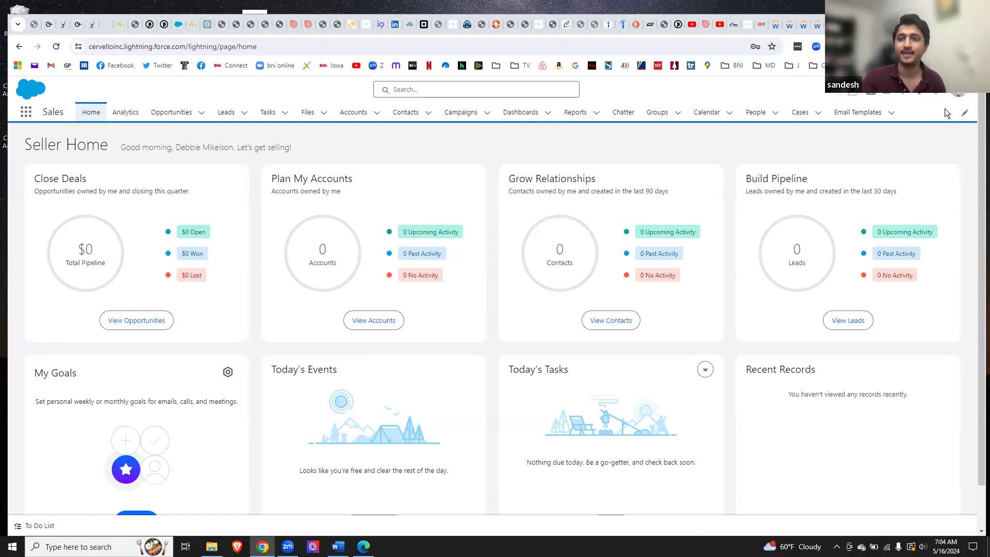
Open the Salesforce Setup home page
click(903, 92)
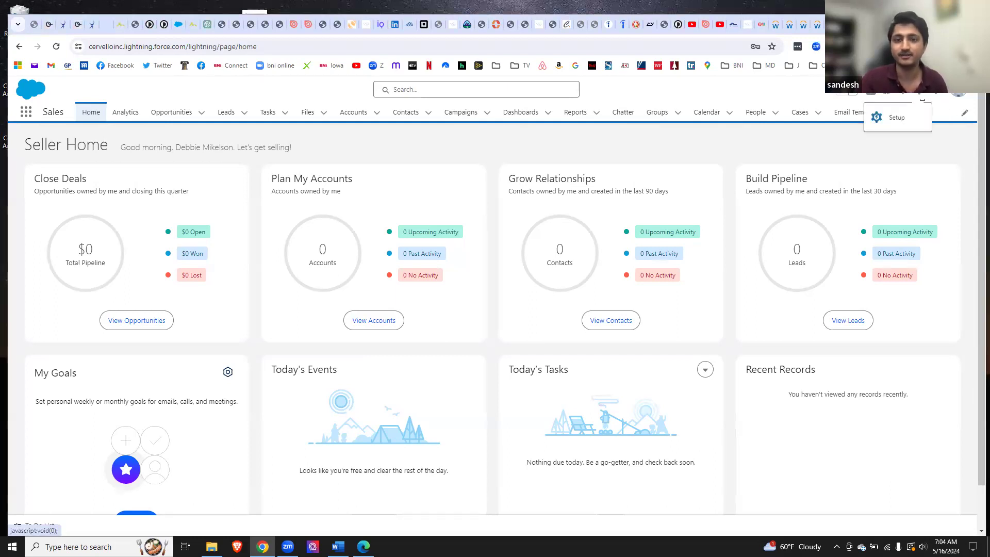
click(885, 115)
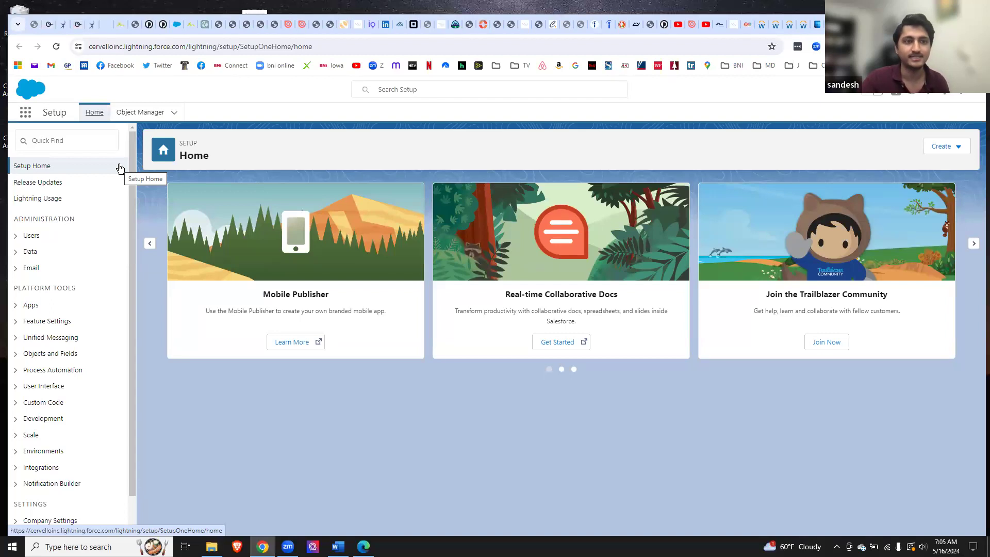
Search the available apps and items for "data", and clear the search
click(24, 114)
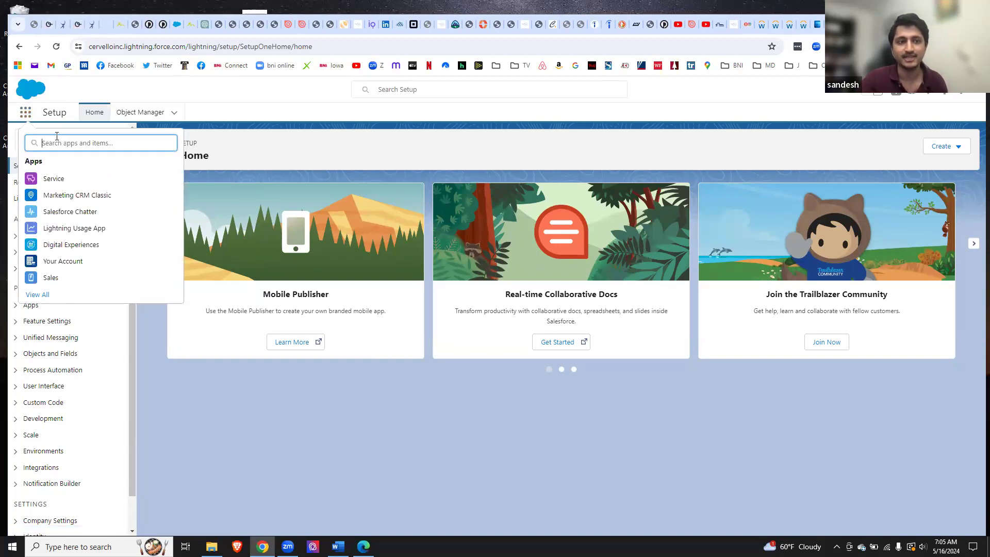
text(data)
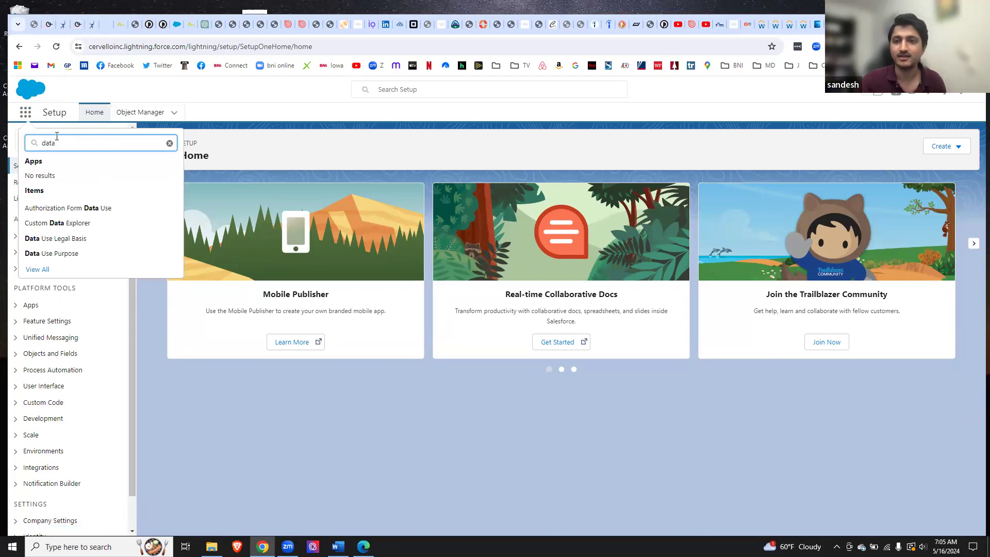
key(BackSpace)
key(BackSpace)
key(BackSpace)
key(BackSpace)
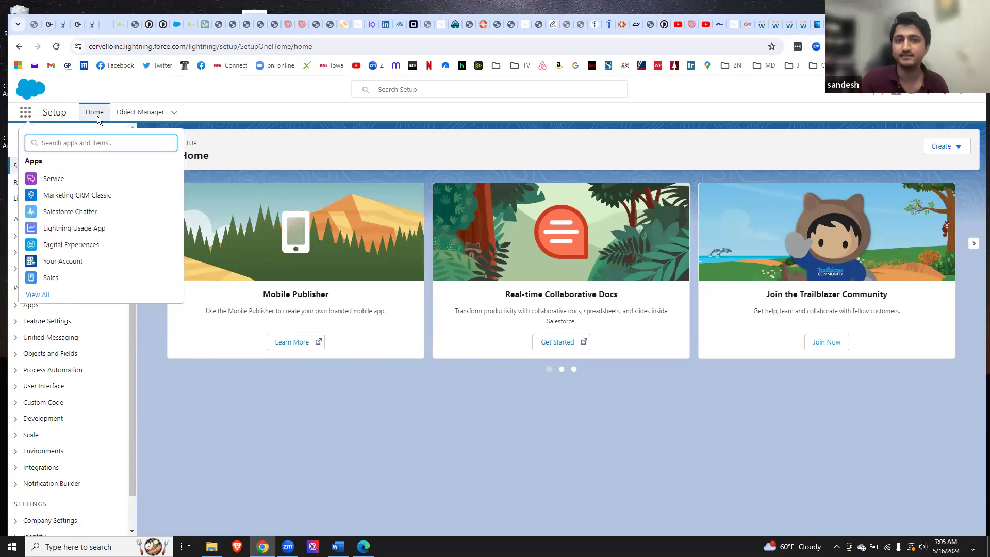
Check which setup options are available, reload the Setup page, and check the options again
click(945, 90)
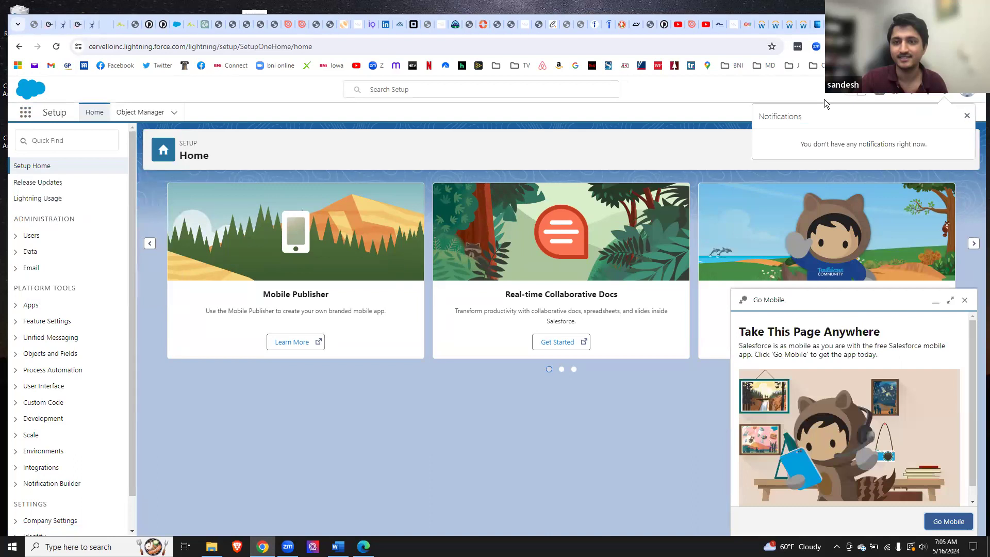
click(966, 115)
click(927, 92)
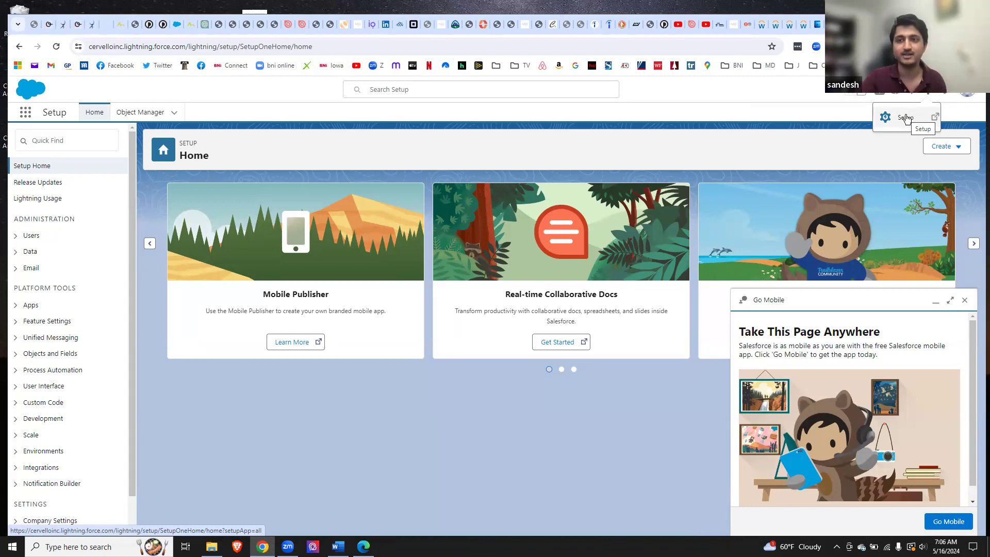
click(817, 86)
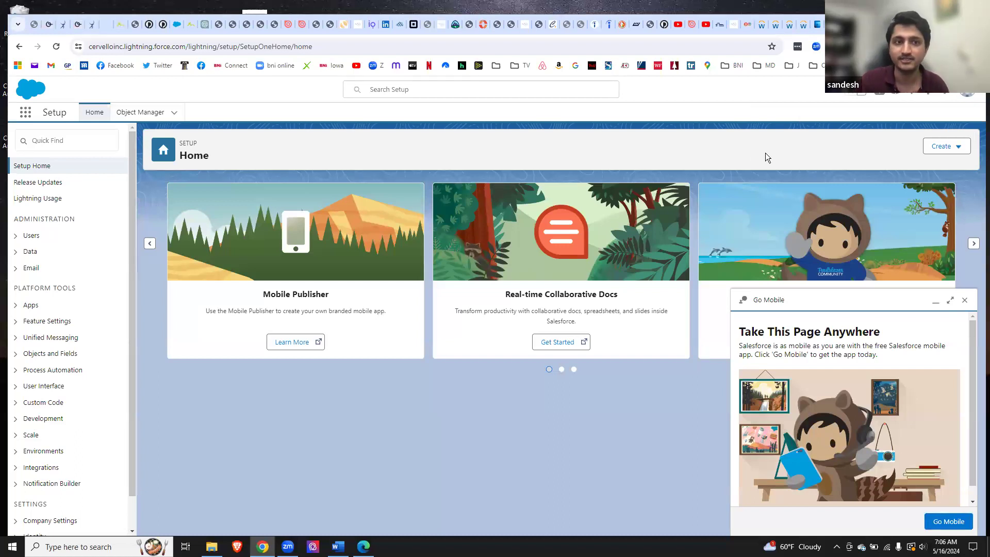
click(56, 46)
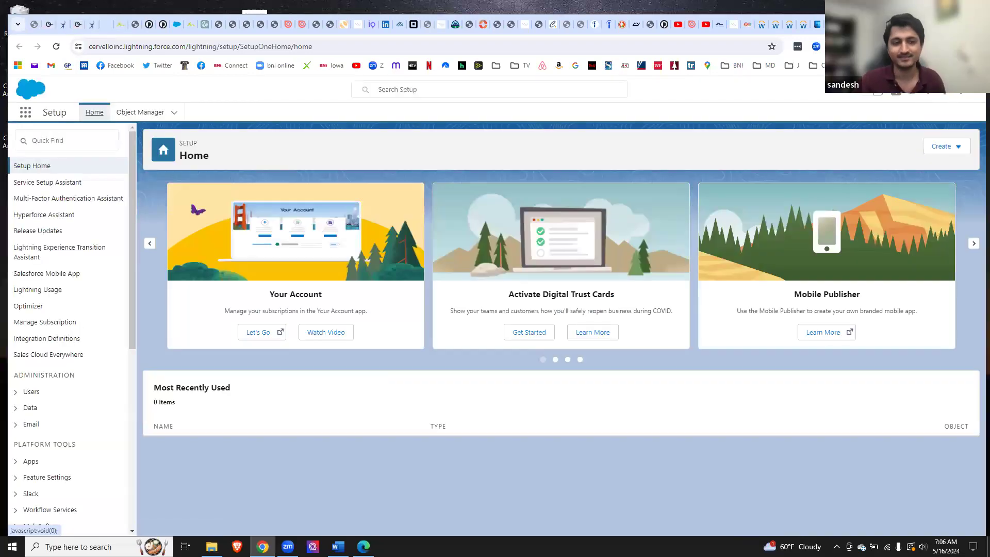
click(944, 93)
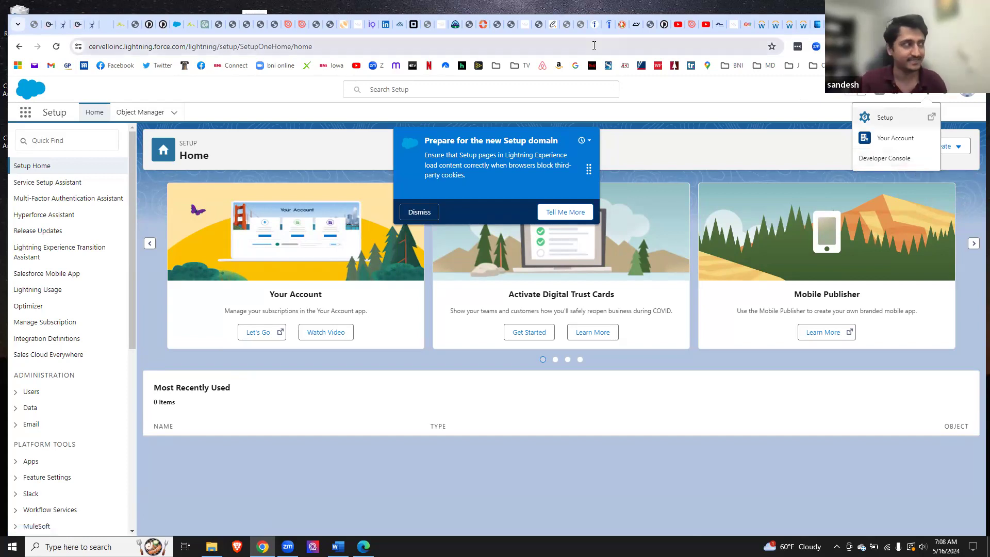
Reload the Setup page and open Data Cloud Setup
click(284, 51)
key(Return)
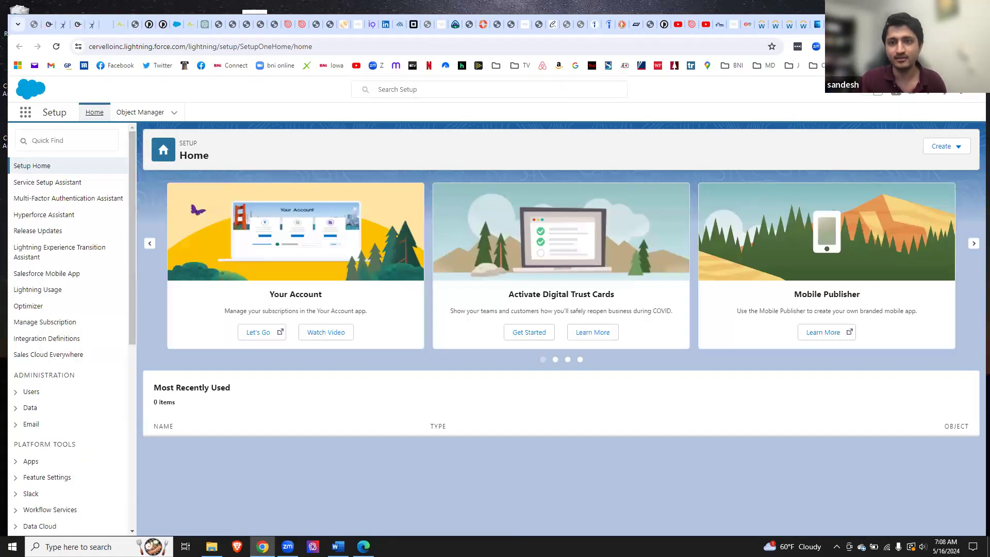
click(947, 98)
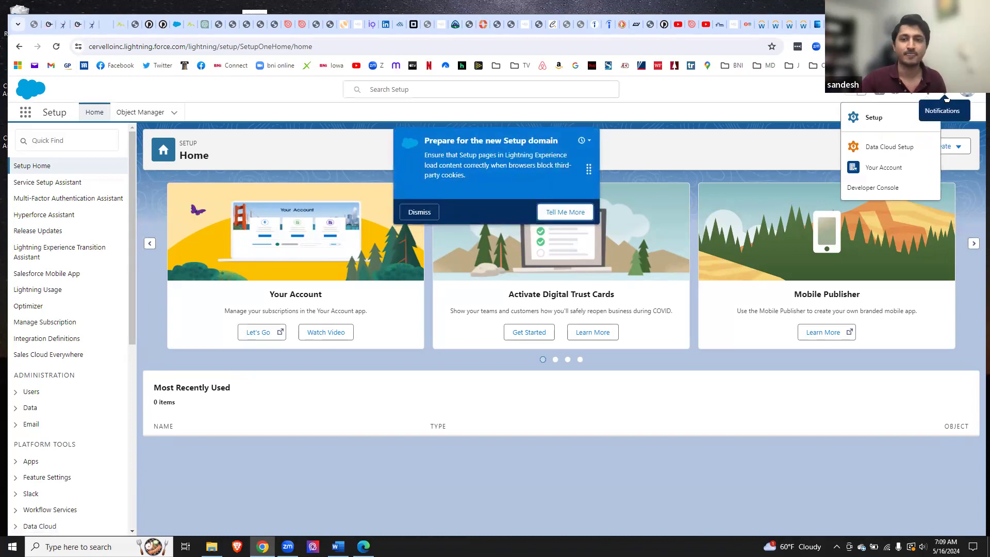
click(872, 148)
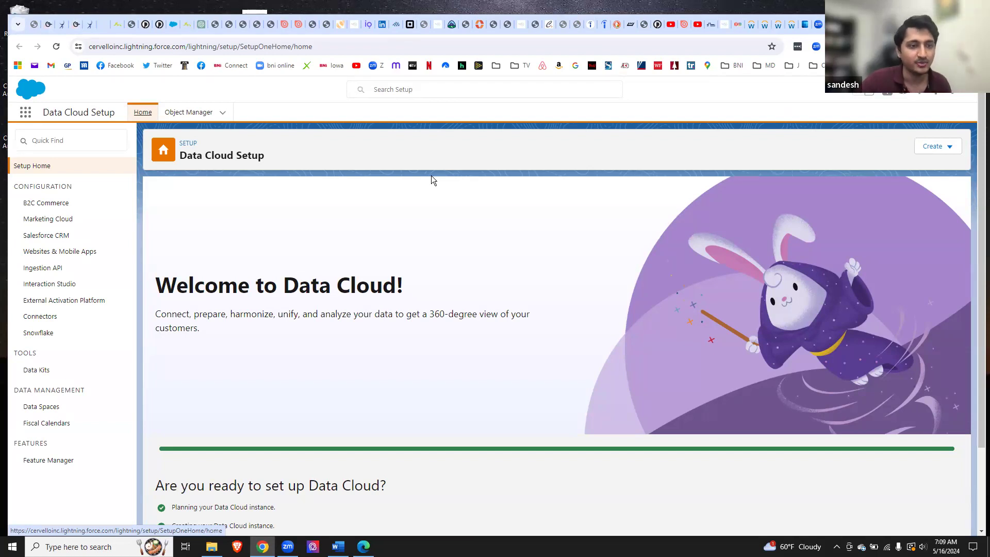
Open the Ingestion API configuration, dismiss the Guidance Center introduction, and close the Guidance Center
click(45, 270)
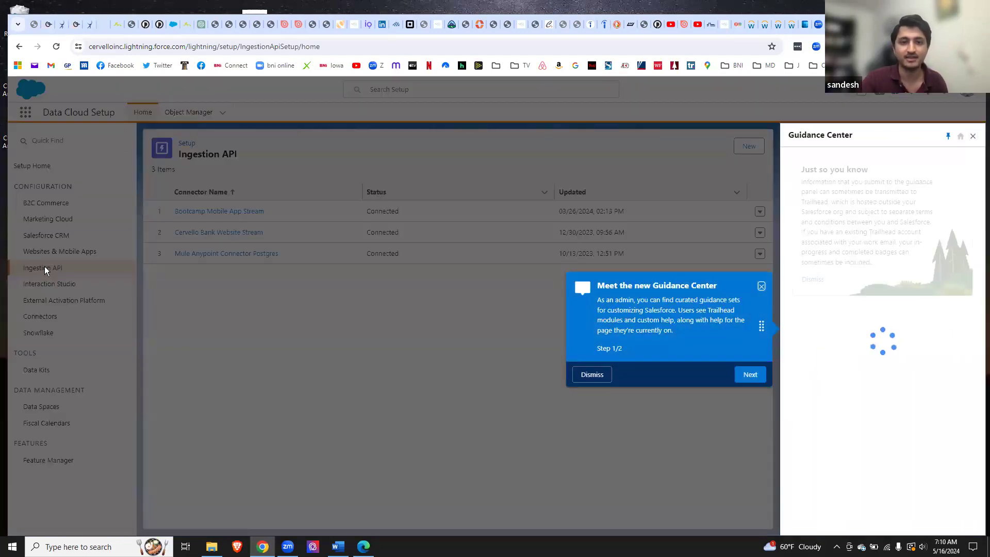
click(761, 286)
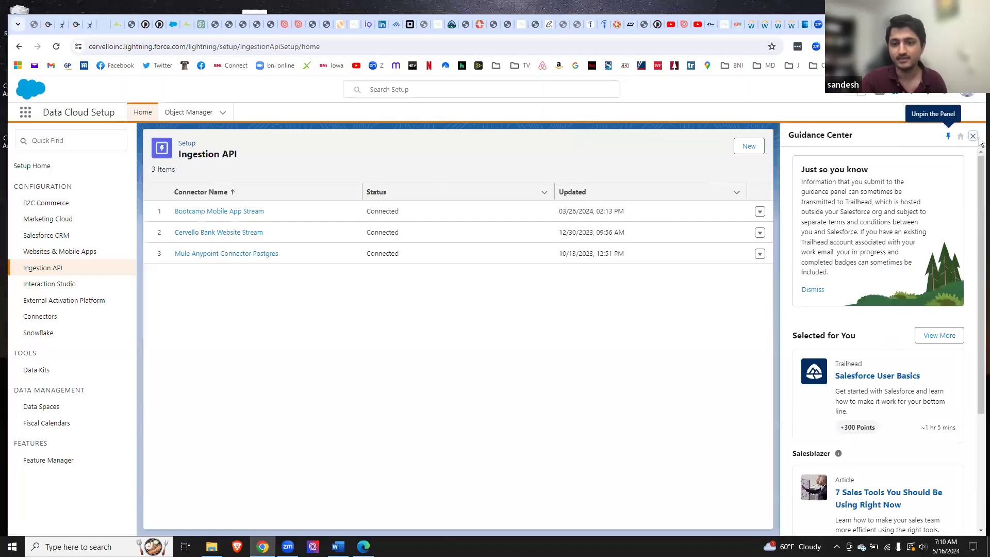
click(973, 135)
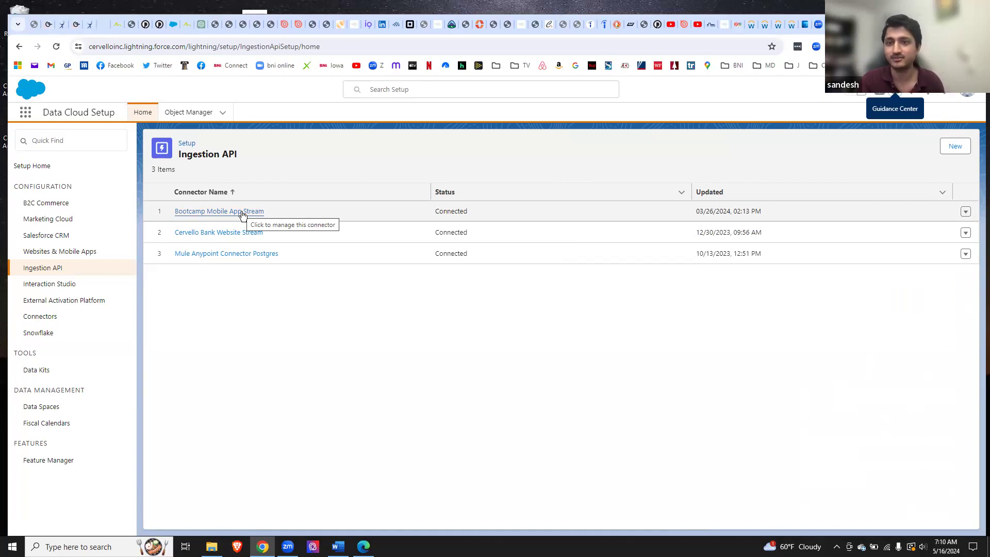
Start a new Ingestion API connector and name it with the owner's first name in possessive form plus "Connector Data Stream"
click(955, 148)
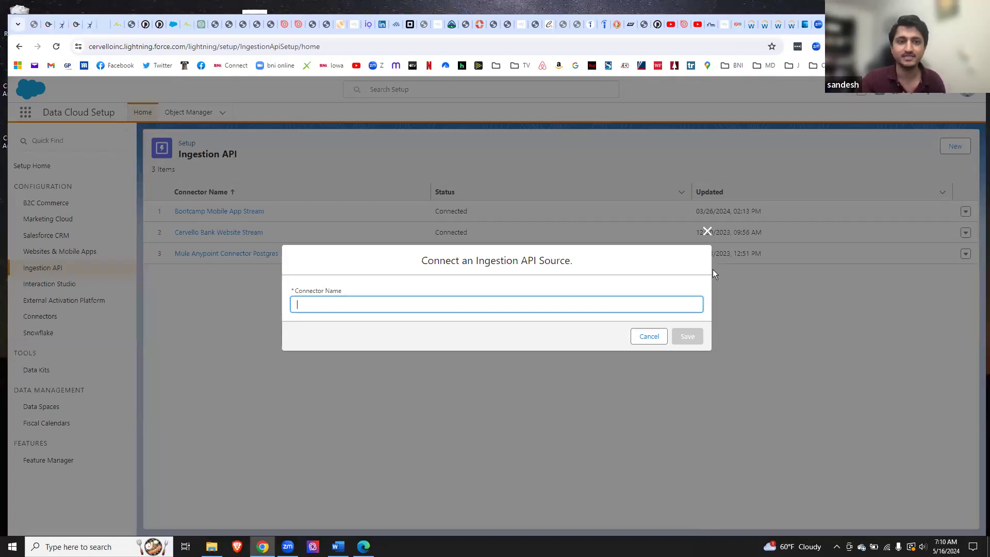
text(Debbi)
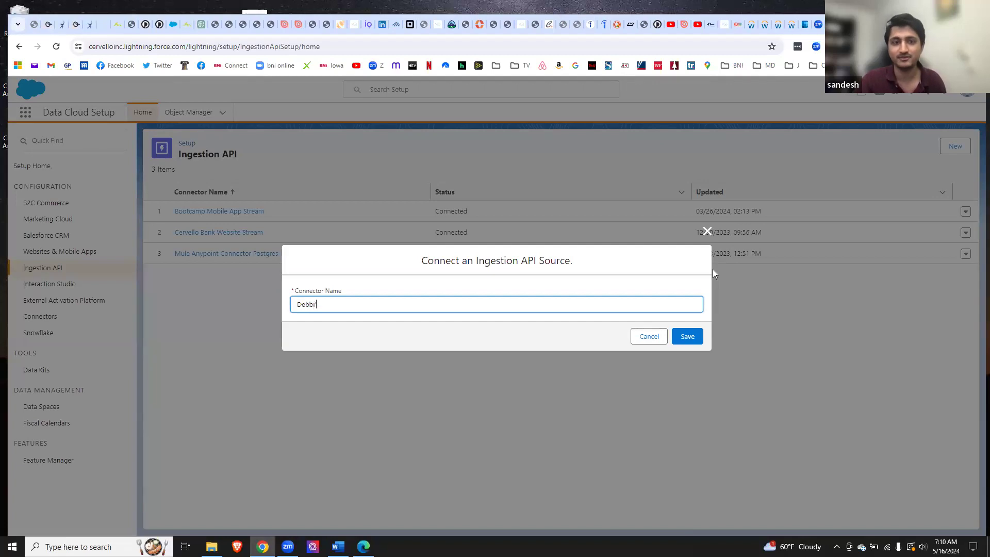
text(e's Con)
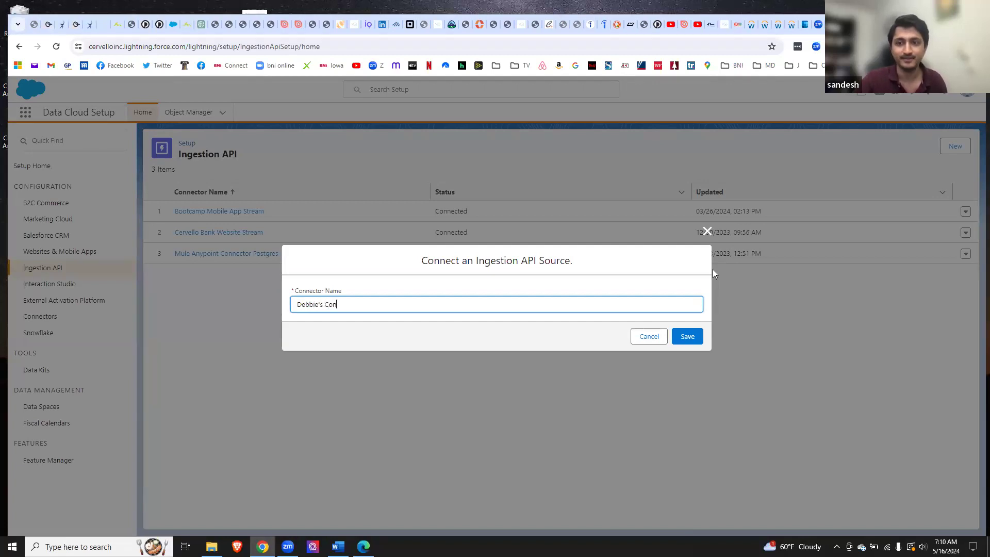
text(nector )
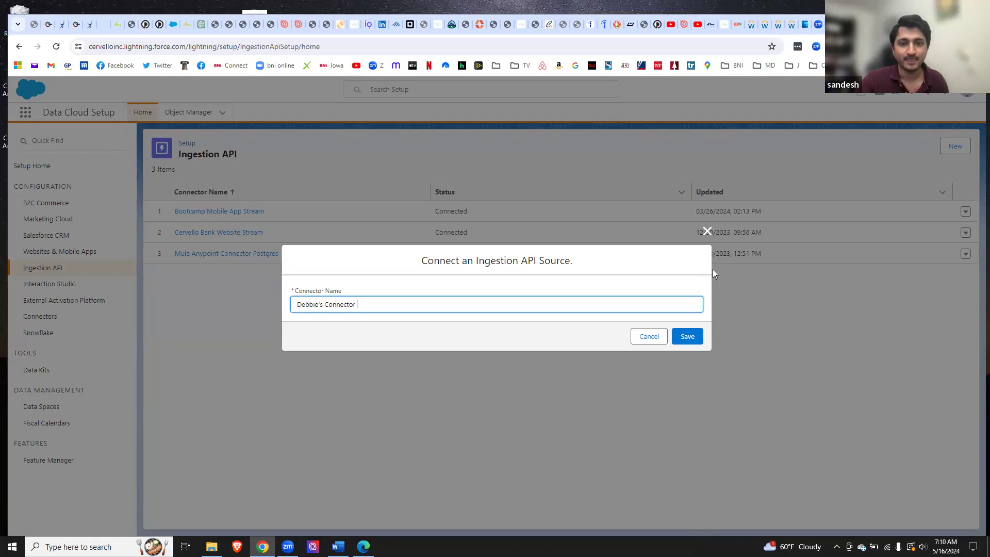
text(Data S)
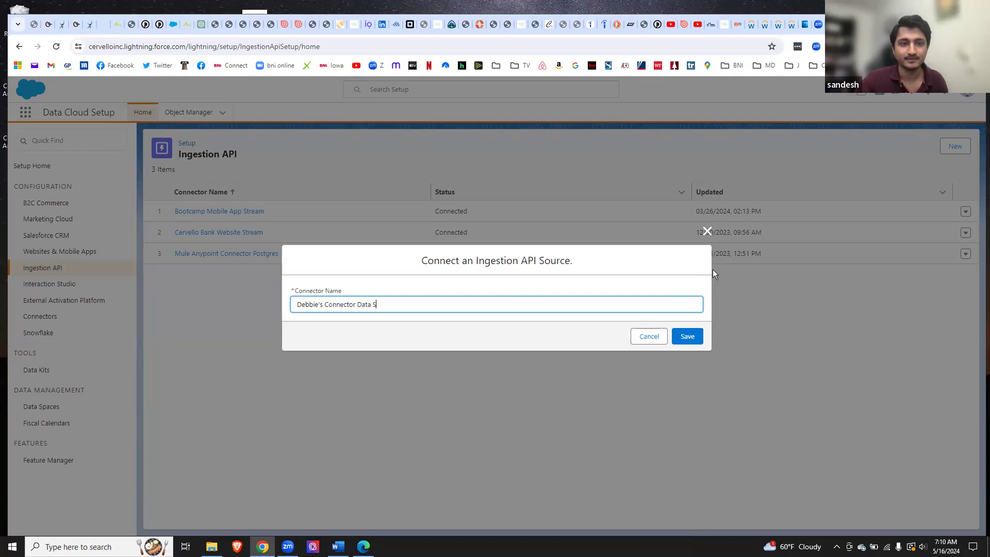
text(tream)
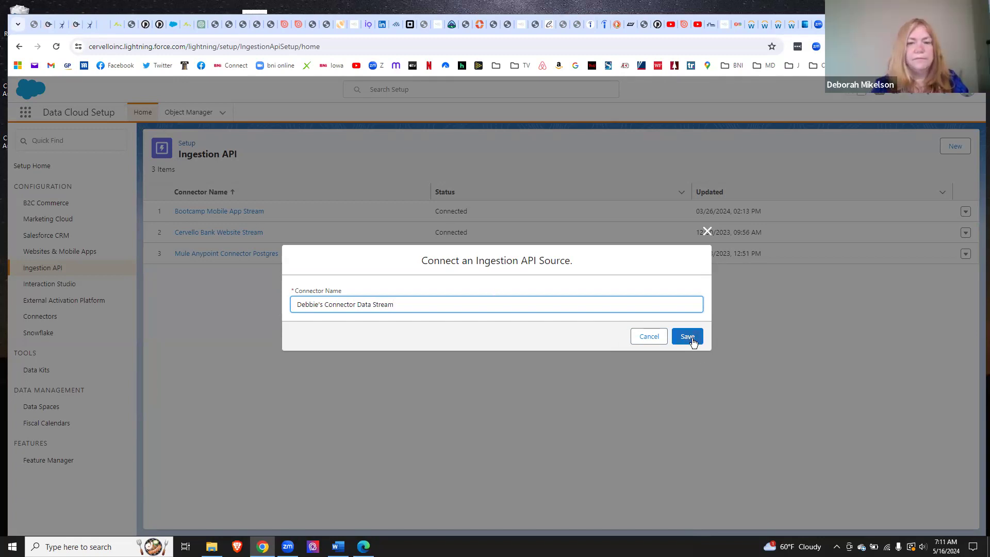
Shorten the connector name to the owner's first name plus "Connector", without the apostrophe or "Data Stream", and save the connector
key(BackSpace)
key(BackSpace)
key(BackSpace)
key(BackSpace)
key(BackSpace)
key(BackSpace)
key(BackSpace)
key(BackSpace)
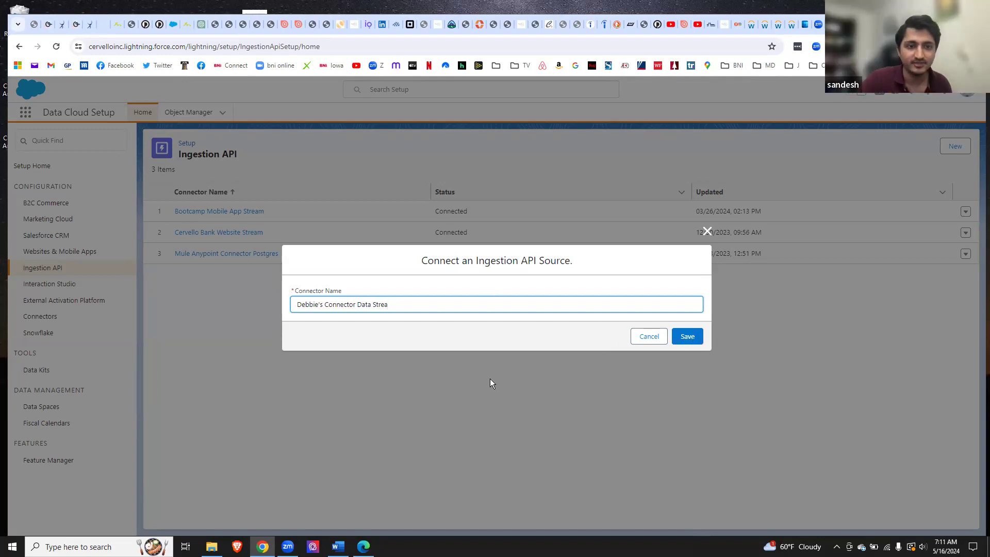
key(BackSpace)
key(BackSpace)
key(BackSpace)
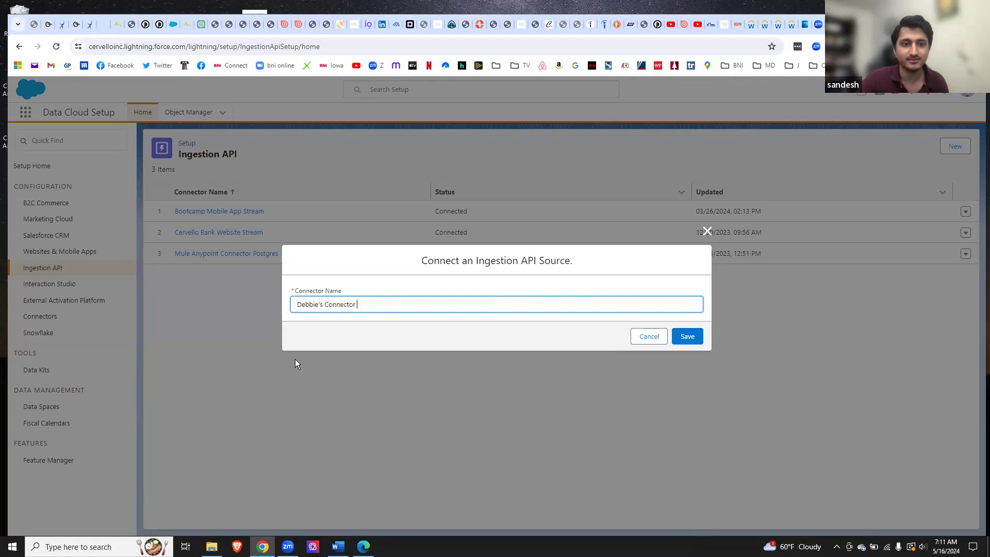
click(324, 304)
key(BackSpace)
key(BackSpace)
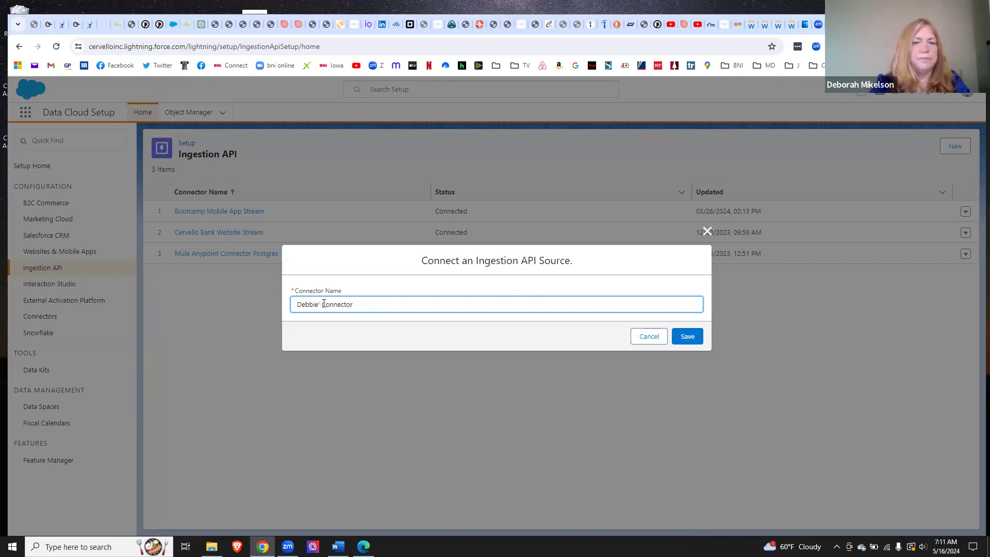
text(s)
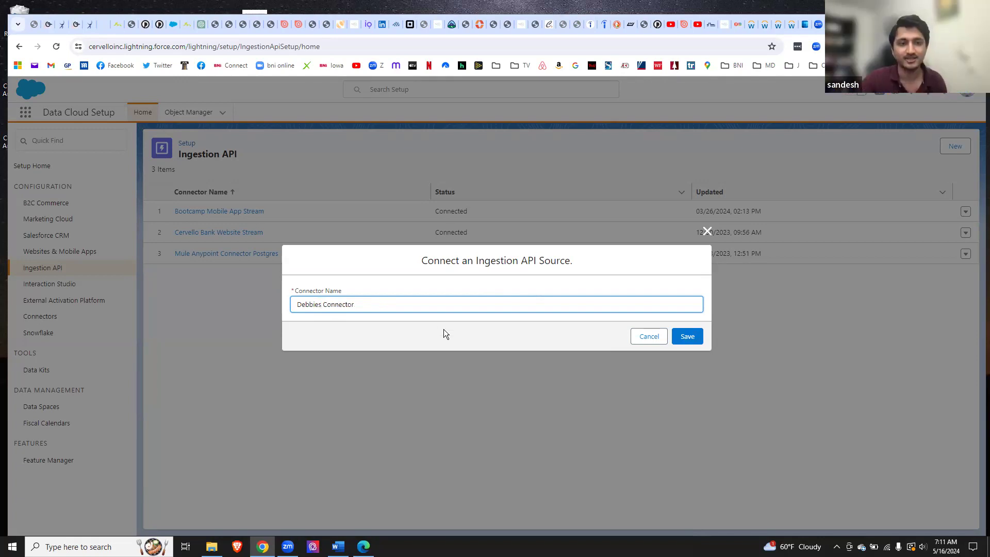
click(689, 337)
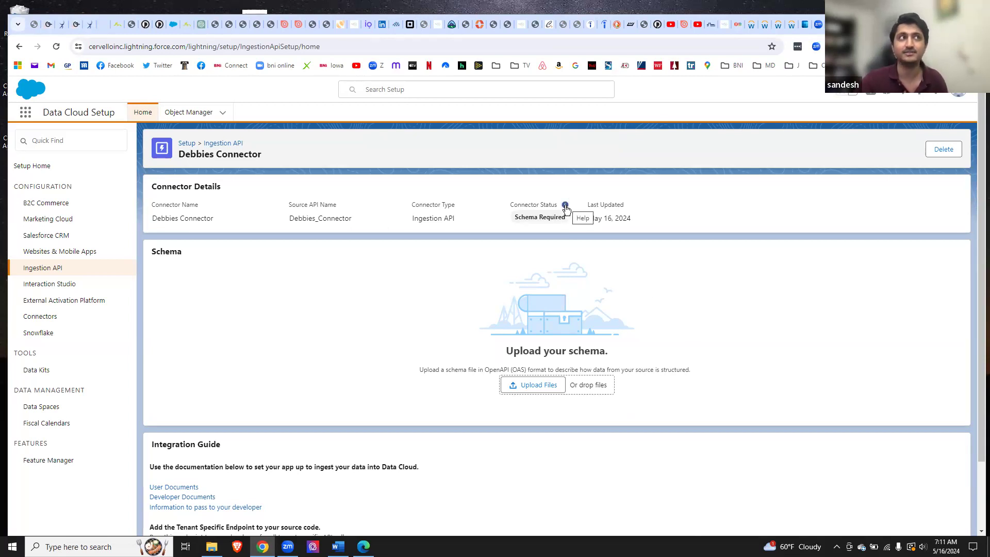
mouse_move(565, 208)
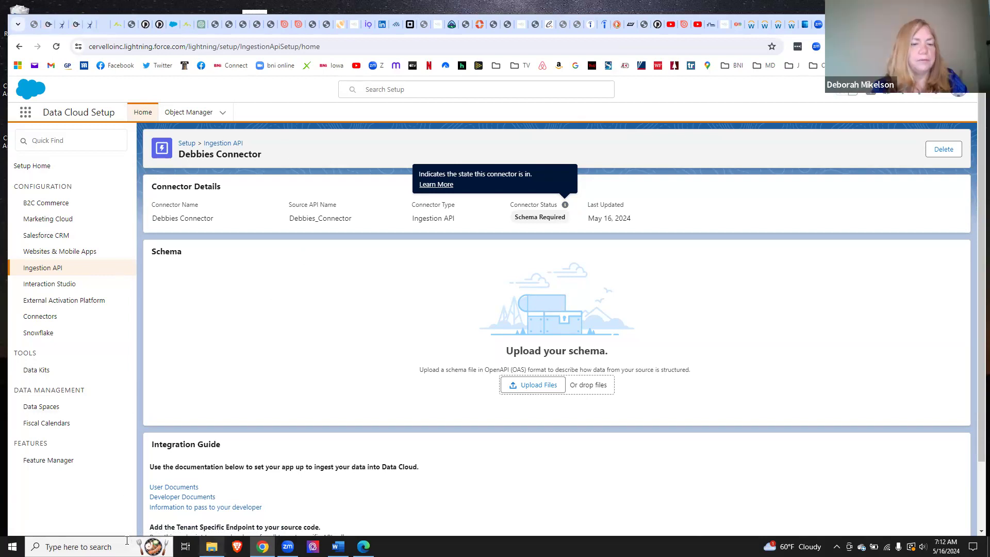
Open a blank Notepad document and move its window below the connector details
key(super)
text(not)
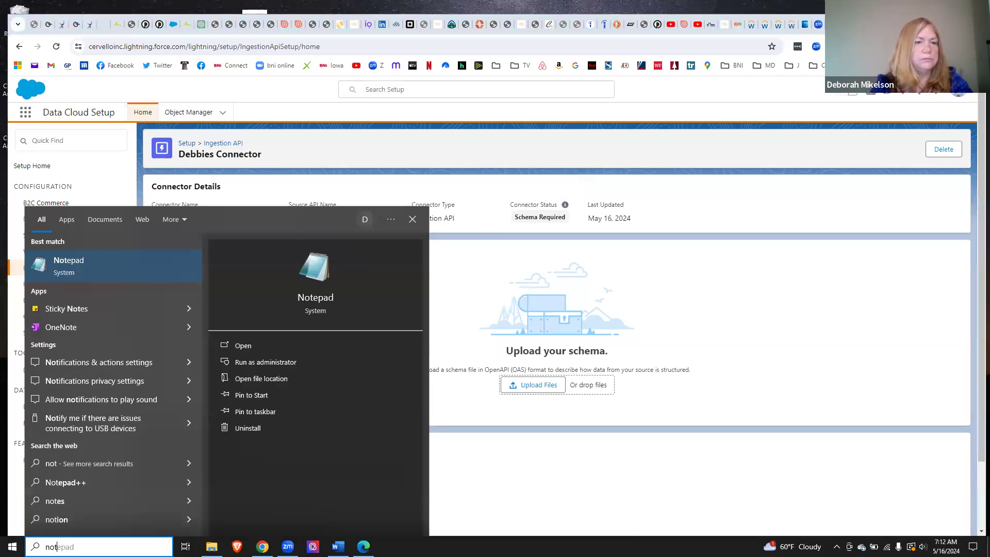
click(72, 260)
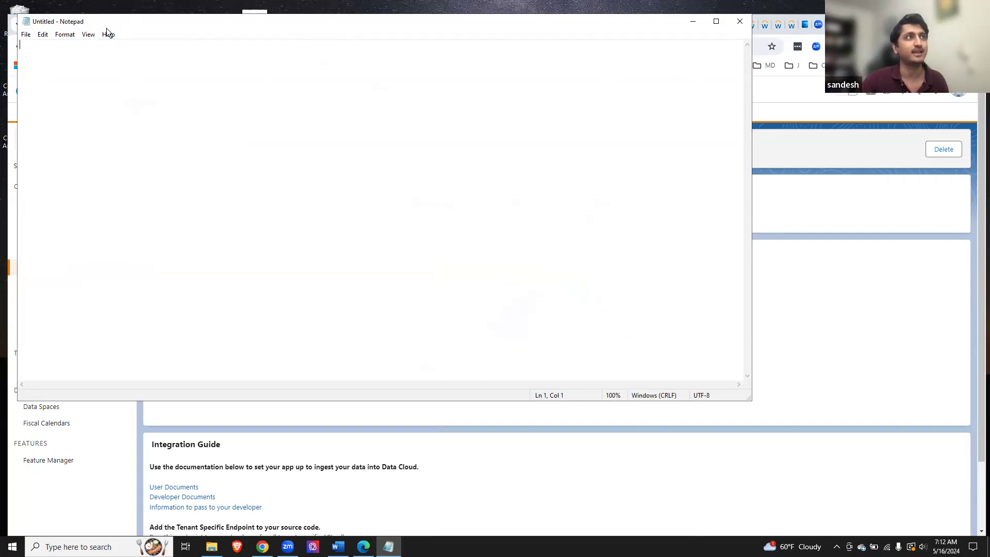
drag(107, 28, 211, 243)
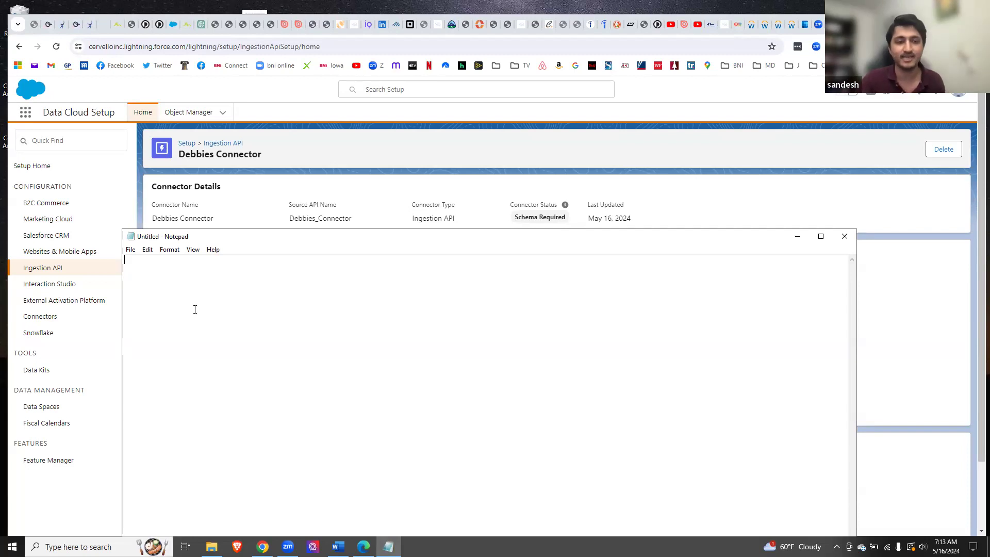
Write "Openapi:3.0.3" as the first line of the Notepad document
text(Open )
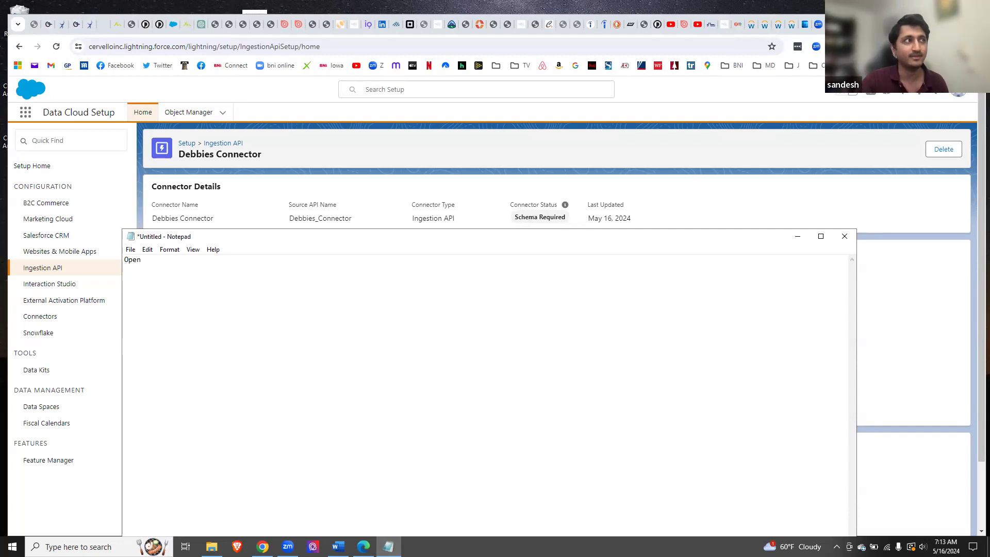
text(api)
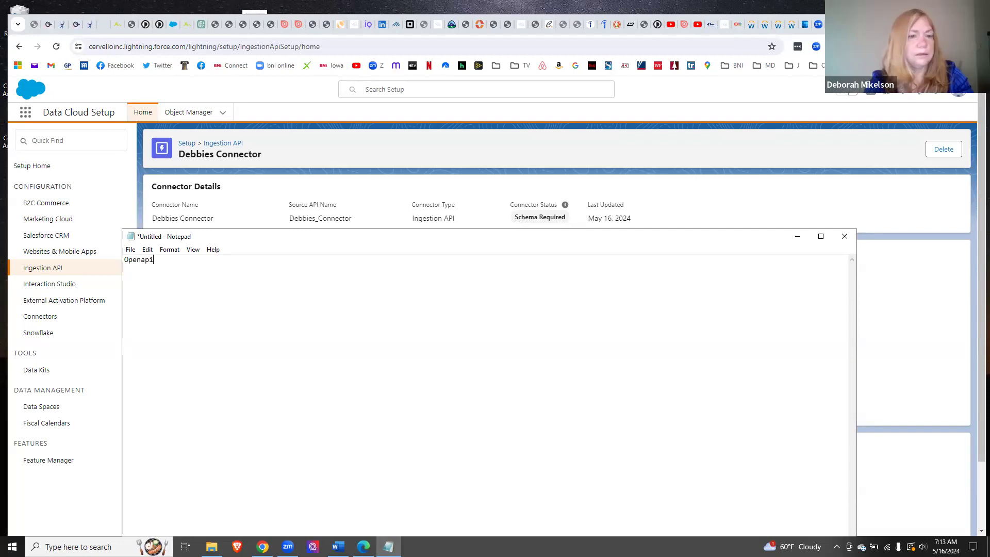
text(:)
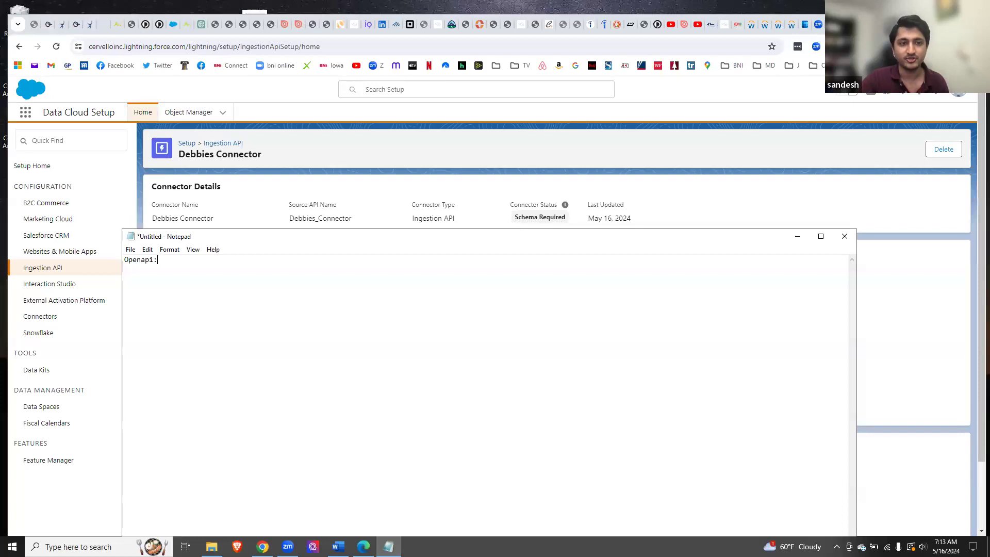
text(3.0.3)
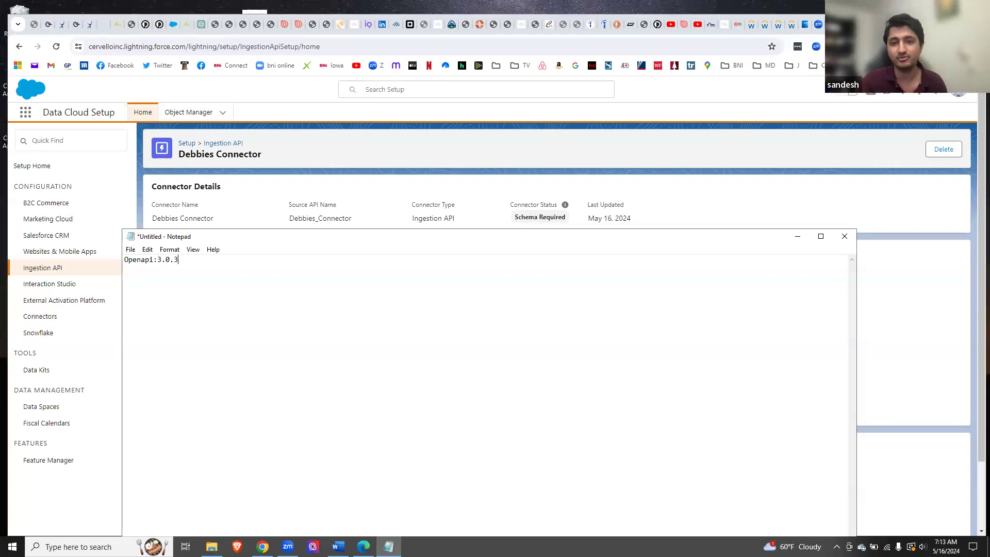
Add a "Components:" line below the "Openapi:3.0.3" line, with "Schemas:" indented one level beneath it
key(BackSpace)
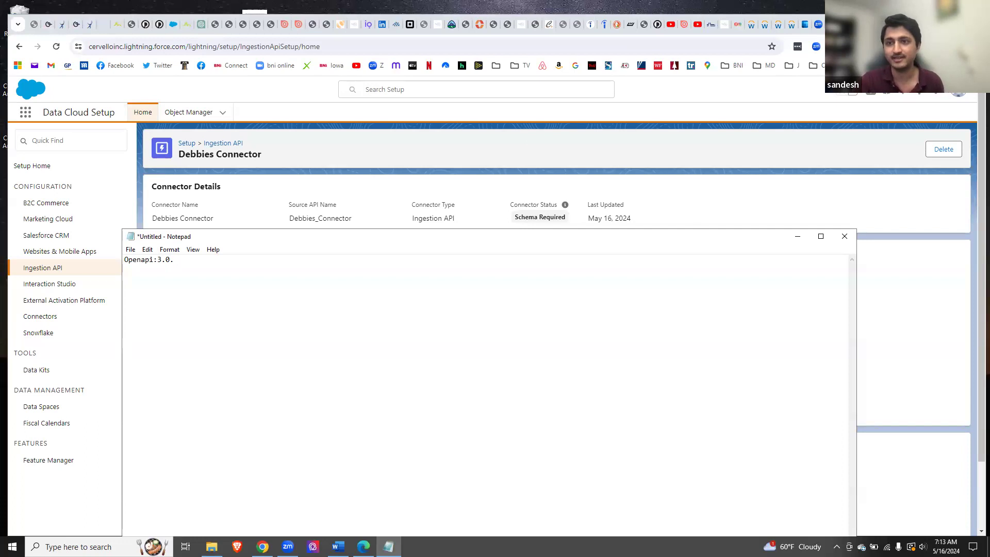
text(3)
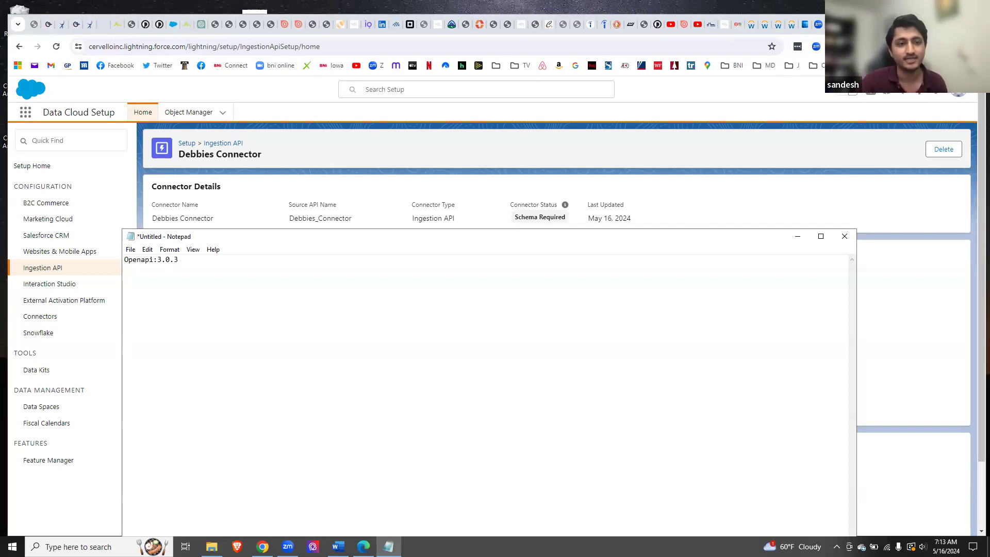
key(Return)
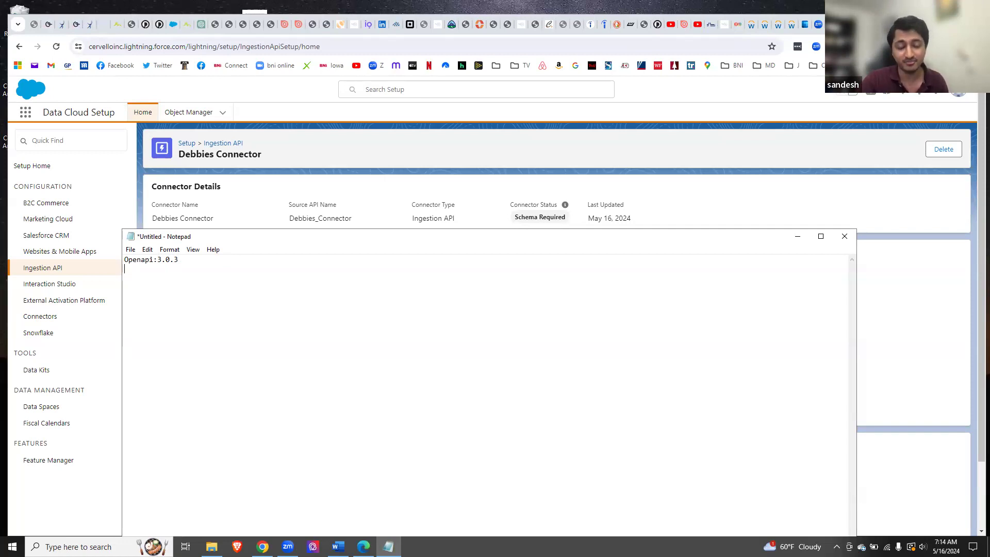
text(Components:)
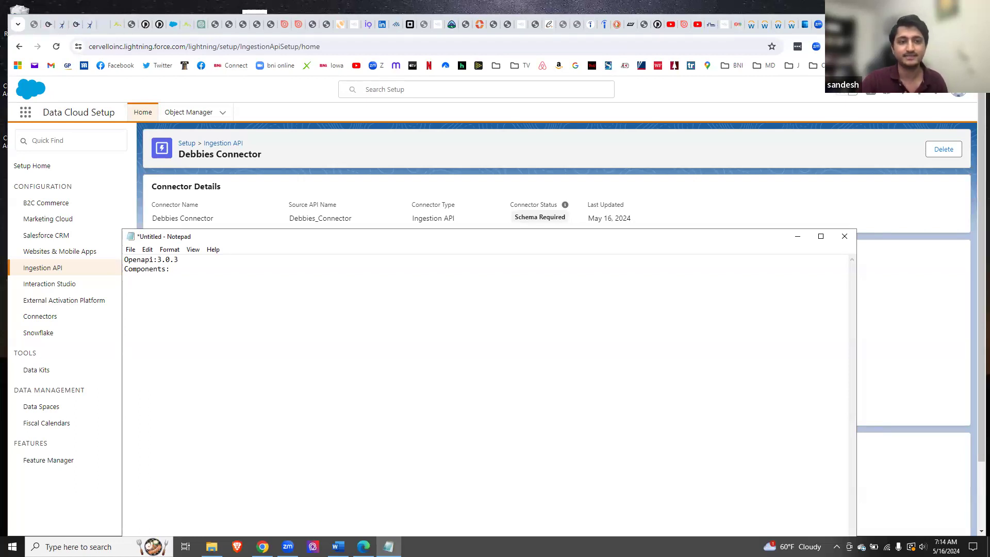
text(Schemas)
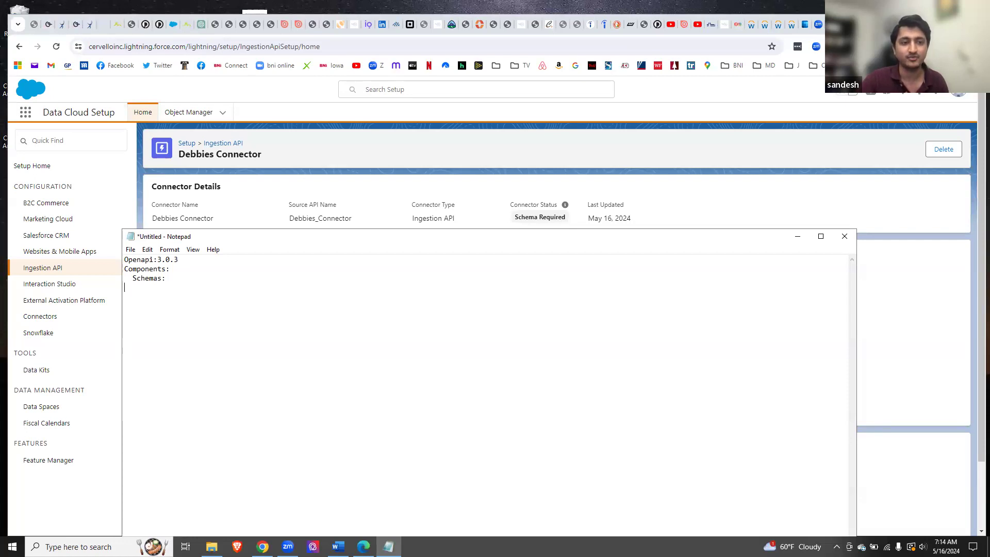
text(:)
key(Return)
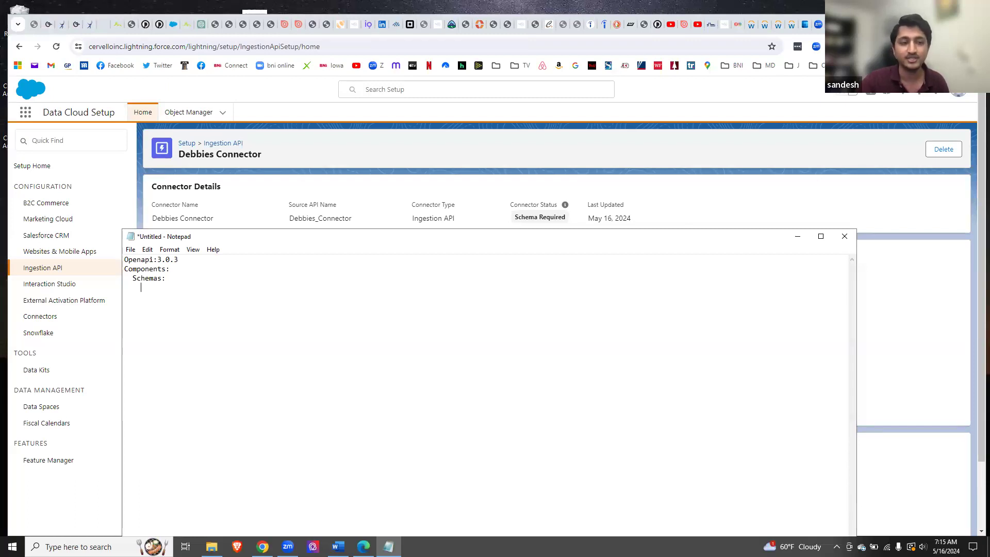
Define "User_signup:" indented under Schemas, with "Type:object" and "Properties:" nested one level deeper
text(U)
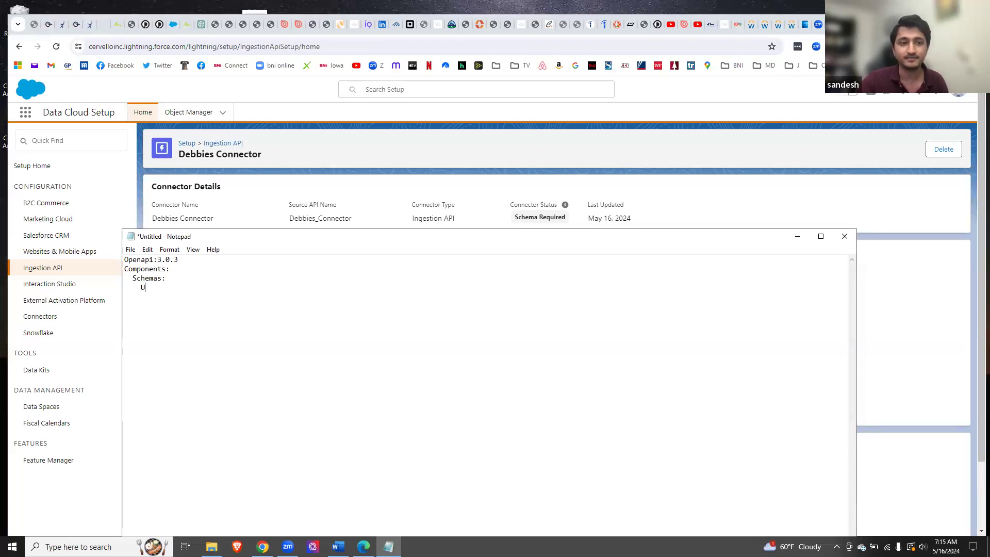
text(ser_signup)
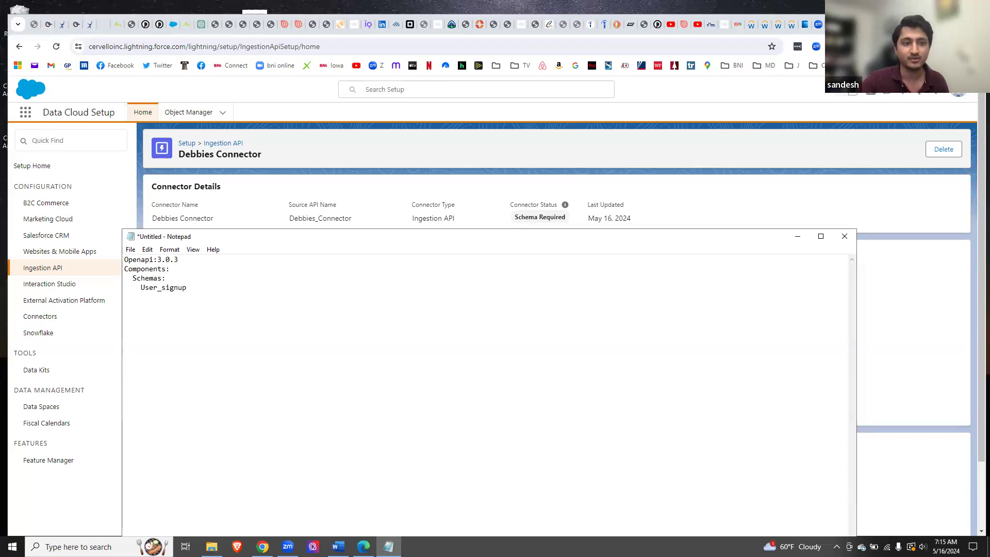
text(:)
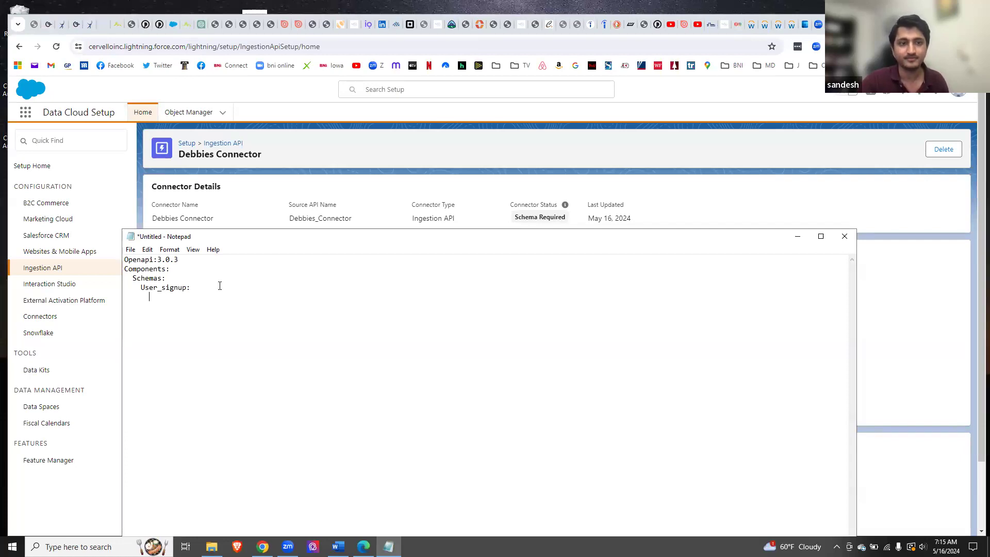
text(T)
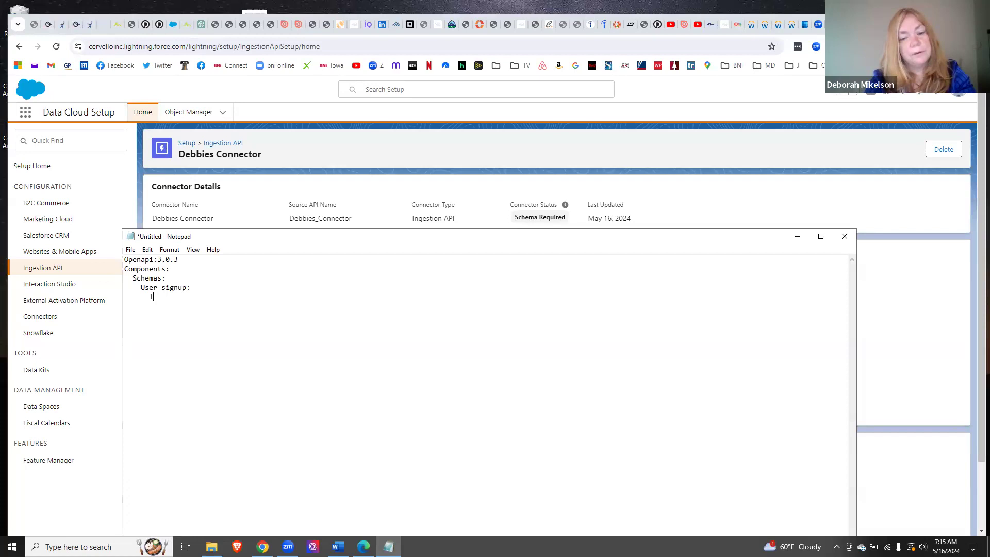
text(ype)
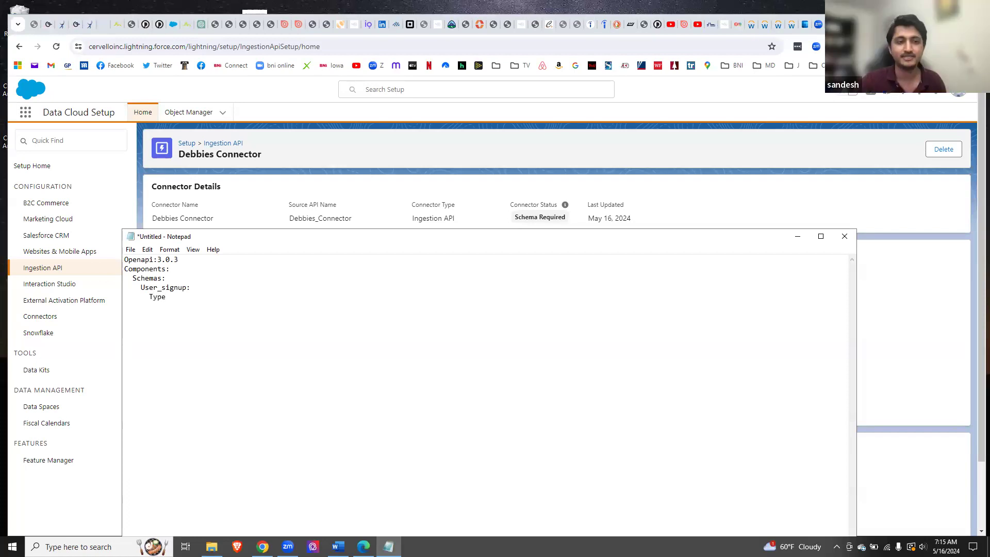
text(:)
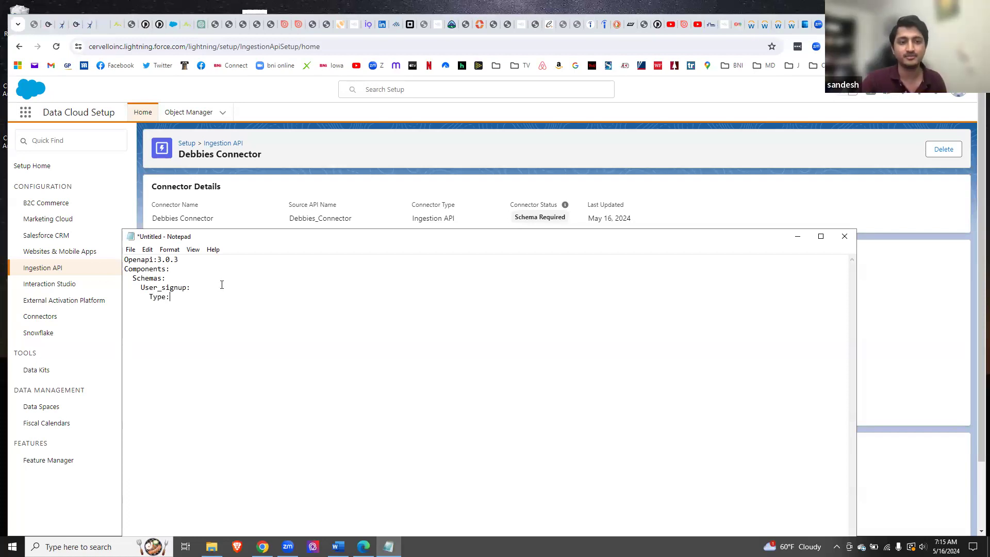
text(object)
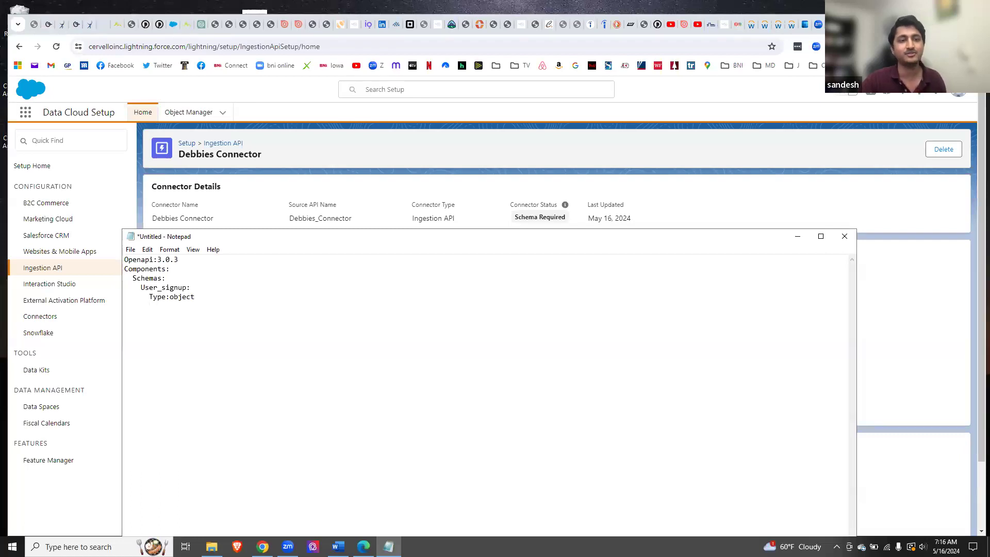
text(Properties:)
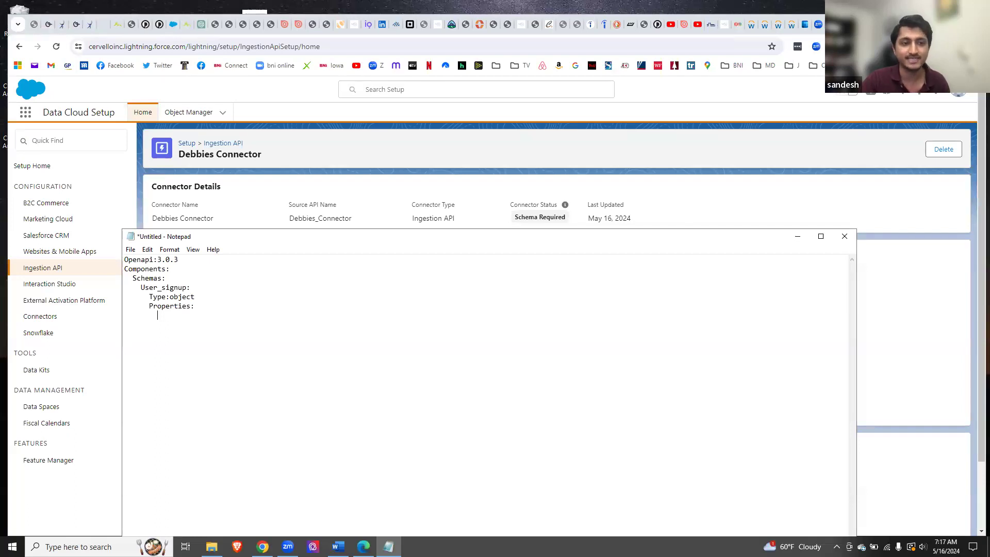
List "Firstname:" and "Lastname:" on separate lines indented under Properties
text(First)
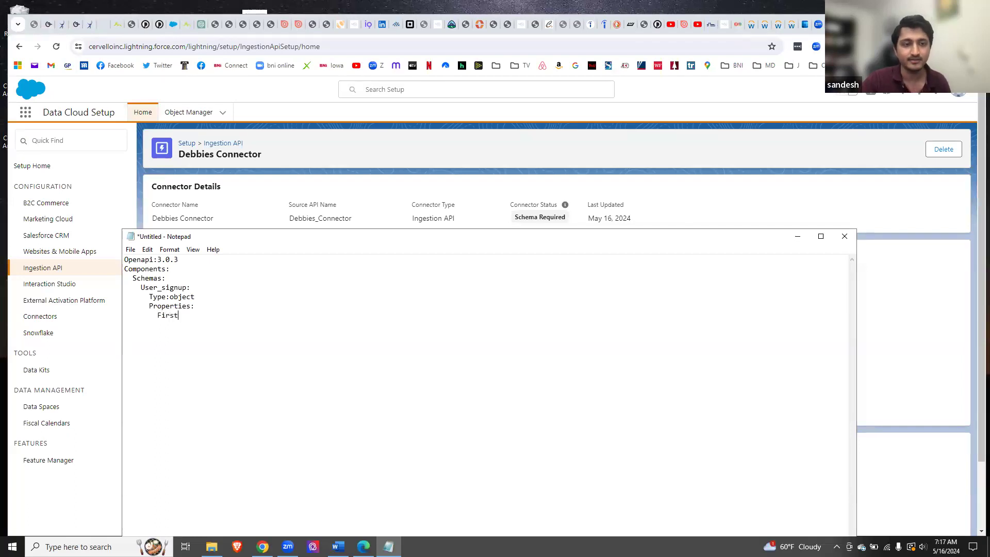
text(name: )
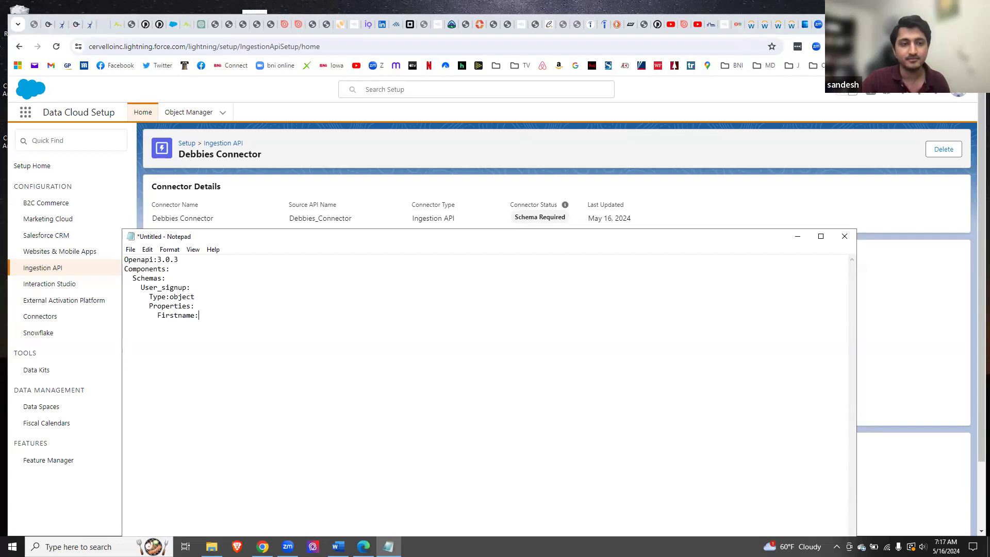
text(        Last)
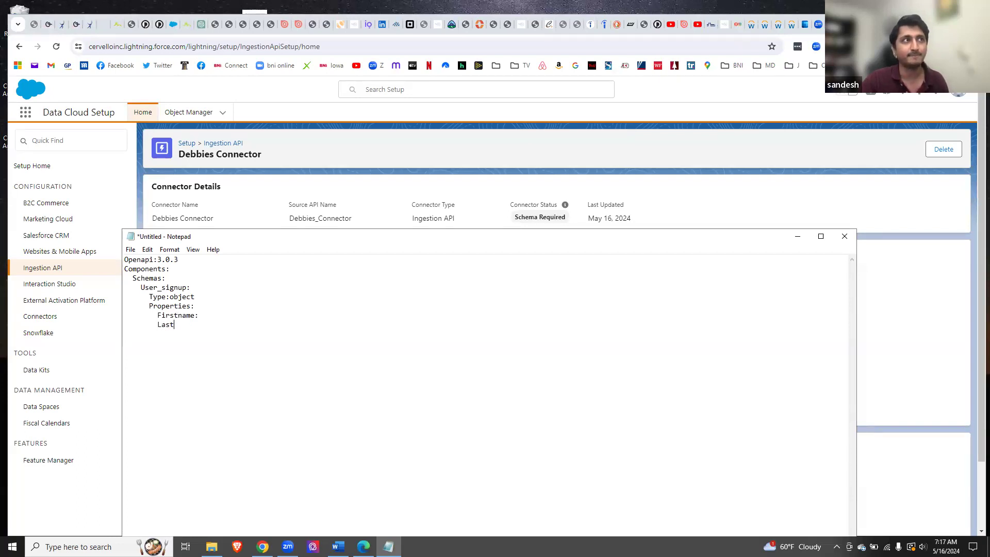
text(n)
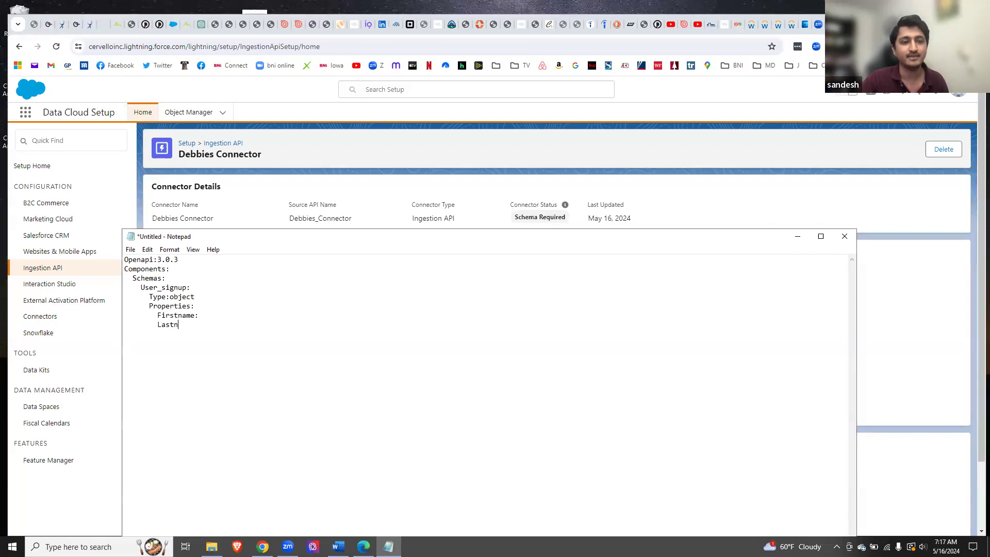
text(ame:)
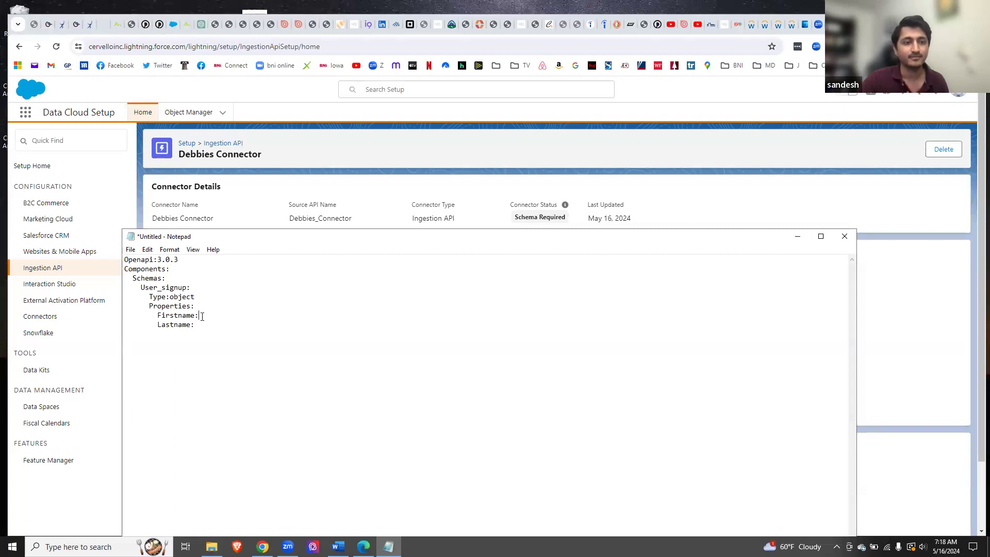
Add an indented "Type:string" line beneath both the Firstname and Lastname properties
key(Return)
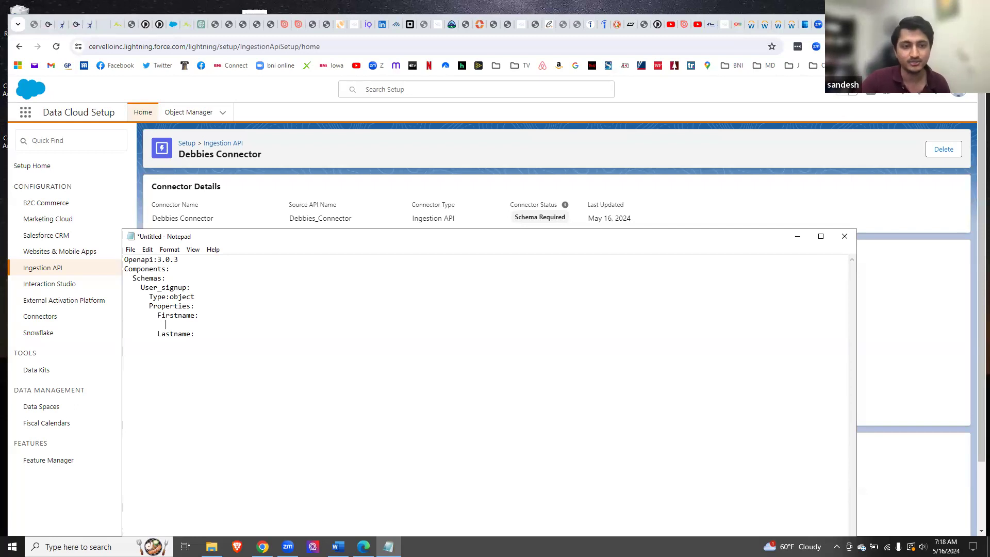
text(Type)
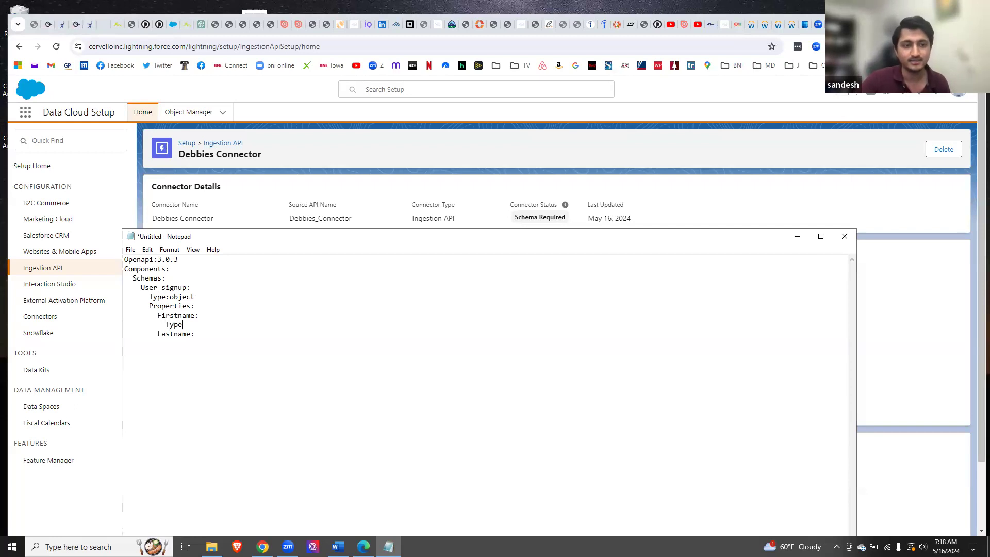
text(:)
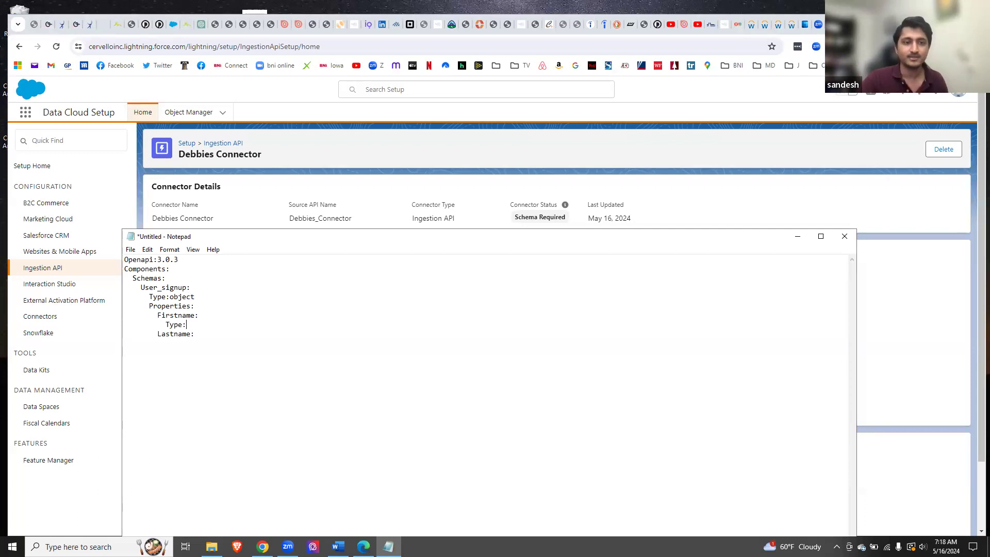
text(string)
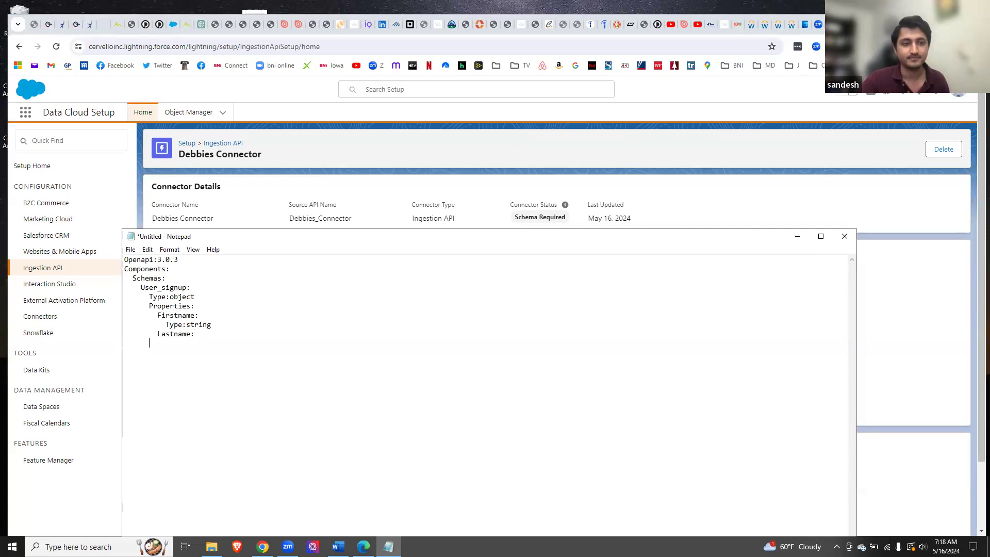
key(Return)
text(Ty)
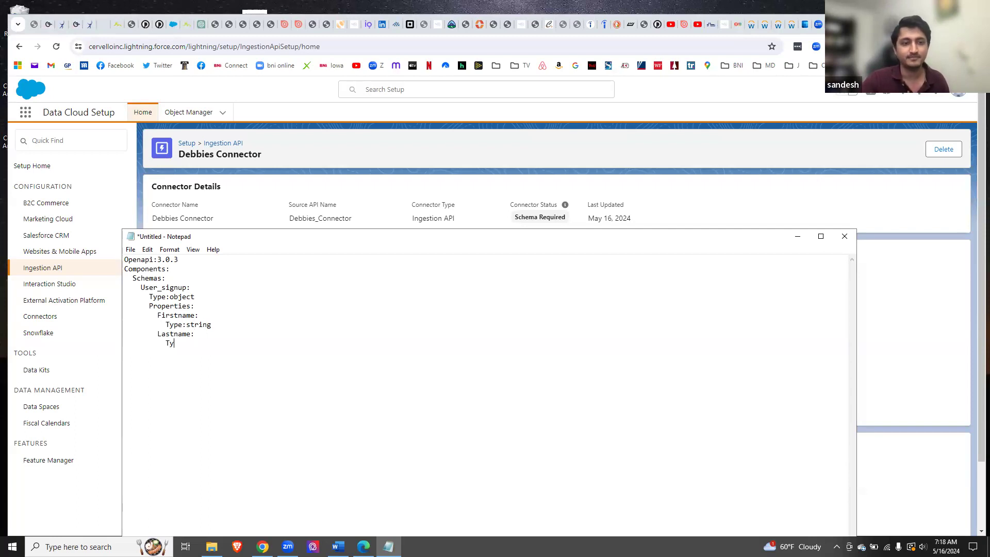
text(pe:string)
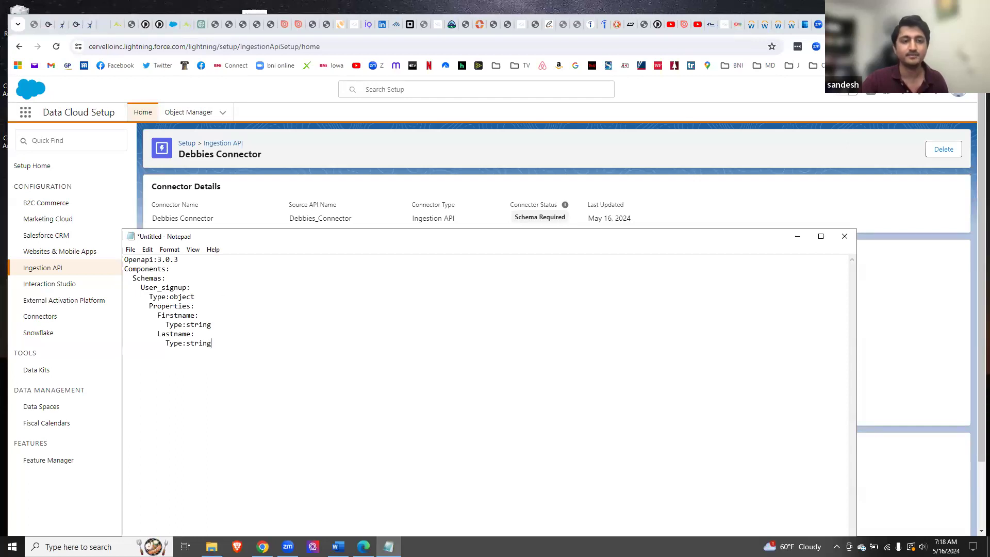
Add an "Email:" property below Lastname's type at the same level as Lastname, with "Type:string" and "Format:Email" indented beneath it
key(Return)
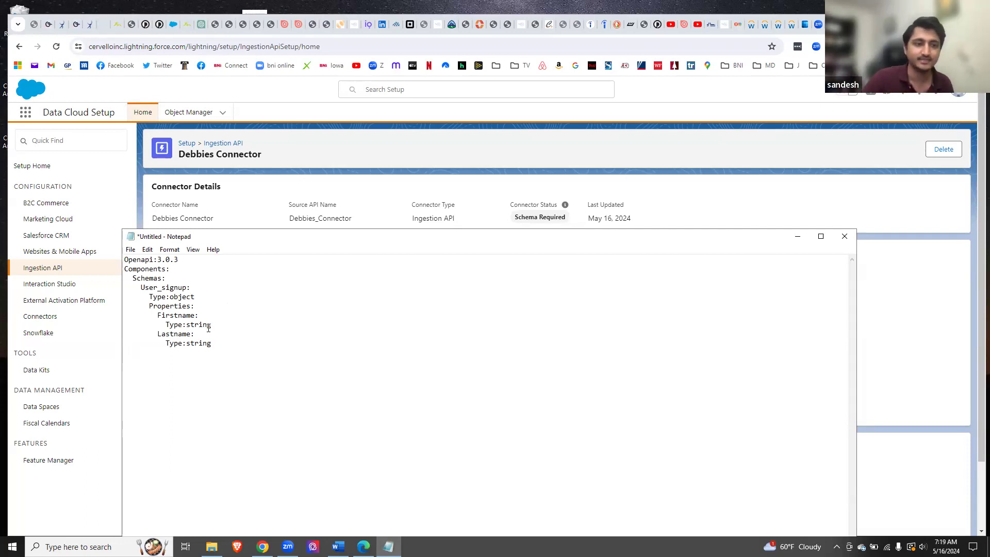
drag(212, 342, 166, 342)
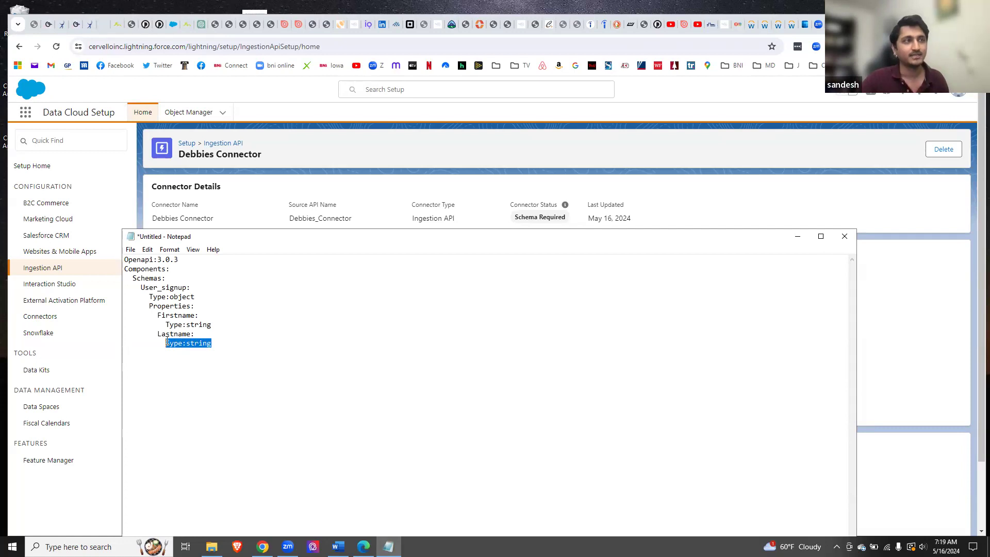
click(225, 340)
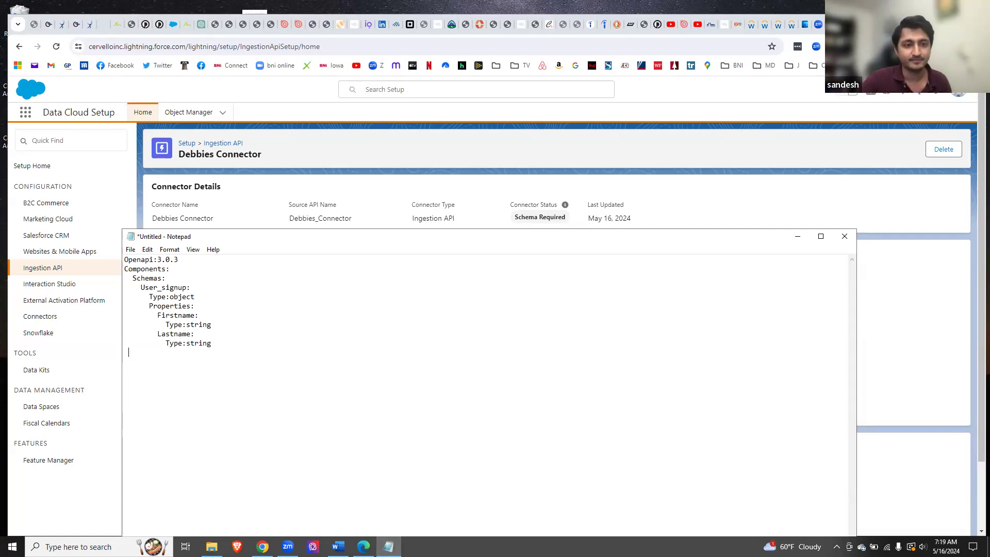
text(Email)
key(Return)
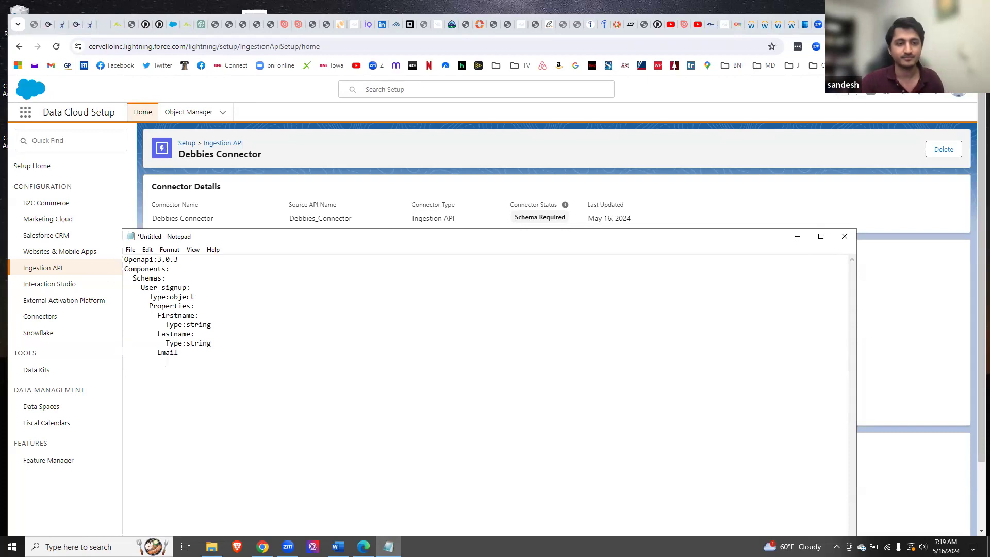
text(Type:)
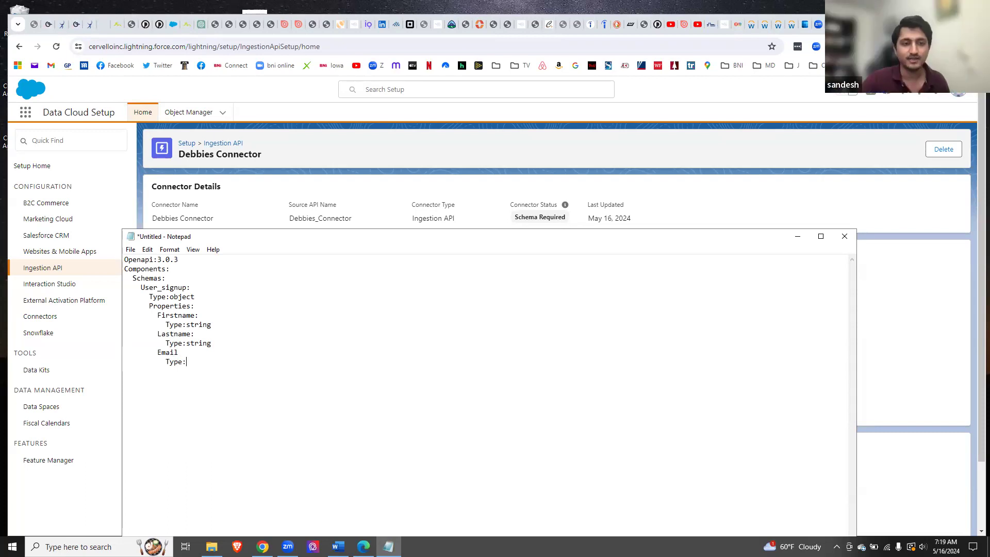
text(string)
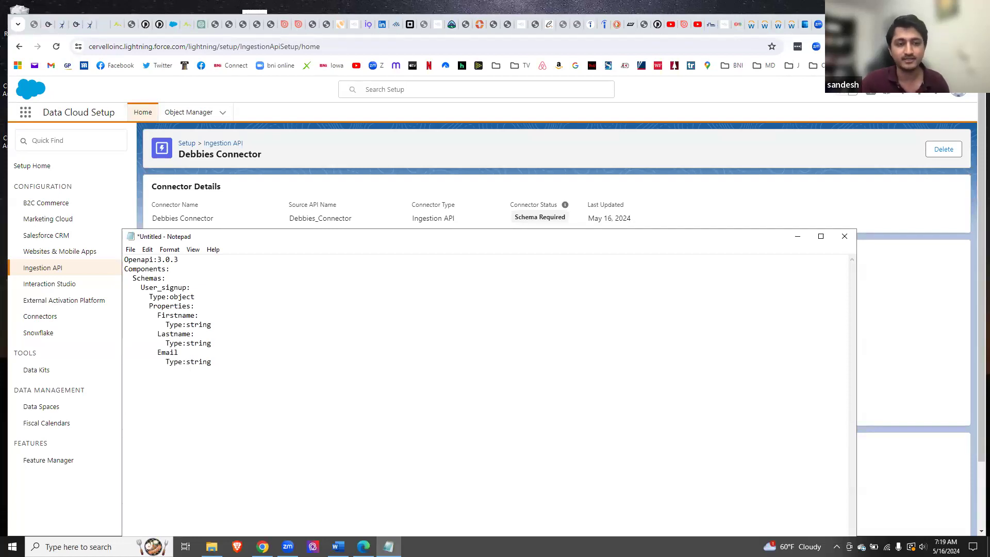
click(180, 350)
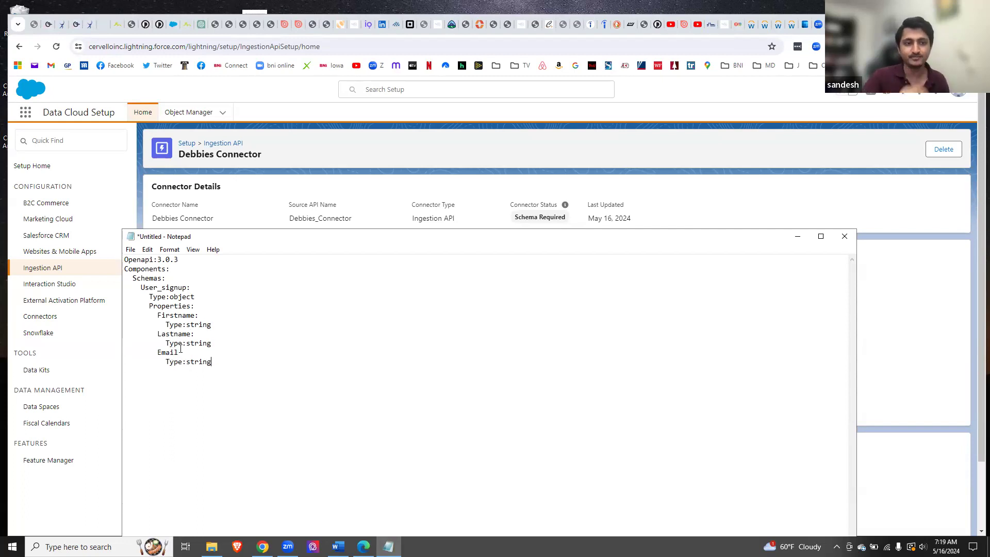
text(:)
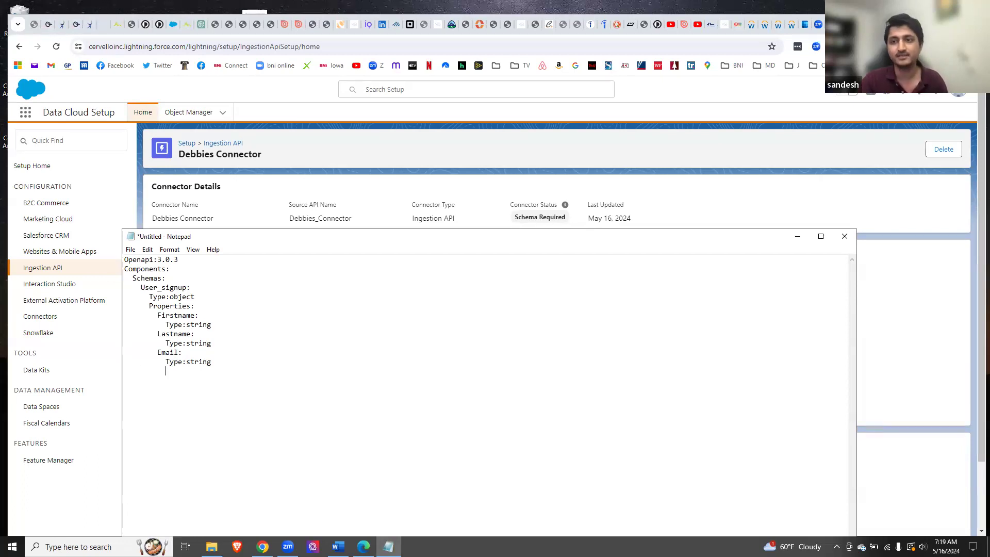
text(Format)
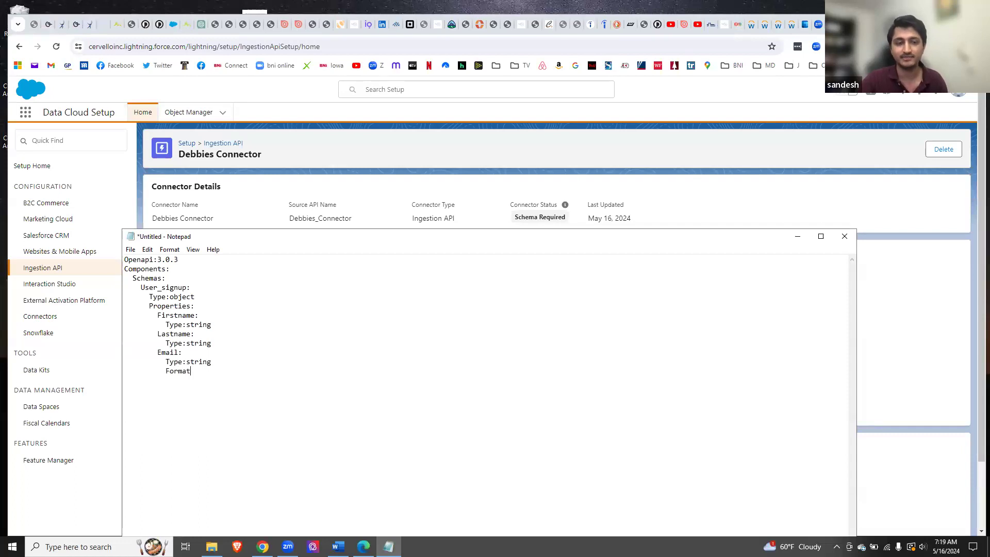
text(:Email)
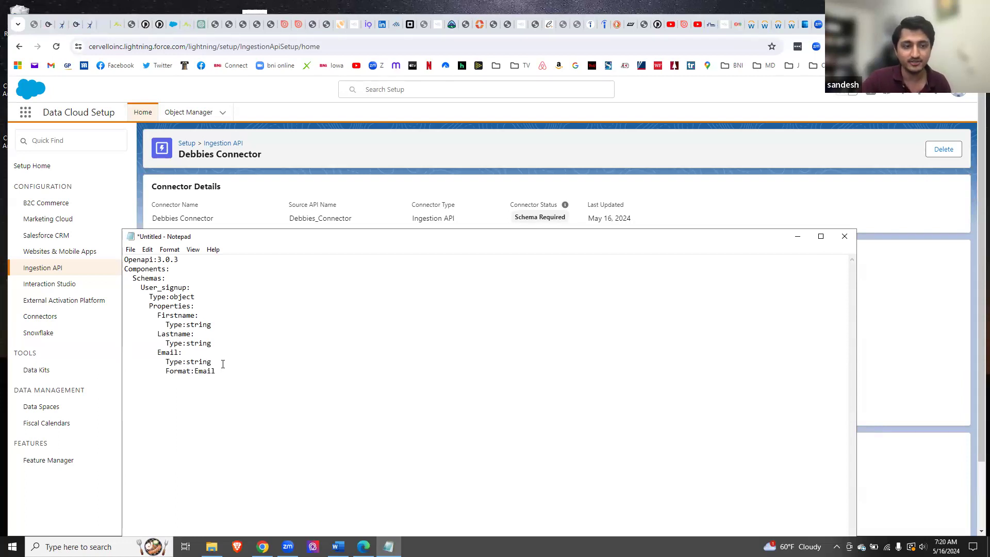
Add a "Phone:" property below Email's format at the same level as Email, with "Type:string" and "Format:Phone" indented beneath it
key(Return)
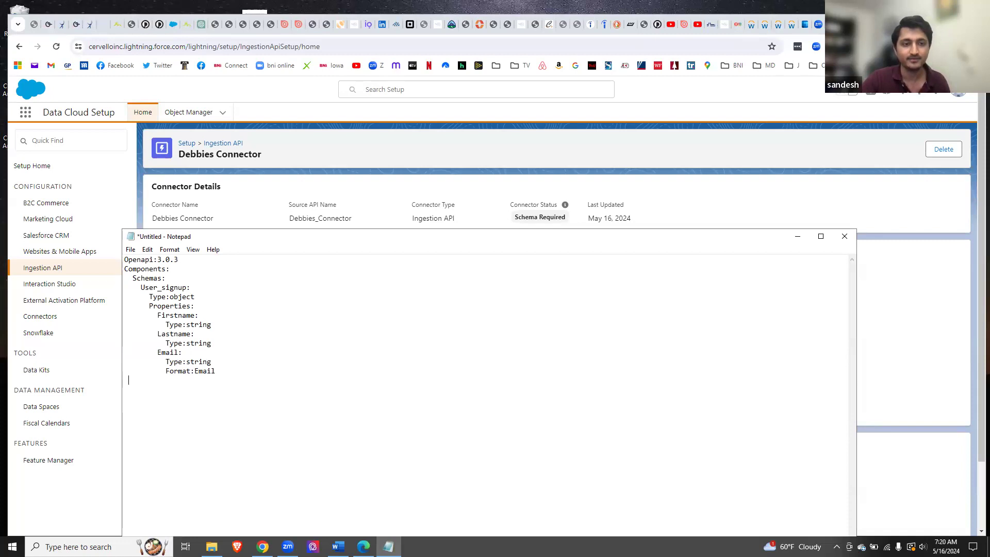
text(Phone:)
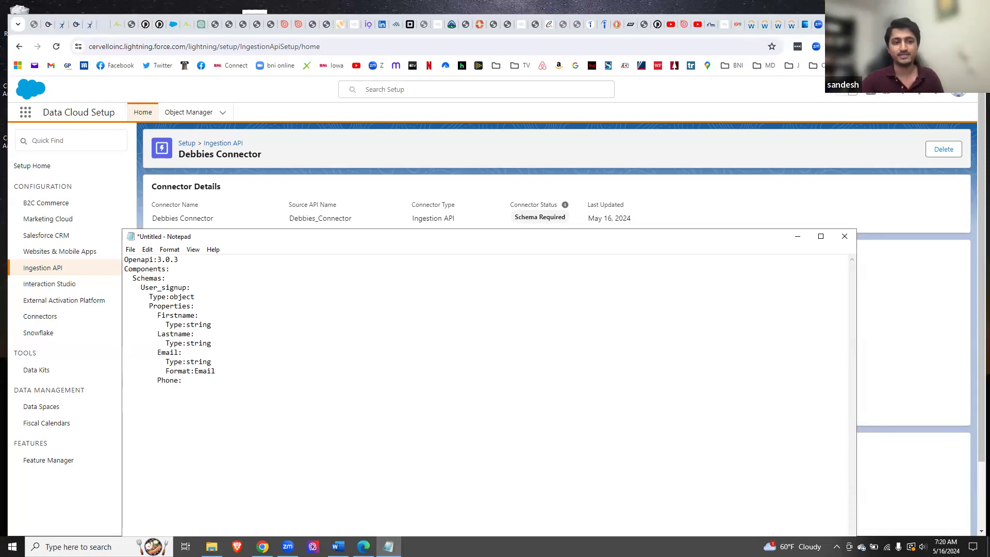
key(Return)
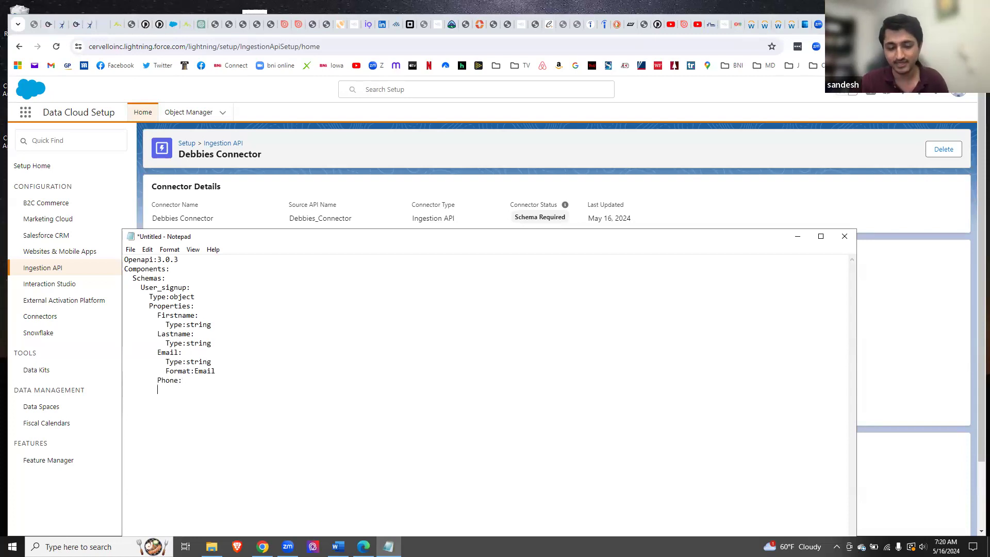
text(Typ)
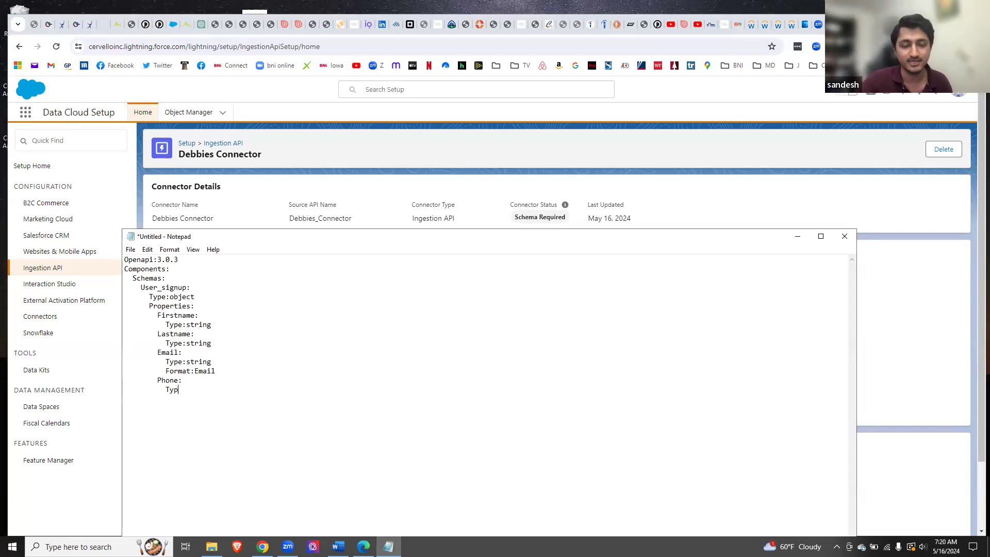
text(e:string)
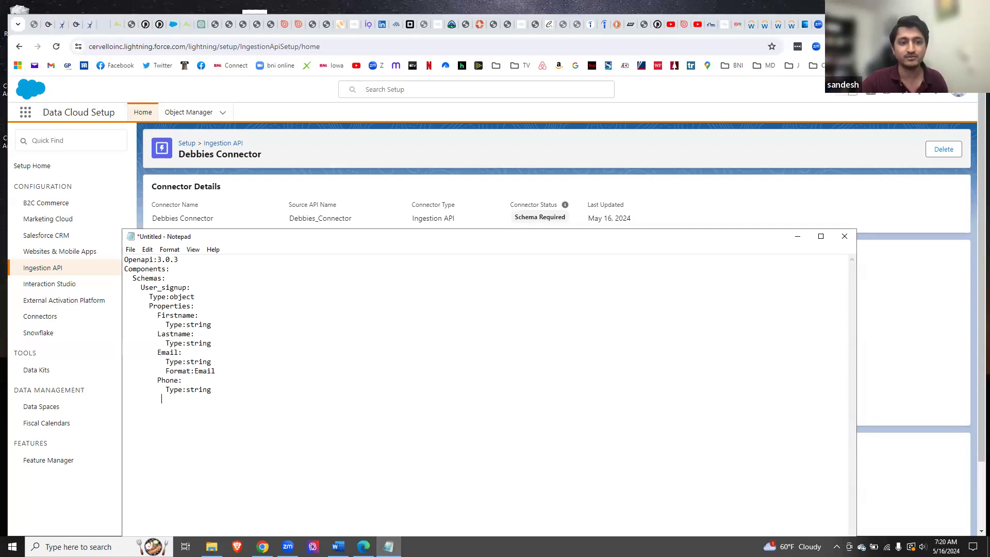
text(F)
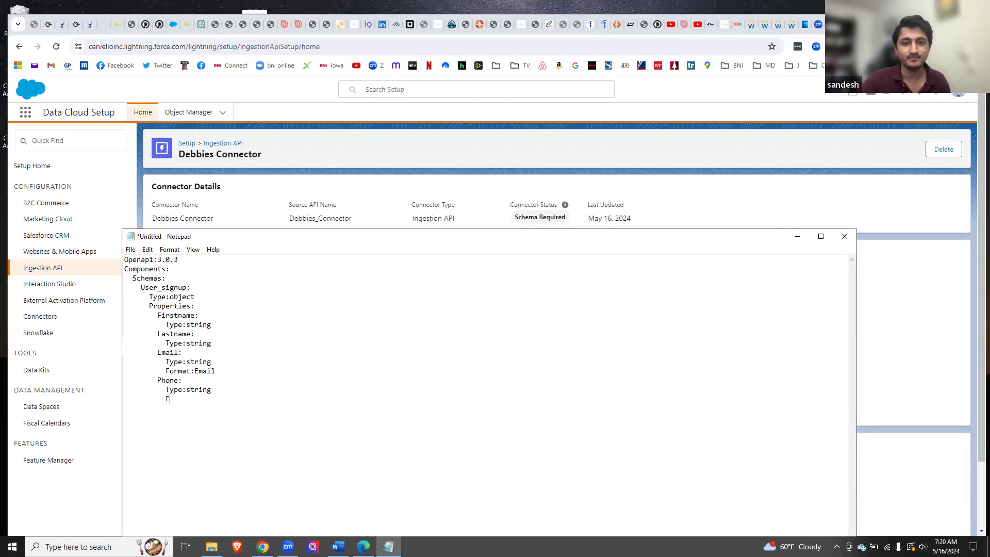
text(ormat:Phone)
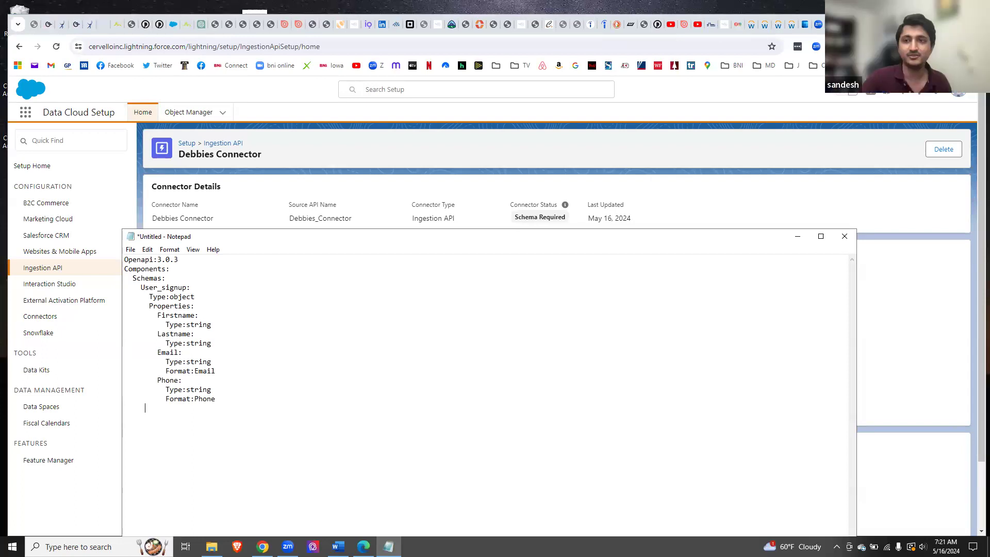
Add a "Created:" property at the same level as Phone, with "Type:string" indented beneath it
text(Created)
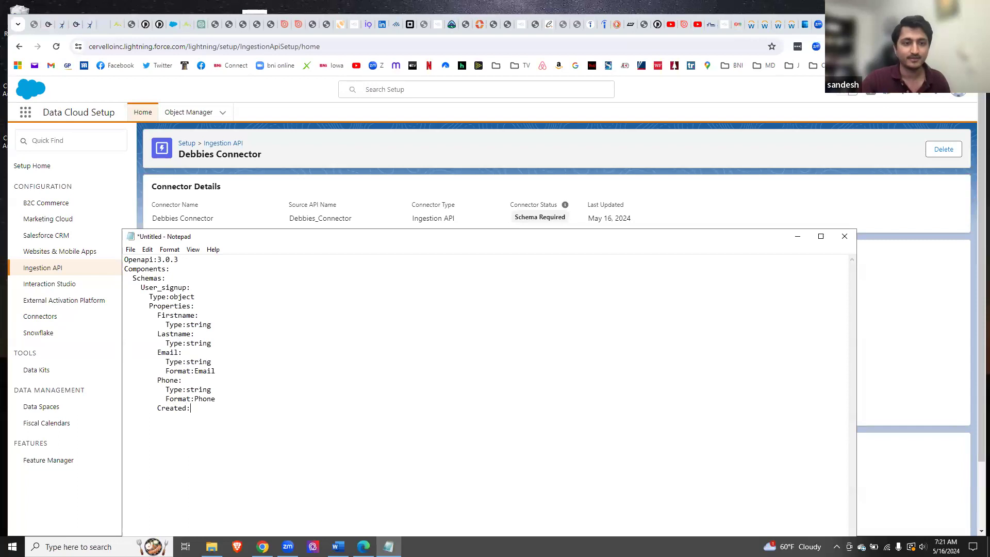
text(:)
key(Return)
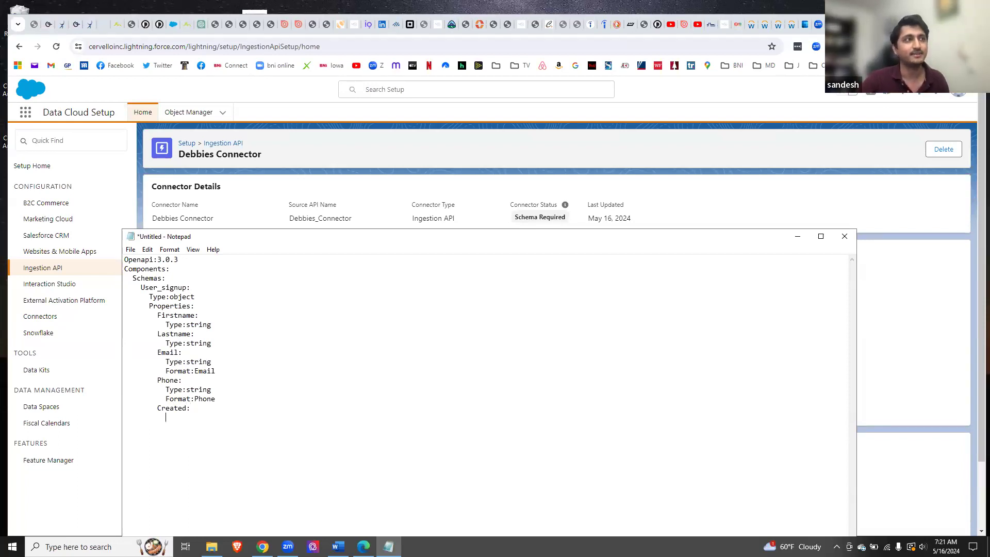
text(Type)
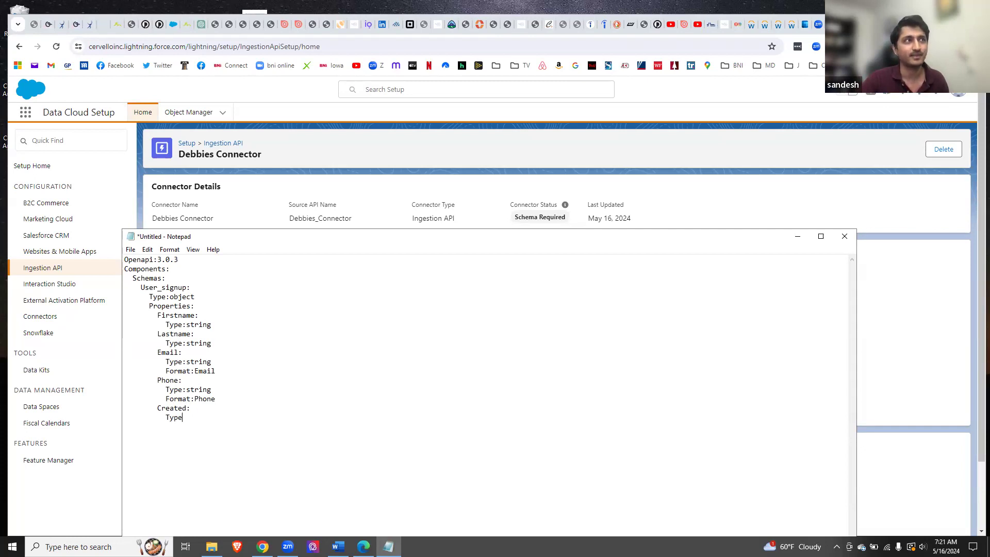
text(: time)
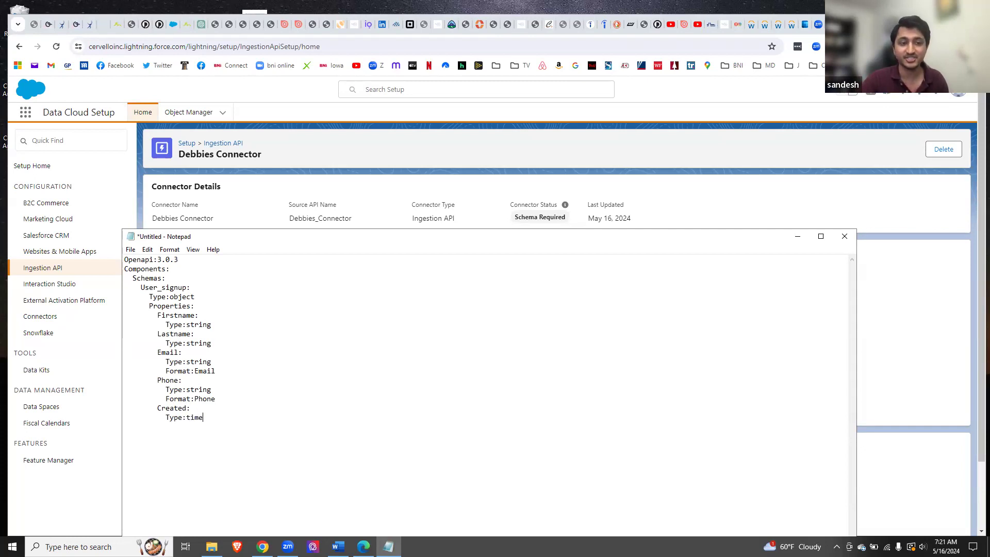
key(BackSpace)
key(BackSpace)
key(BackSpace)
key(BackSpace)
text(string )
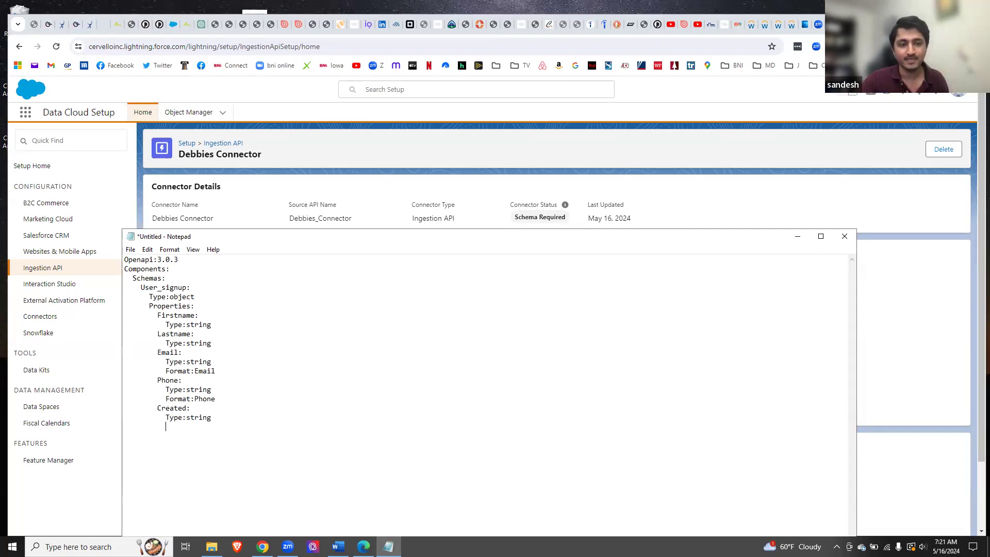
Add a "Format:Time" line beneath the Created property's type, at the same indentation
text(          Format:)
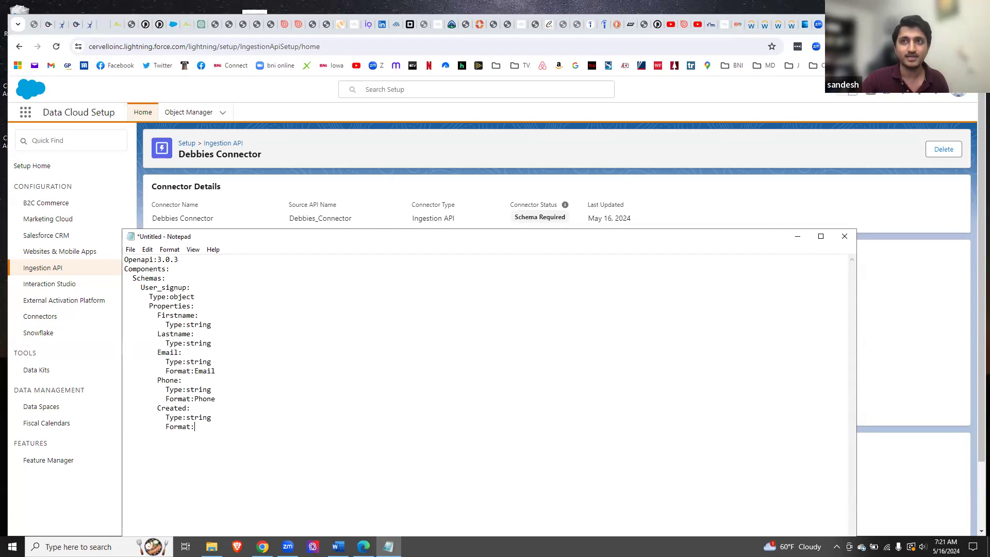
text(time)
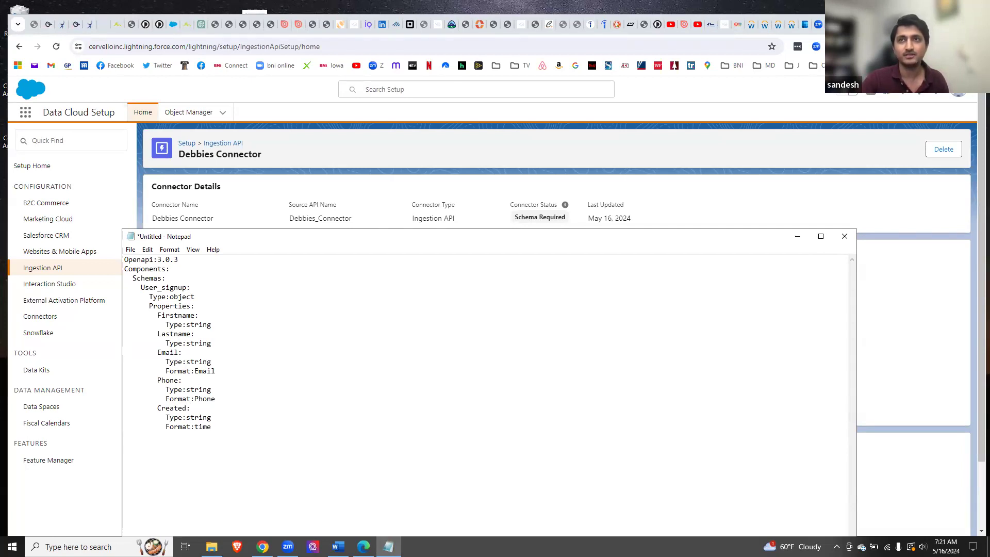
key(BackSpace)
key(BackSpace)
key(BackSpace)
key(BackSpace)
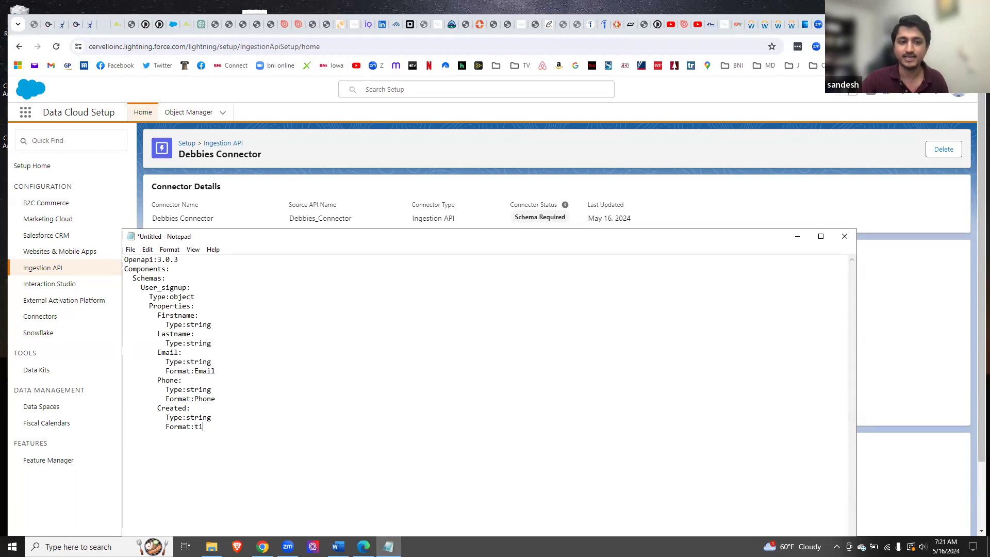
text(Time)
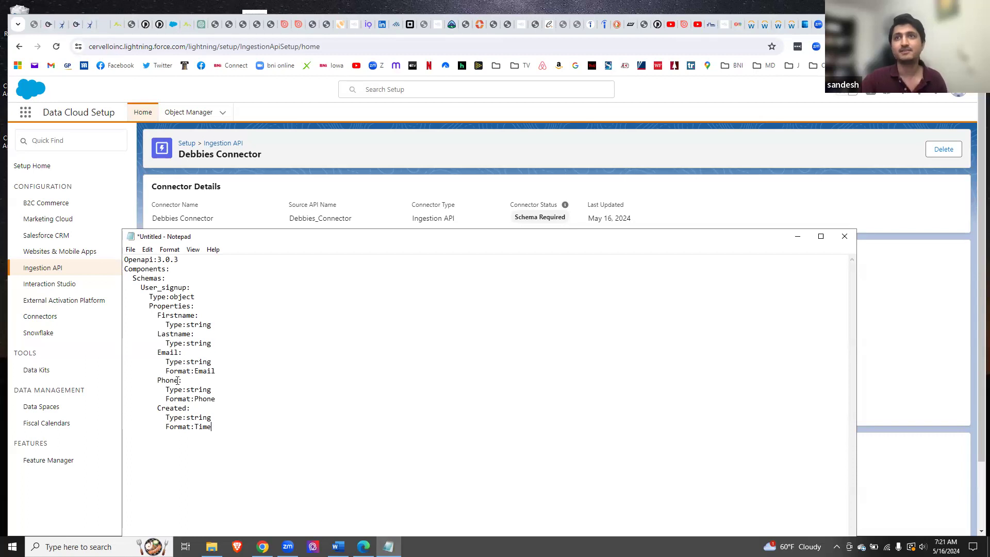
Rename the Created property to "Updated" and change its format to "Date-Time"
drag(186, 408, 159, 409)
text(Updated)
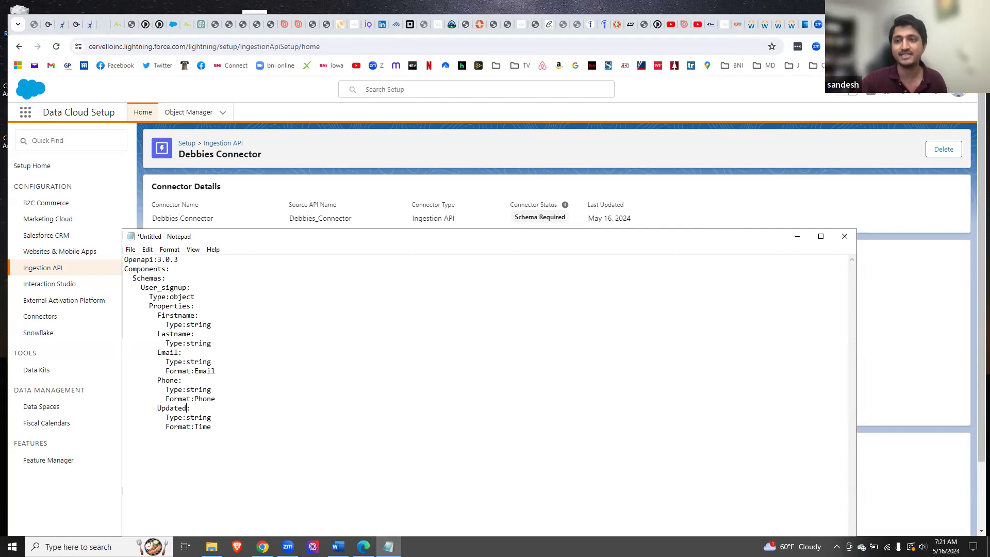
click(222, 427)
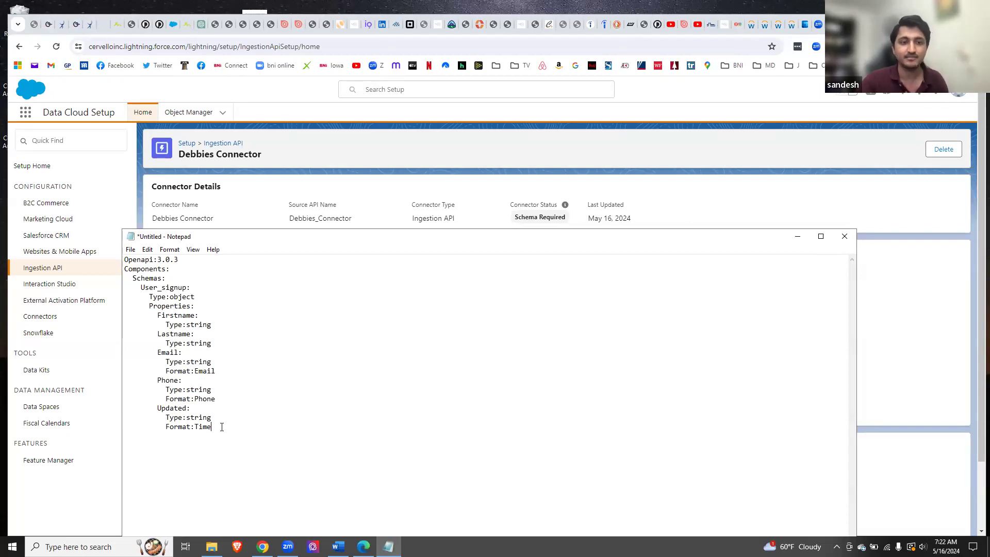
click(195, 426)
text(Date:)
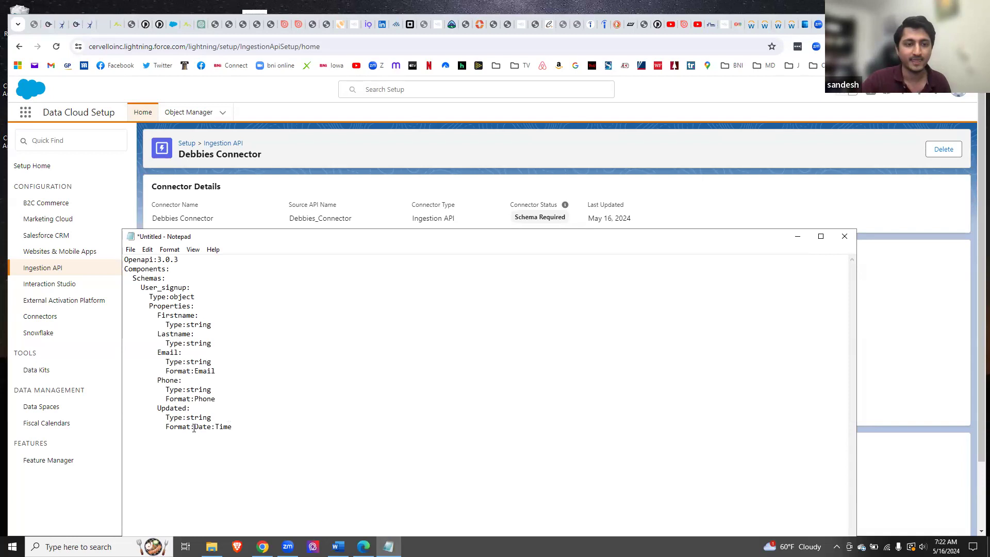
key(BackSpace)
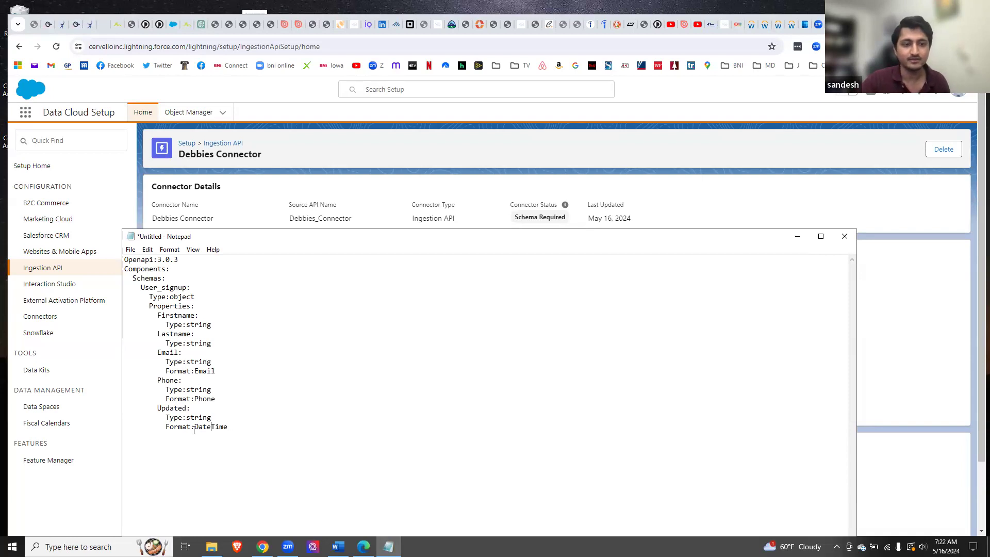
text(-)
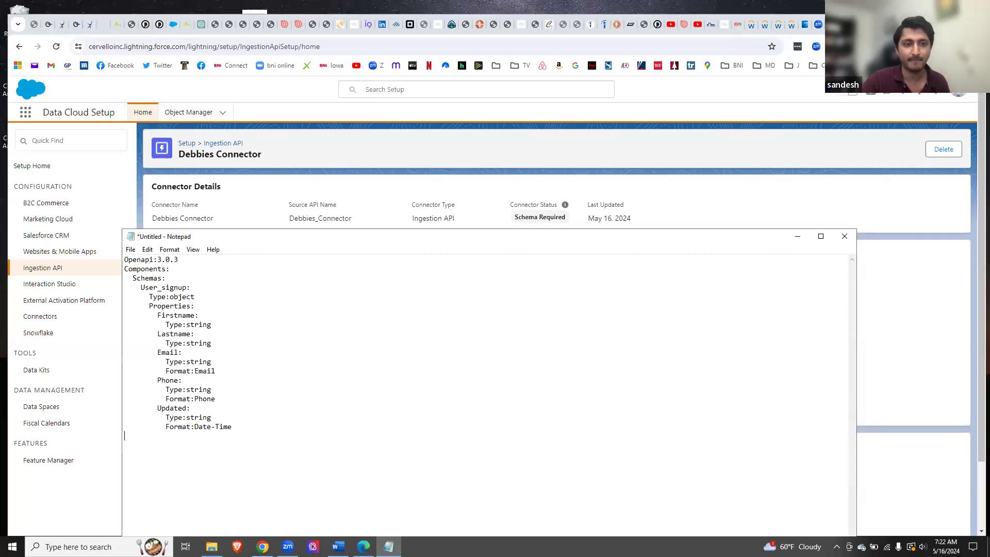
Duplicate the whole User_signup block, from its name through Format:Date-Time, directly below the original
drag(194, 288, 142, 289)
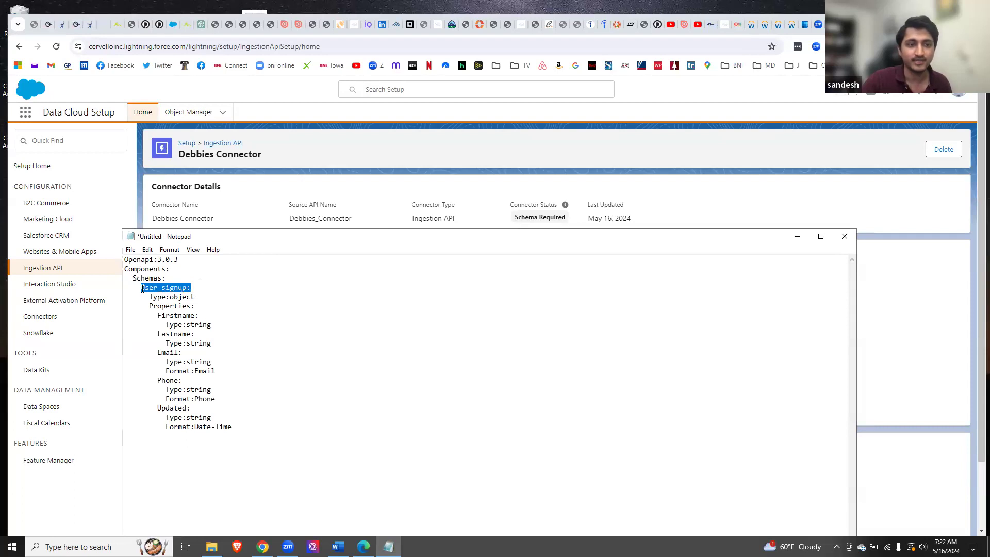
drag(142, 288, 243, 425)
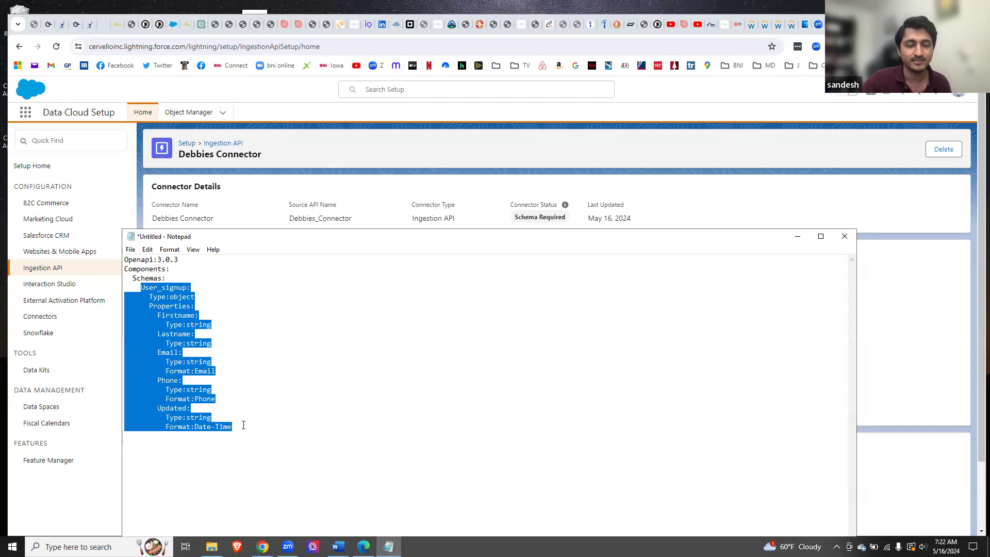
click(244, 426)
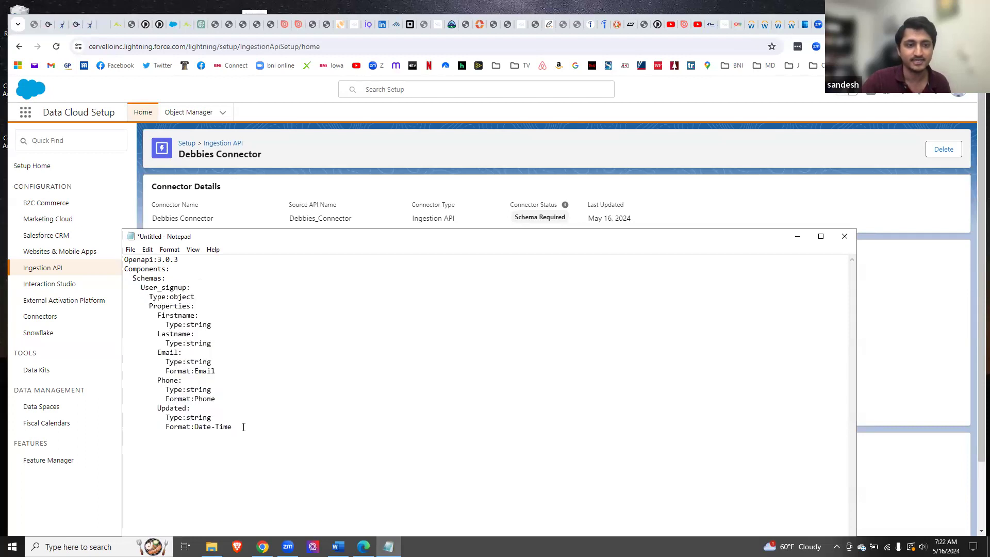
key(Return)
key(ctrl+v)
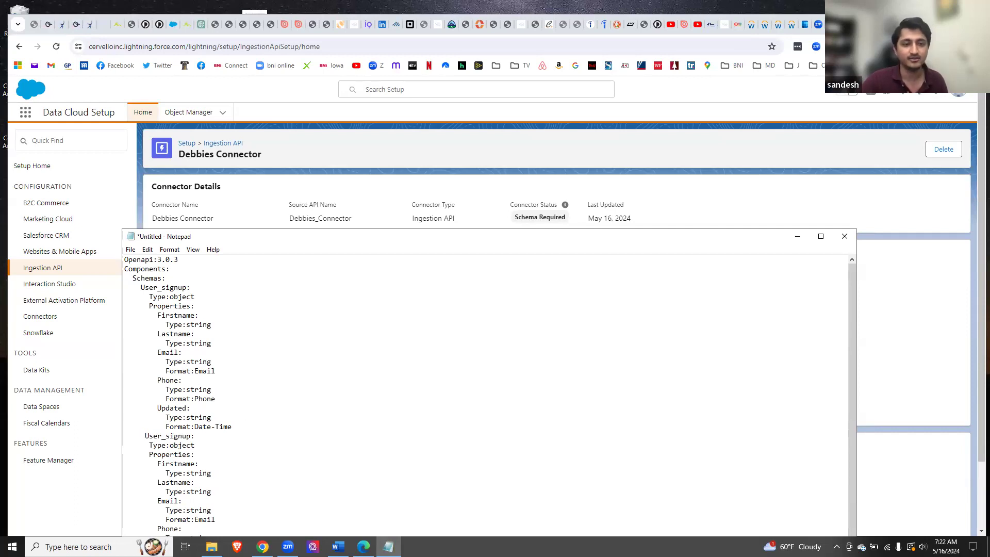
Fix the indentation of the duplicated User_signup line so it aligns with the original User_signup line
key(BackSpace)
key(BackSpace)
key(BackSpace)
key(BackSpace)
key(BackSpace)
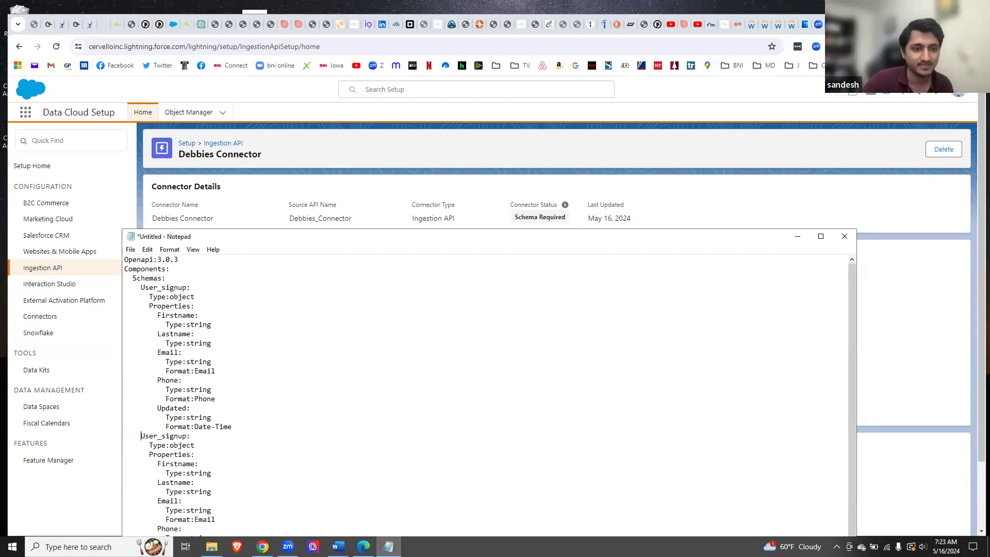
key(BackSpace)
key(BackSpace)
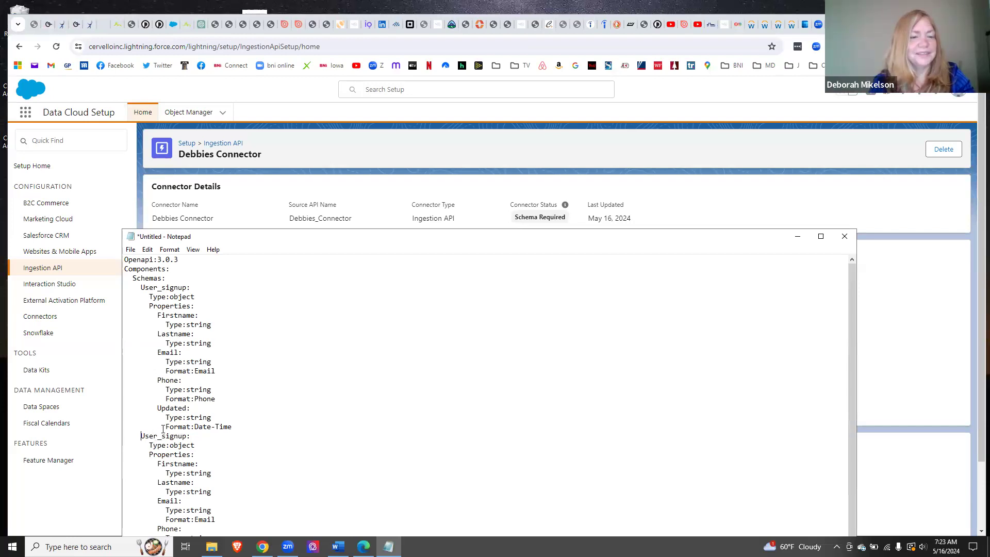
Delete the Firstname and Lastname properties with their types from the duplicated block, leaving no blank line
key(Down)
key(Down)
key(Down)
key(Down)
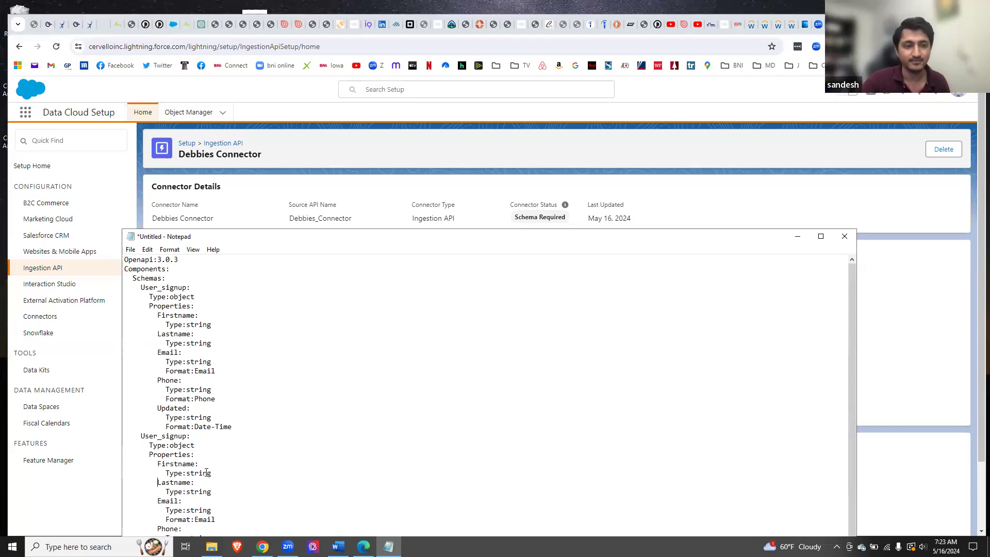
drag(217, 494, 158, 463)
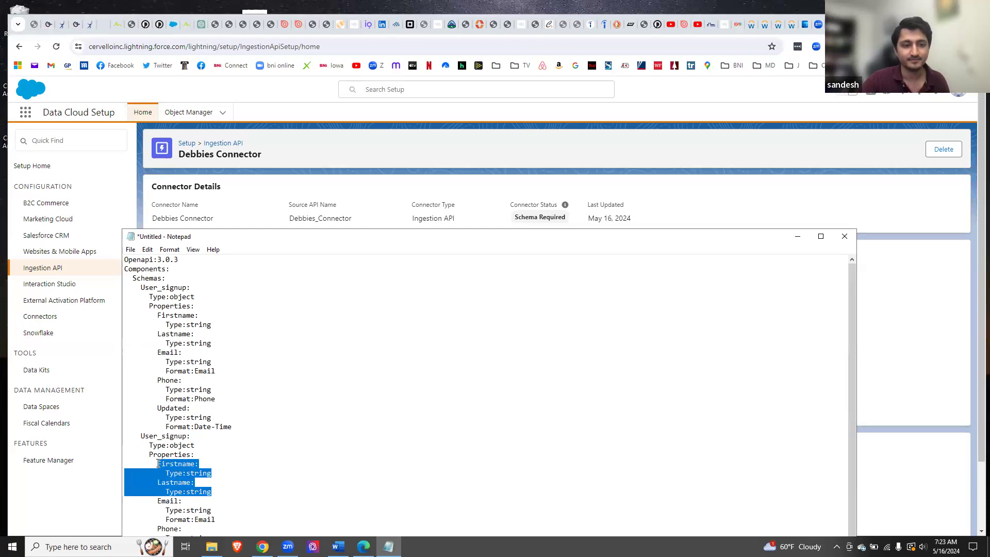
key(Delete)
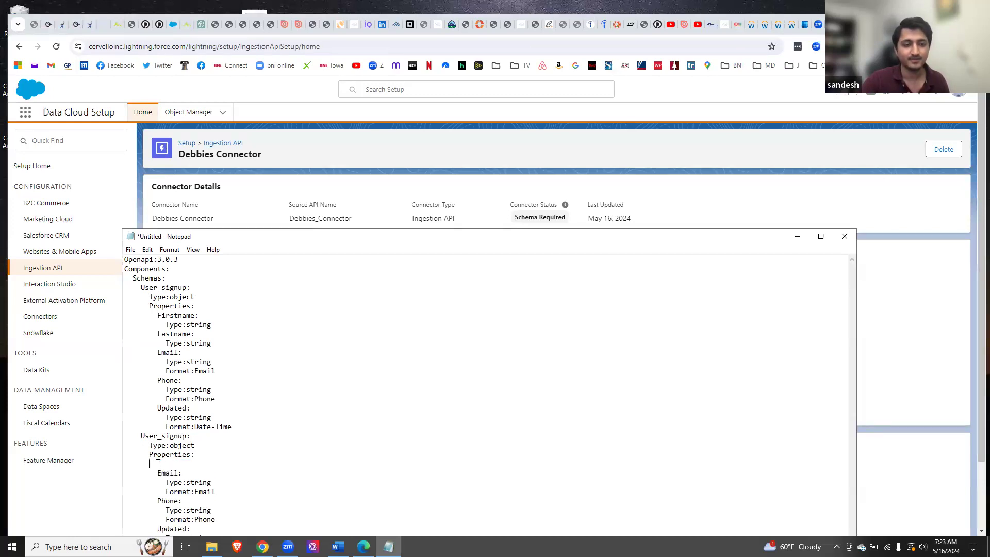
key(BackSpace)
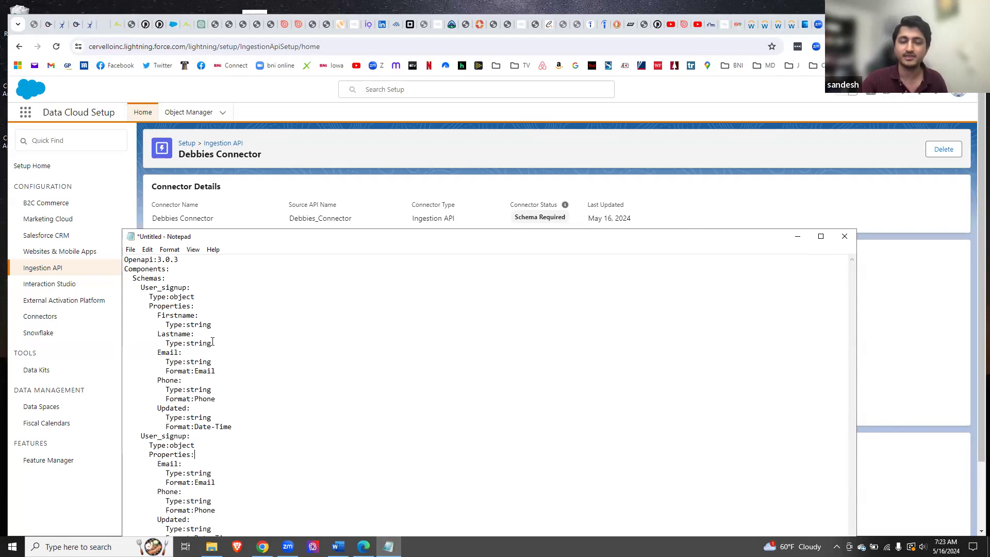
Move the Notepad window up to show the whole schema and rename the duplicated object to "User_login"
drag(278, 232, 289, 115)
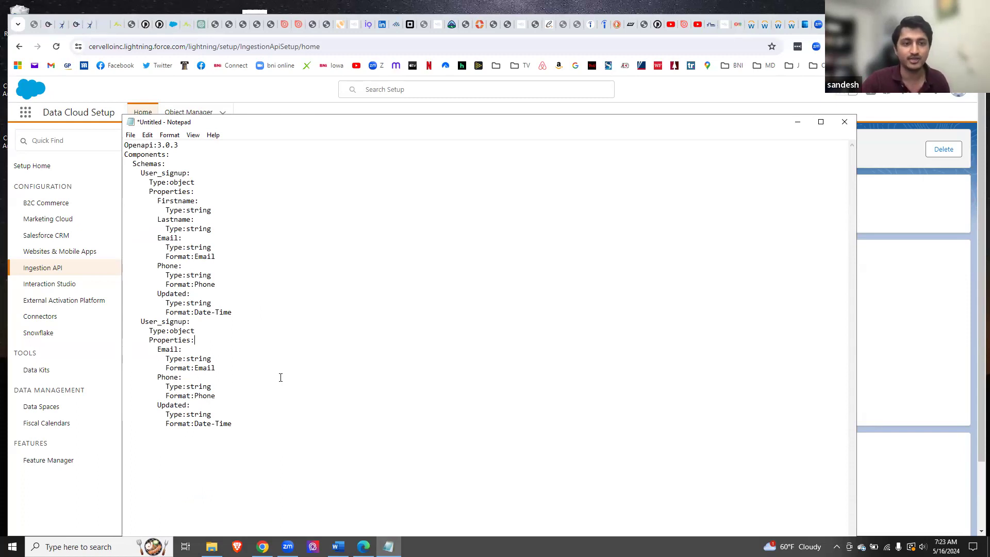
drag(188, 322, 161, 323)
text(login)
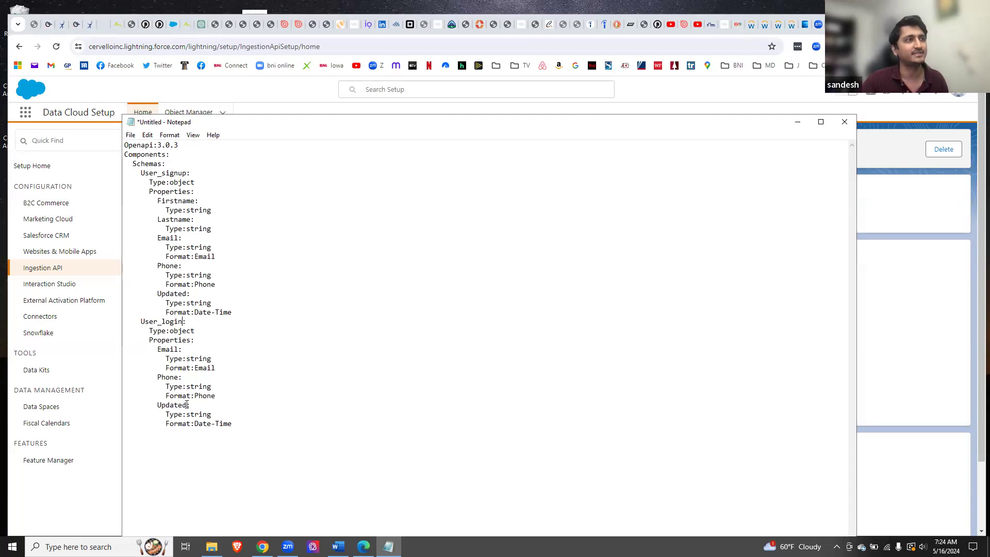
Rename the Updated property in the User_login block to "Timestamp"
drag(188, 405, 159, 405)
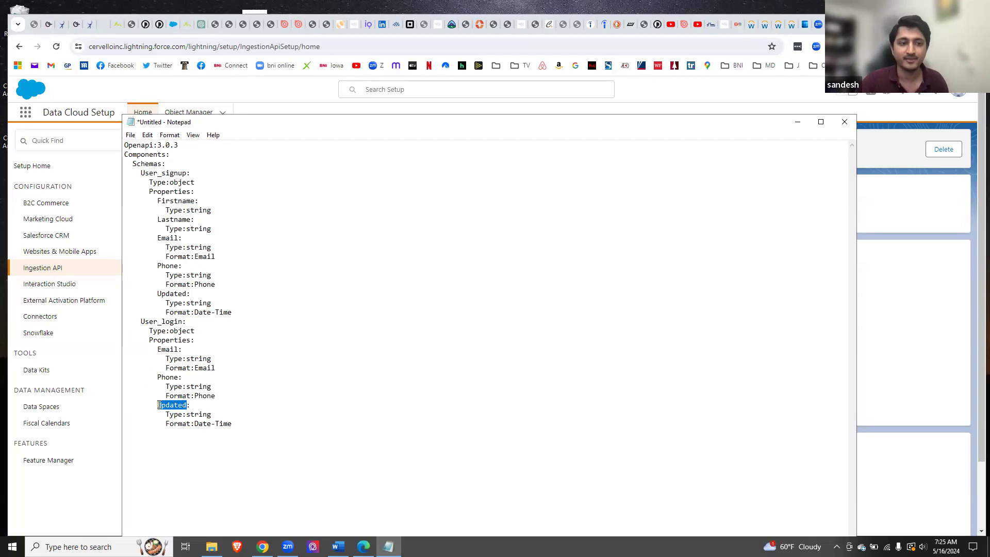
text(Timesp)
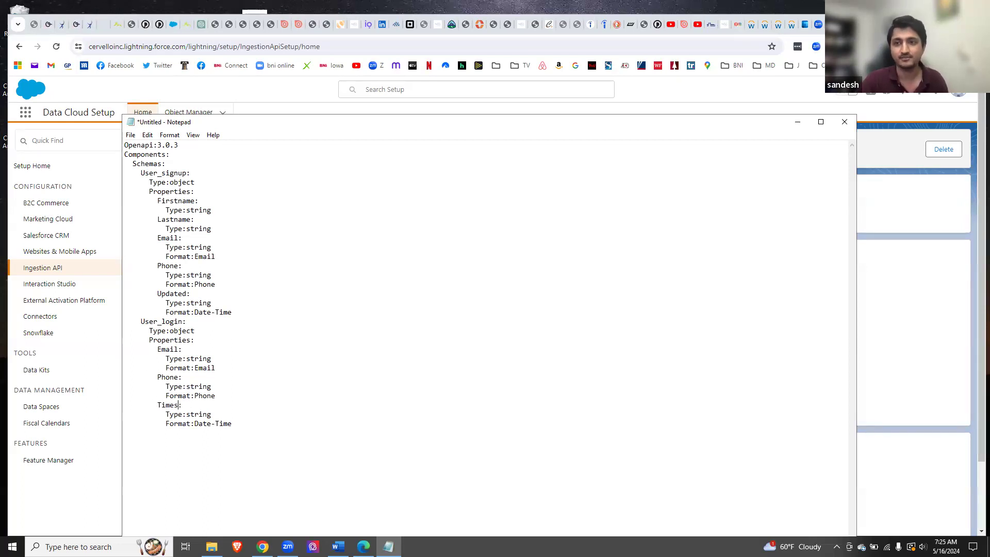
text(ta)
key(BackSpace)
key(BackSpace)
key(BackSpace)
key(BackSpace)
text(stamp)
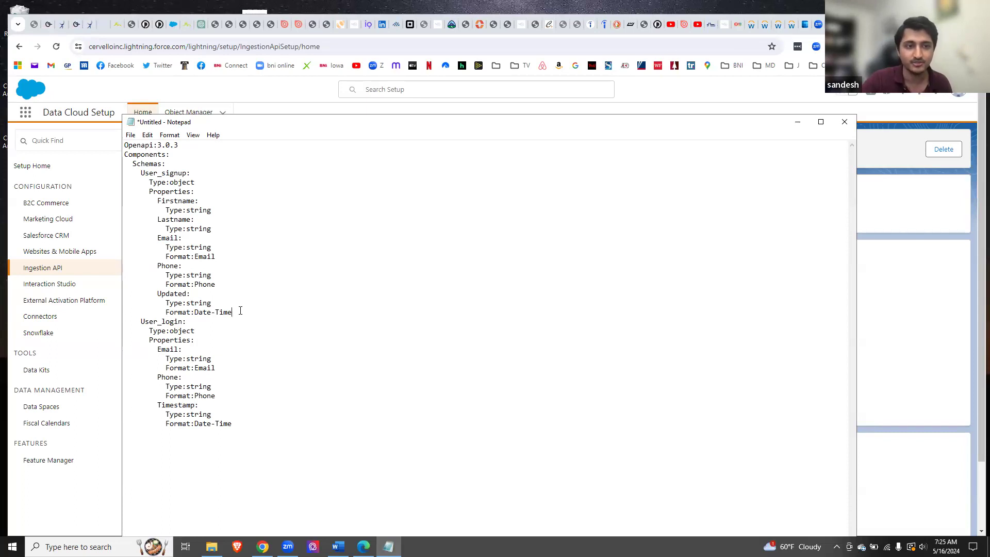
Add a "UserID:" property with "Type:string" below the Updated property's format in User_signup, matching the indentation of the other properties
key(Return)
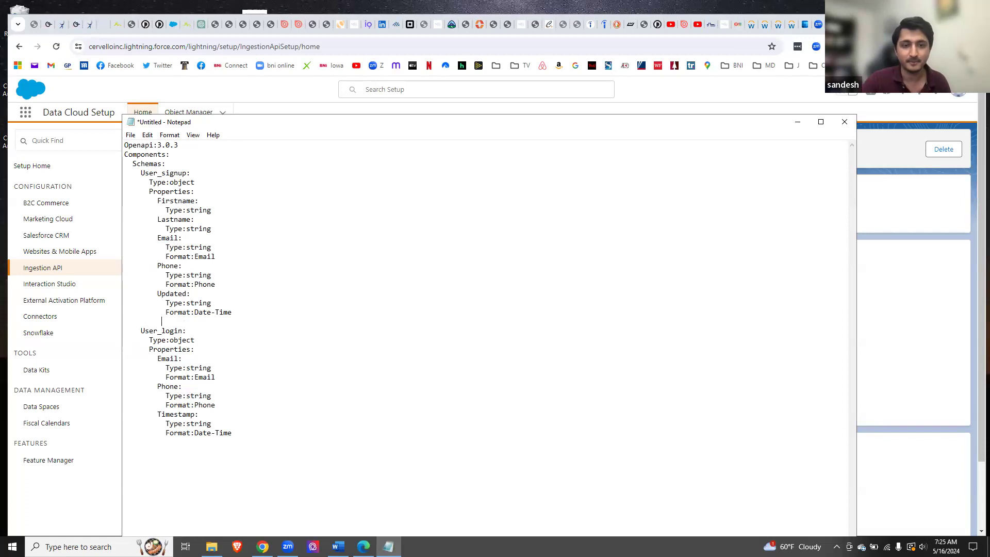
text(U)
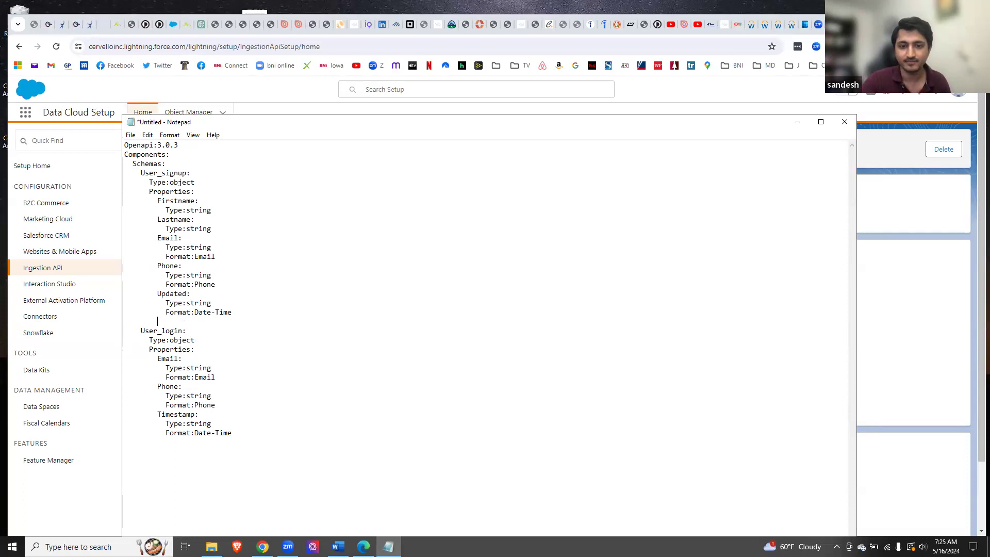
text(UserID)
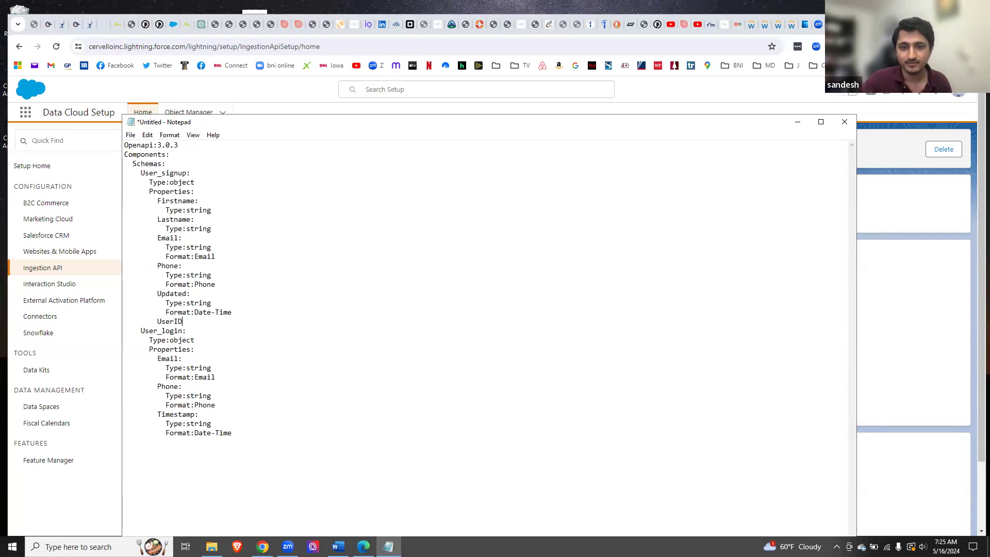
text(:)
key(Return)
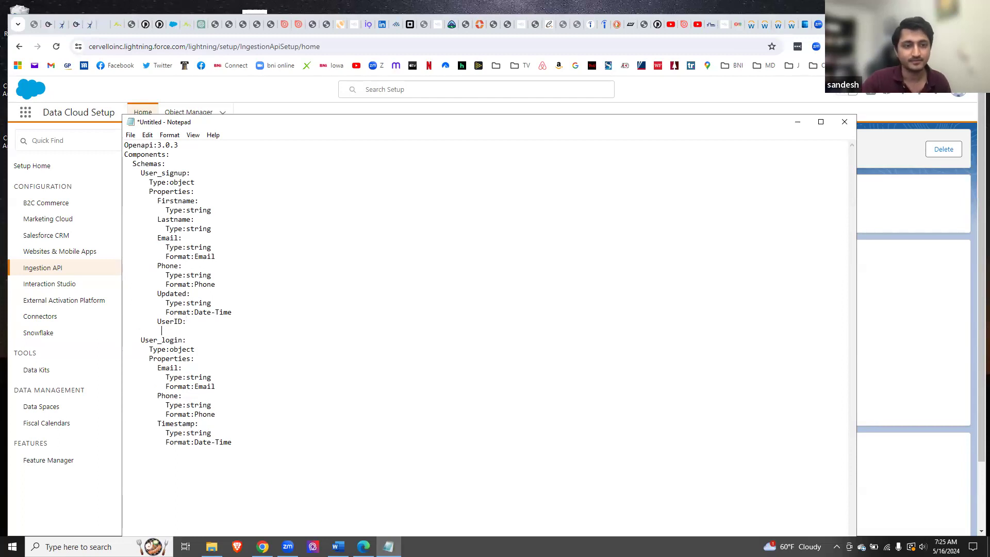
text(Type:string)
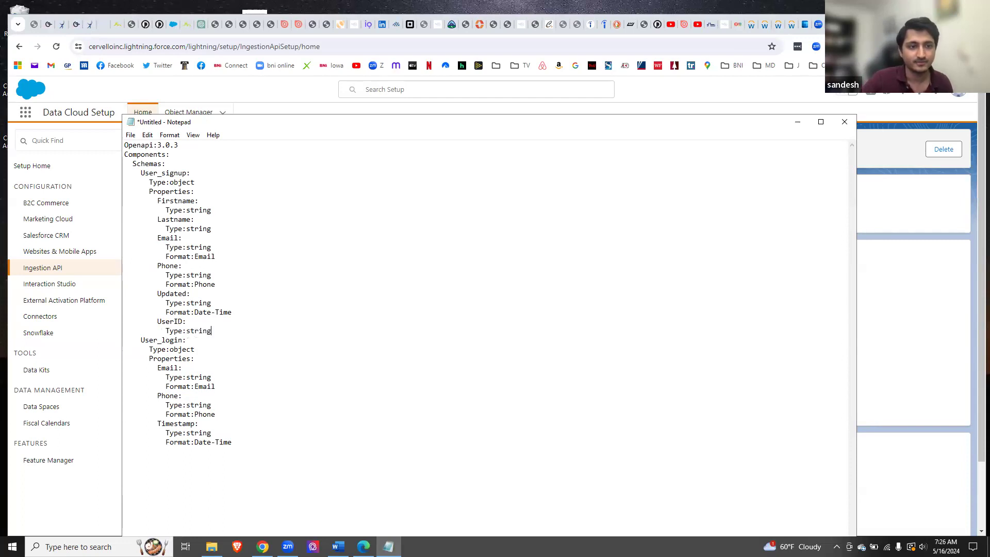
key(Return)
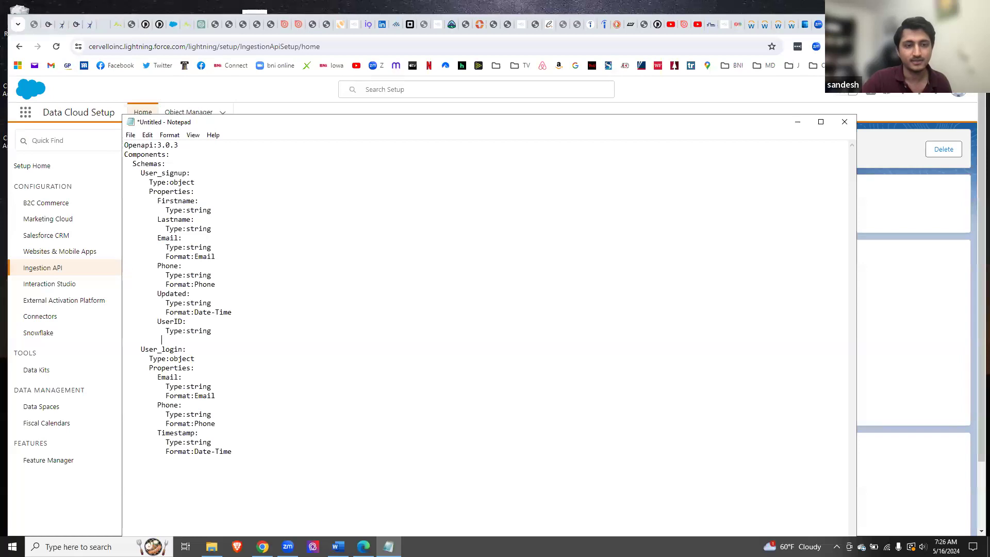
text(F)
text(at:)
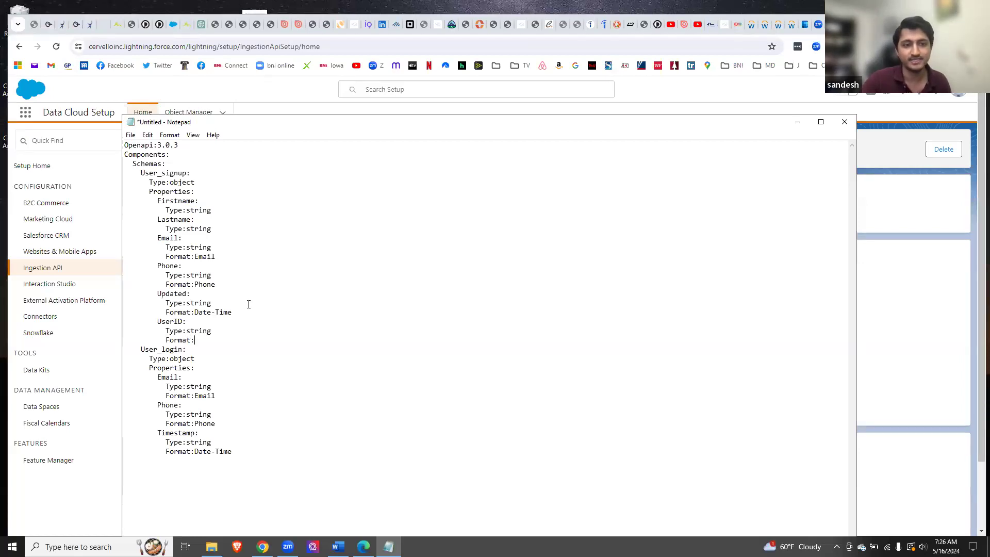
key(BackSpace)
key(BackSpace)
key(BackSpace)
key(BackSpace)
key(BackSpace)
key(BackSpace)
key(BackSpace)
key(BackSpace)
key(BackSpace)
key(BackSpace)
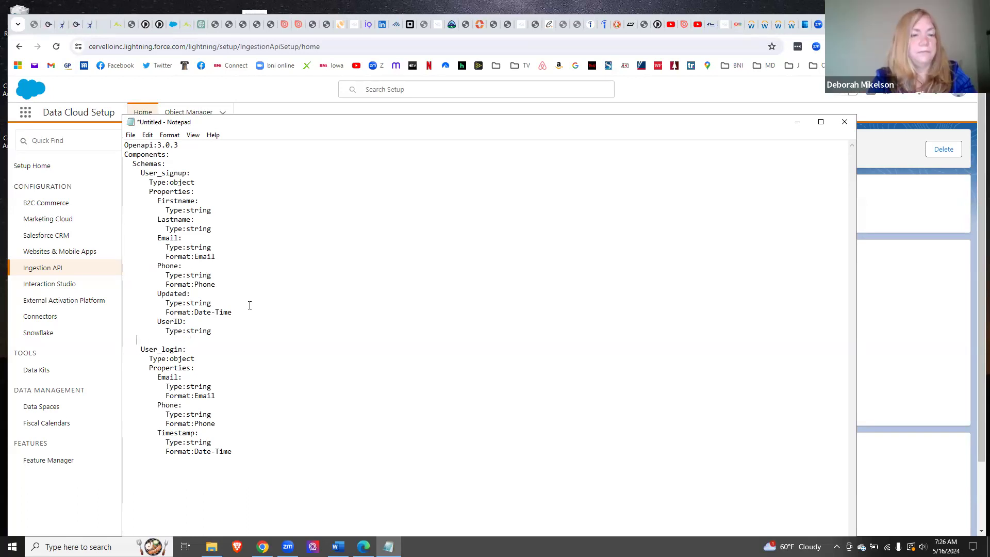
key(BackSpace)
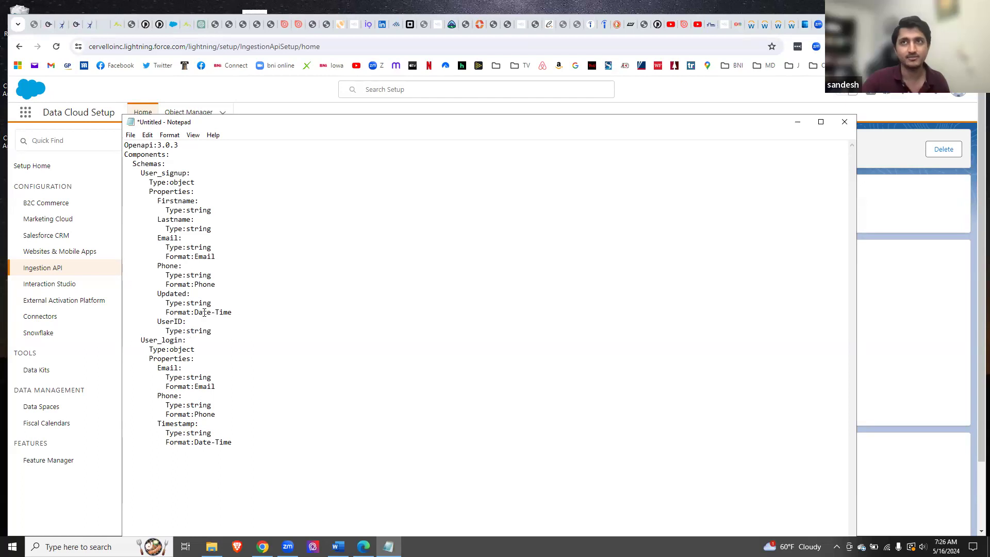
Copy the UserID property with its type to the end of the User_login block and indent it in line with Timestamp
drag(215, 328, 158, 319)
key(ctrl+c)
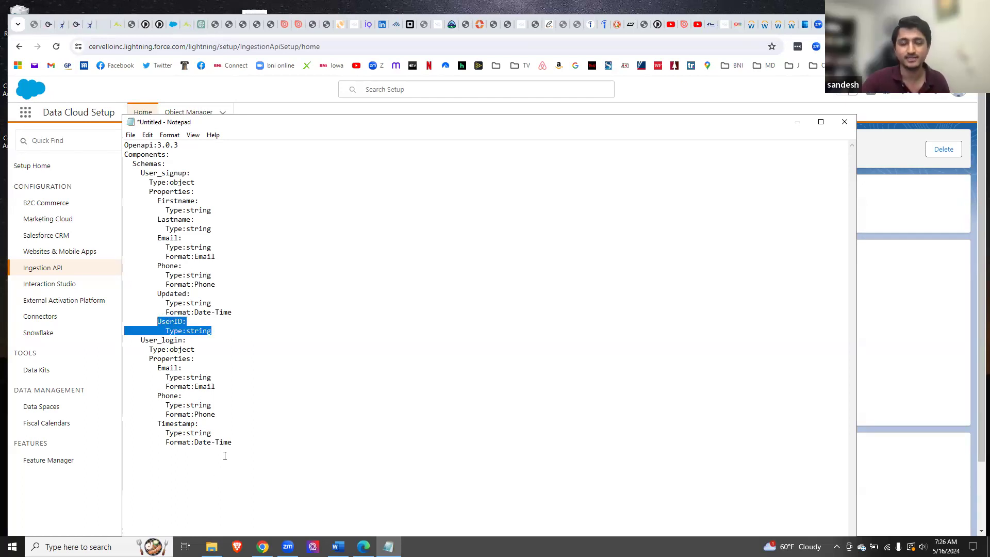
click(241, 439)
key(Return)
key(ctrl+v)
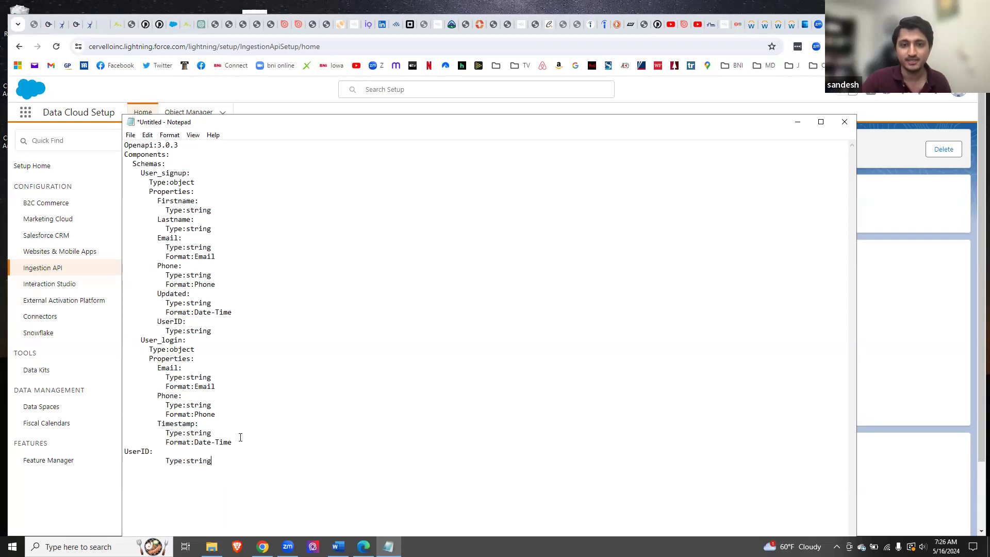
click(124, 451)
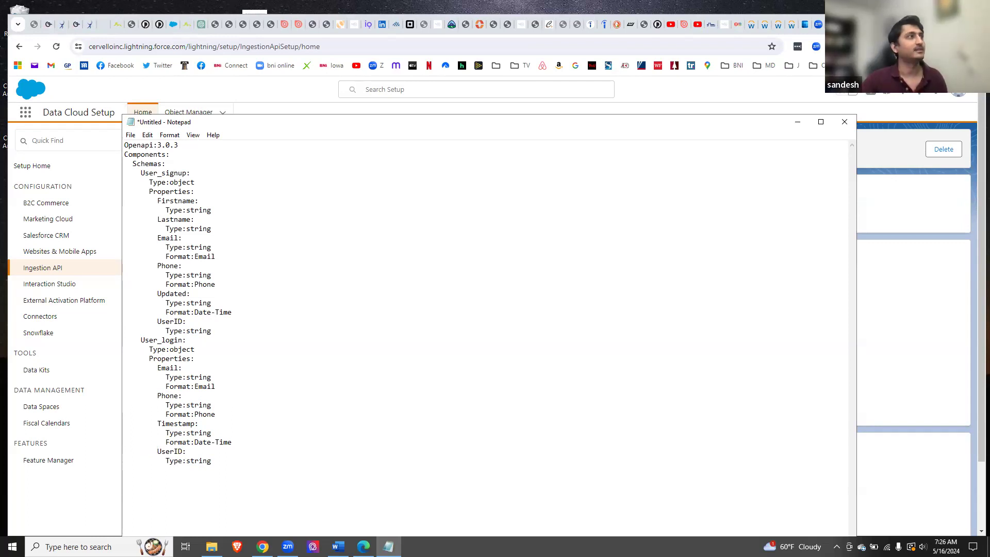
key(BackSpace)
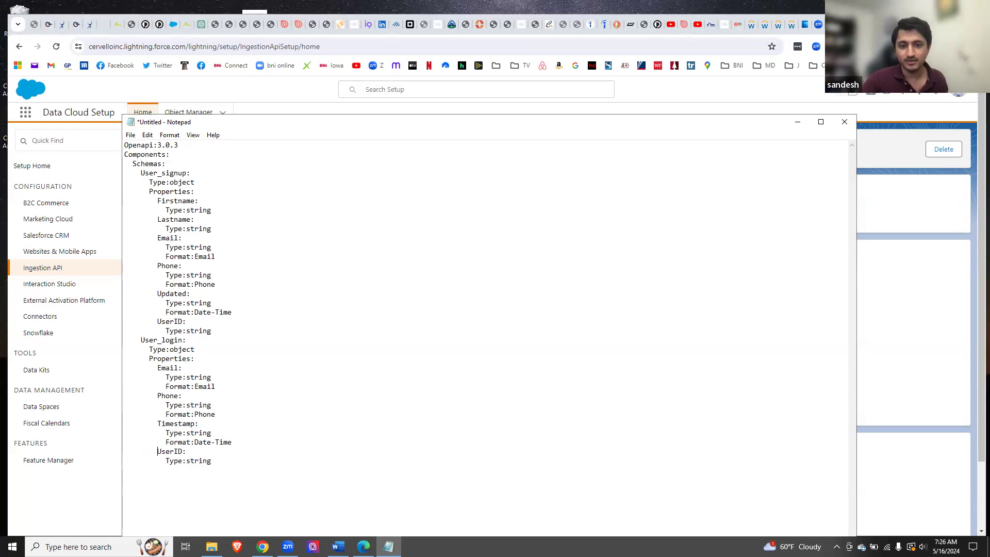
click(219, 460)
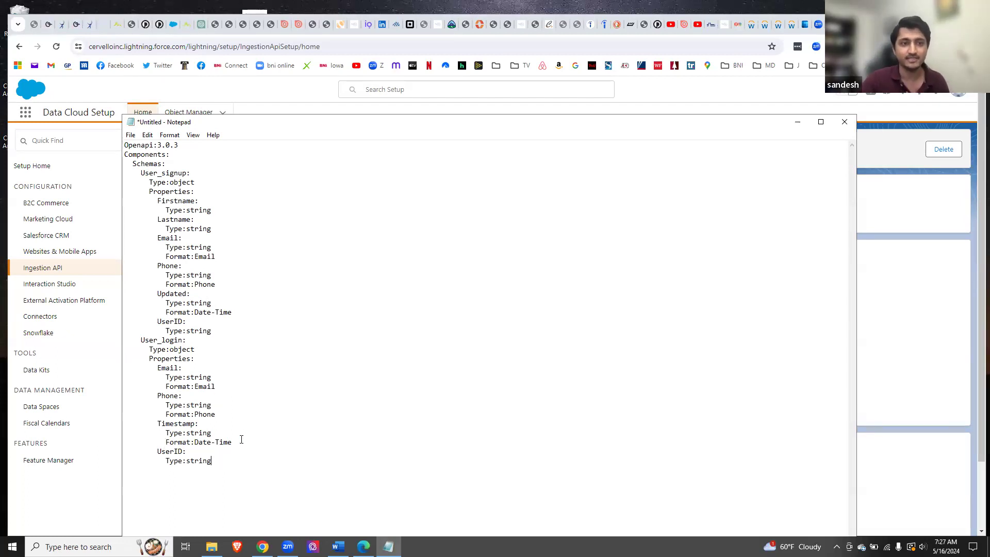
Save the schema in the Documents folder as a text document named with the owner's first name followed by "schema.yaml"
click(131, 136)
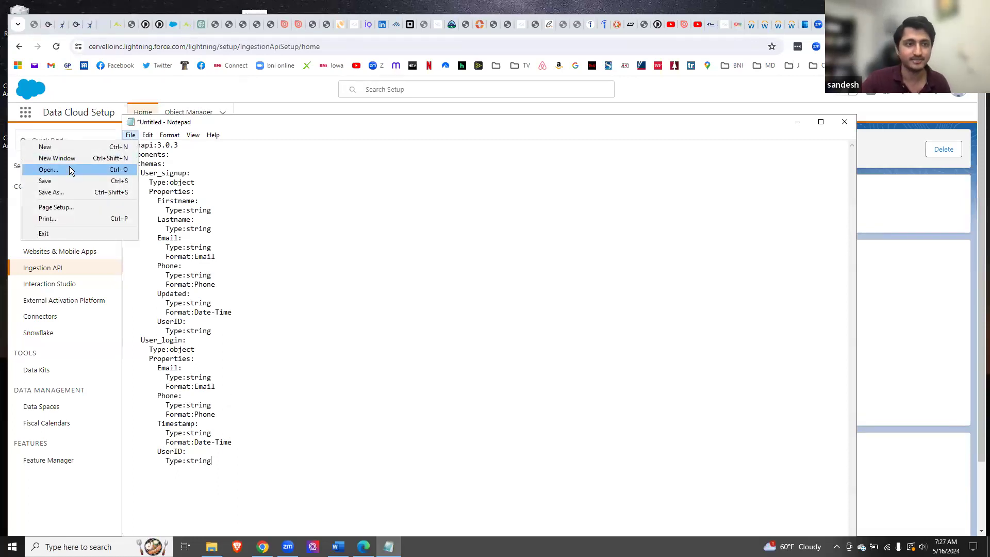
click(52, 191)
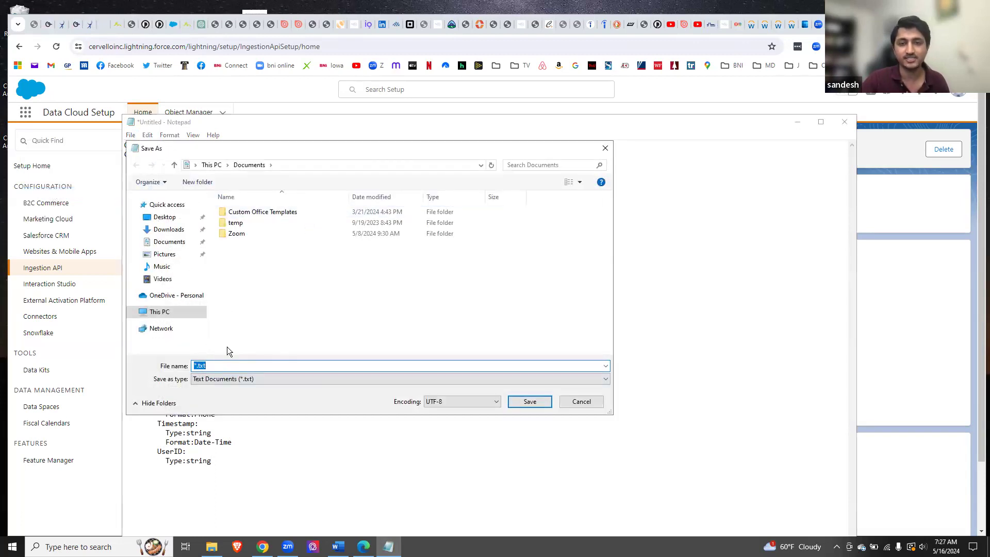
text(D)
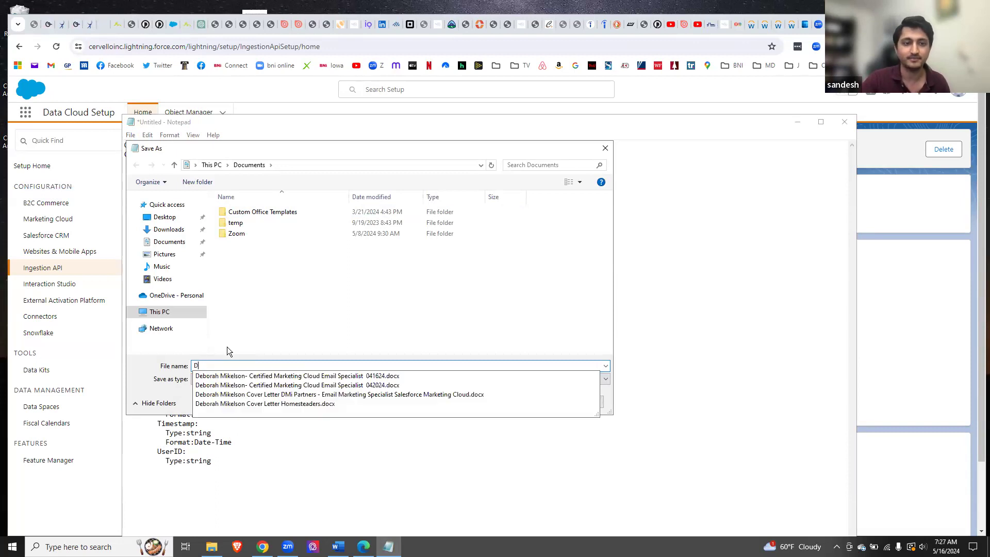
text(ebbie)
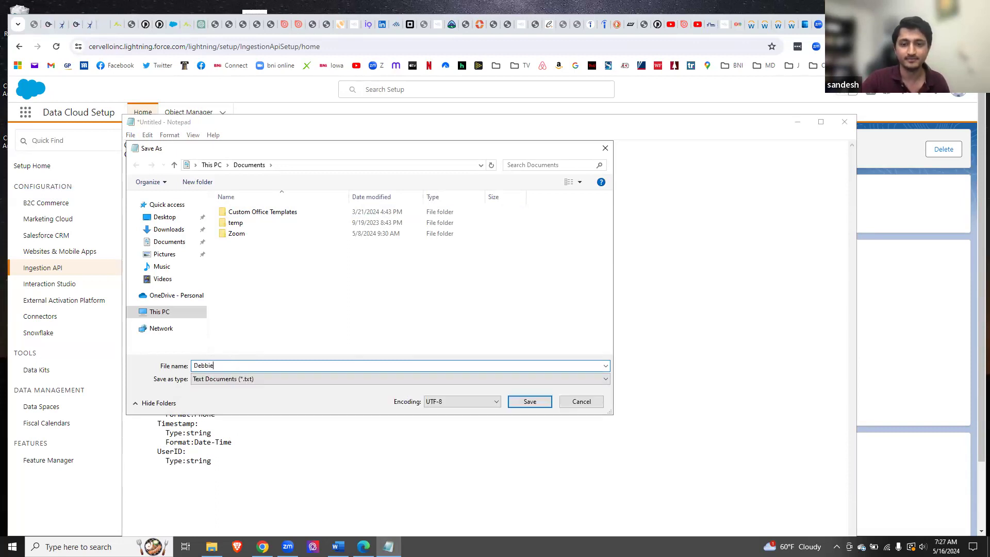
text(sc)
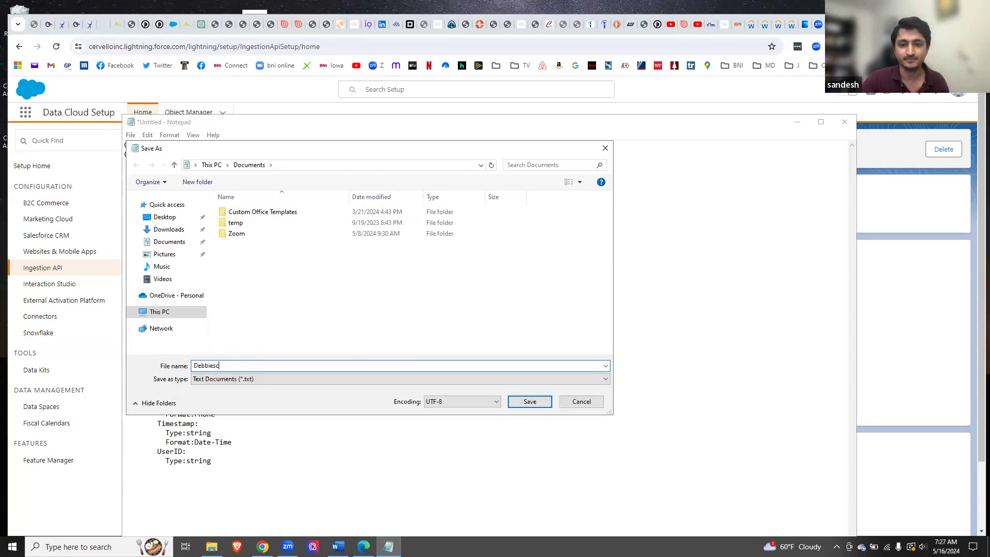
text(hema.ya)
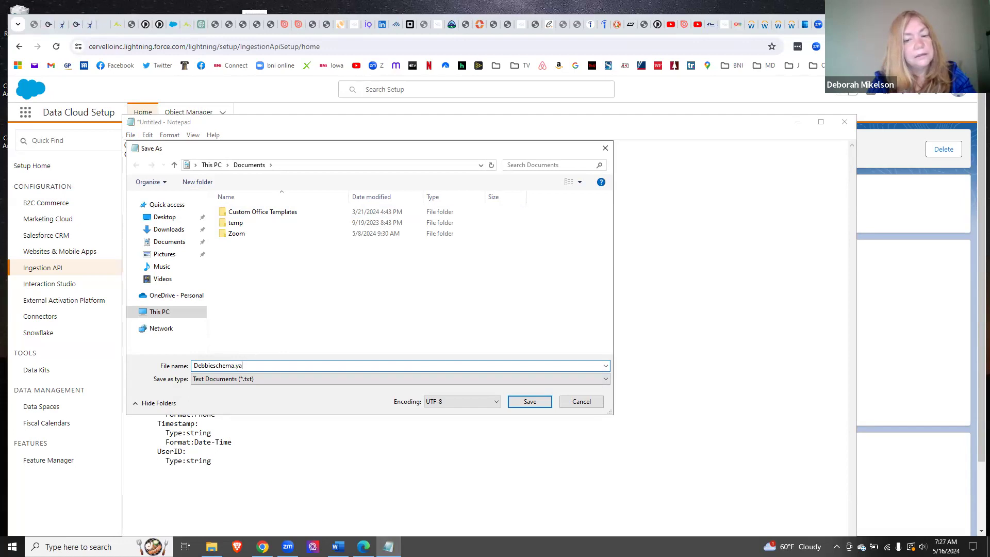
text(ml)
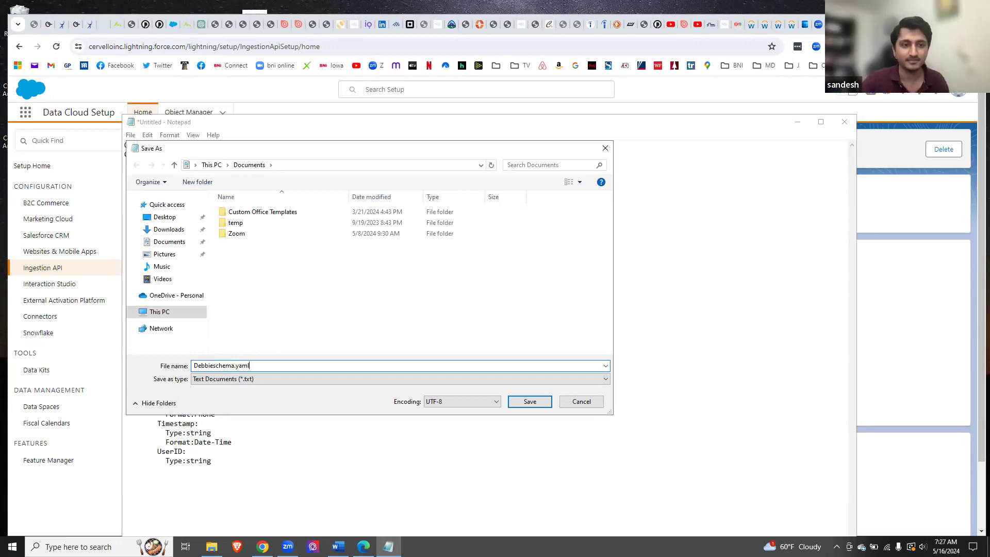
click(529, 401)
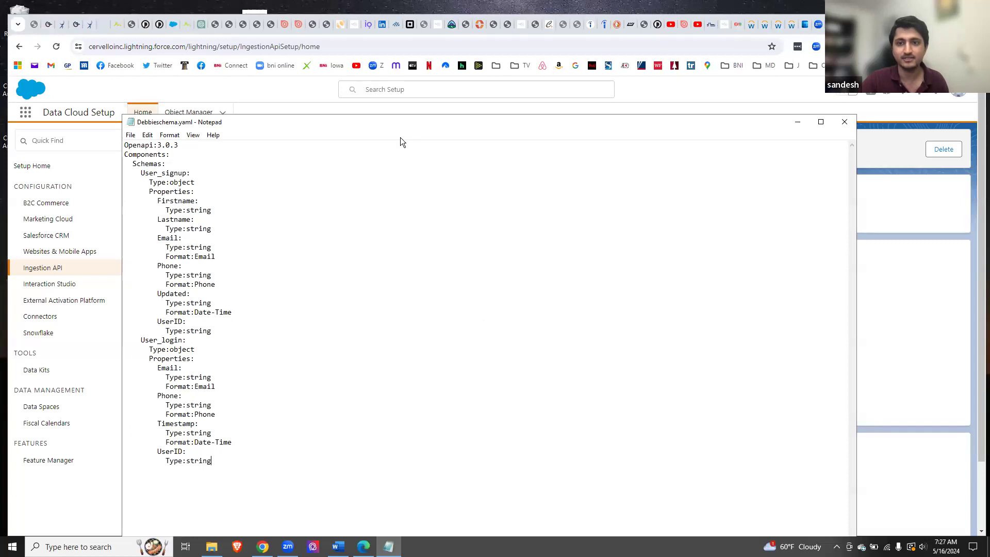
Try to upload the saved schema file from the Documents folder to the Ingestion API connector in the browser
click(671, 89)
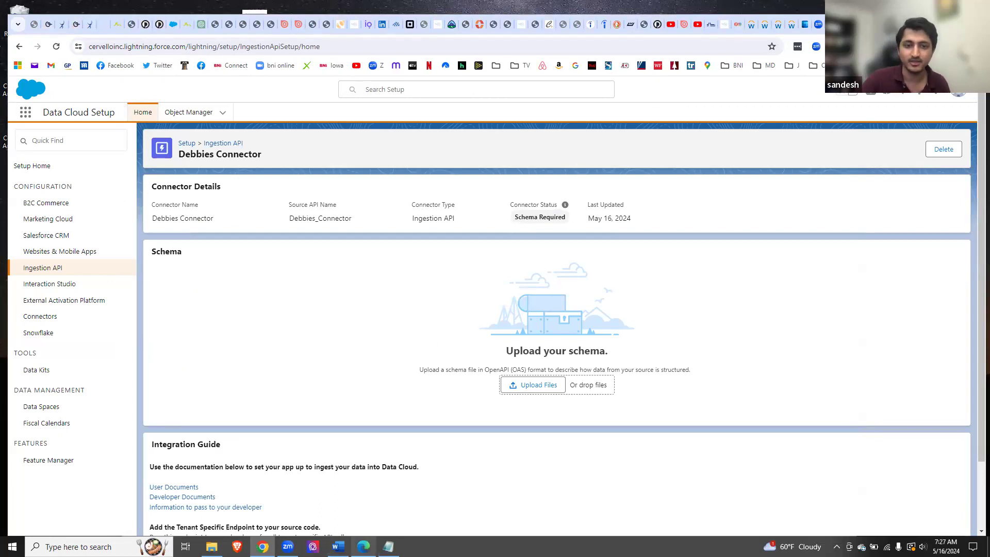
click(541, 385)
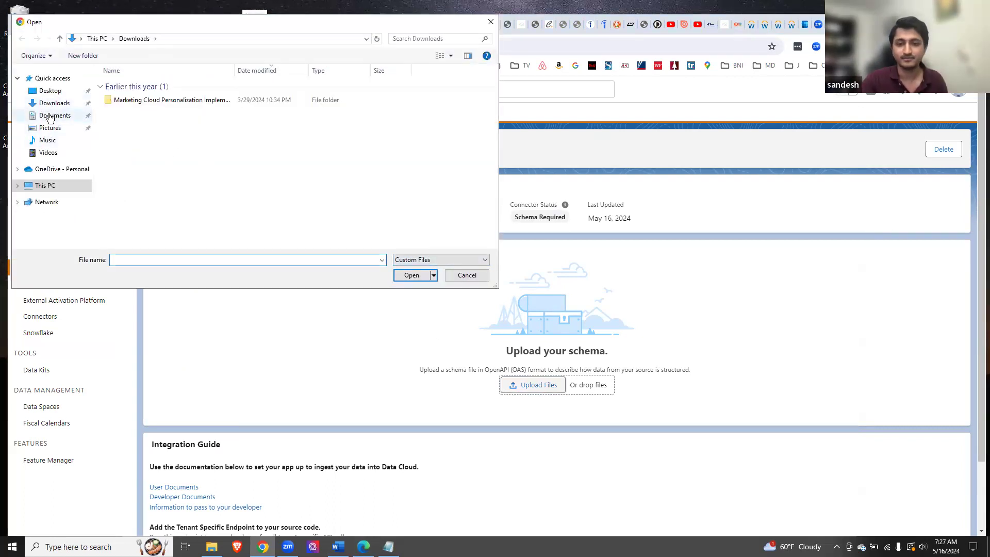
click(50, 117)
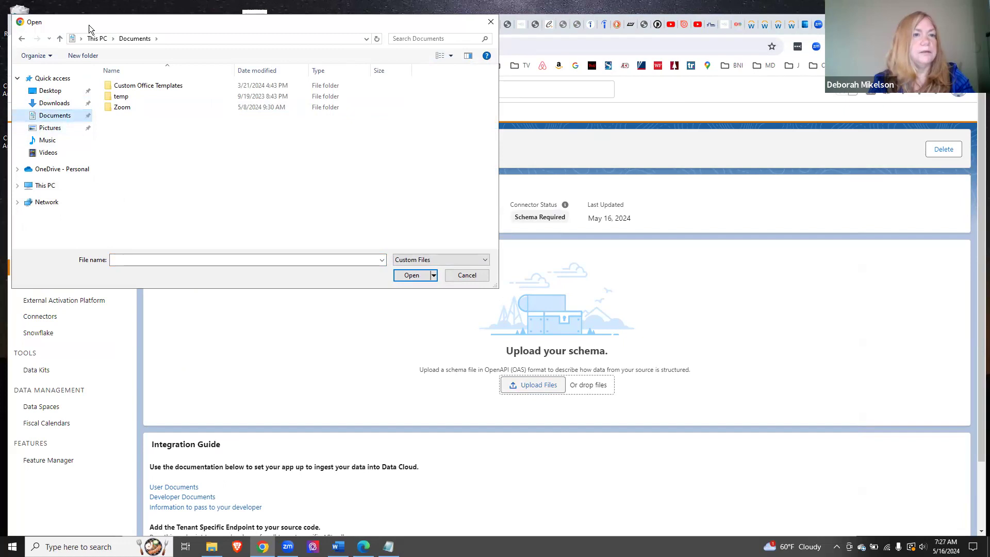
click(472, 275)
click(388, 547)
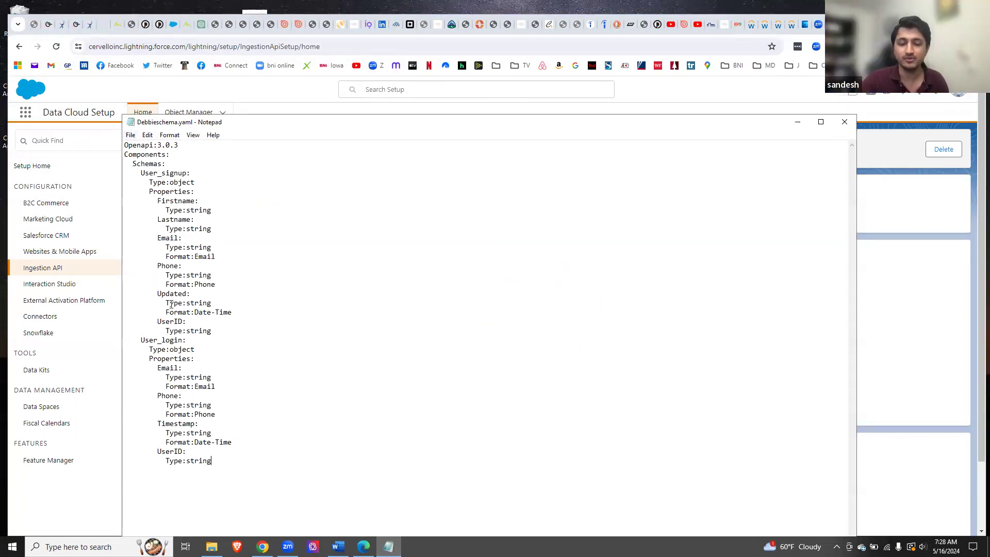
click(907, 333)
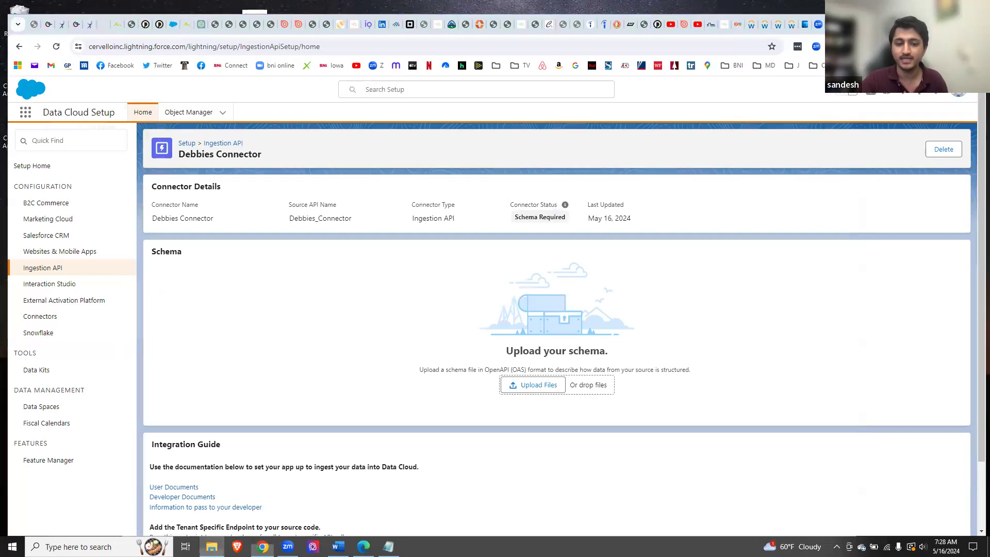
Switch to File Explorer, look up the saved schema file by name and open it in Notepad
click(211, 547)
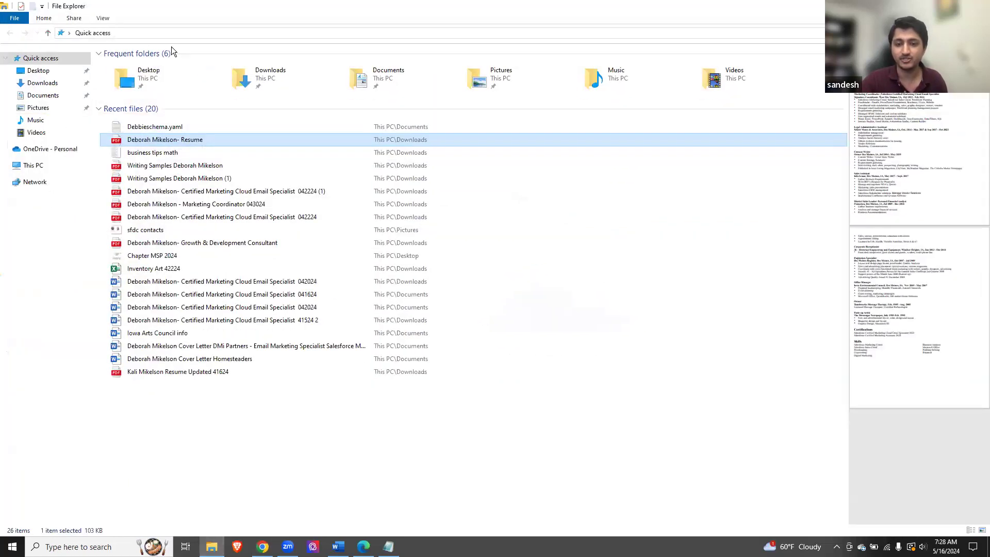
click(116, 34)
text(debbie)
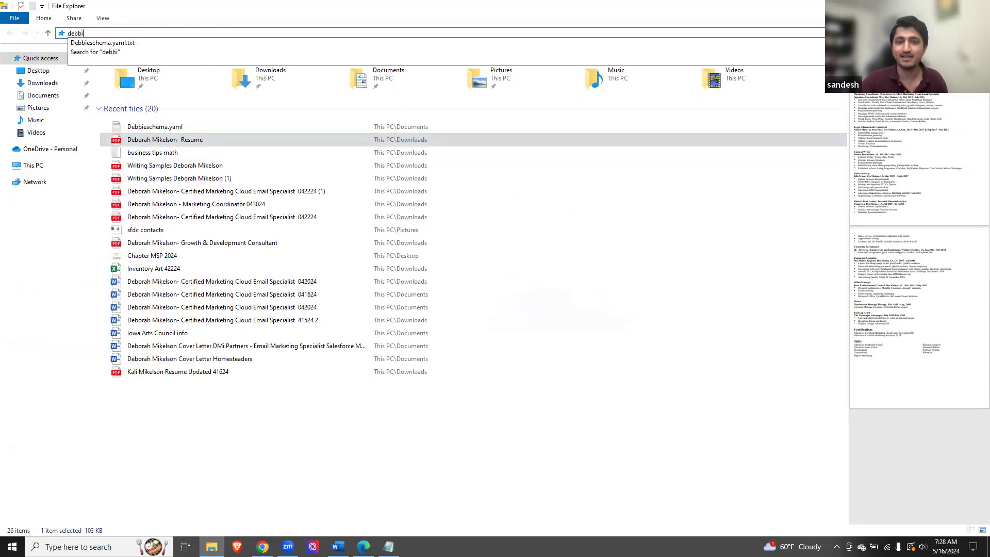
click(85, 46)
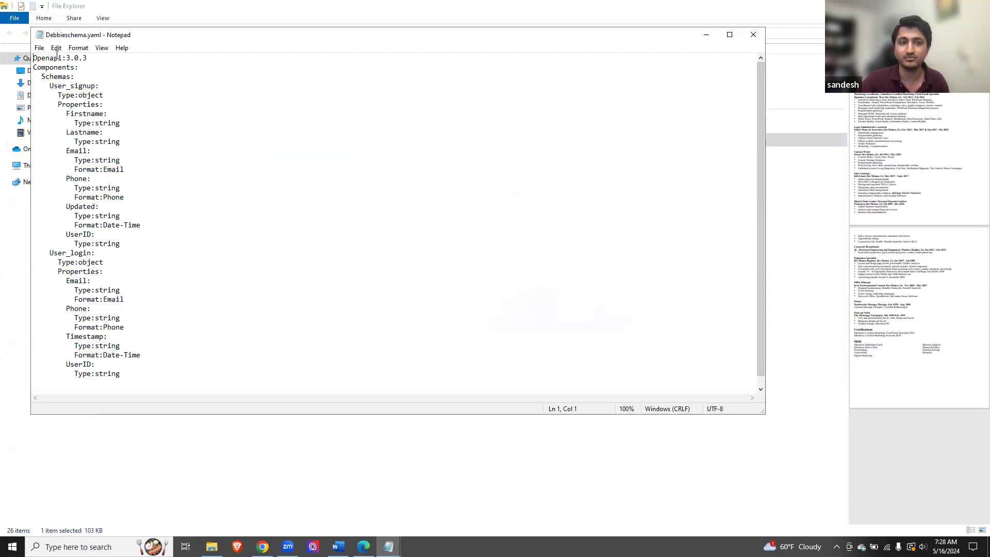
click(38, 48)
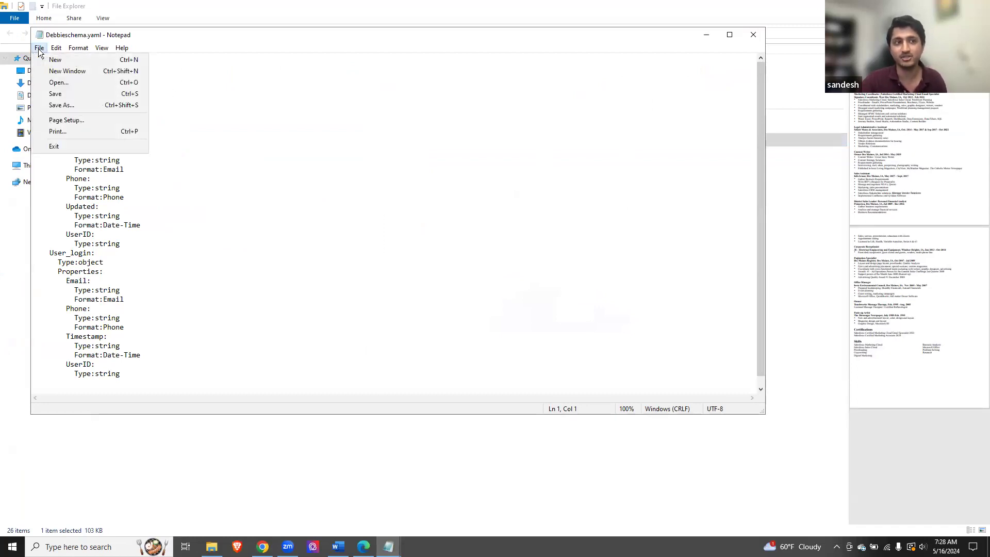
click(57, 105)
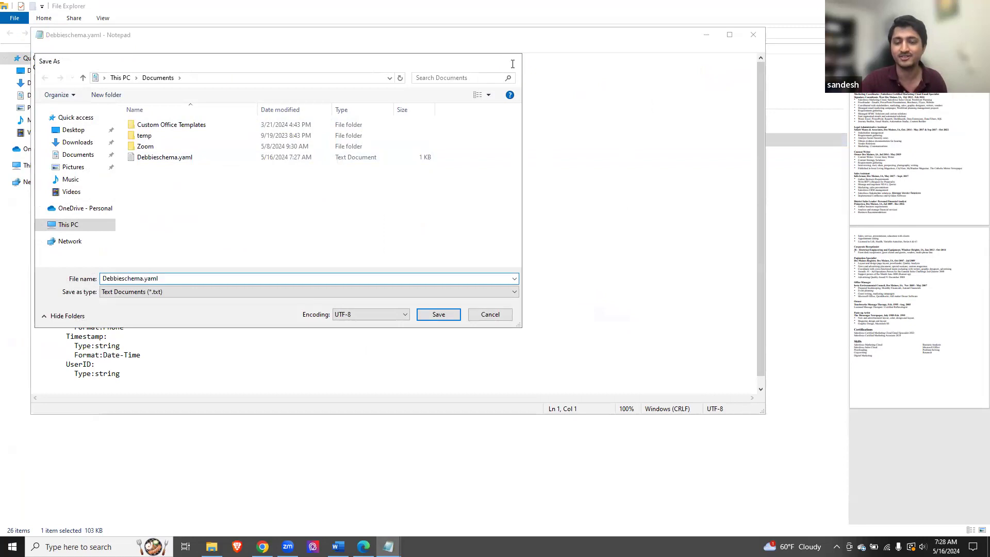
key(Escape)
Try to upload the schema file by moving it from the Documents folder in File Explorer onto the connector's Schema area
click(10, 238)
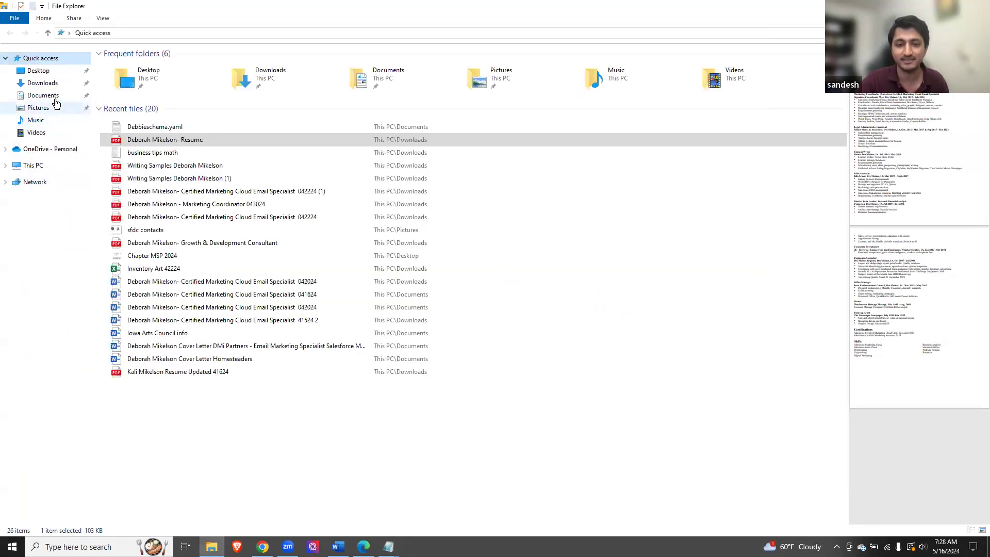
click(42, 95)
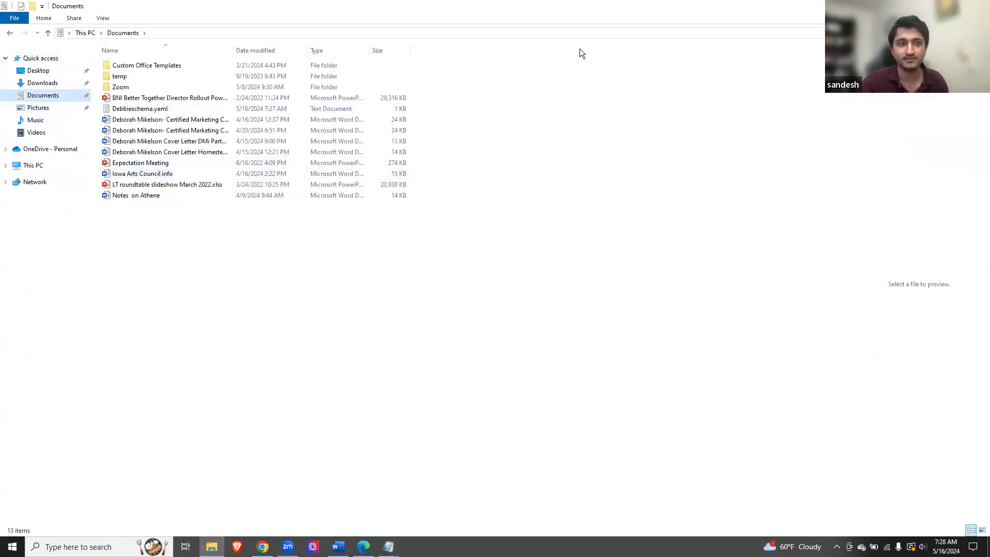
click(954, 6)
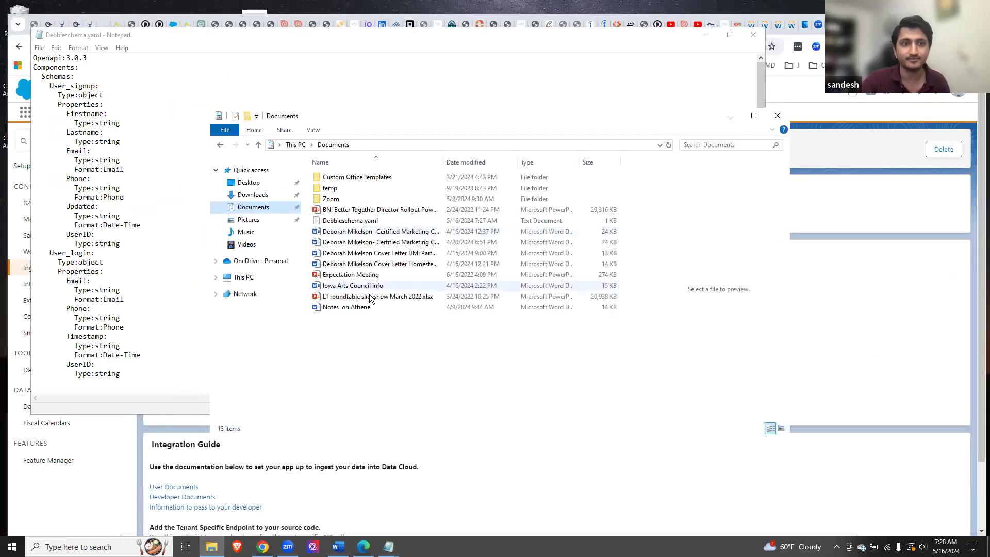
click(363, 227)
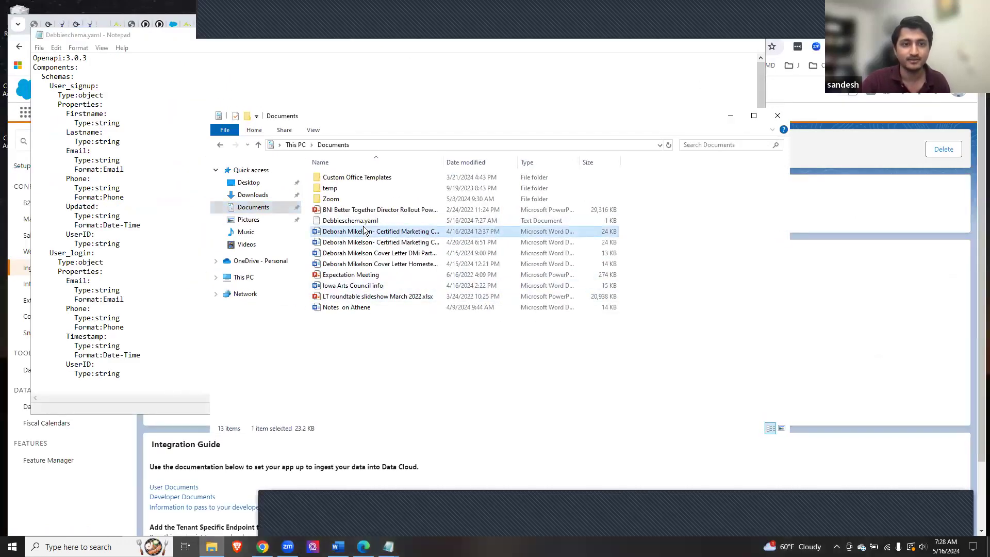
click(710, 43)
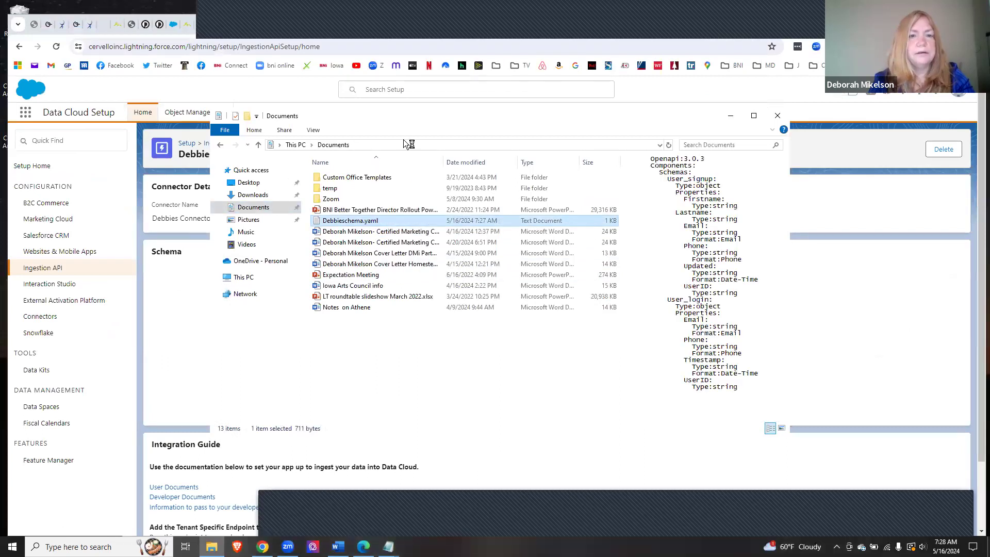
drag(396, 112, 477, 299)
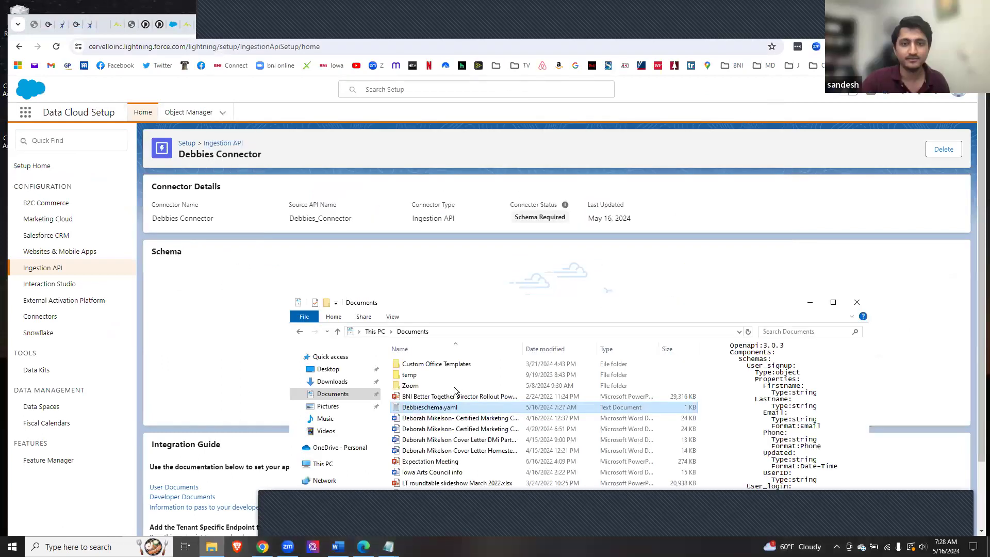
drag(451, 401, 549, 280)
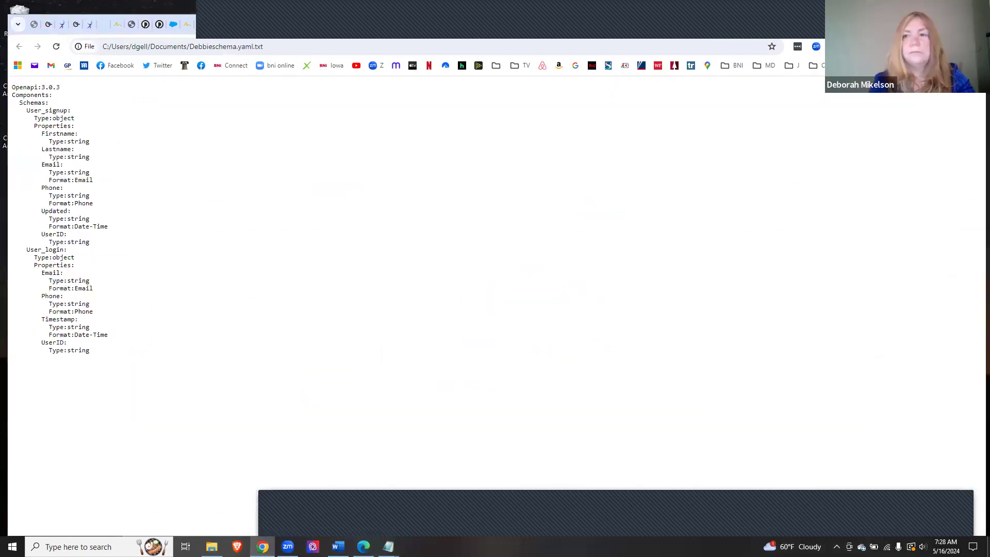
click(835, 25)
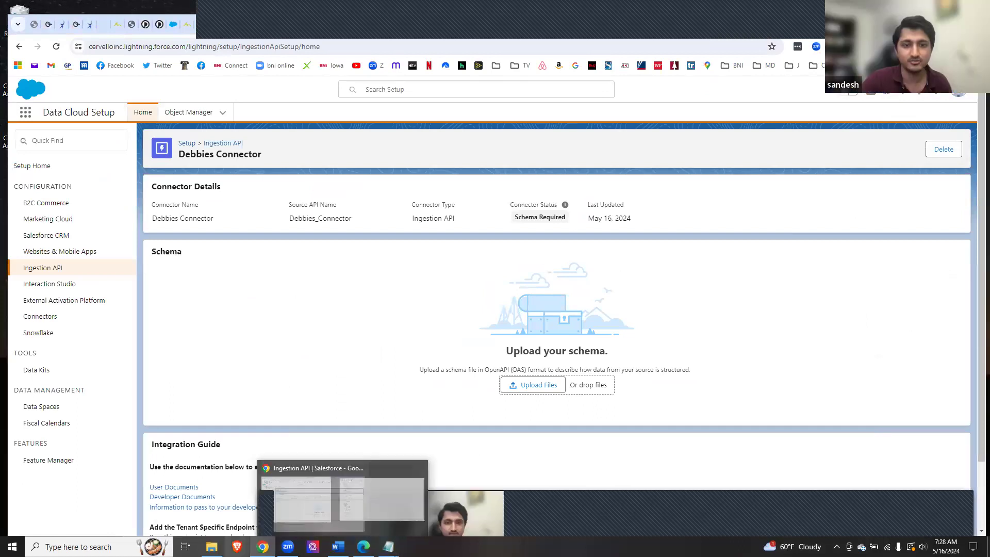
Place a smaller File Explorer window beside the connector page and try to drop the recent schema file onto its upload area
click(211, 546)
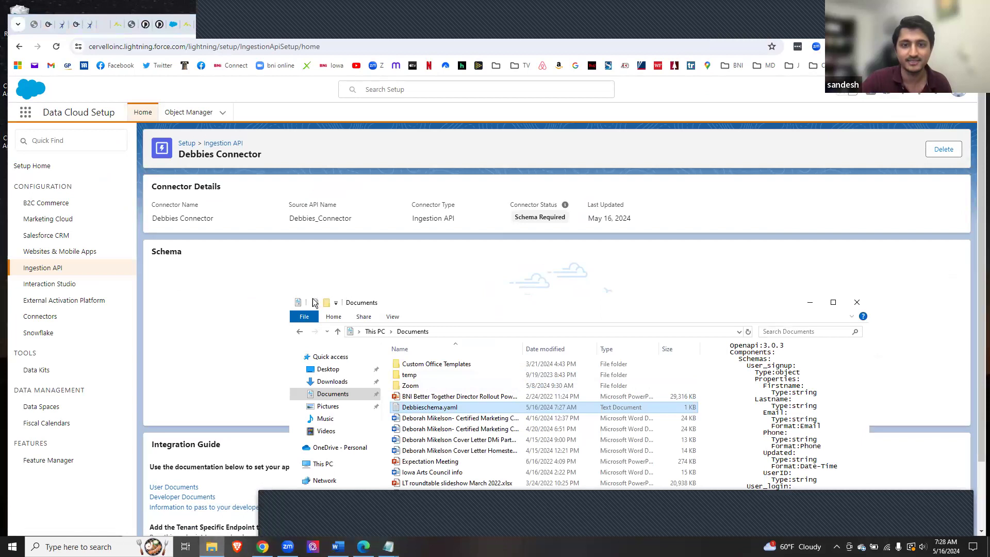
double_click(466, 306)
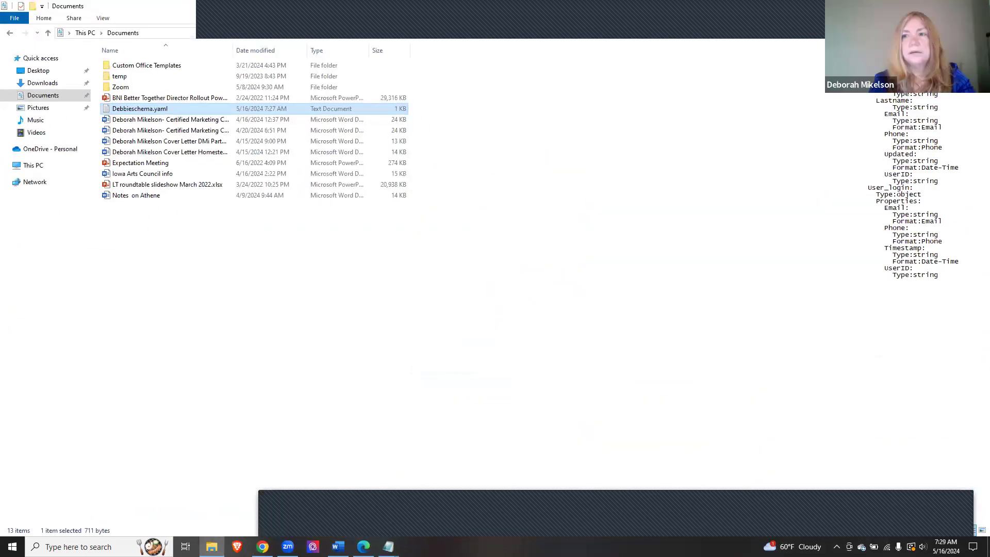
click(978, 6)
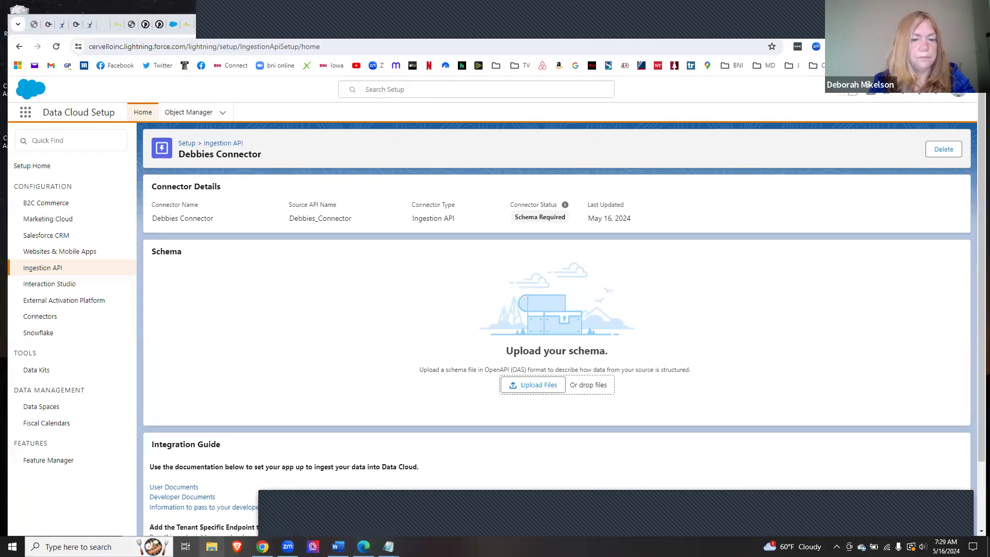
click(211, 546)
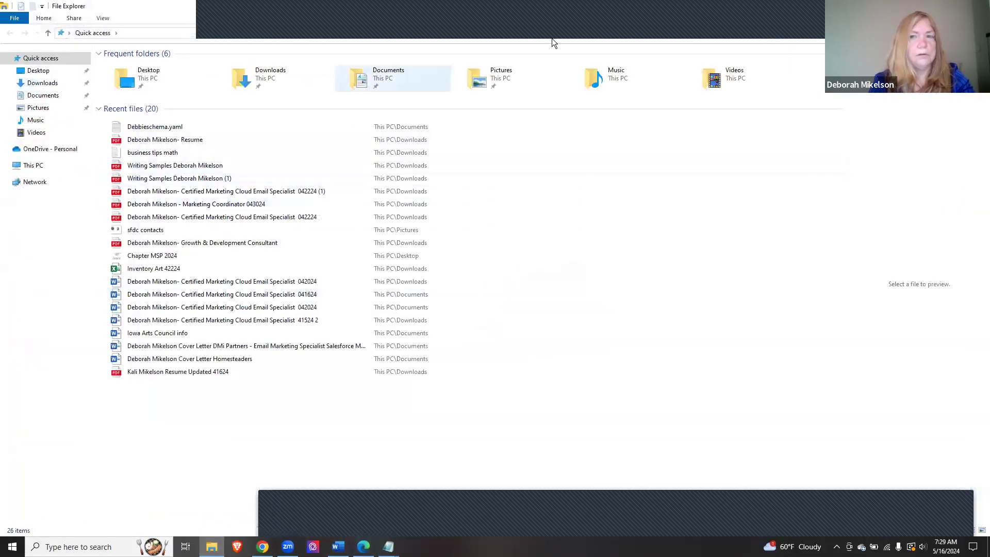
click(953, 6)
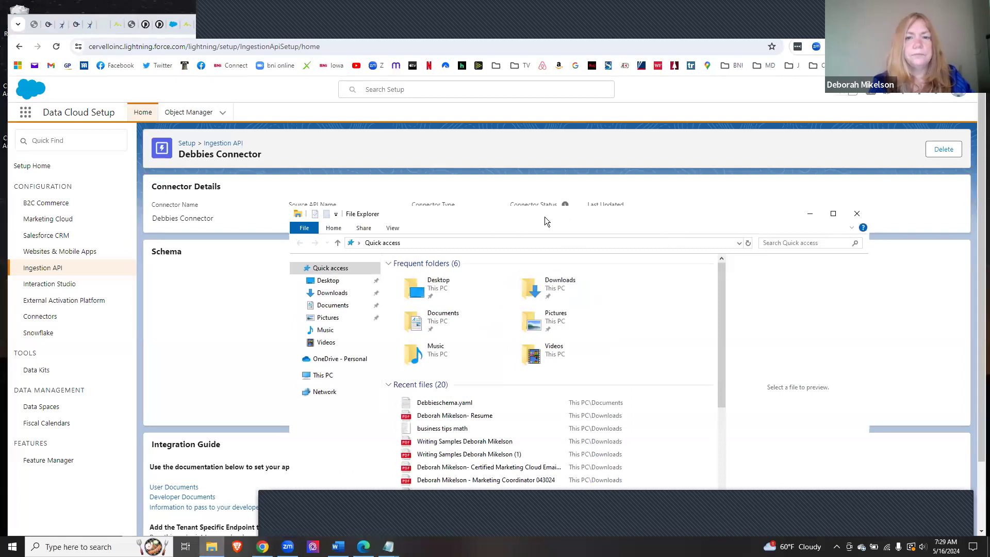
drag(544, 217, 225, 202)
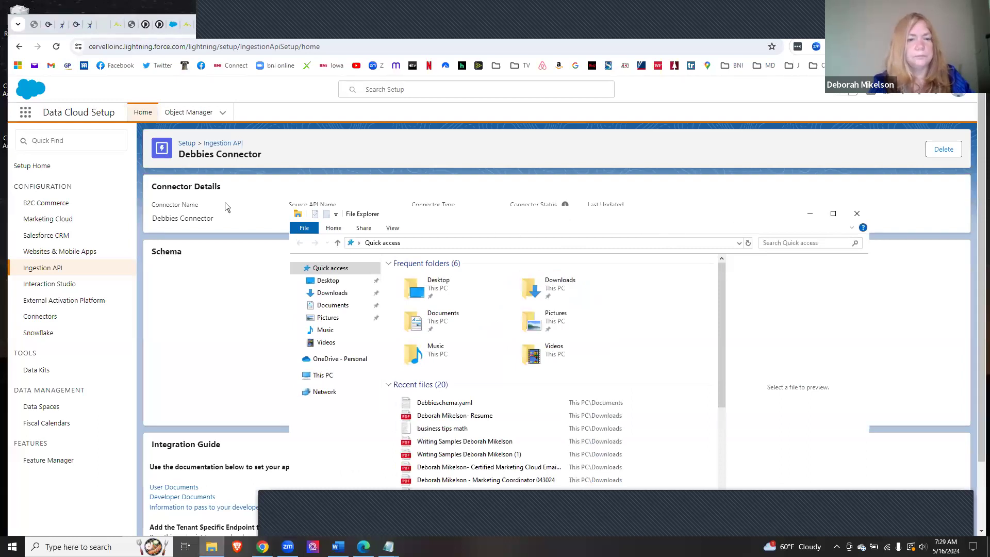
drag(135, 387, 581, 384)
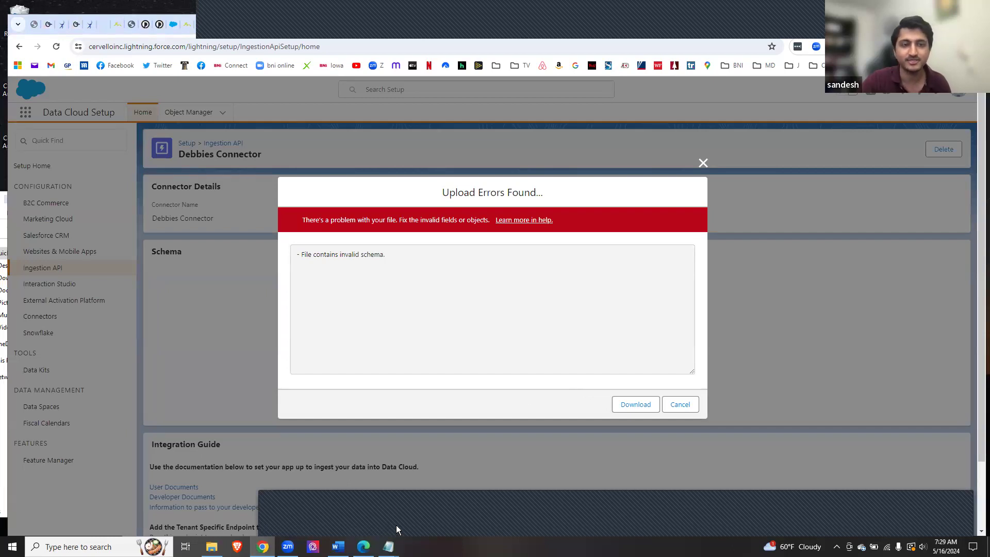
Check the schema text in Notepad, return to the browser and dismiss the upload errors dialog
mouse_move(388, 545)
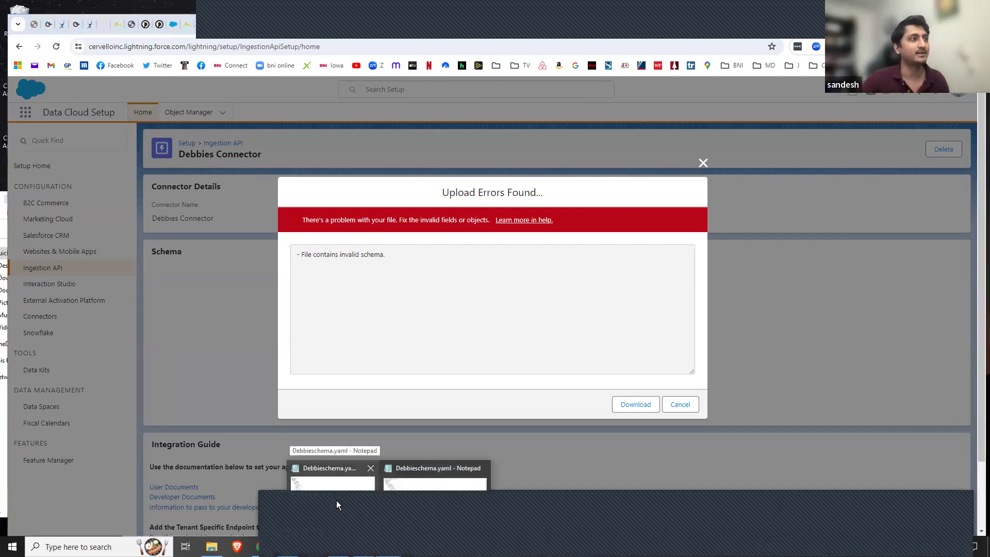
click(408, 498)
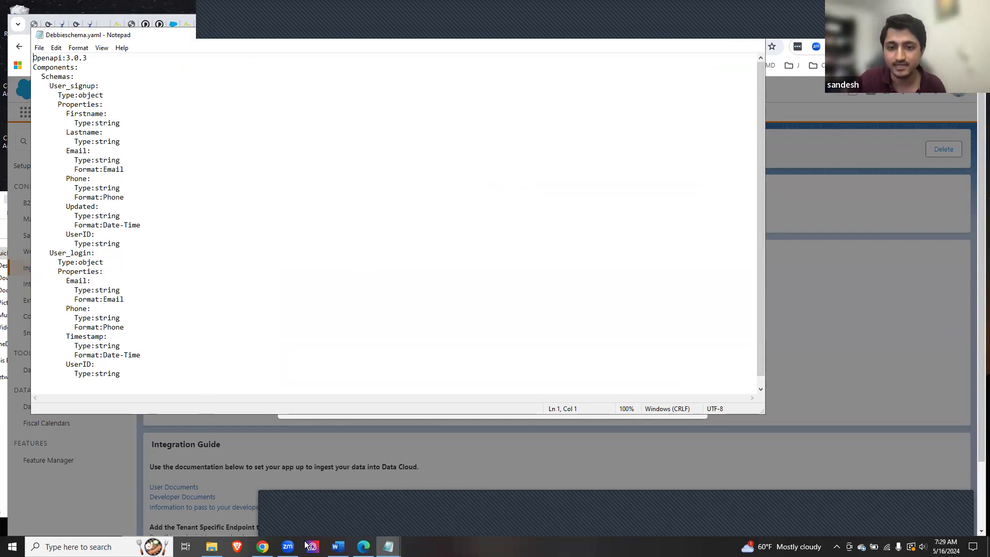
click(860, 216)
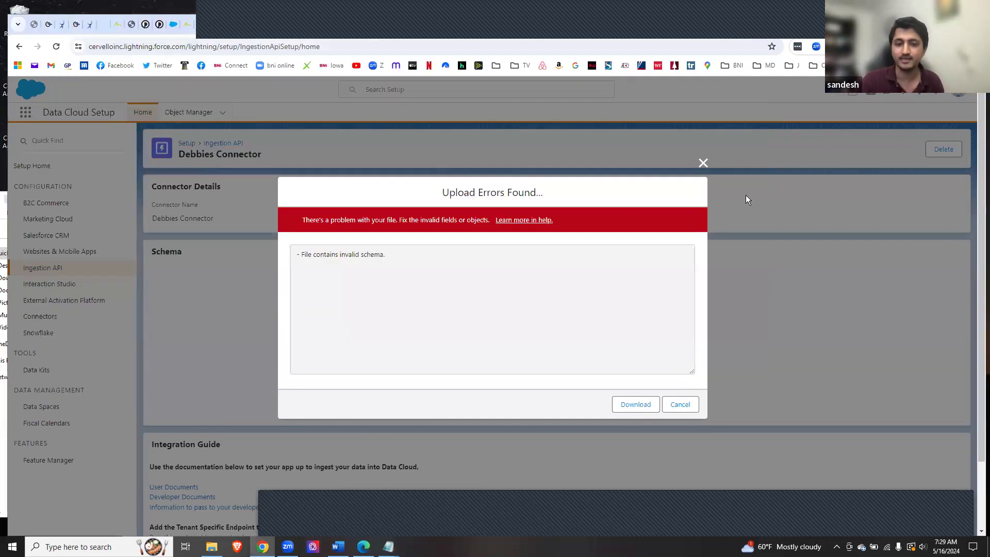
click(680, 404)
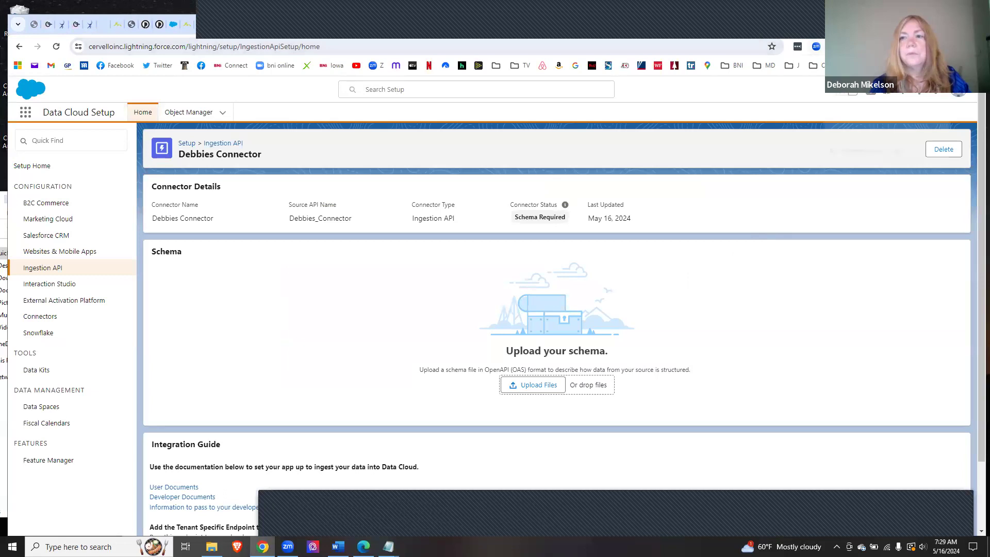
Switch to the Swagger Editor in the Brave browser and reduce its window so other windows stay reachable
click(821, 31)
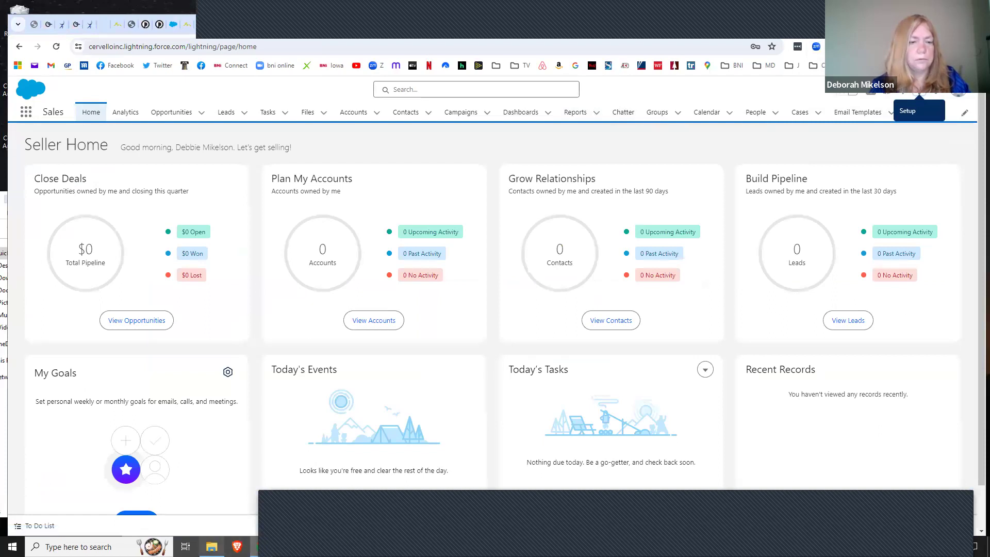
mouse_move(212, 547)
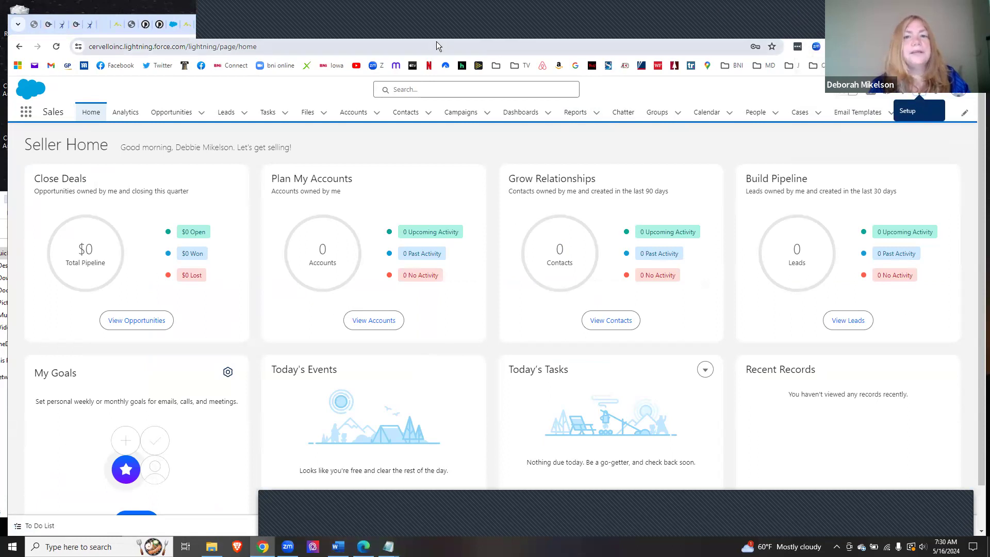
click(423, 10)
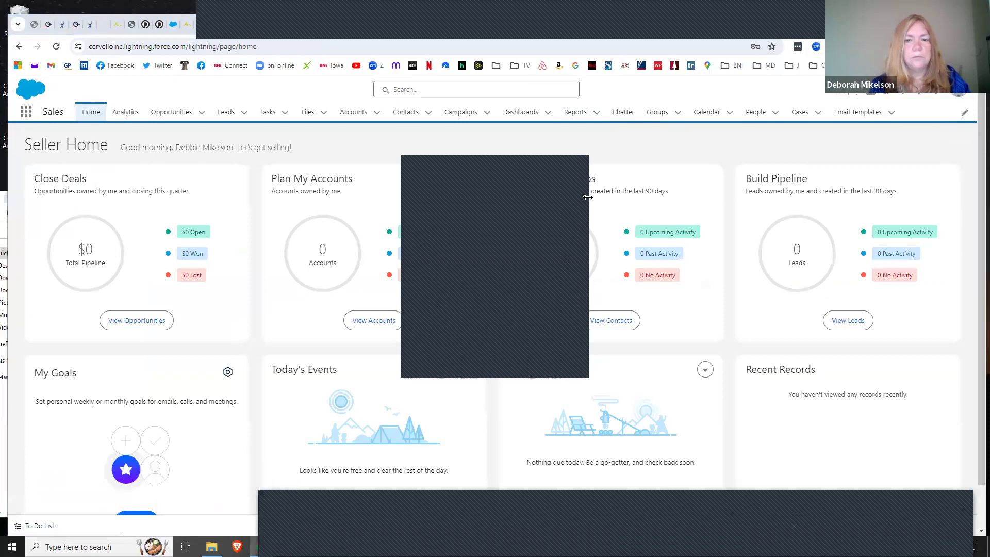
click(497, 275)
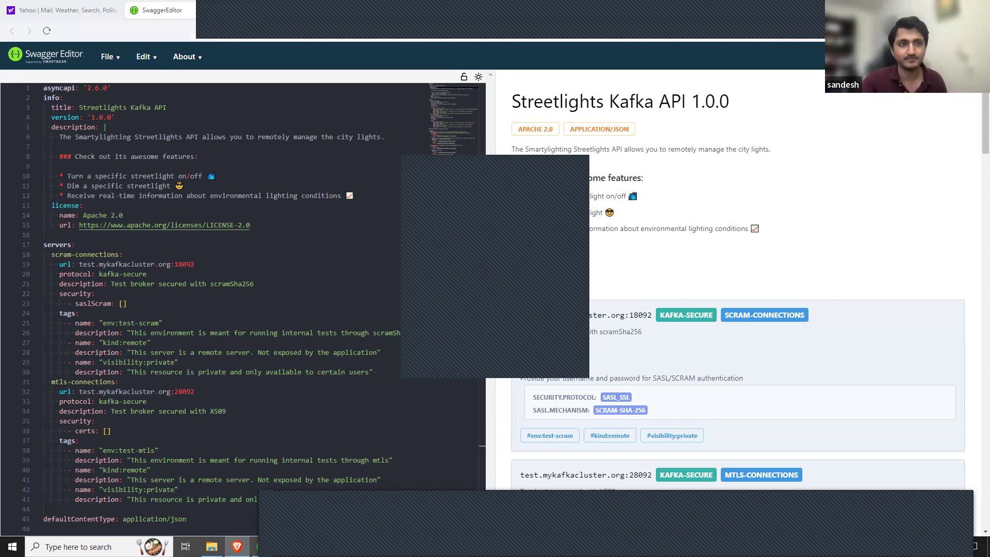
click(953, 8)
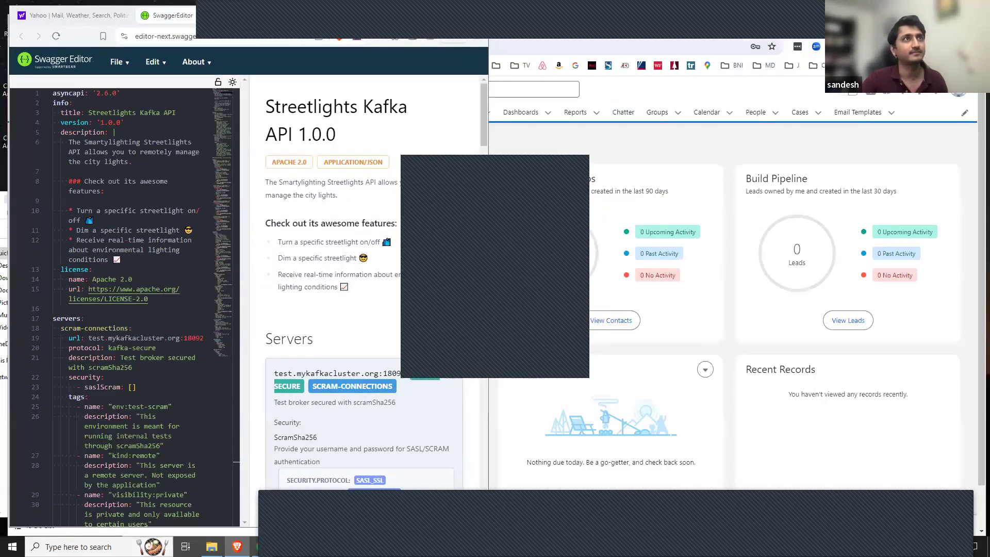
Switch to the schema file in Notepad, copy its entire text and minimize the window
click(212, 547)
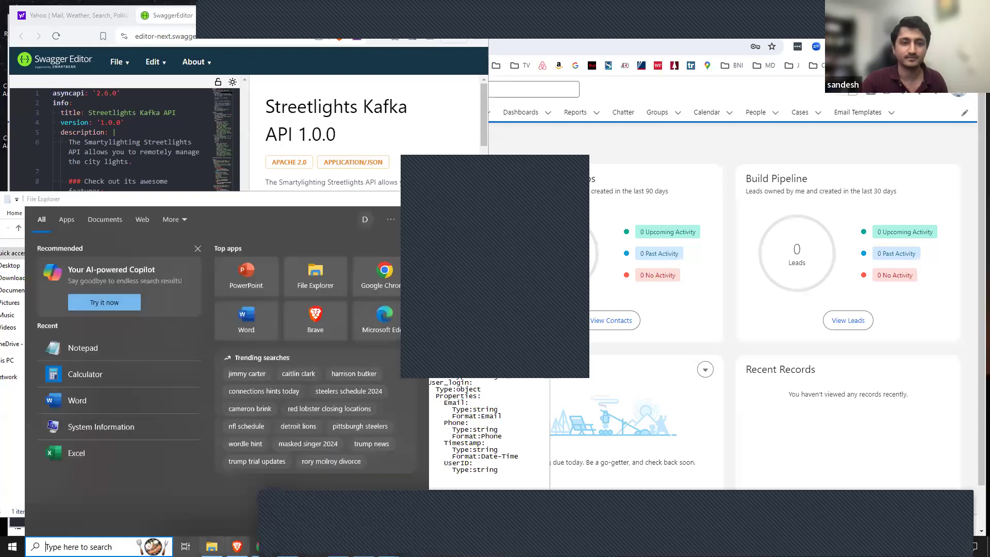
click(388, 546)
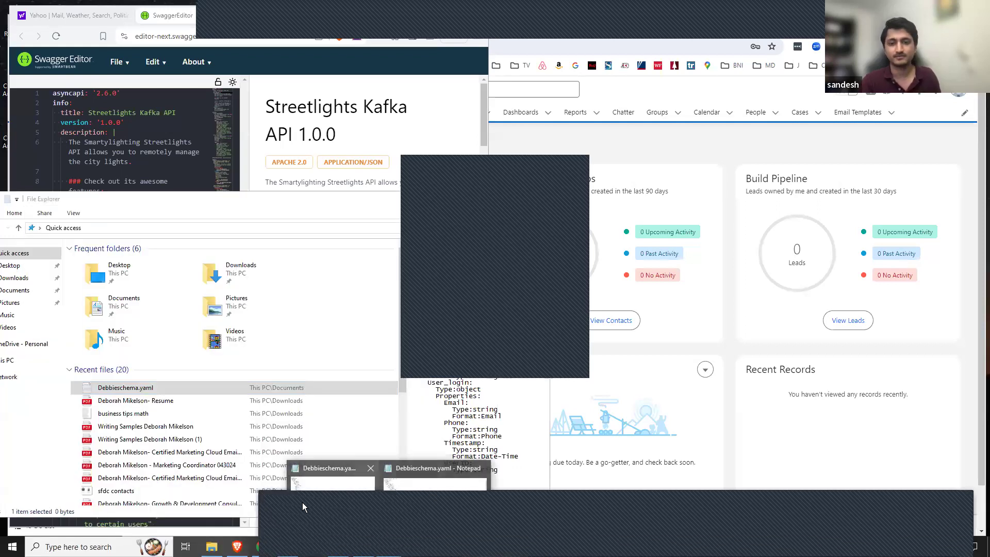
click(443, 499)
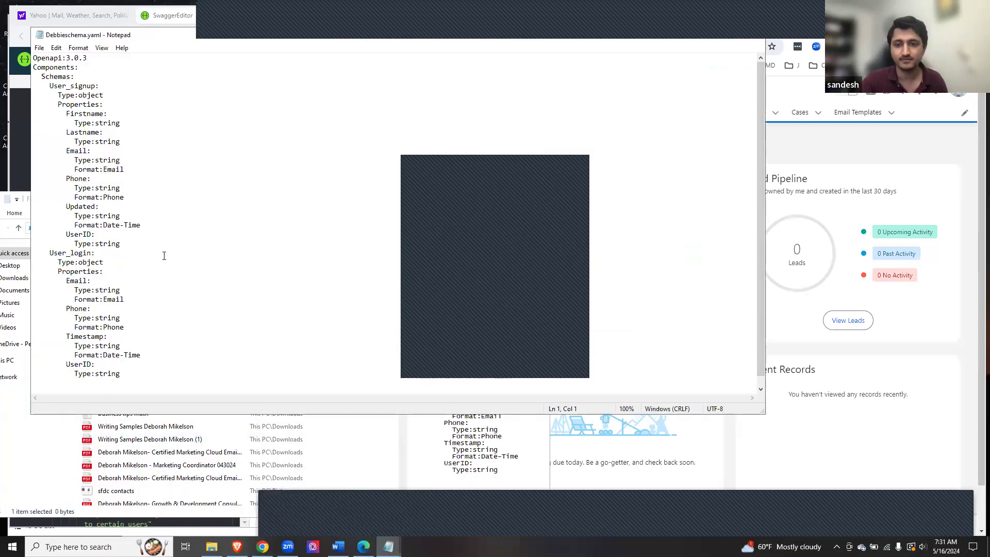
drag(122, 383, 15, 33)
key(ctrl+c)
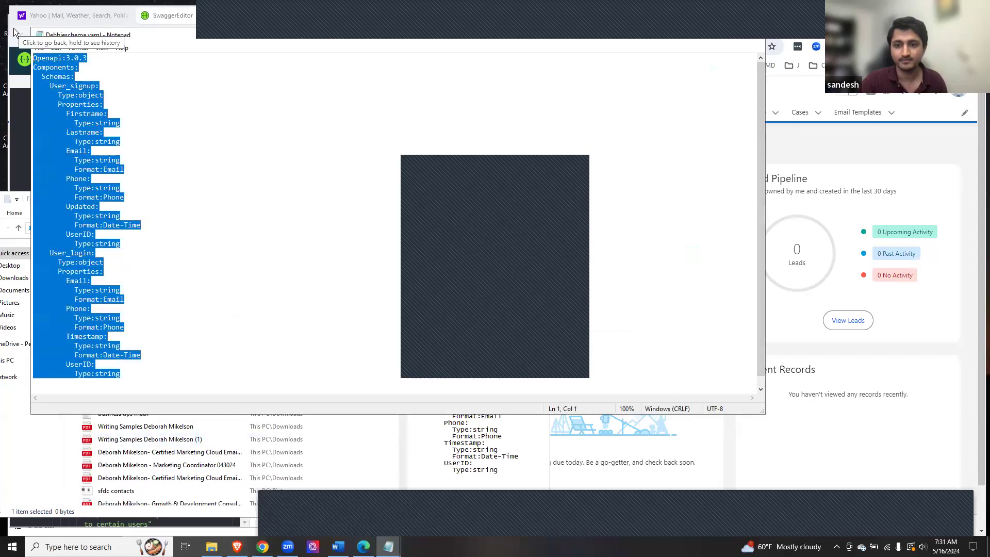
click(707, 35)
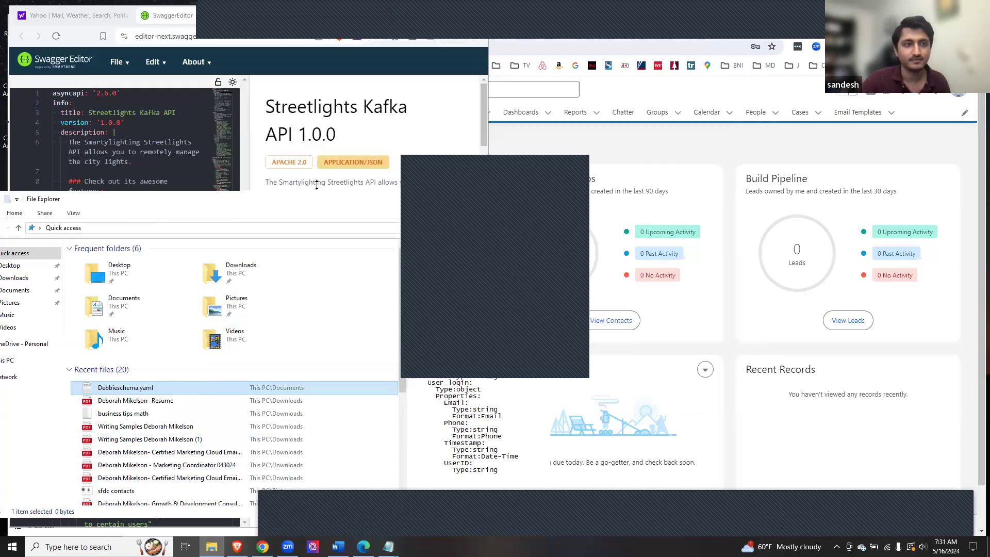
Replace the sample definition in Swagger Editor with the copied schema and indent the Lastname key to align with Firstname
click(238, 149)
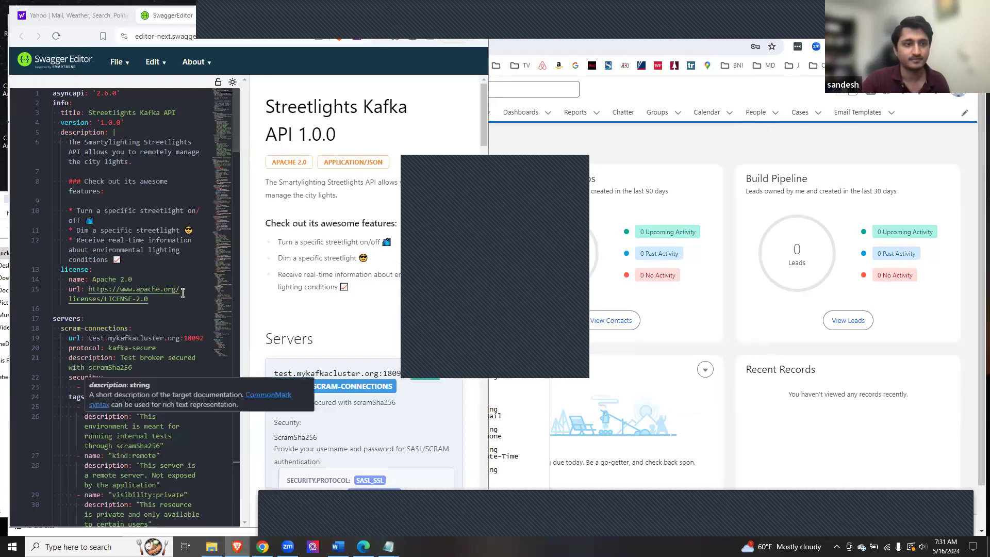
drag(483, 130, 485, 155)
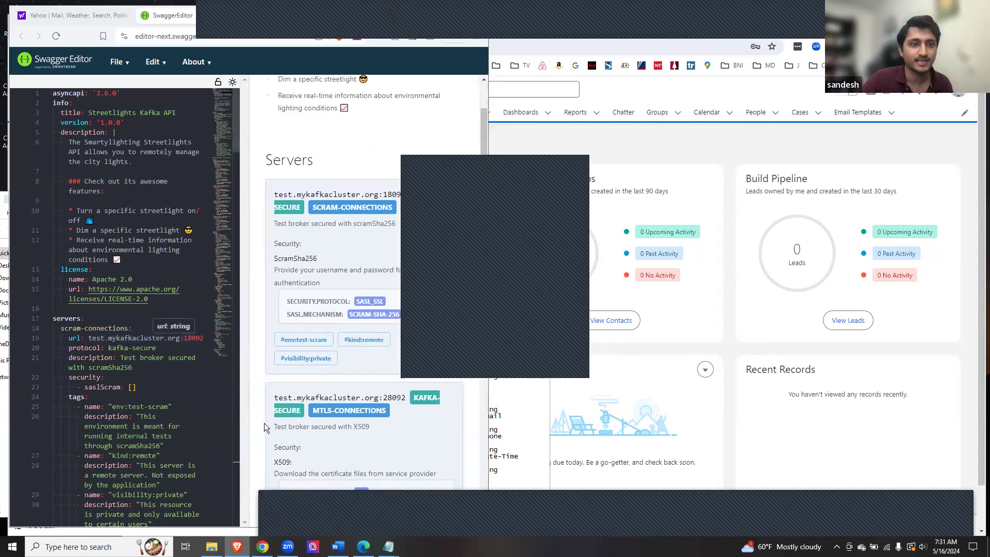
click(583, 162)
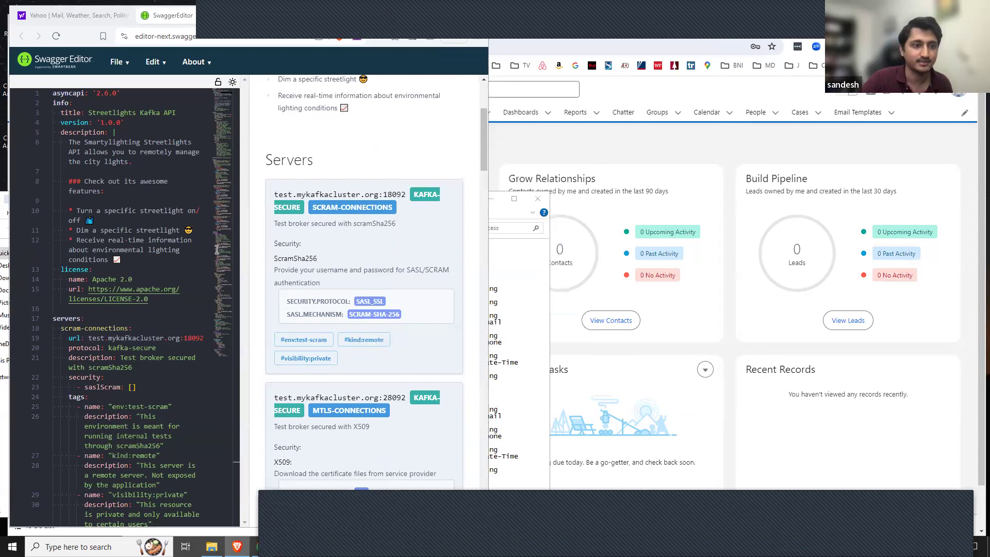
click(165, 349)
key(ctrl+a)
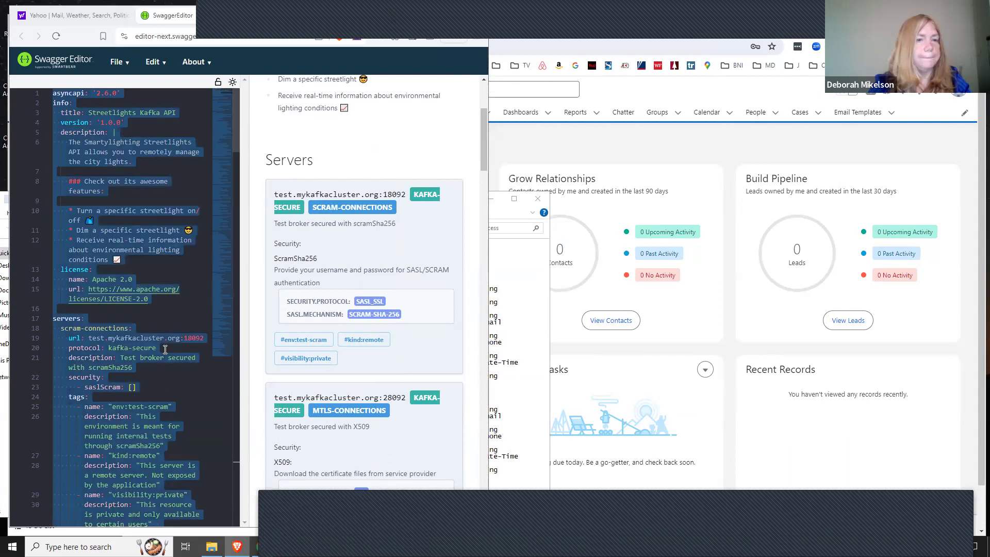
key(BackSpace)
key(ctrl+v)
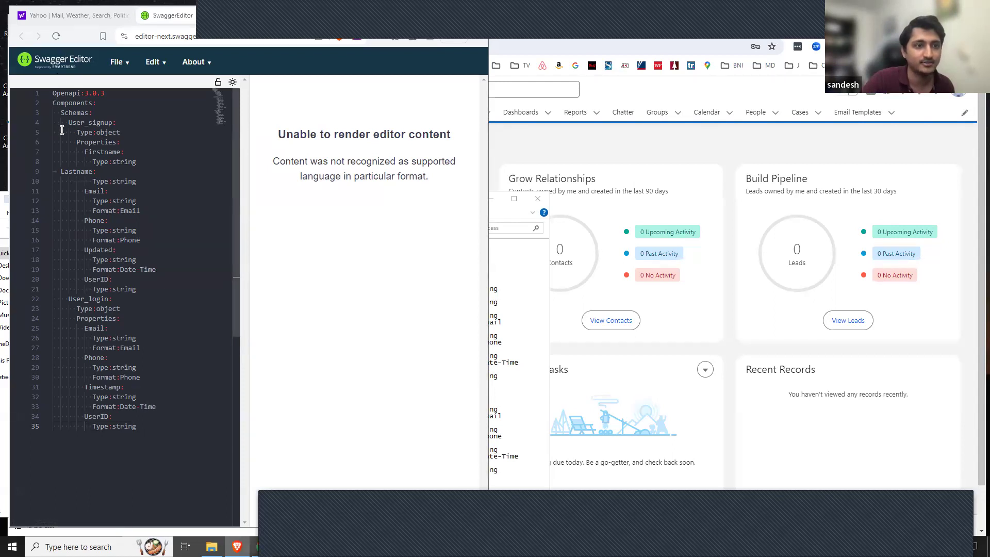
click(61, 174)
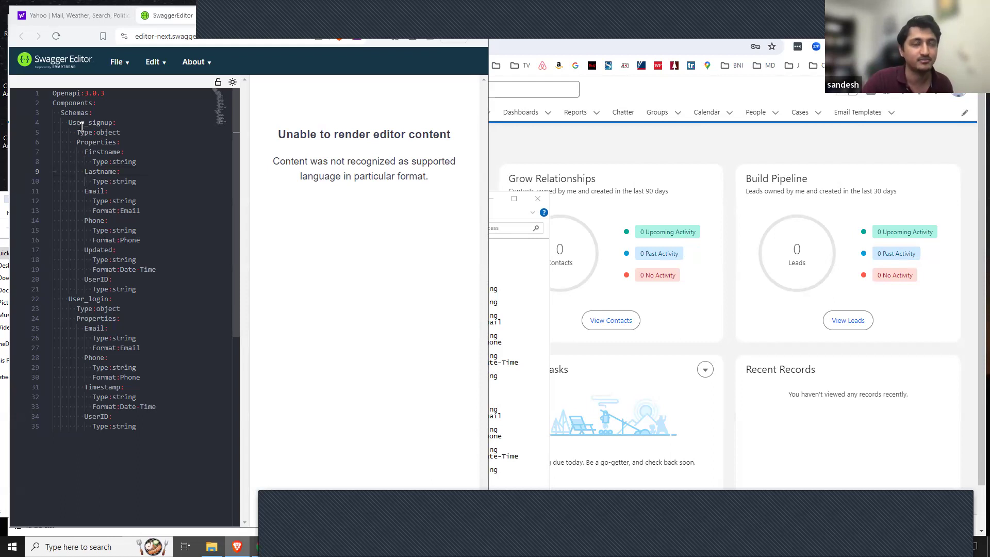
Change the initial letters of the Openapi, Components and Schemas keys to lowercase
click(55, 95)
key(BackSpace)
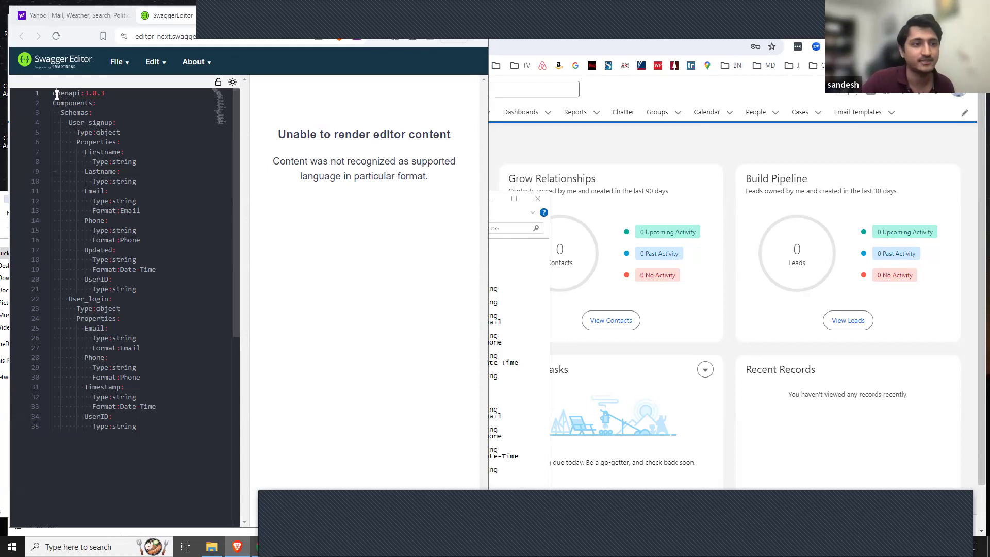
text(o)
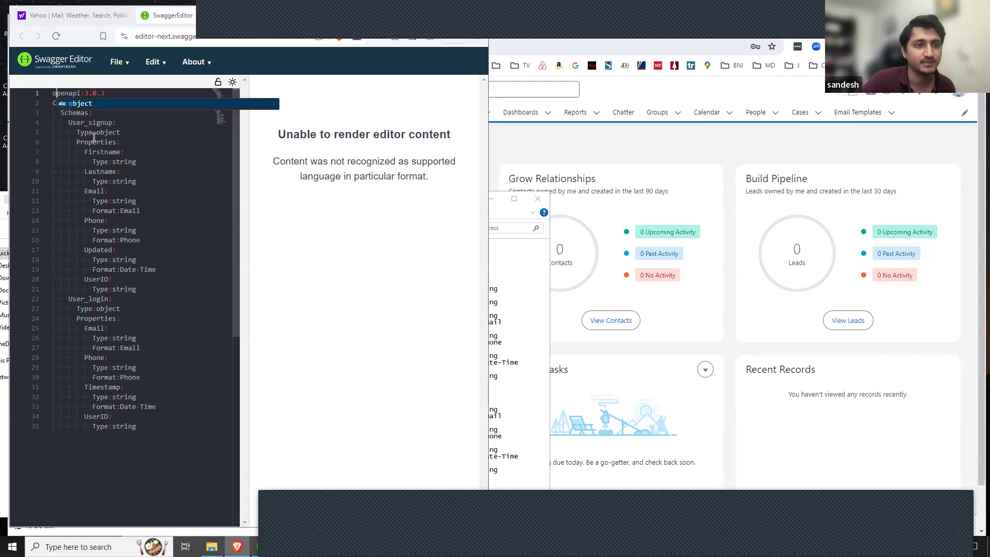
click(93, 134)
click(58, 103)
key(BackSpace)
text(c)
click(66, 112)
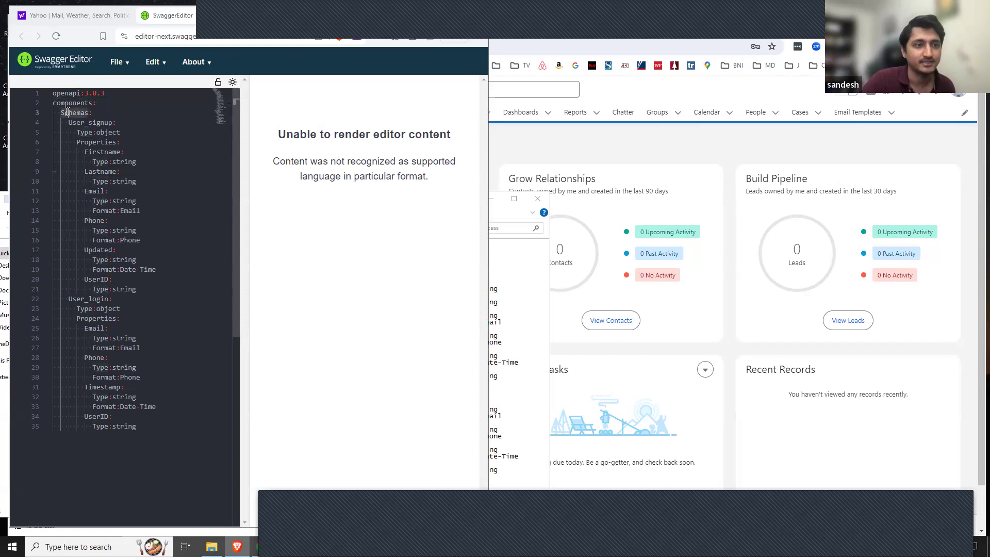
key(BackSpace)
text(s)
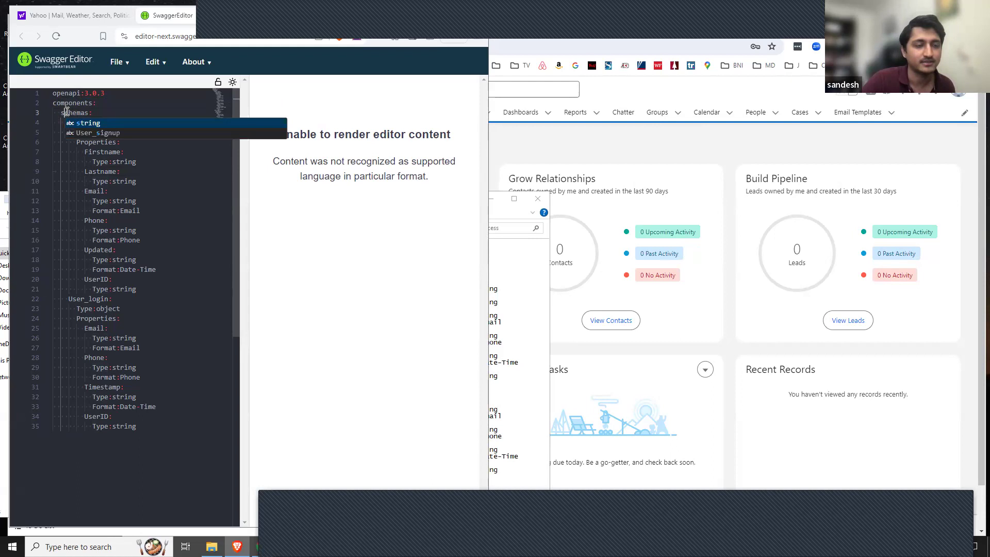
click(108, 172)
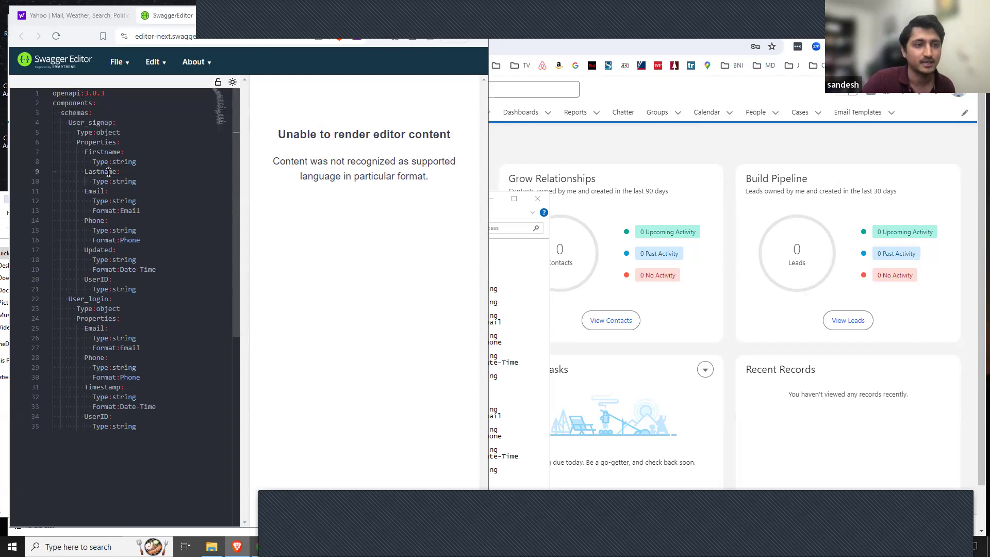
Rename the two schema objects to user_signup and user_login with lowercase initial letters
click(76, 122)
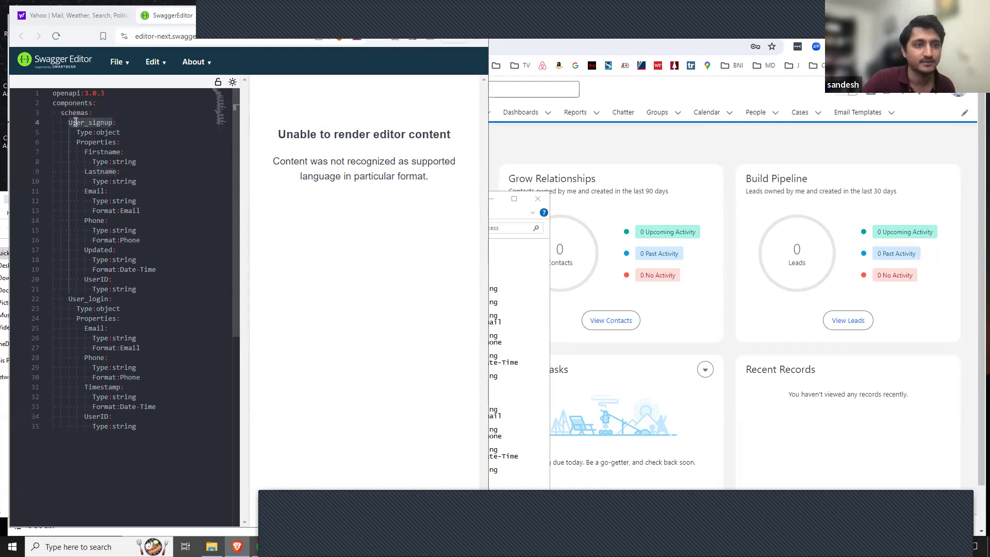
key(BackSpace)
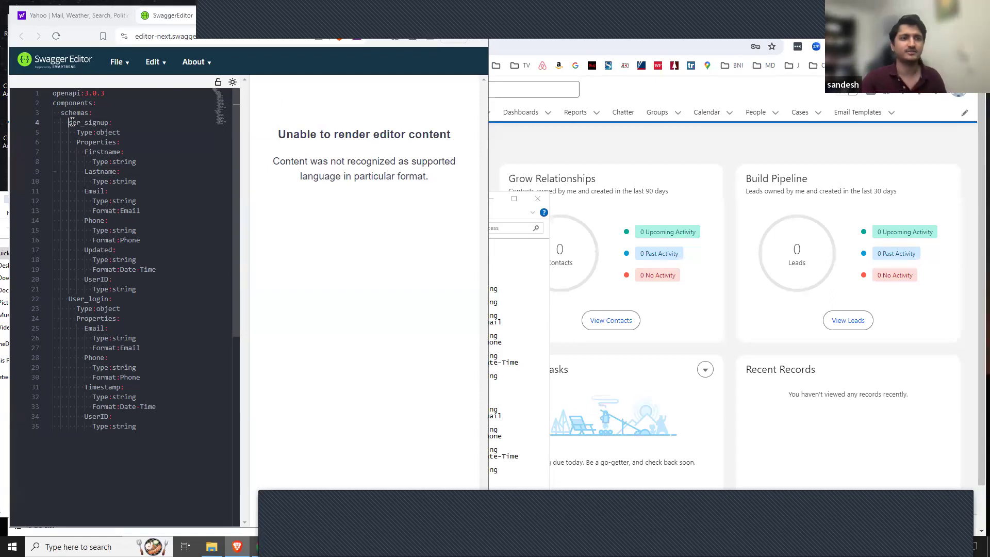
text(u)
click(125, 200)
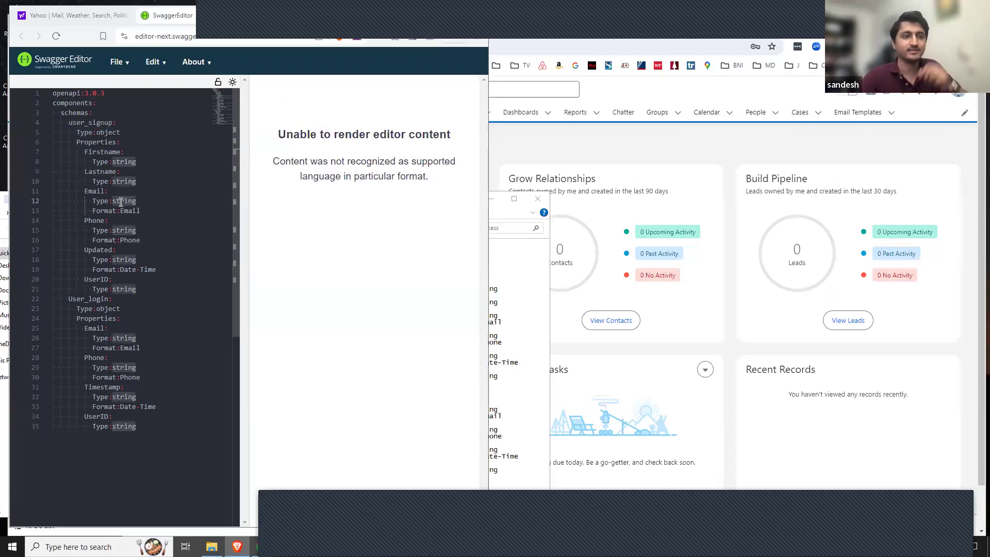
click(96, 161)
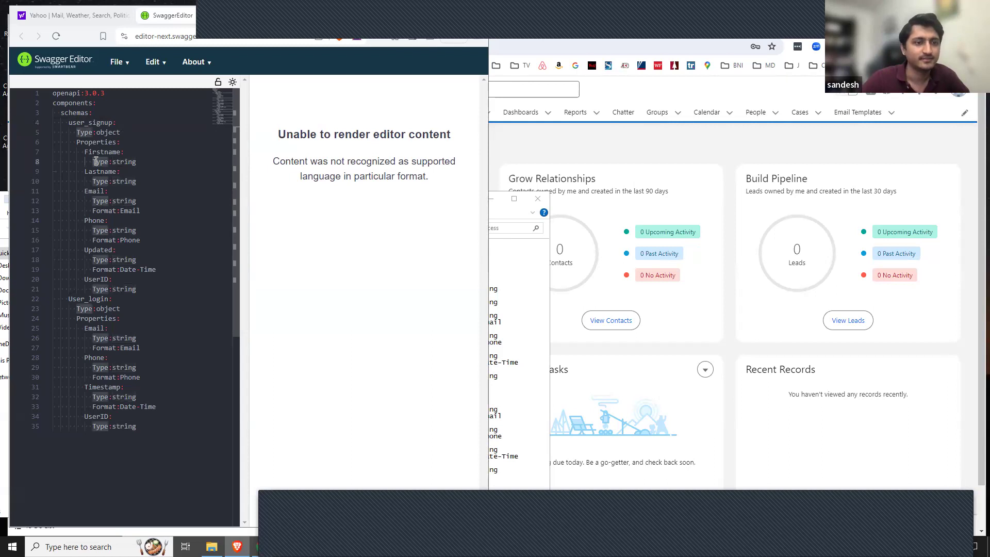
click(90, 150)
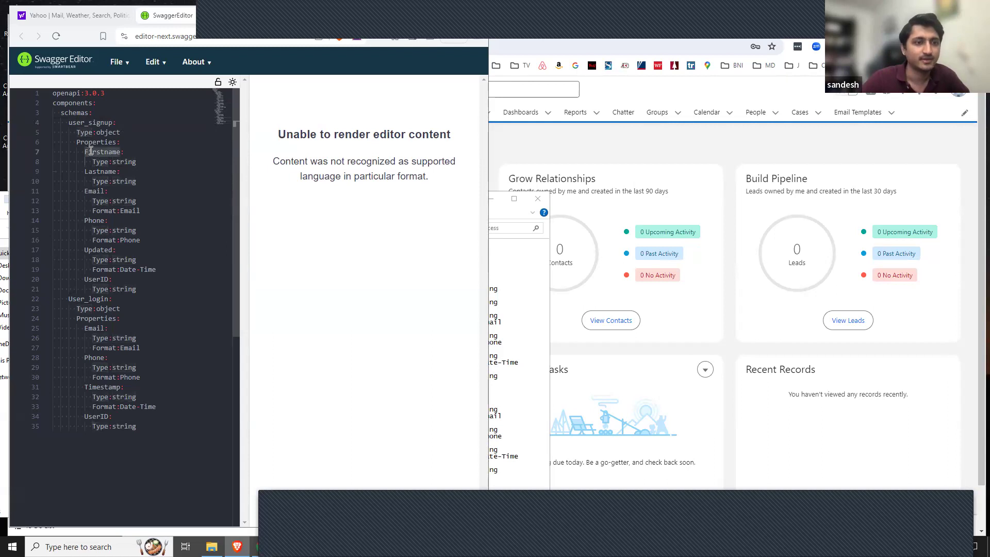
click(73, 299)
key(BackSpace)
text(u)
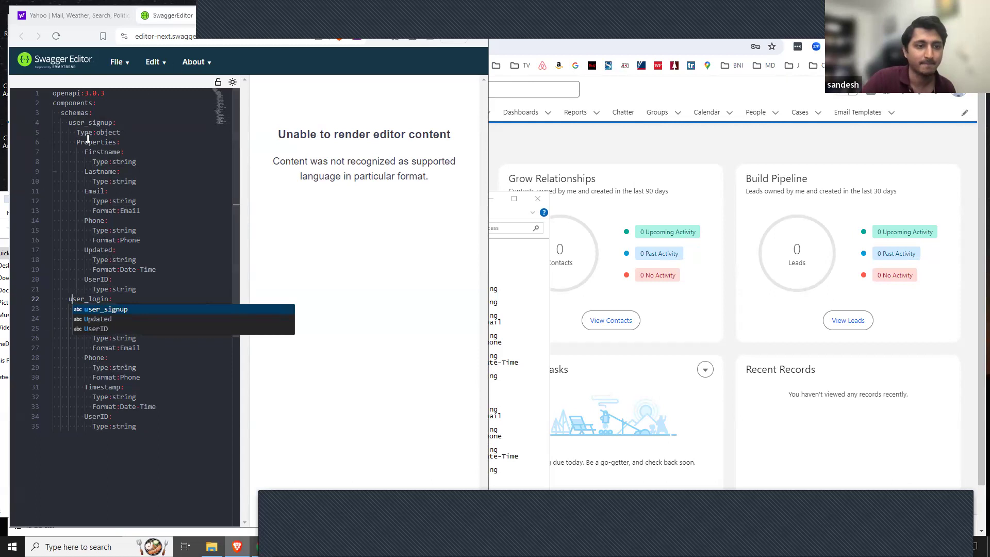
click(98, 161)
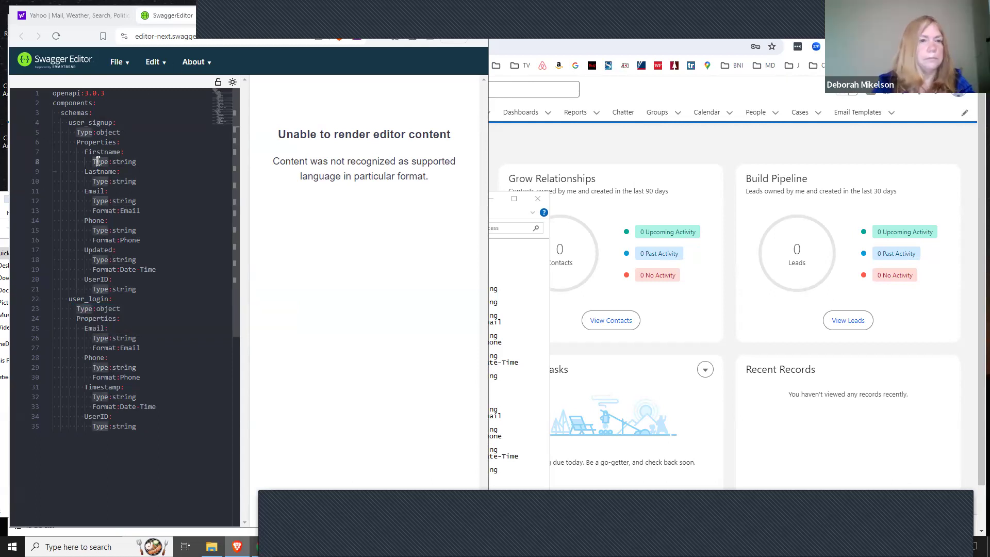
Change the Properties key and the object-level Type key under user_signup to lowercase
click(81, 142)
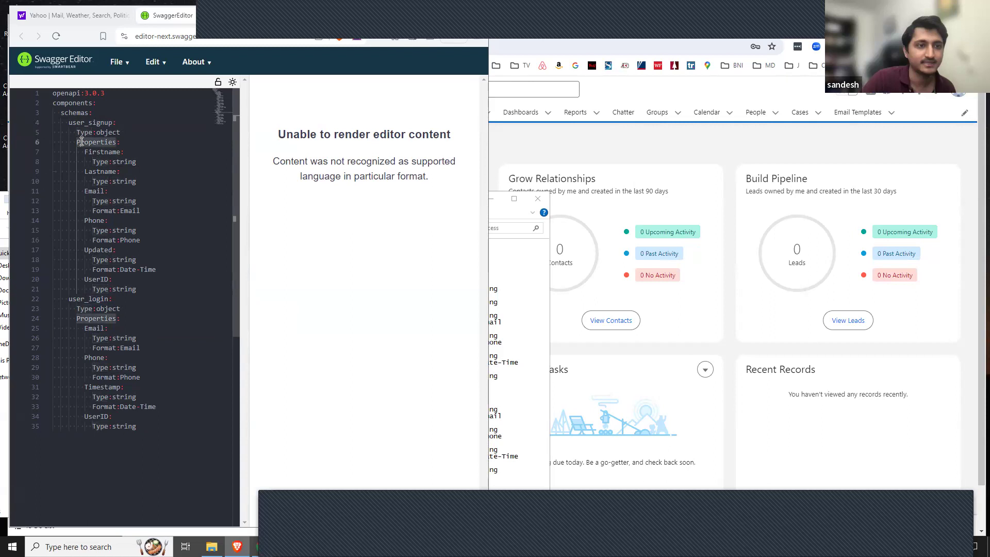
key(BackSpace)
text(p)
click(107, 200)
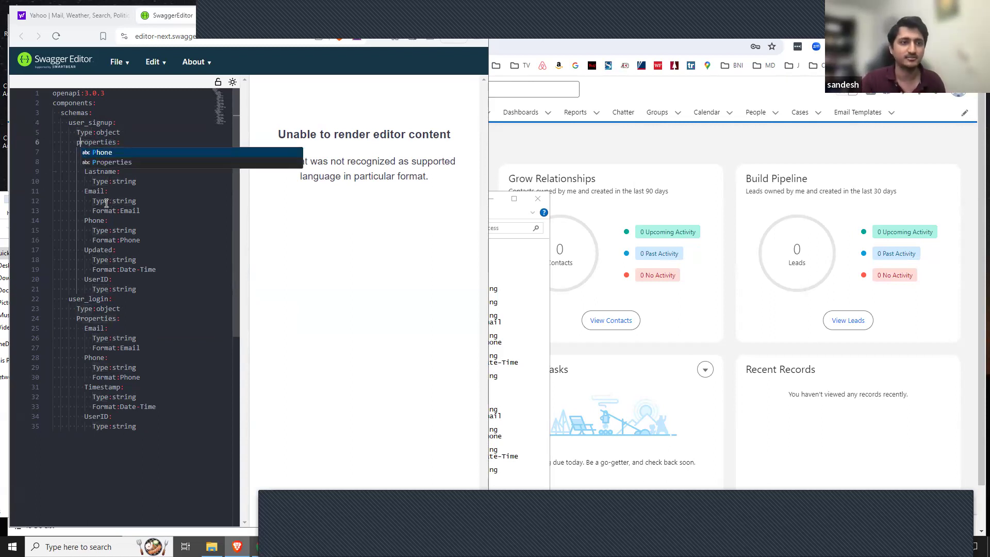
click(81, 140)
click(80, 132)
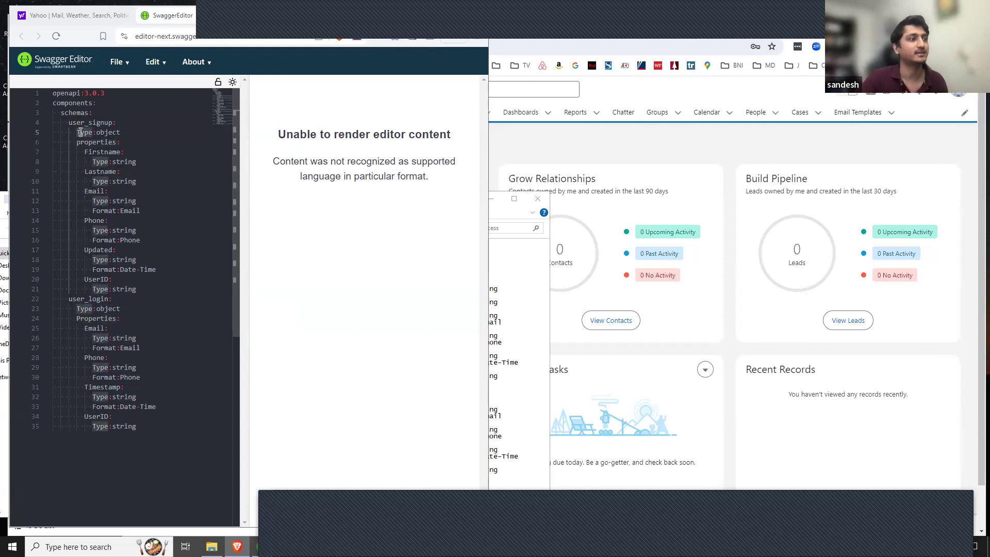
key(BackSpace)
text(t)
click(122, 200)
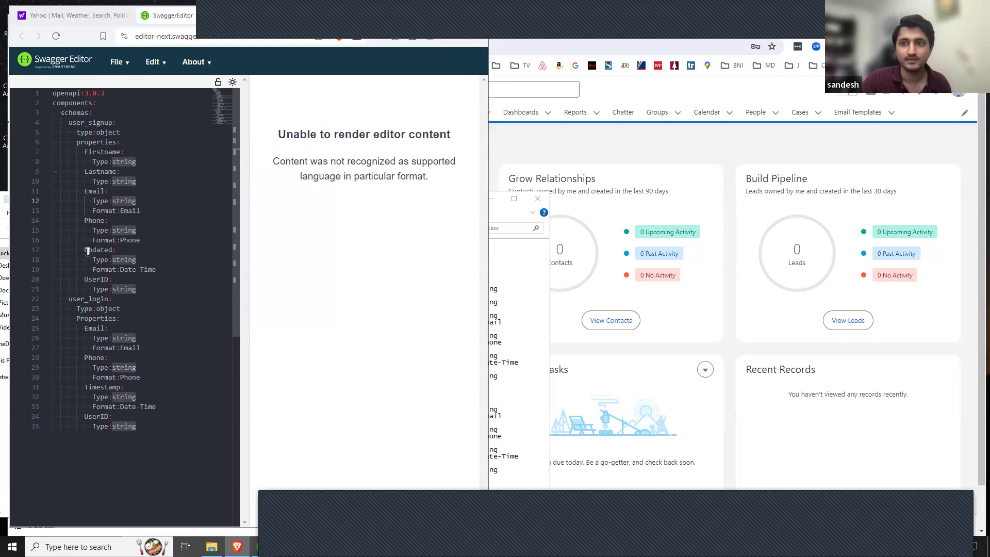
Change the object-level Type key and the Properties key under user_login to lowercase
click(77, 309)
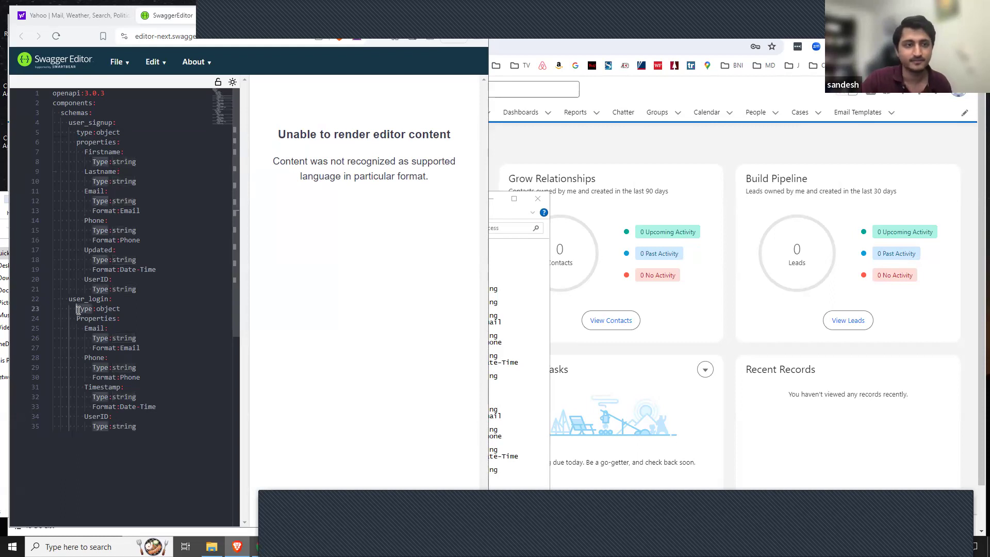
key(BackSpace)
text(t)
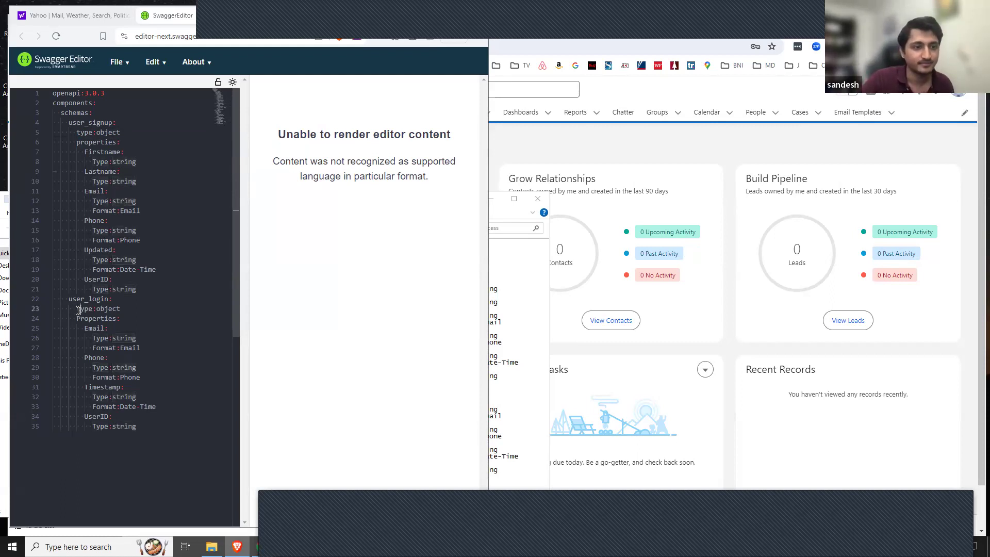
click(129, 378)
click(81, 318)
key(BackSpace)
text(p)
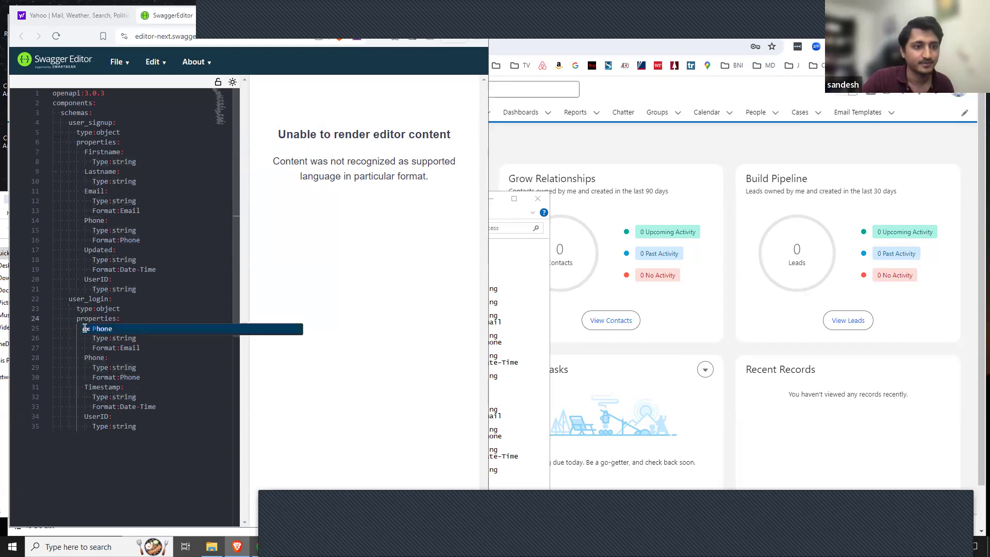
click(112, 369)
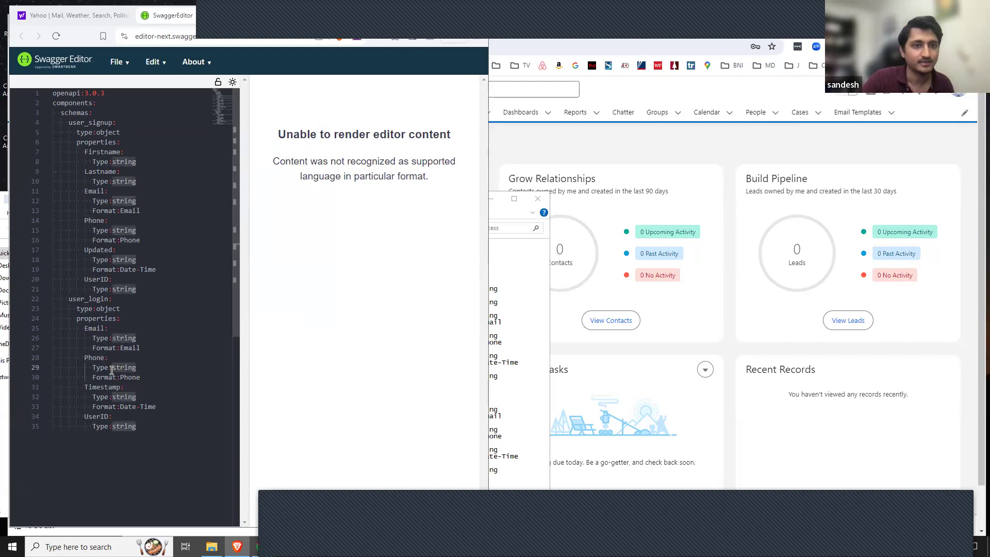
click(106, 152)
key(Delete)
text(n)
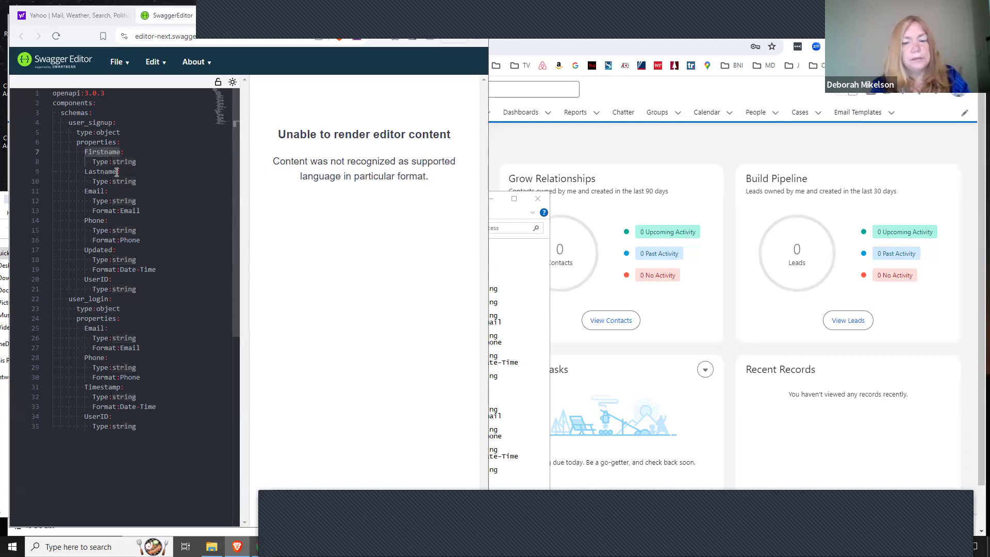
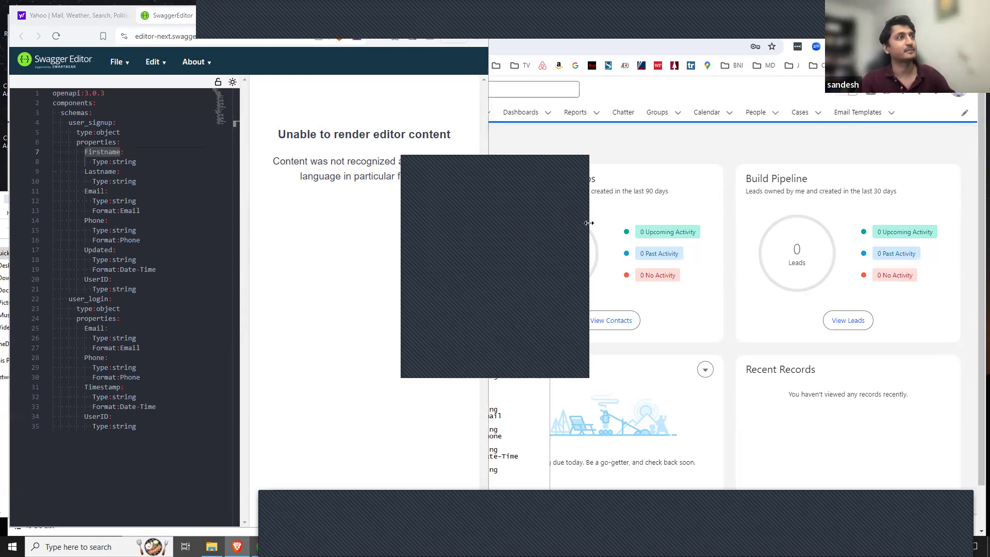
click(582, 164)
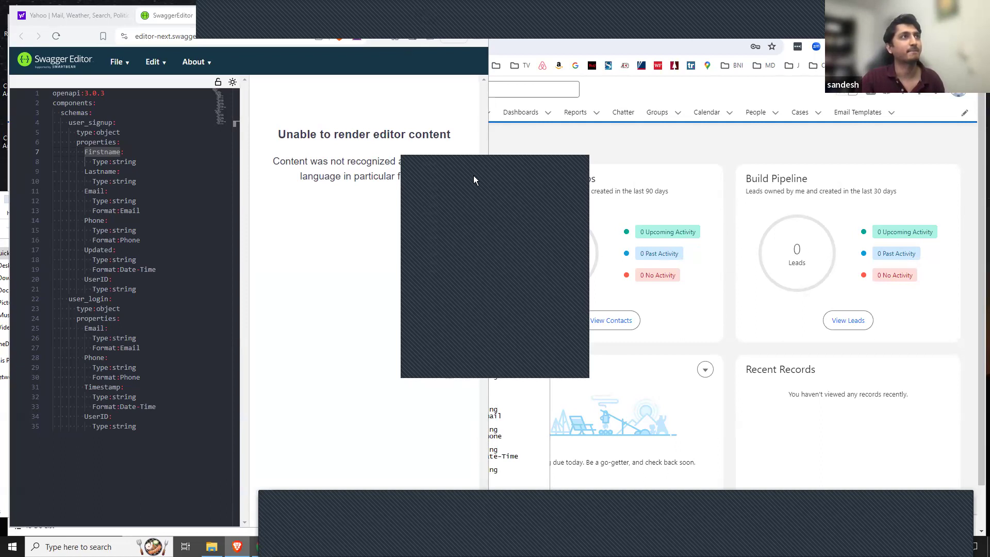
click(577, 162)
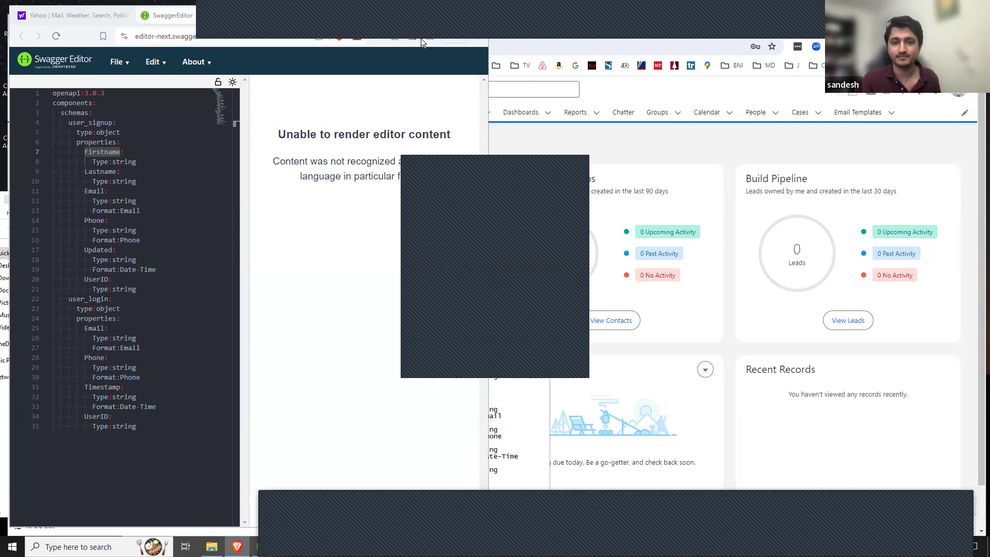
click(580, 164)
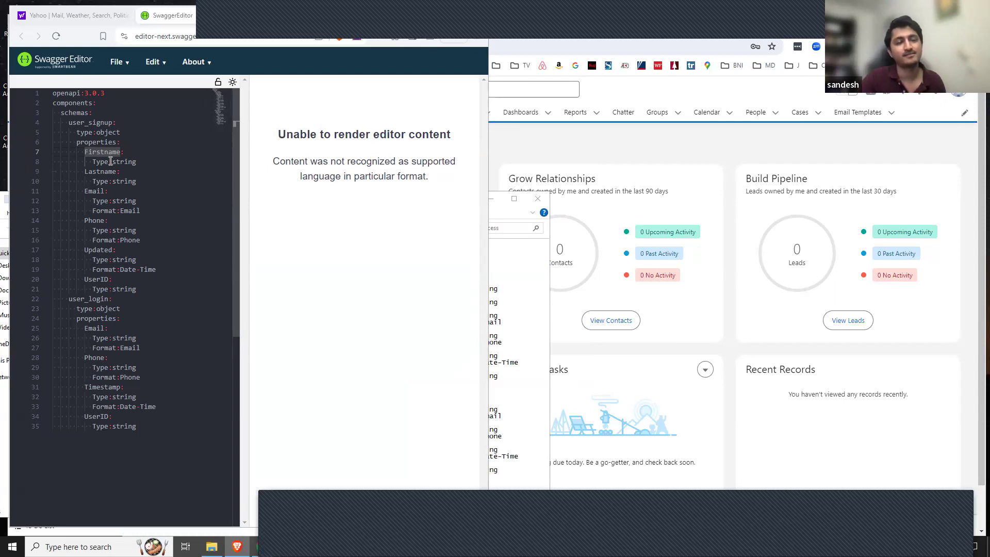
Insert a space after the colon in the user_signup type and format lines, from the object type through the Updated property
click(98, 132)
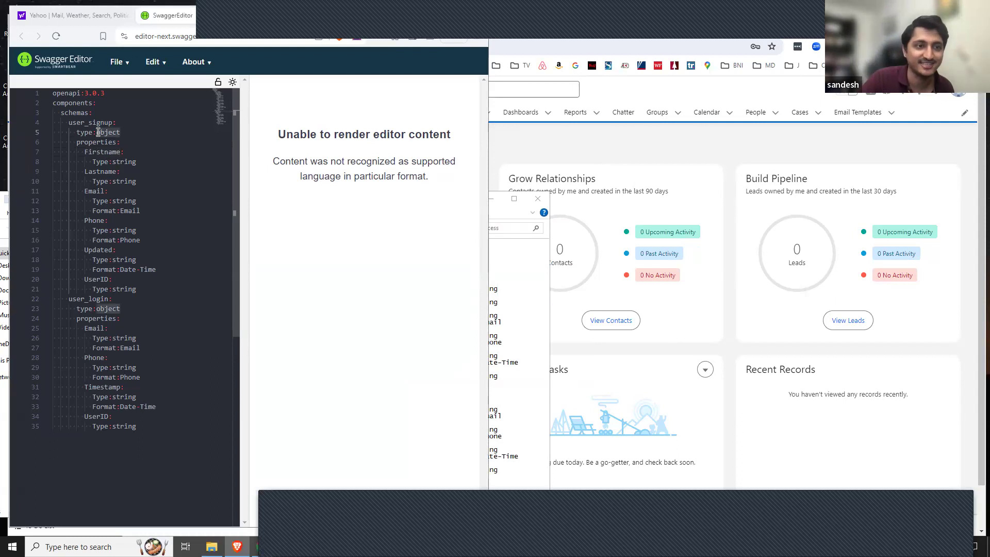
click(112, 162)
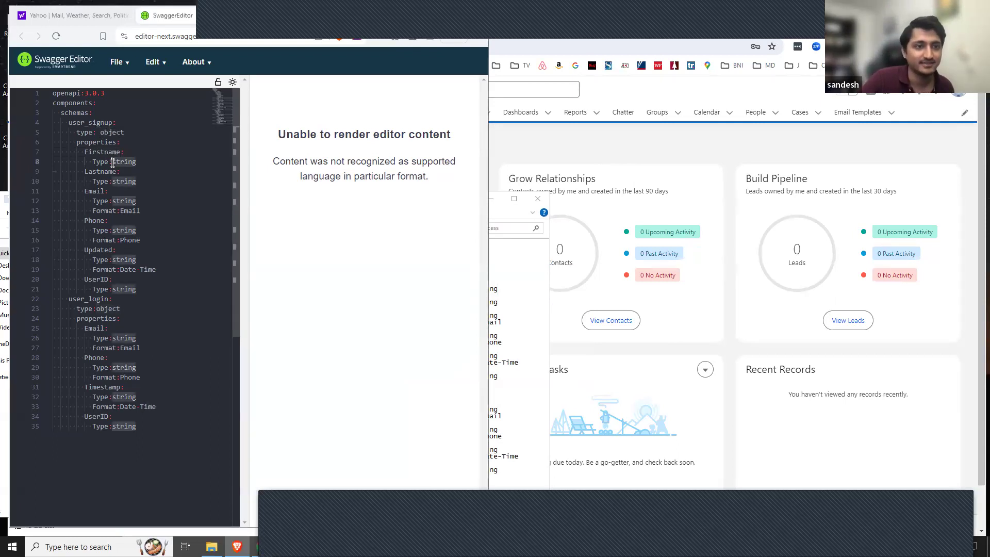
click(113, 180)
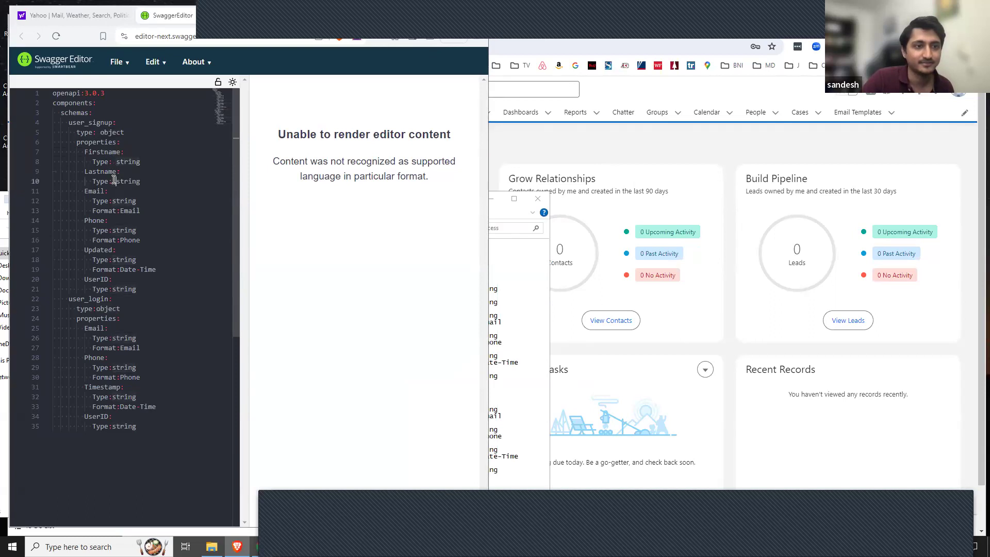
click(112, 201)
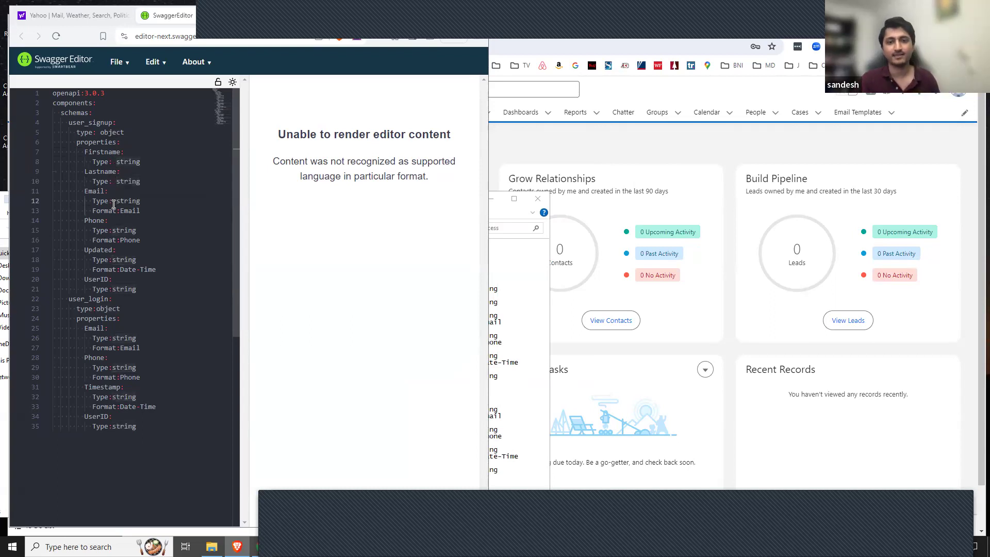
click(119, 210)
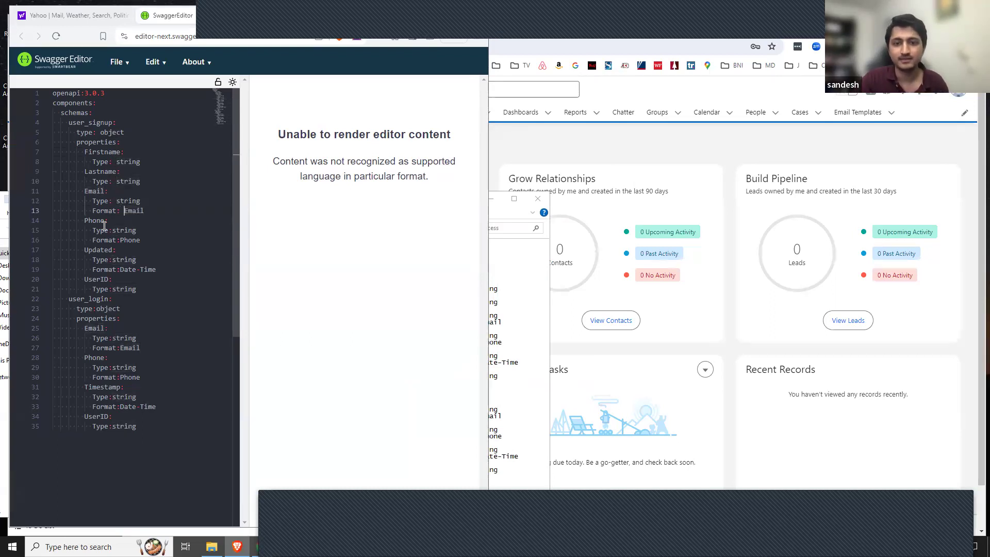
click(112, 230)
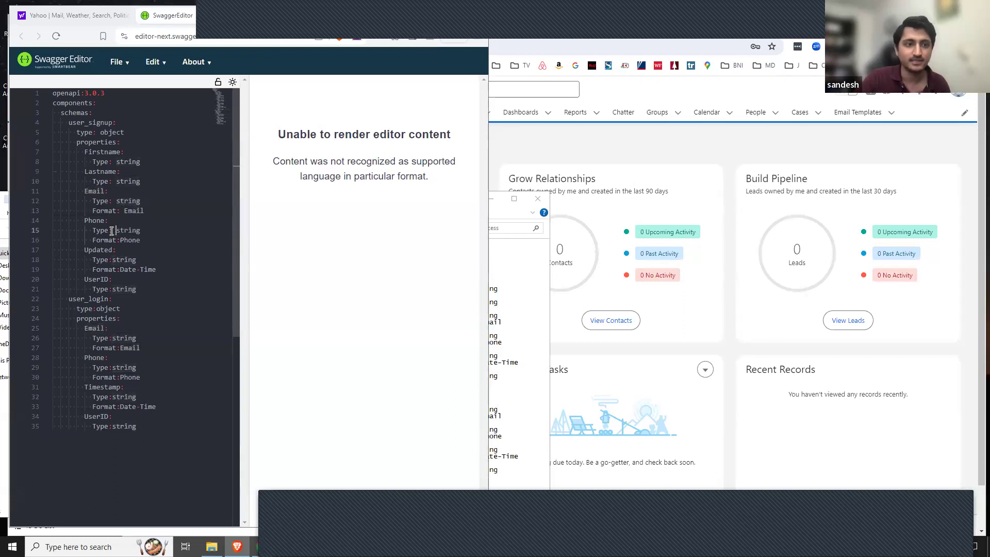
click(119, 240)
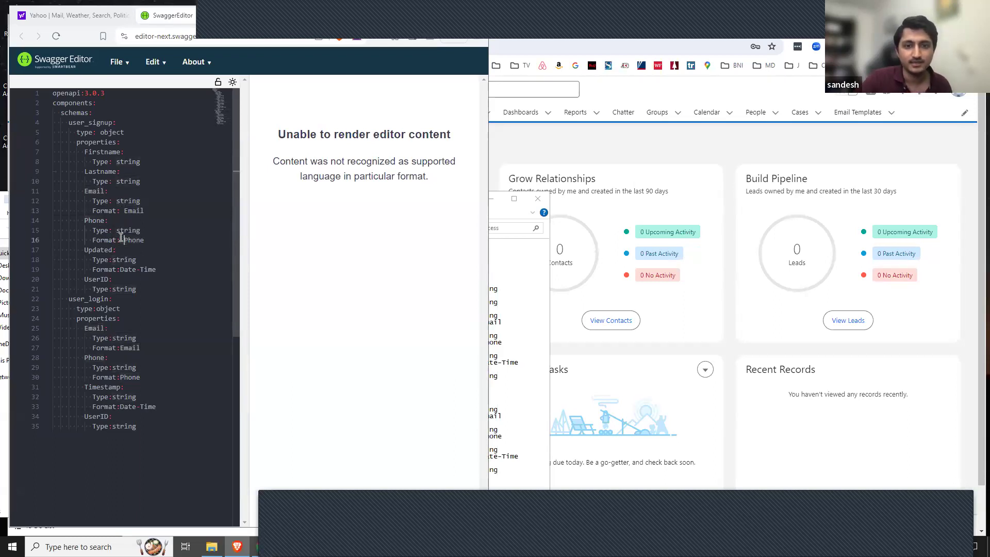
click(113, 259)
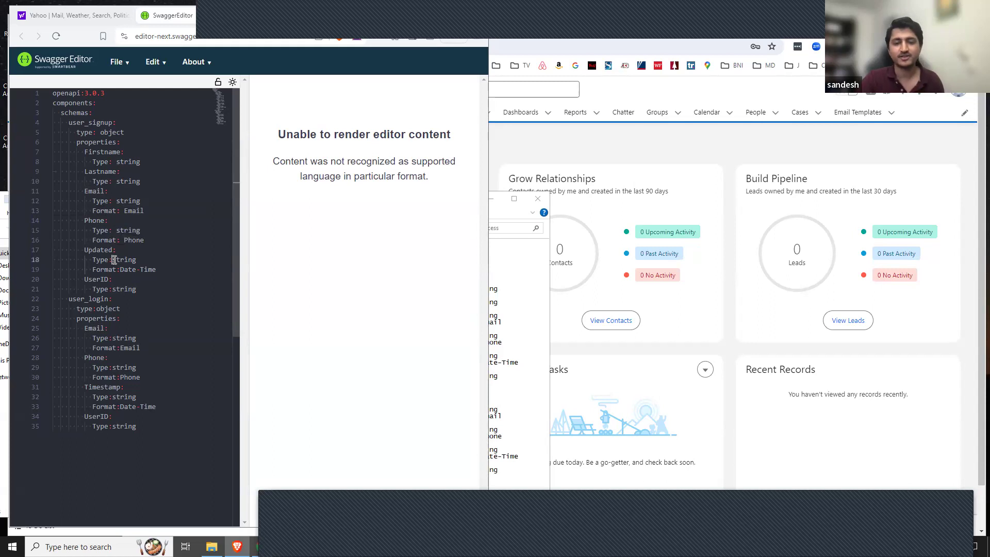
Insert the missing space after the colon on the remaining Type, Format and type lines, from Updated's Date-Time format through user_login's UserID
click(120, 269)
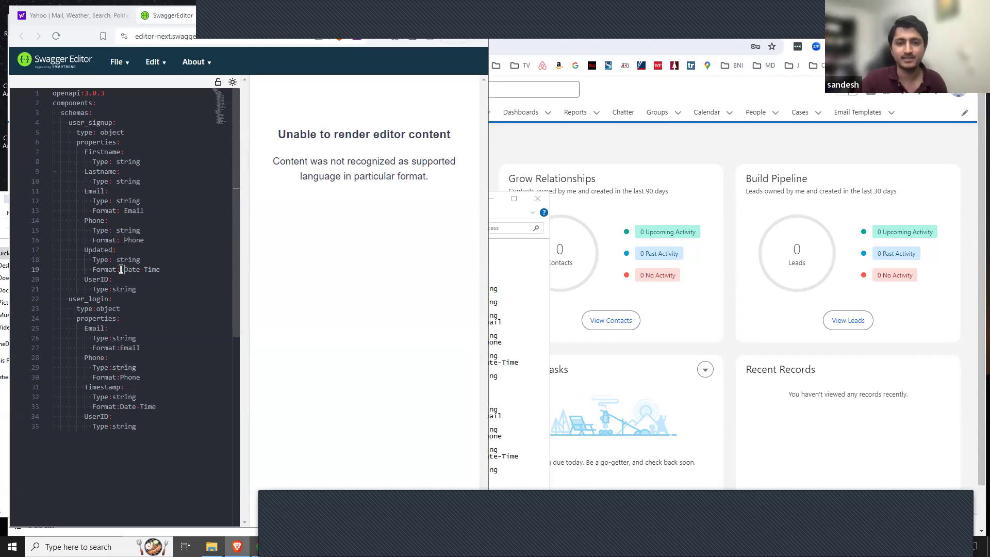
click(113, 289)
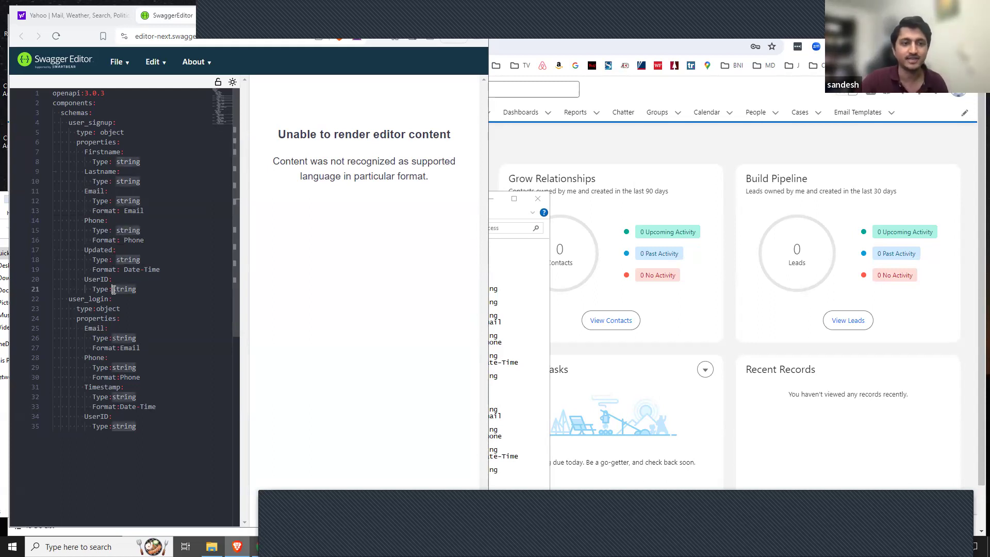
click(97, 309)
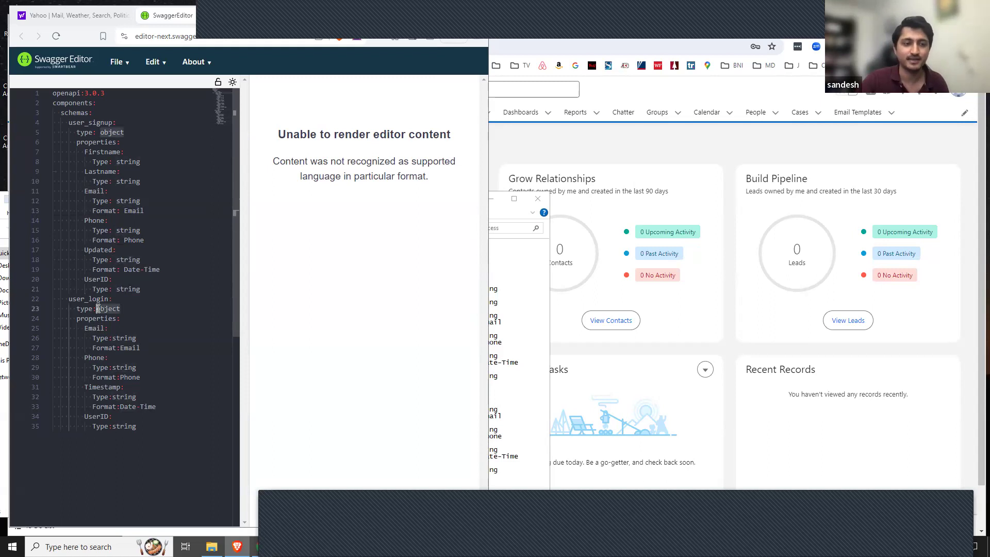
click(114, 338)
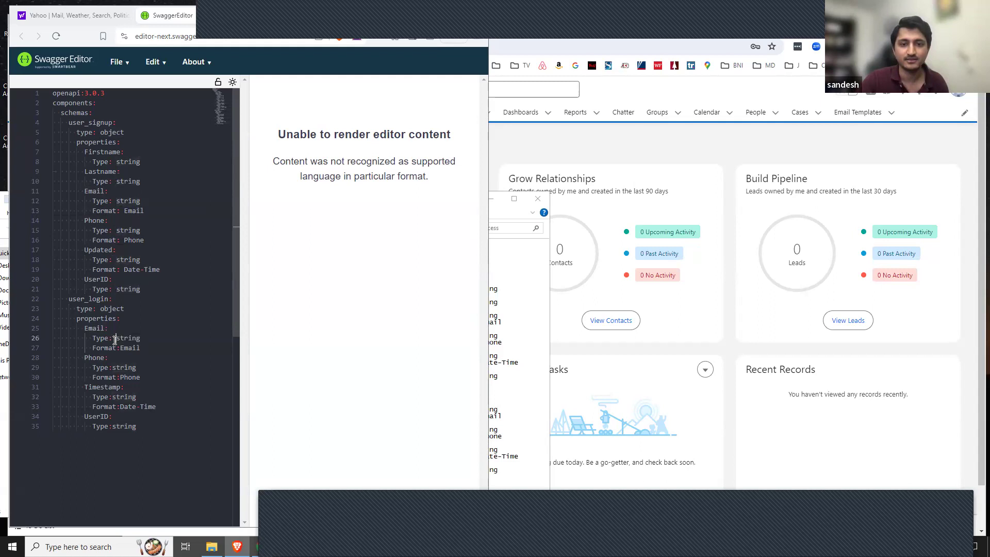
click(119, 348)
click(114, 368)
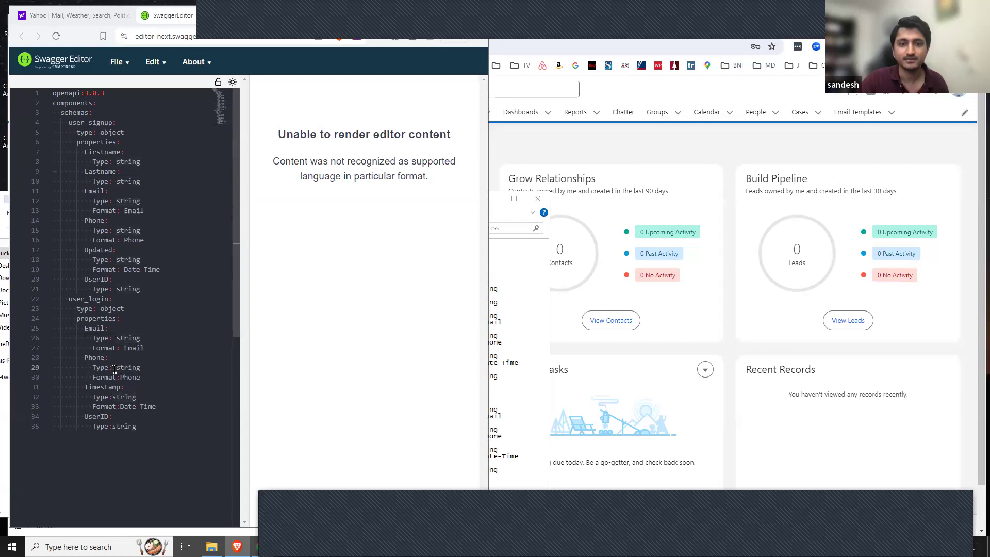
click(120, 377)
click(117, 397)
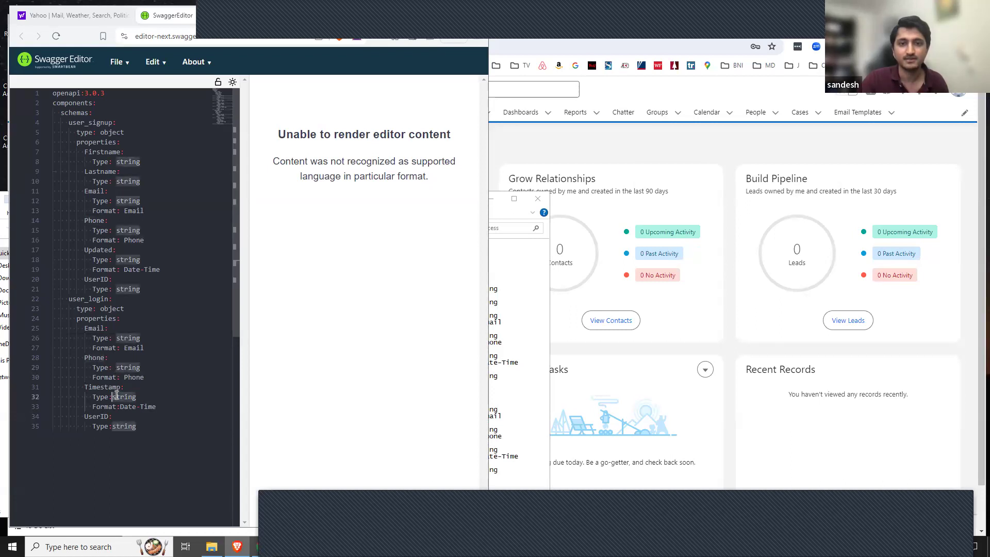
click(121, 406)
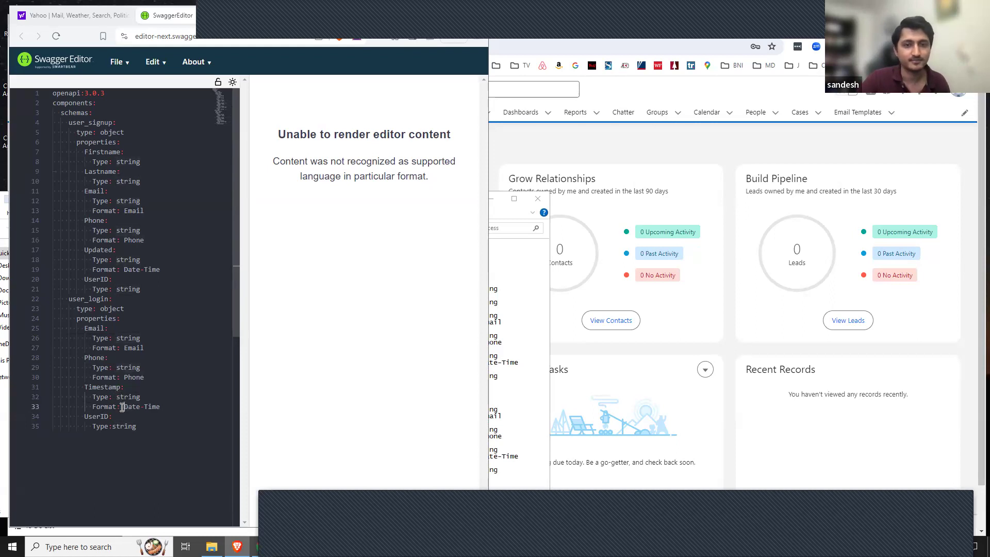
click(115, 425)
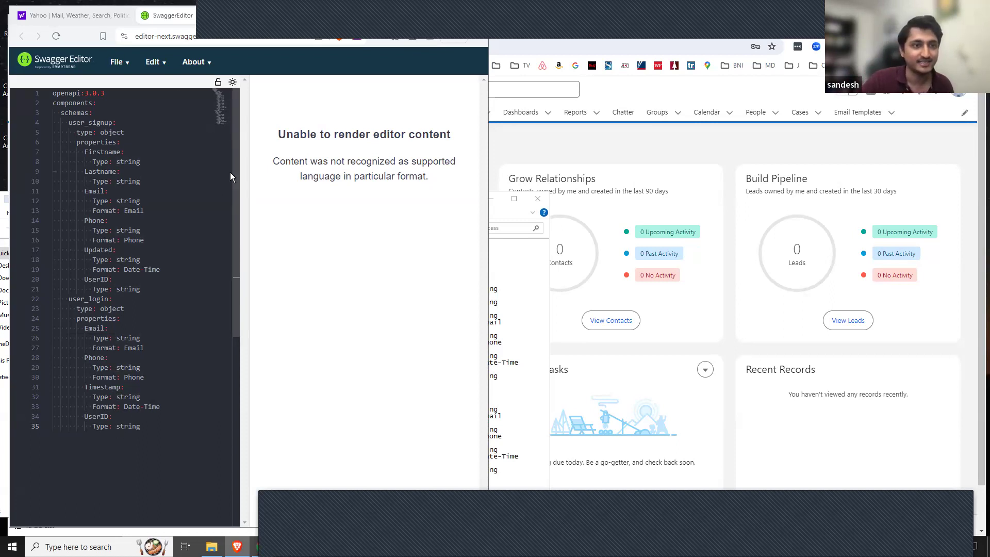
double_click(105, 122)
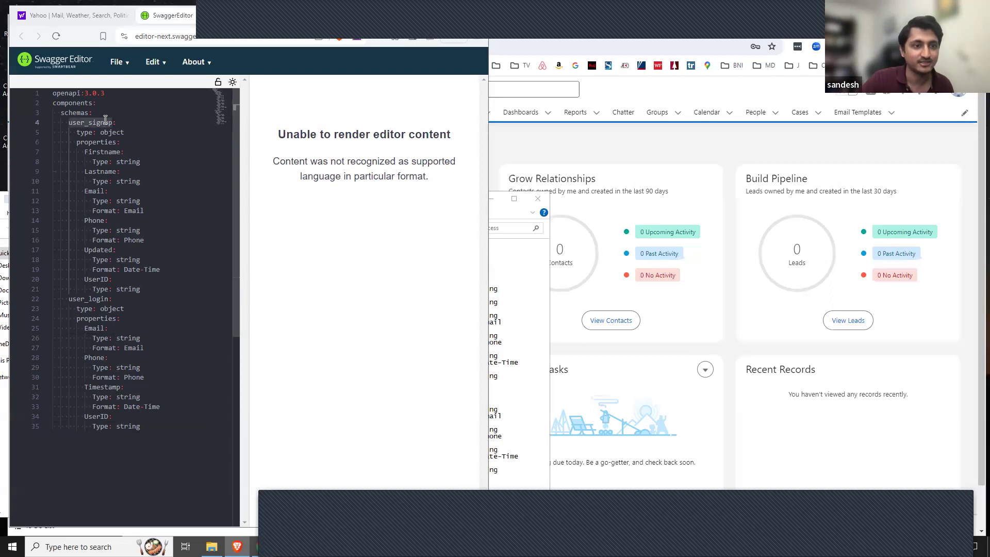
click(105, 123)
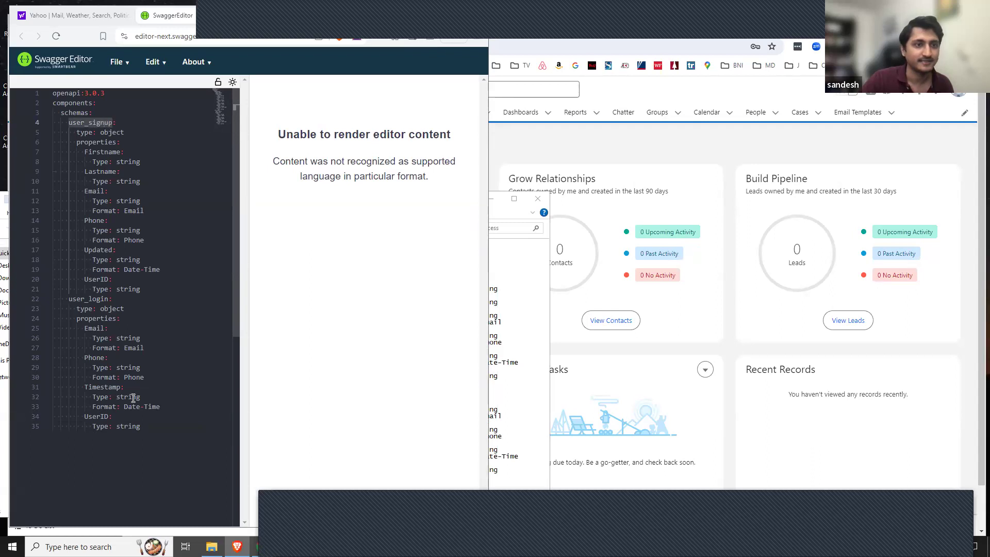
click(149, 425)
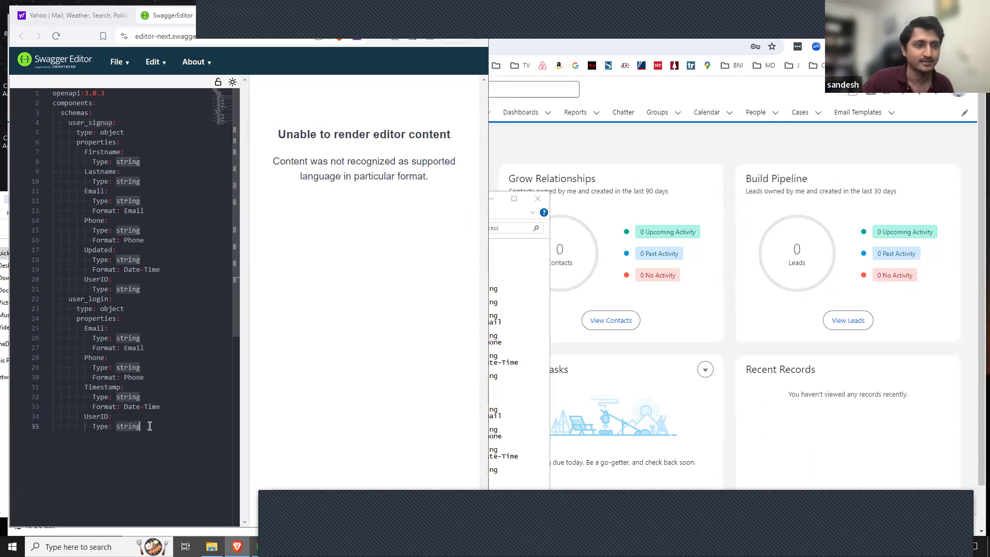
key(Return)
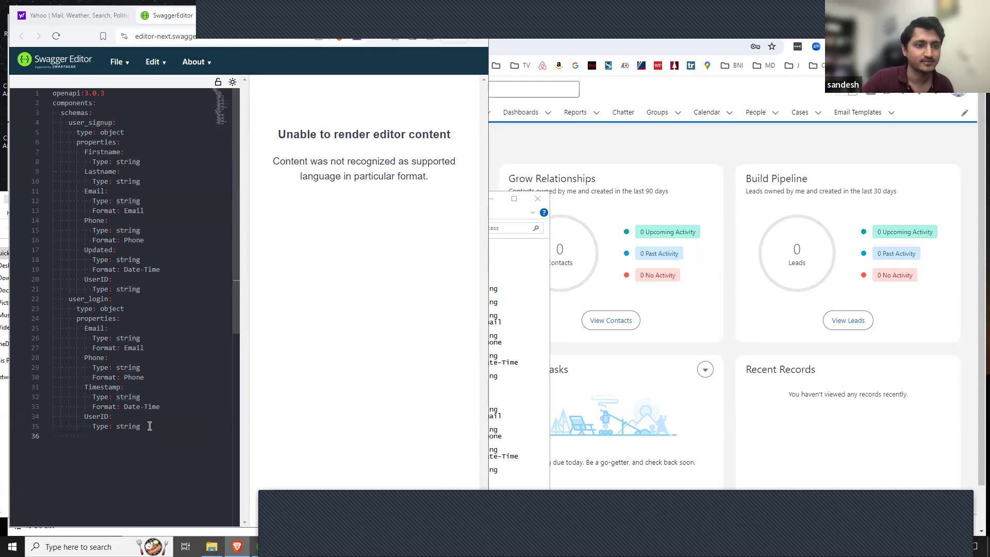
key(BackSpace)
key(BackSpace)
key(BackSpace)
key(BackSpace)
key(BackSpace)
text(ing)
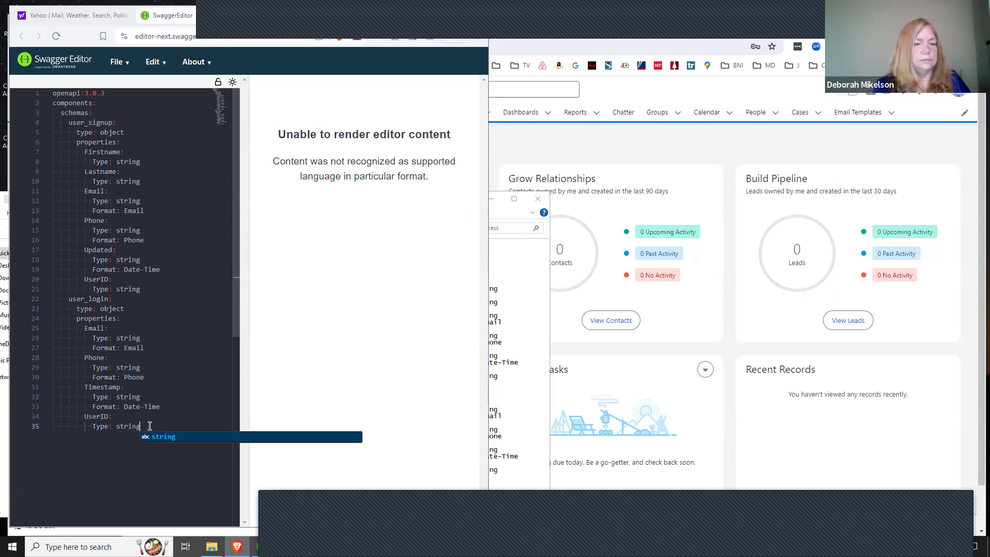
scroll(209, 344, down, 2)
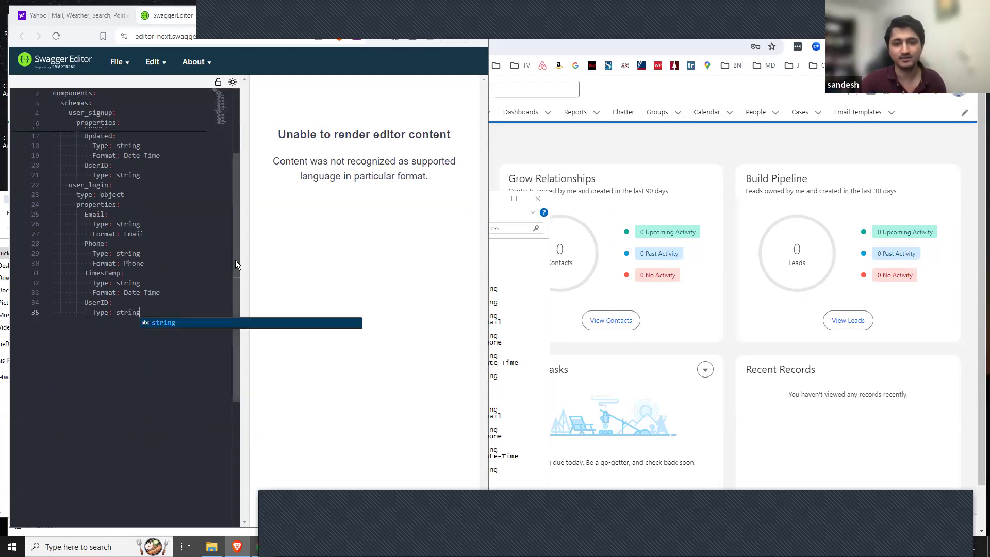
scroll(238, 196, up, 2)
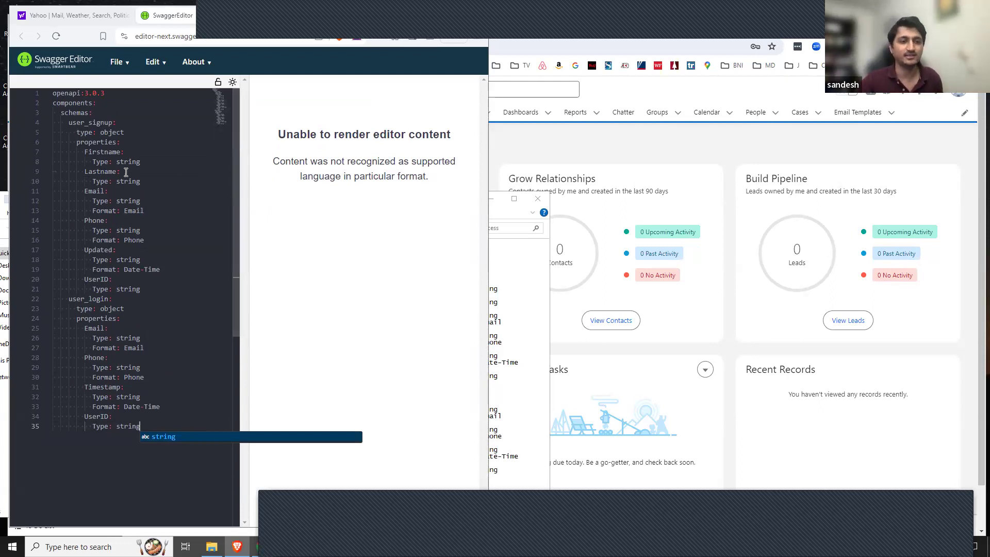
Rename the Firstname property under user_signup to first_name
click(105, 150)
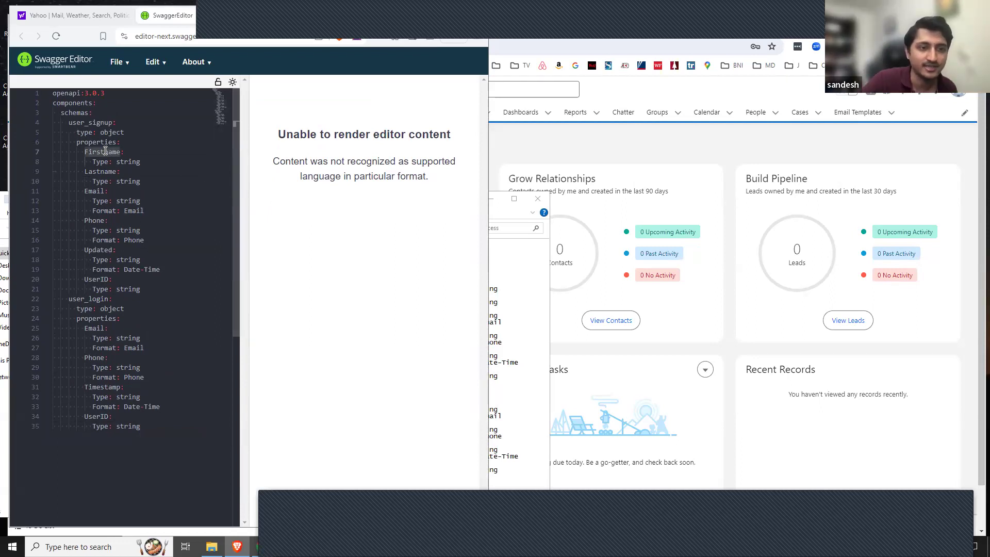
text(_)
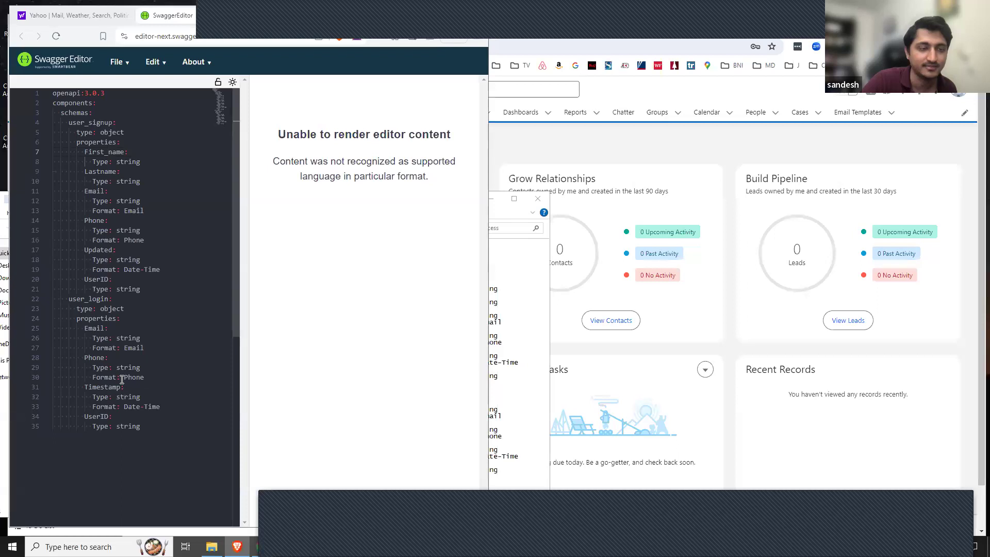
double_click(89, 149)
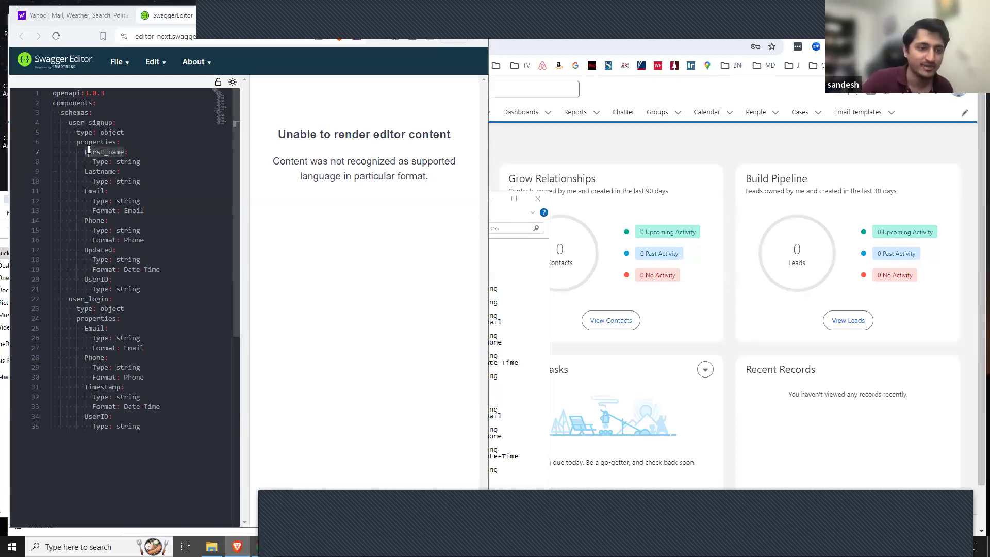
key(BackSpace)
text(f)
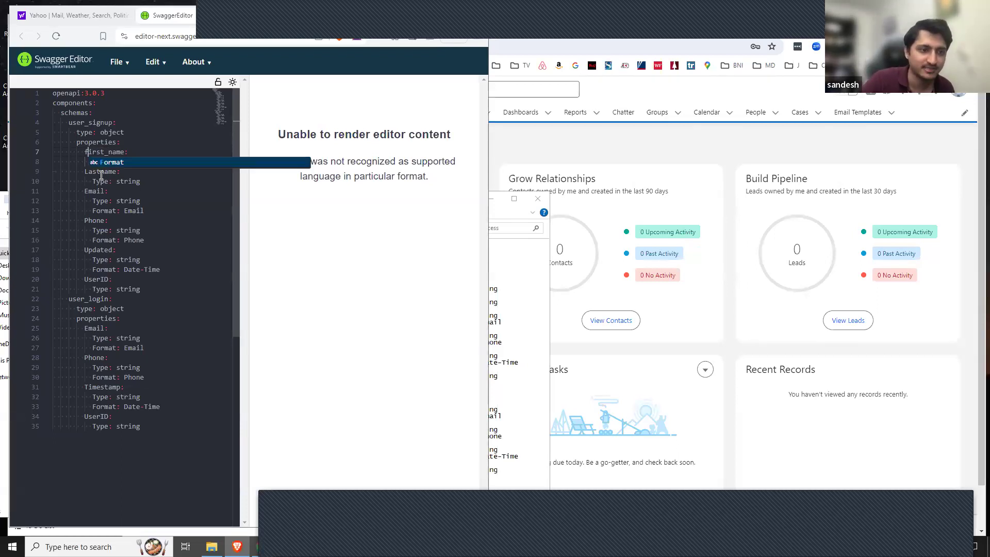
Rename the Lastname property under user_signup to last_name
click(89, 173)
key(BackSpace)
text(l)
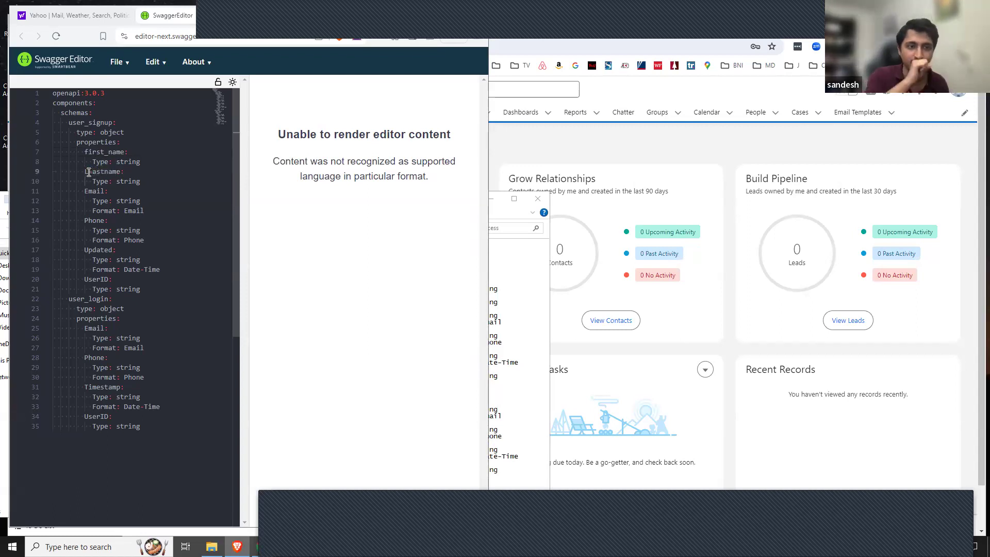
text(k)
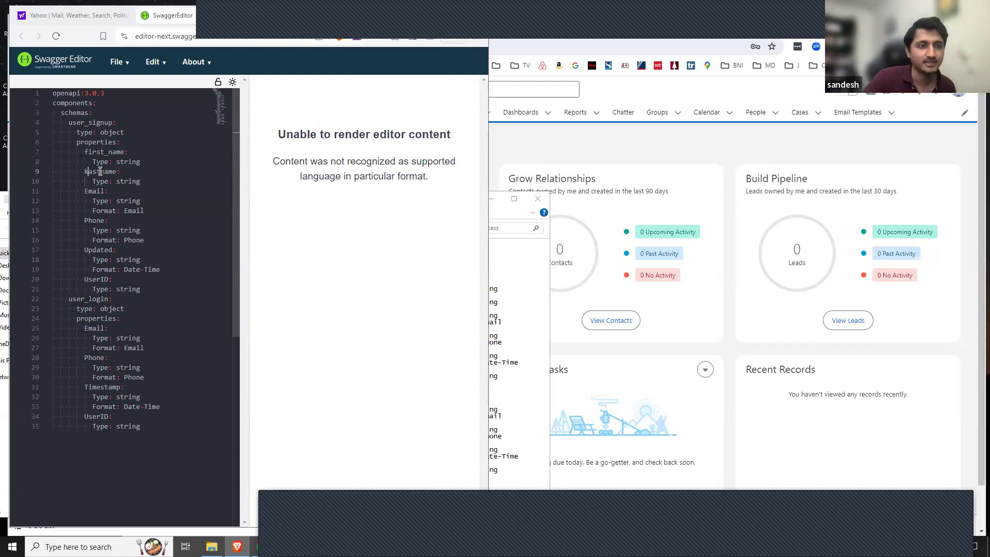
key(BackSpace)
text(l)
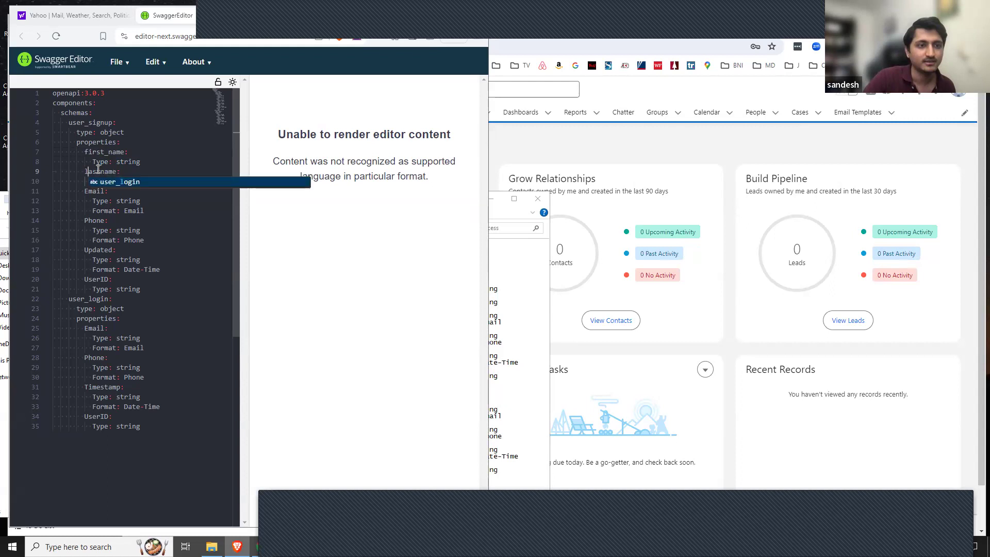
key(Escape)
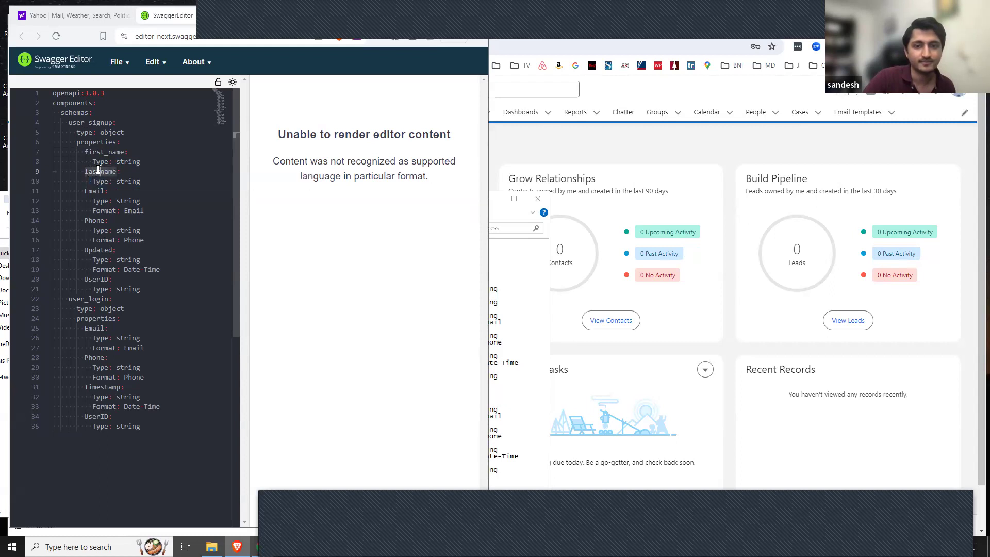
click(99, 171)
text(_)
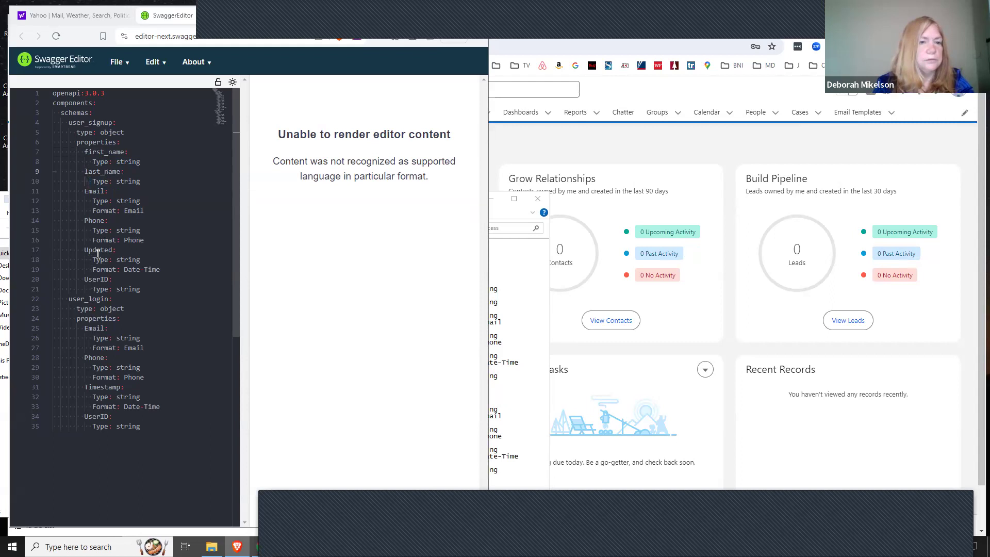
Change the Type keys under last_name and first_name to lowercase type
click(95, 182)
key(BackSpace)
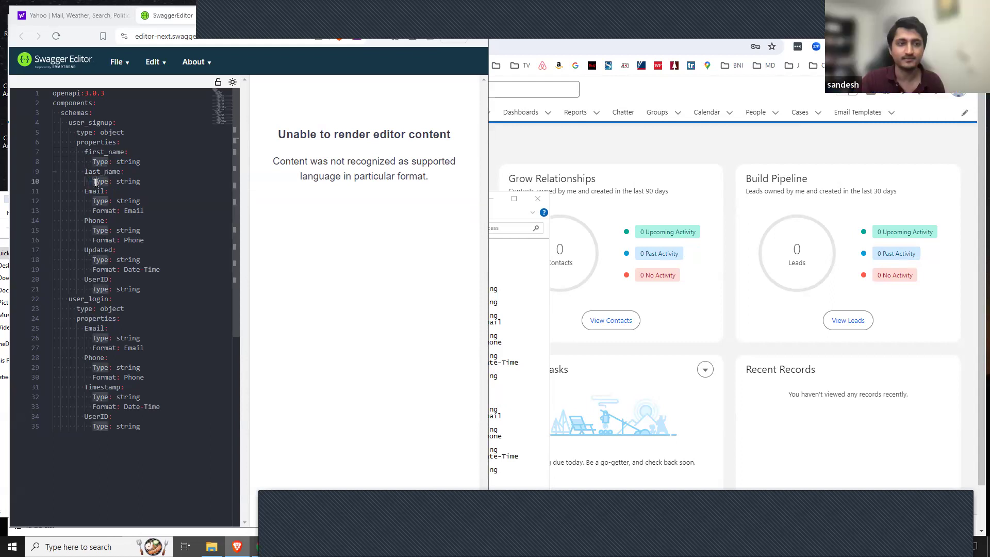
text(t)
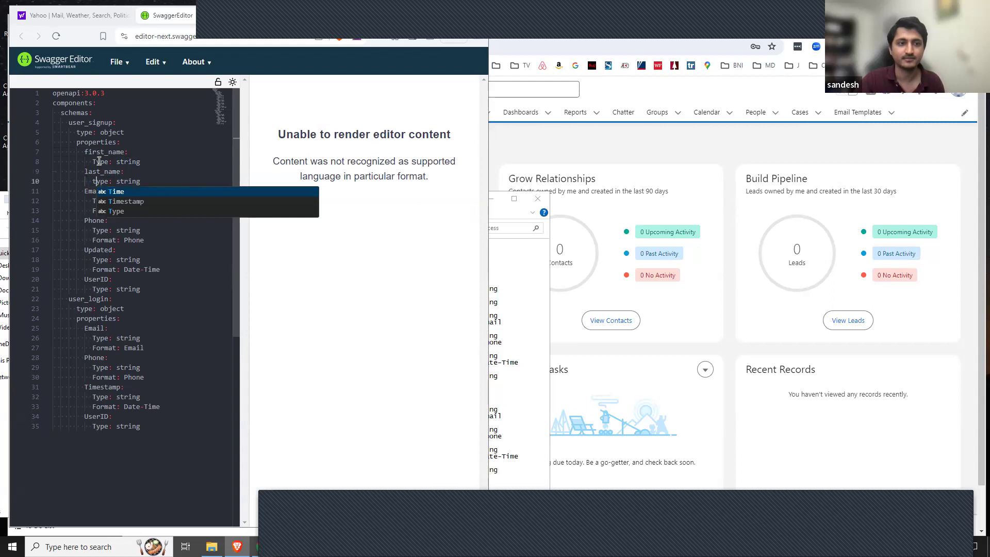
click(97, 162)
key(BackSpace)
text(t)
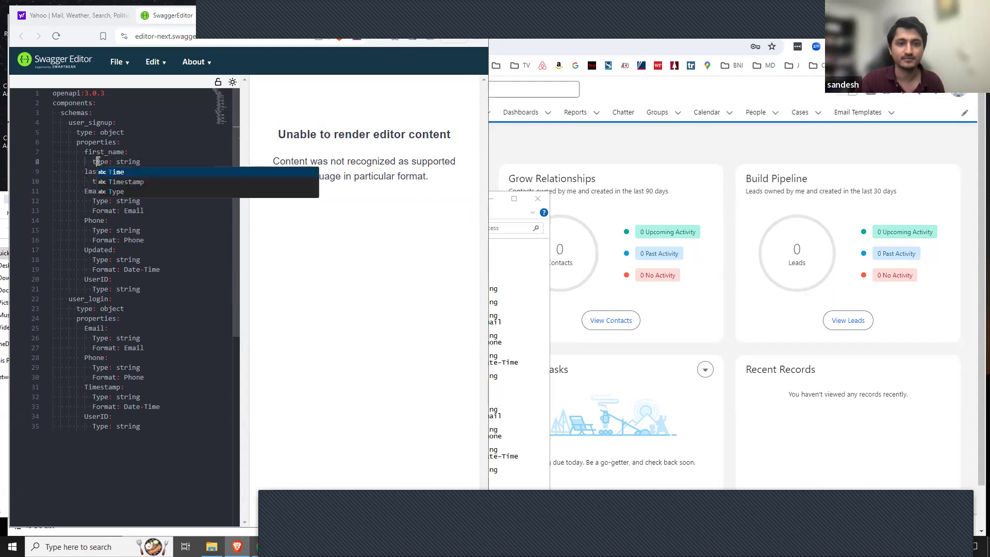
key(Escape)
Change user_signup's Email property name and its Type and Format keys to lowercase email, type and format
click(89, 190)
key(BackSpace)
text(e)
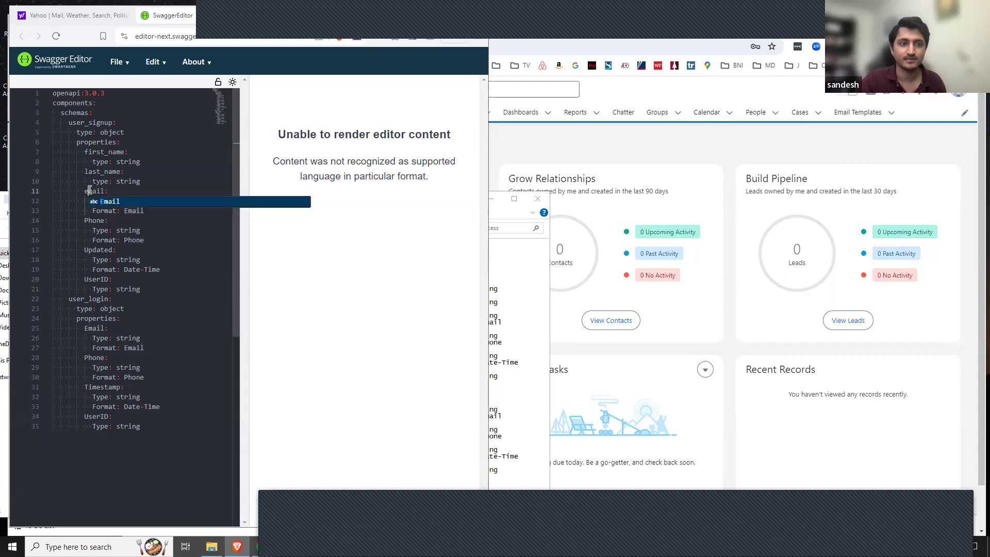
click(104, 231)
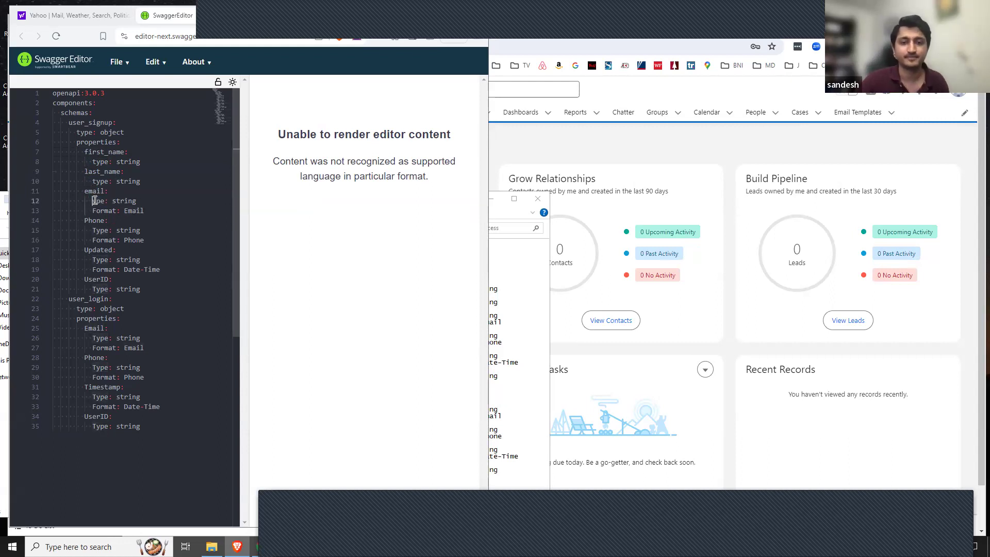
click(96, 201)
key(BackSpace)
text(t)
key(Escape)
click(97, 210)
key(BackSpace)
text(f)
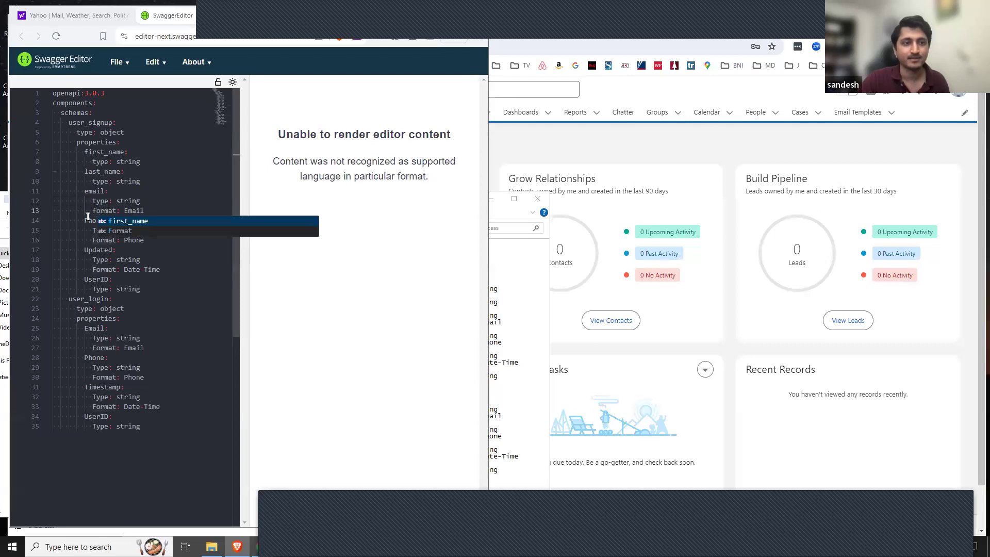
Change user_signup's Phone property name and its Type key to lowercase phone and type
click(89, 220)
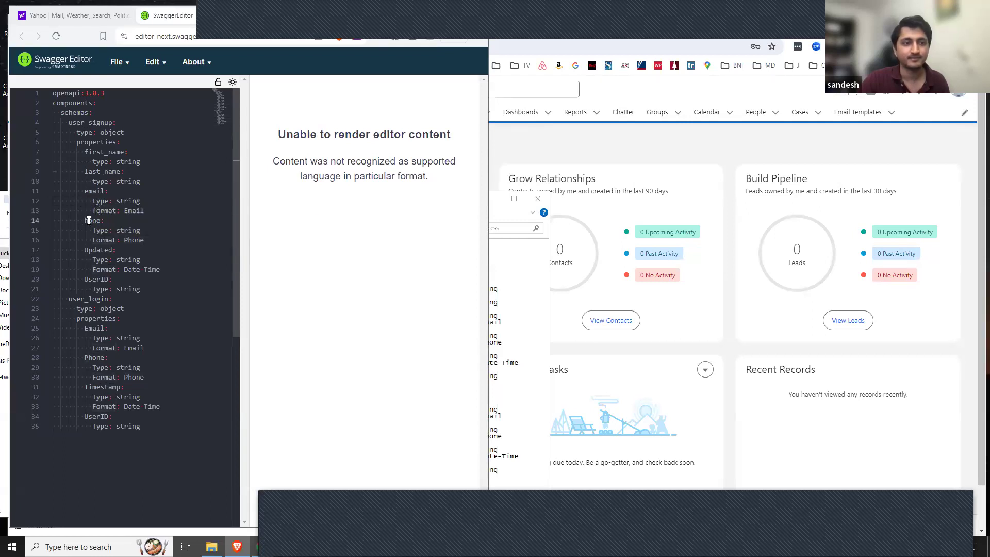
text(p)
click(67, 251)
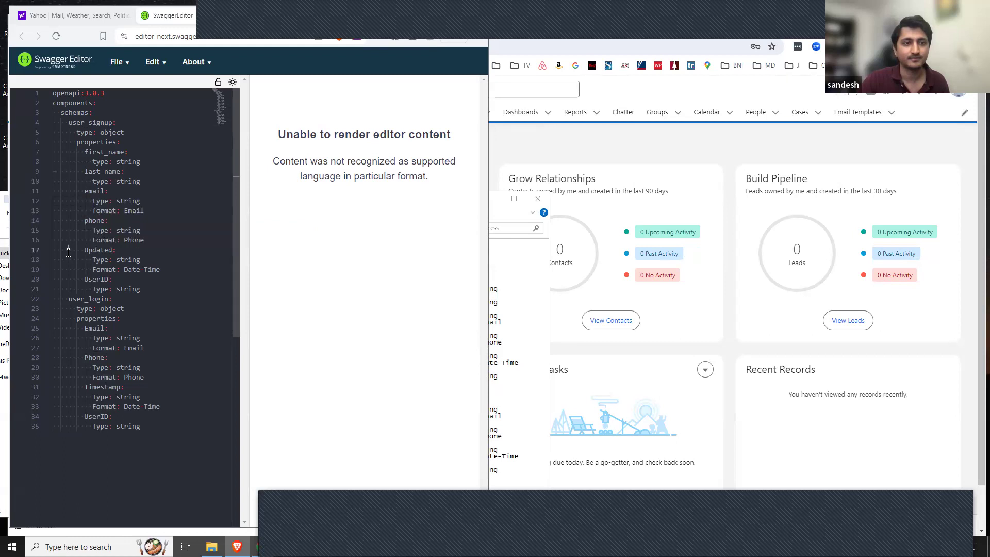
click(96, 230)
key(BackSpace)
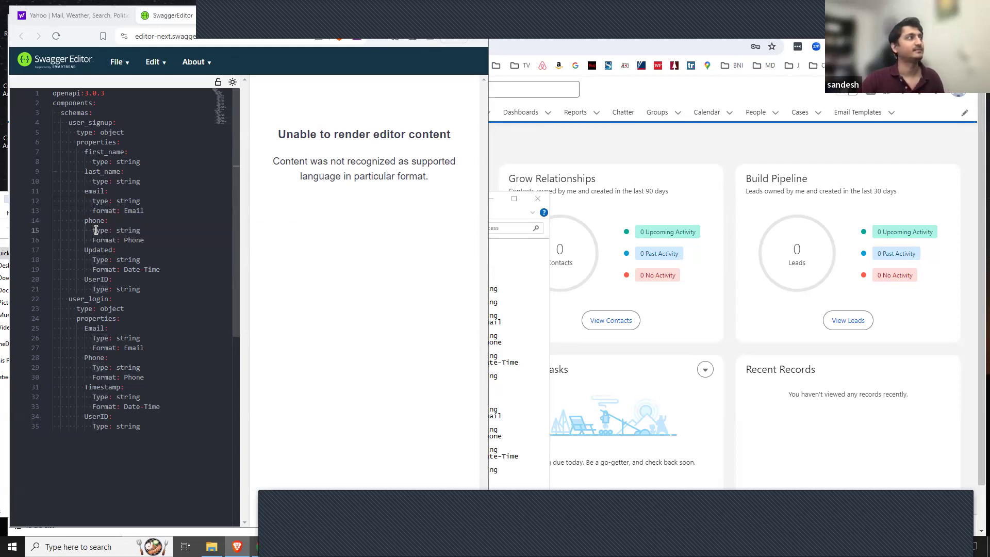
text(t)
click(123, 297)
Change the format line of user_signup's phone property to lowercase "format: phone"
click(97, 241)
key(BackSpace)
text(f)
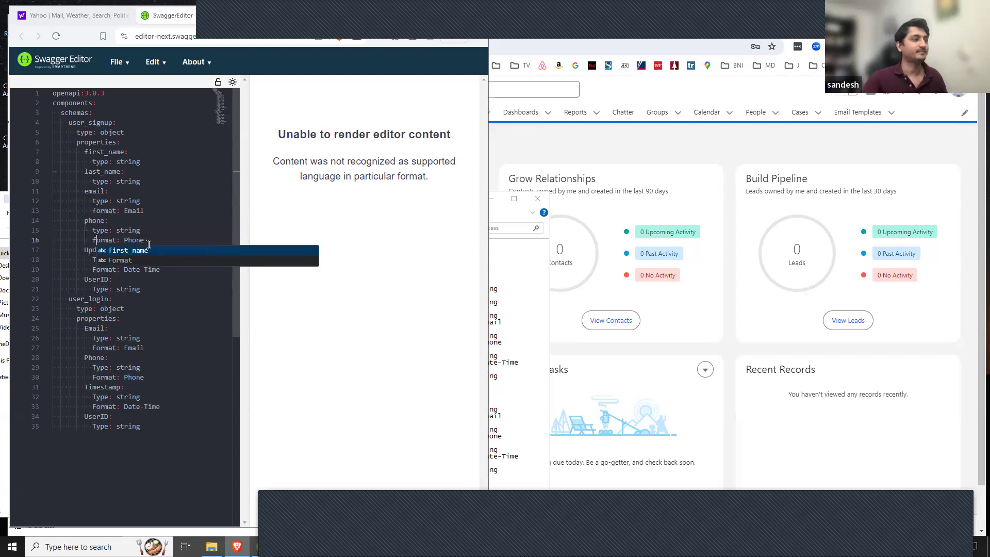
click(125, 240)
key(BackSpace)
text(p)
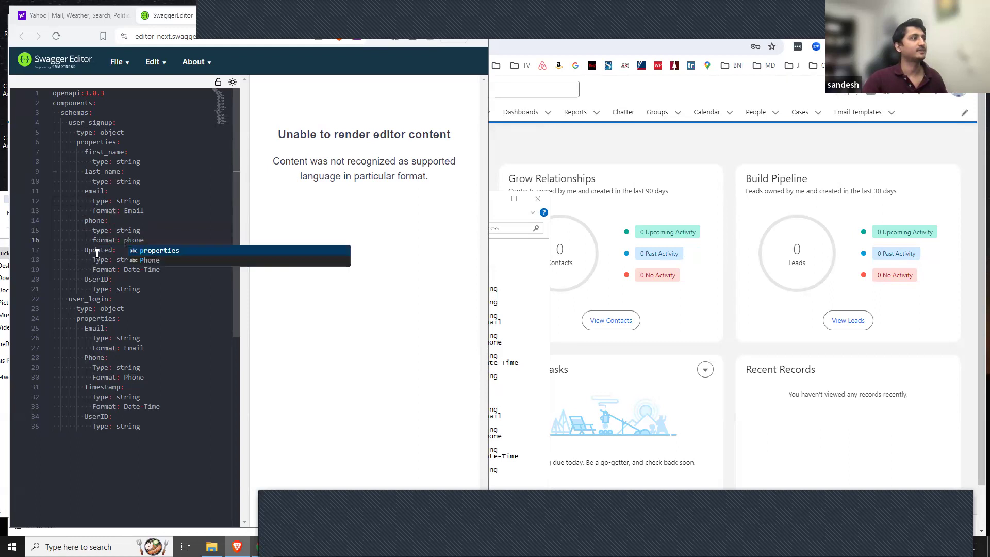
Change user_signup's Updated property name and its Type key to lowercase updated and type
click(87, 251)
key(BackSpace)
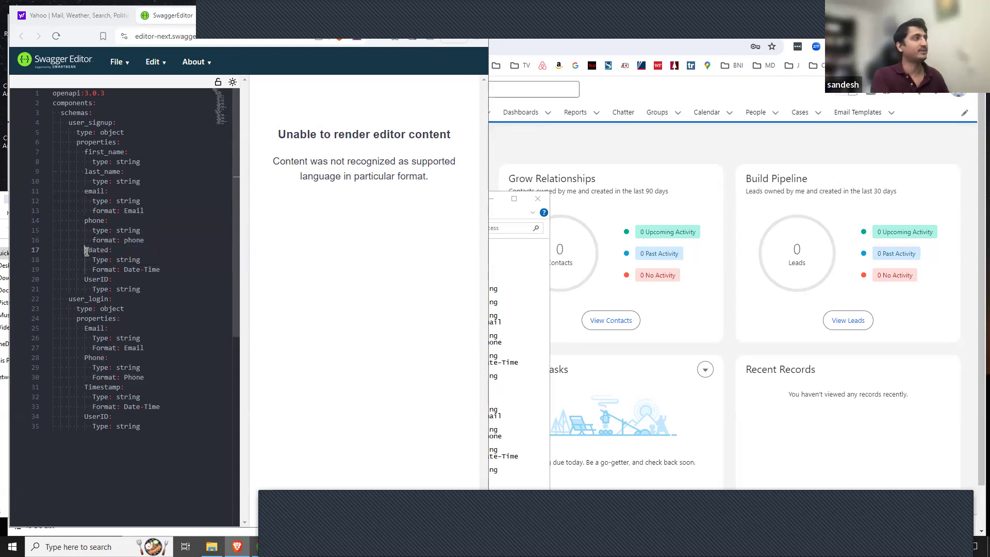
text(u)
click(98, 259)
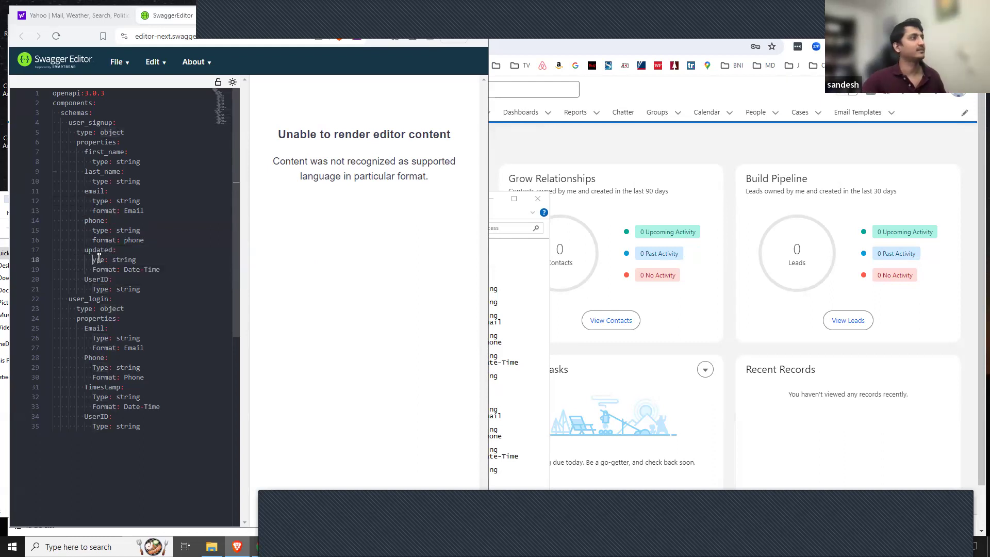
key(BackSpace)
text(t)
click(127, 332)
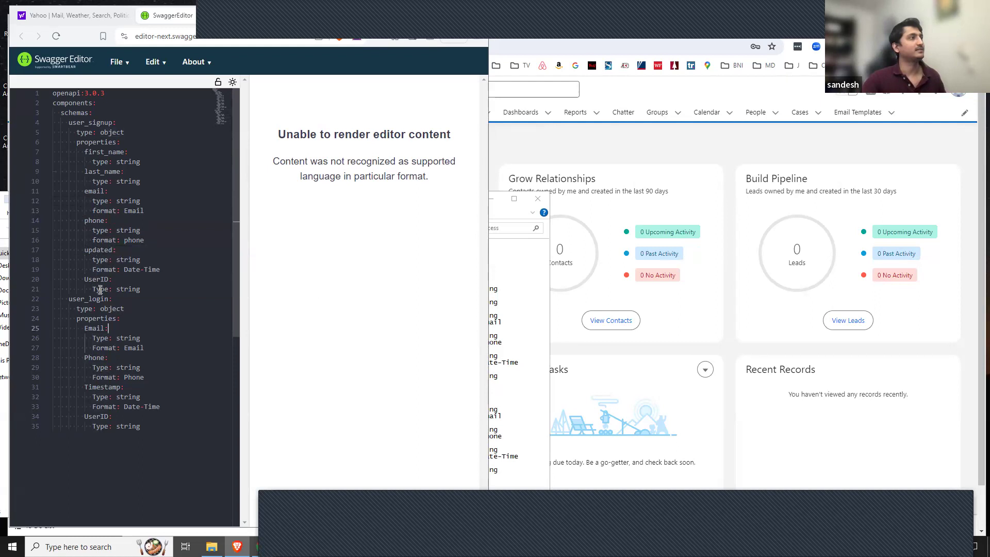
Change the Format line of user_signup's updated property to lowercase "format: date-time"
click(96, 269)
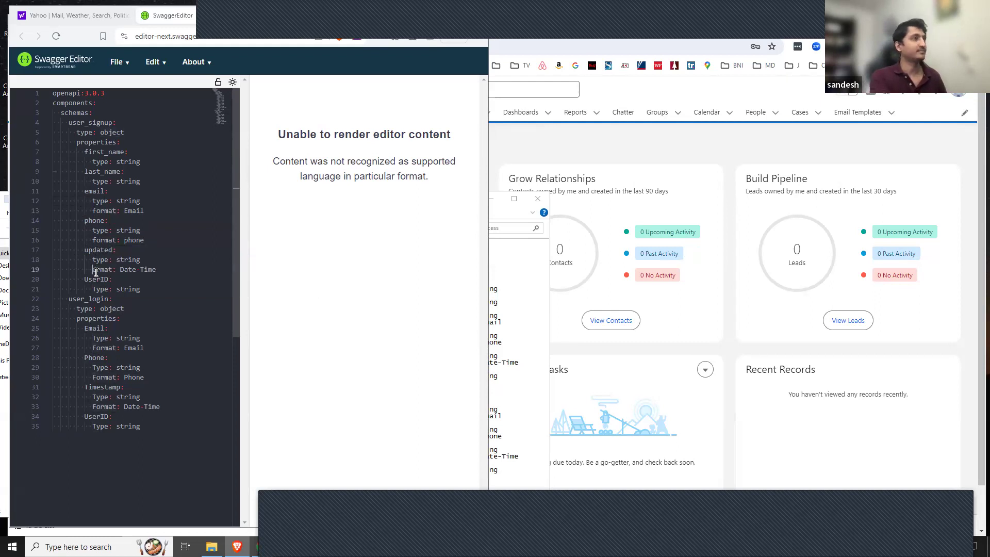
key(BackSpace)
text(f)
click(128, 269)
key(BackSpace)
text(d)
double_click(148, 268)
text(time)
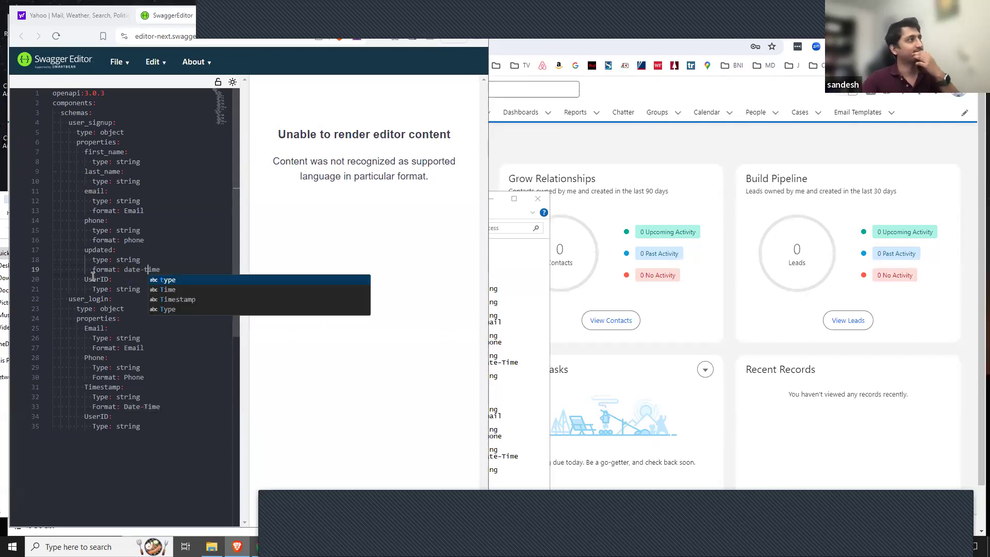
Change user_signup's UserID property name and its Type key to lowercase userid and type
click(88, 279)
key(BackSpace)
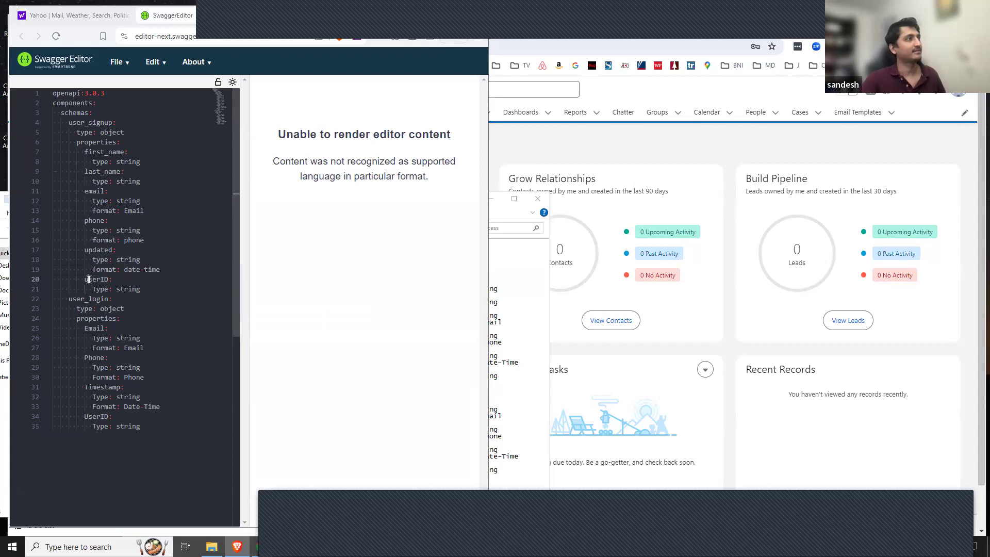
text(u)
click(108, 277)
key(BackSpace)
key(BackSpace)
text(id)
click(130, 330)
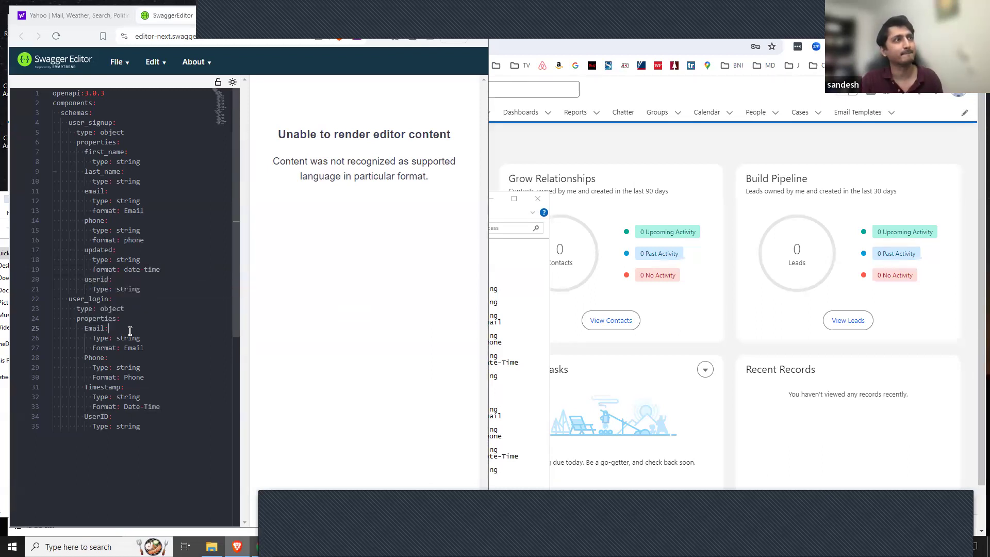
click(99, 291)
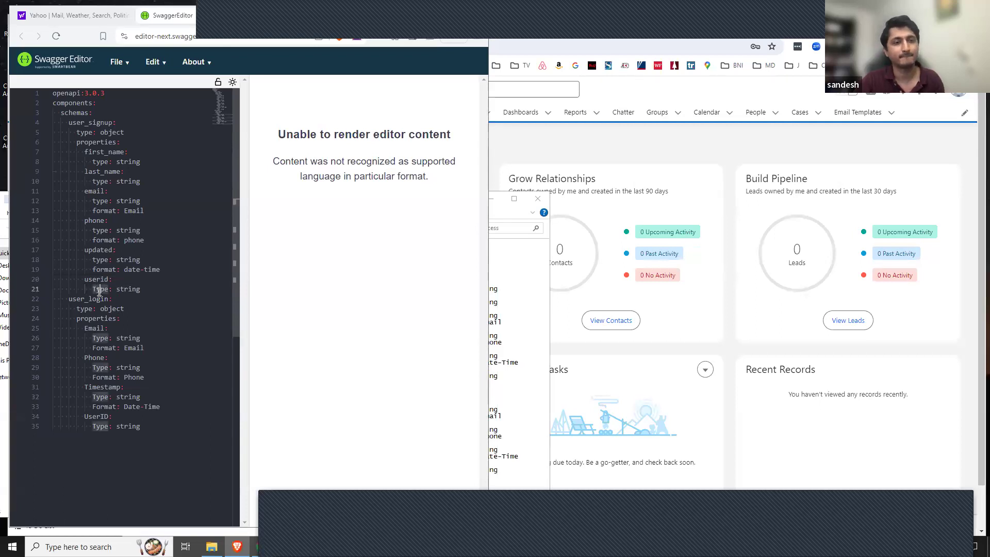
key(BackSpace)
text(t)
click(108, 366)
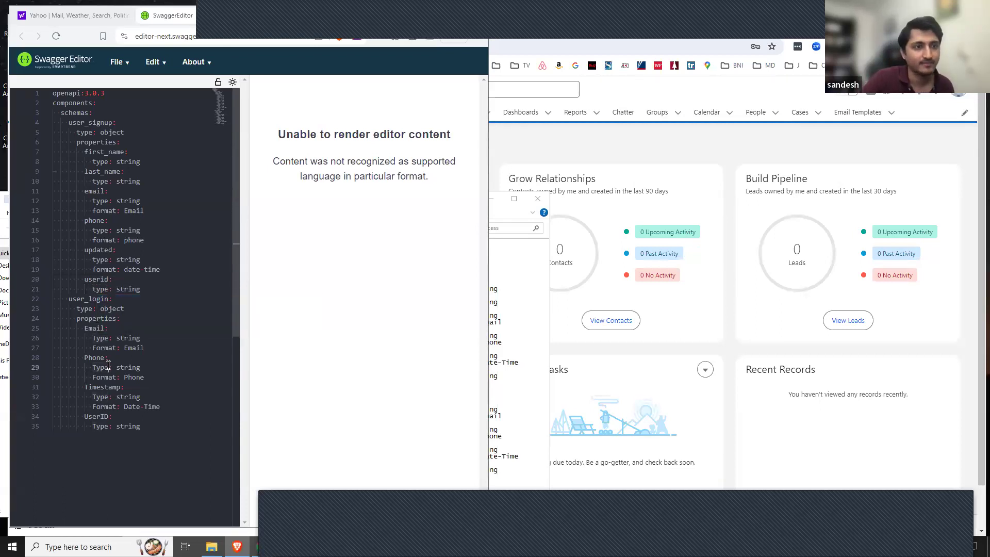
Rename user_login's Email property to lowercase email
click(89, 329)
key(BackSpace)
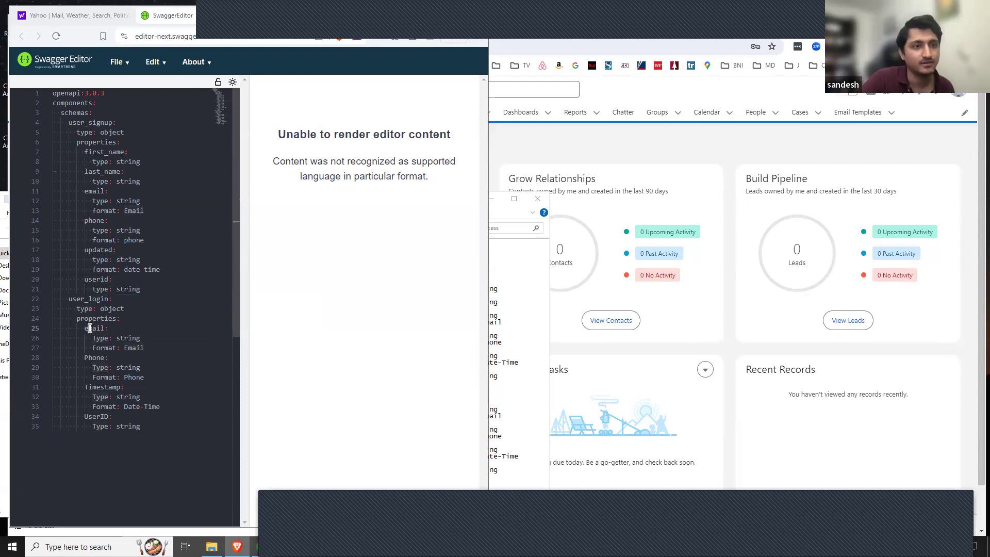
text(e)
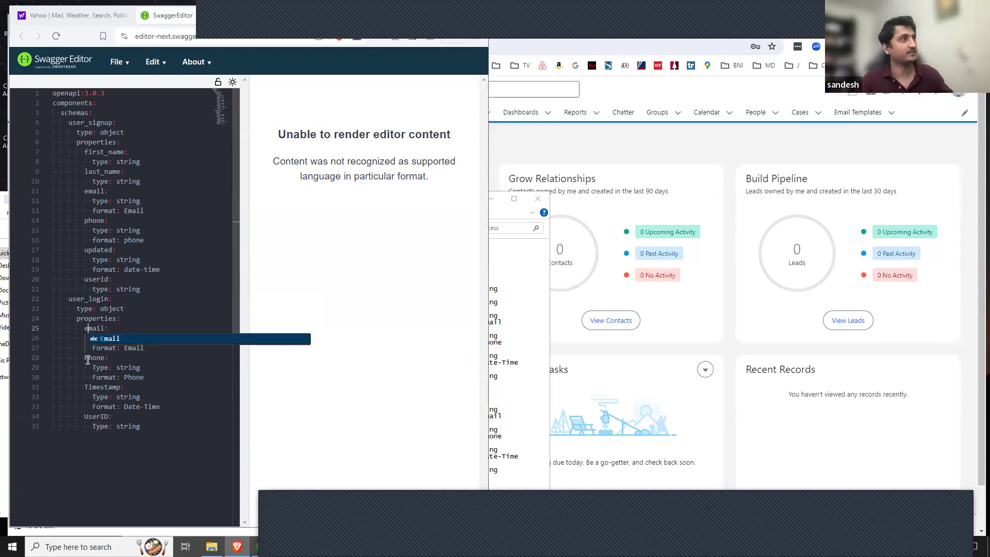
Change user_login's Phone property name and its Type and Format keys to lowercase phone, type and format
click(88, 358)
key(BackSpace)
text(p)
click(113, 406)
click(97, 368)
click(122, 445)
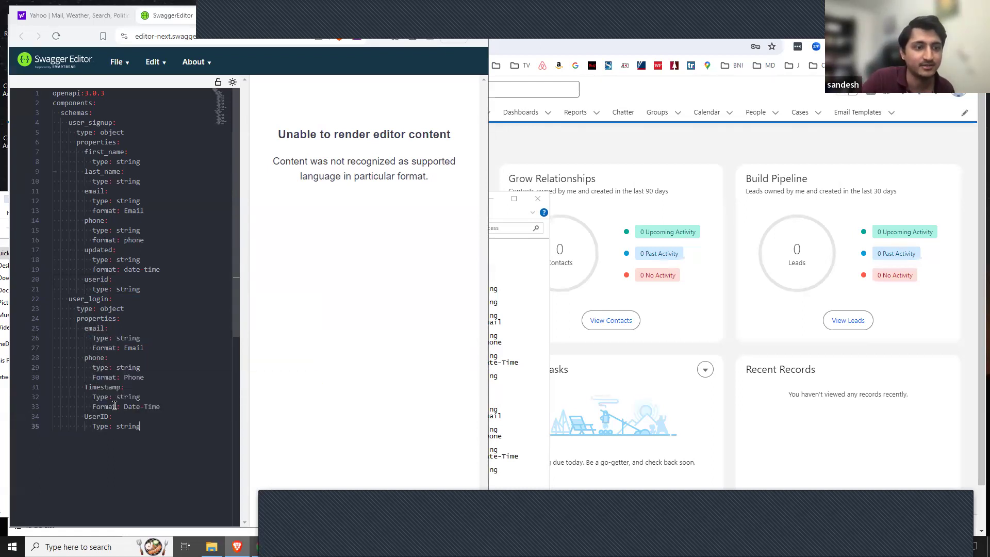
click(96, 377)
key(BackSpace)
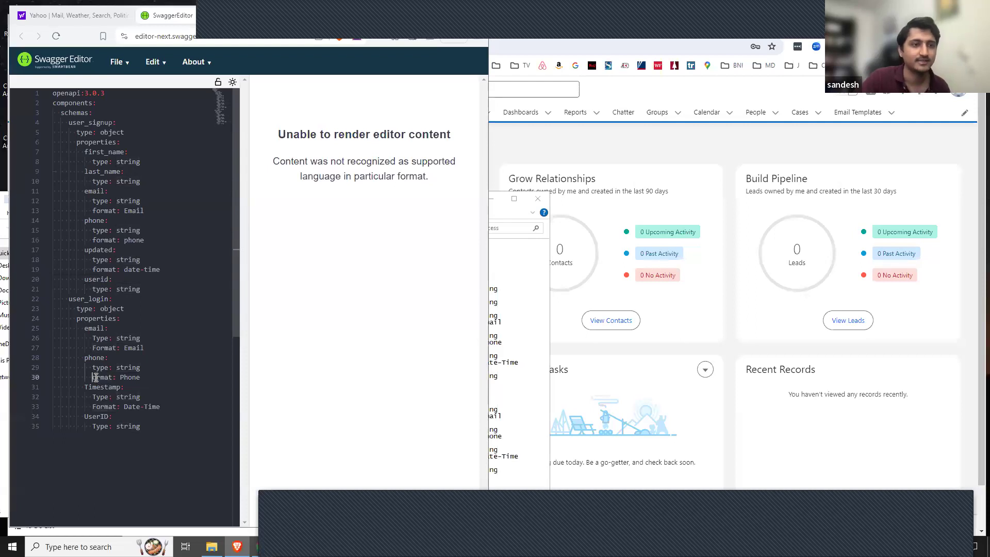
text(f)
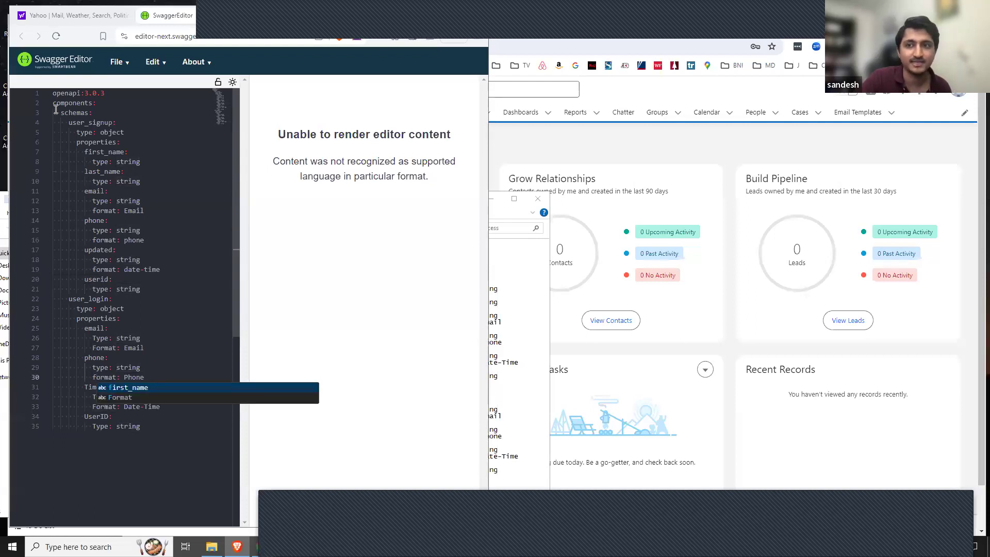
Add a space after the colon in "openapi: 3.0.3" and rename user_login's Timestamp property to lowercase timestamp
click(82, 97)
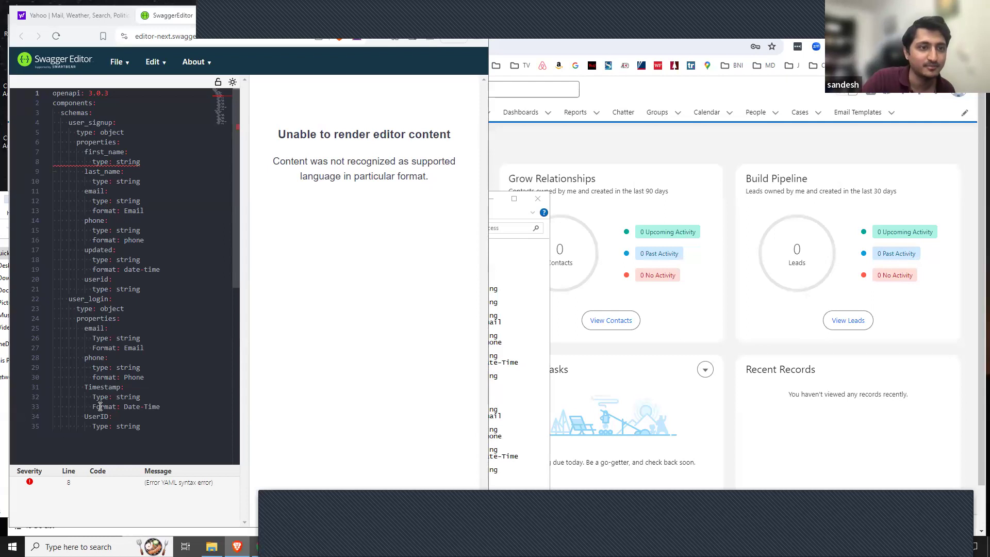
click(88, 387)
key(Delete)
text(t)
click(95, 377)
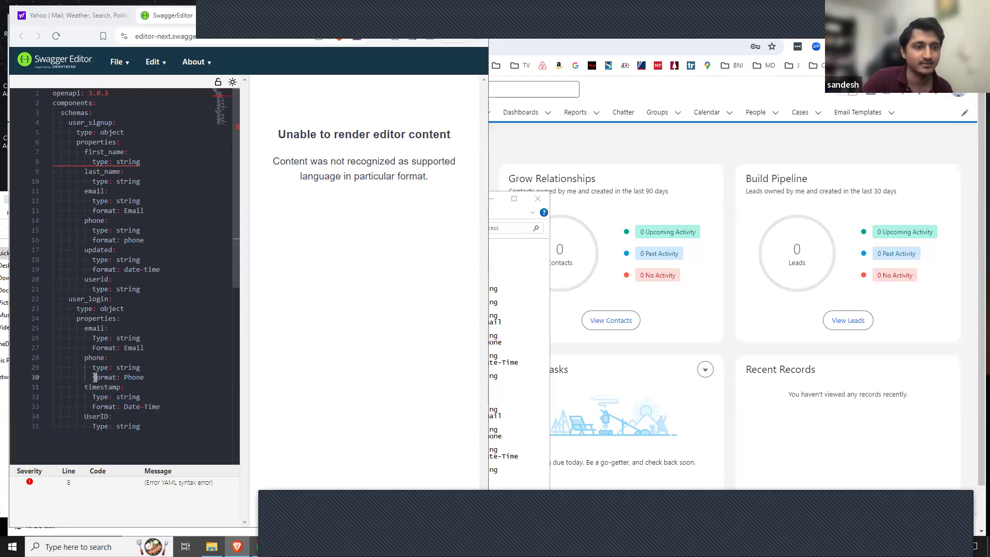
key(Delete)
text(f)
click(95, 397)
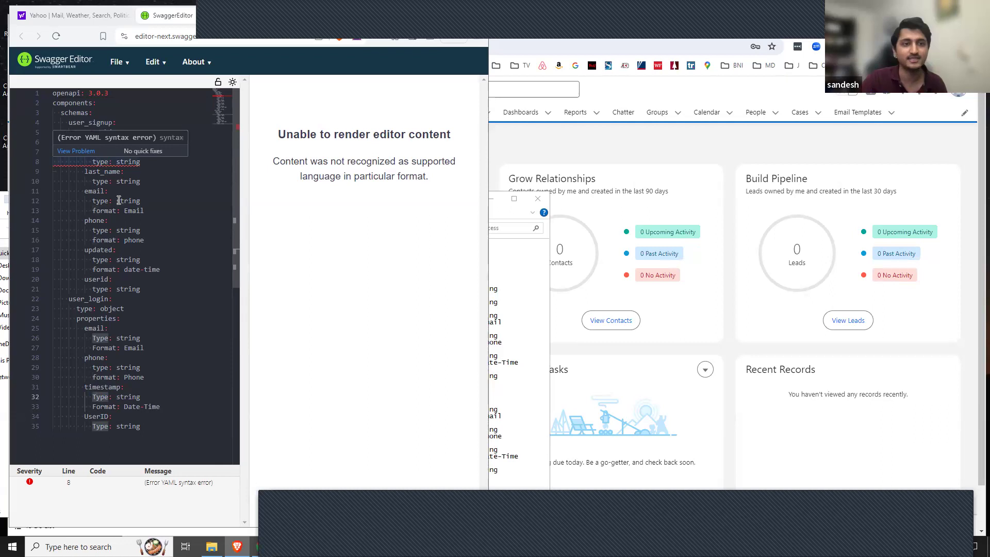
View the details of the problem flagged on line 8 and close them again
mouse_move(109, 162)
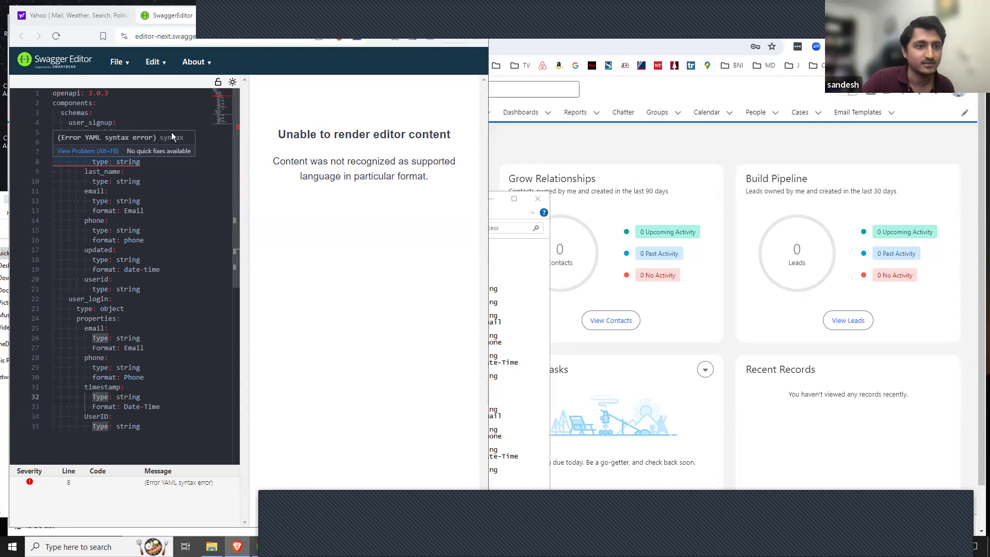
click(82, 150)
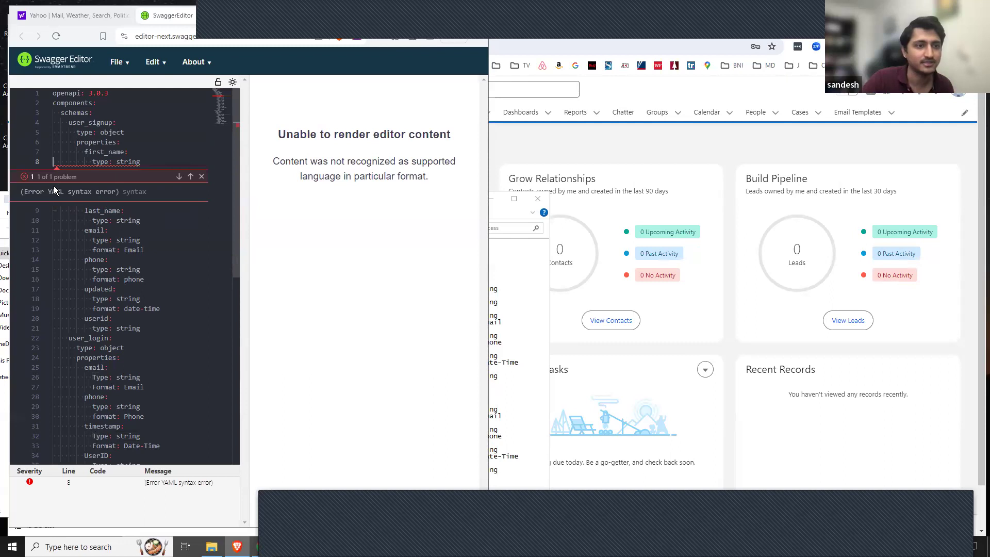
click(122, 250)
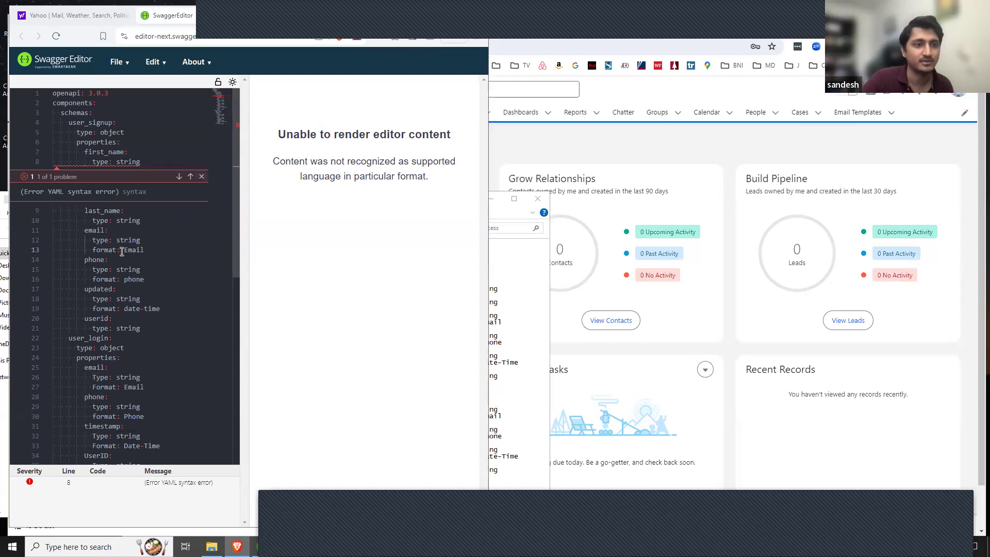
click(202, 176)
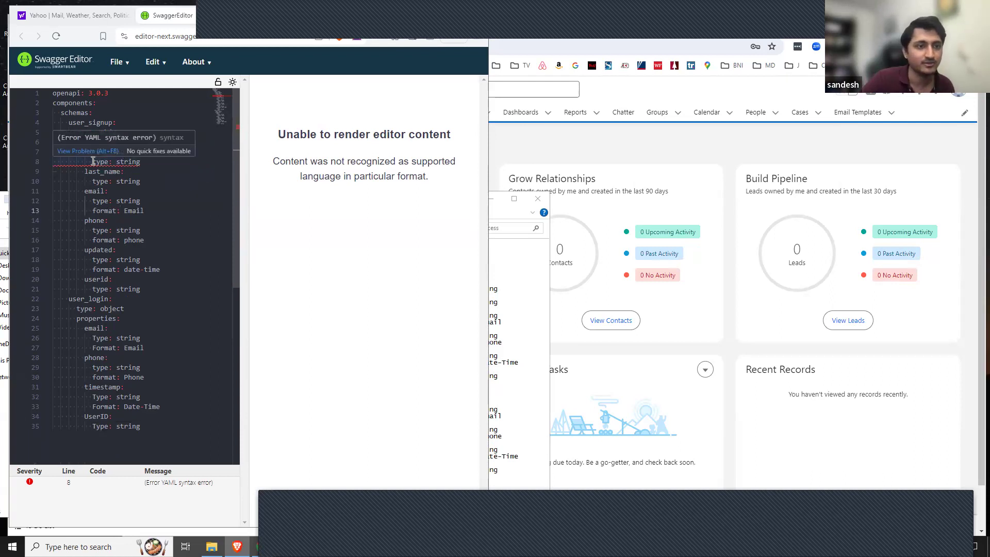
click(109, 192)
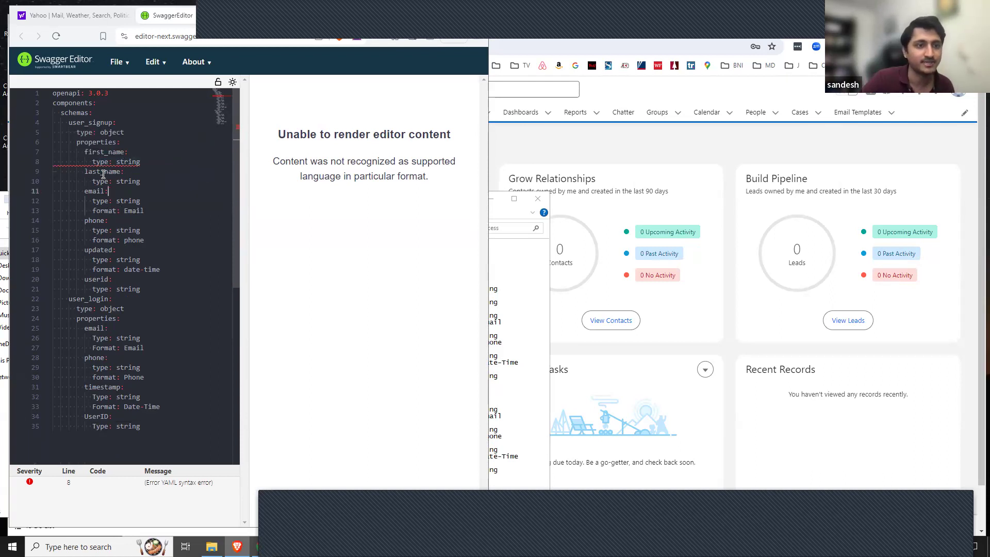
Try the type line under first_name one indent level further out, then restore its indentation
click(93, 162)
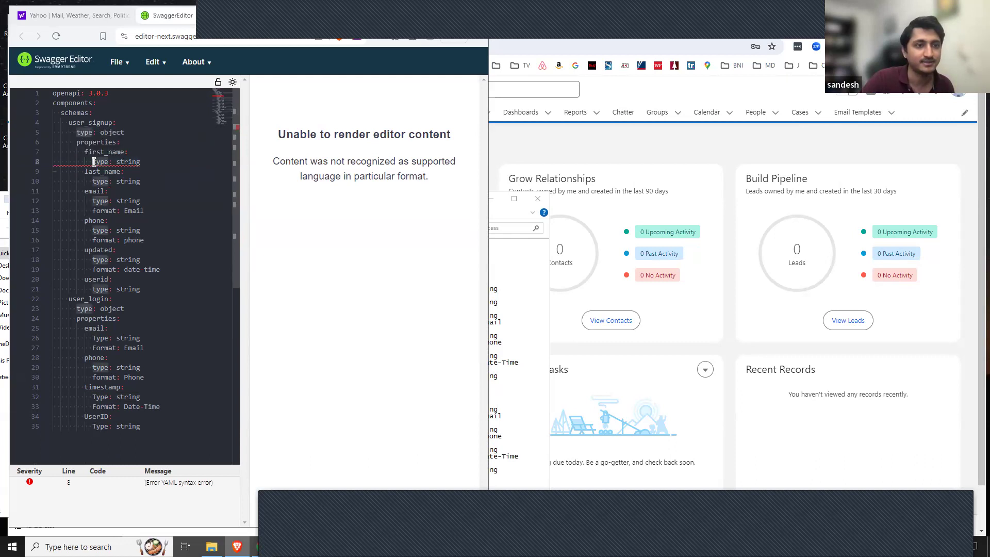
key(BackSpace)
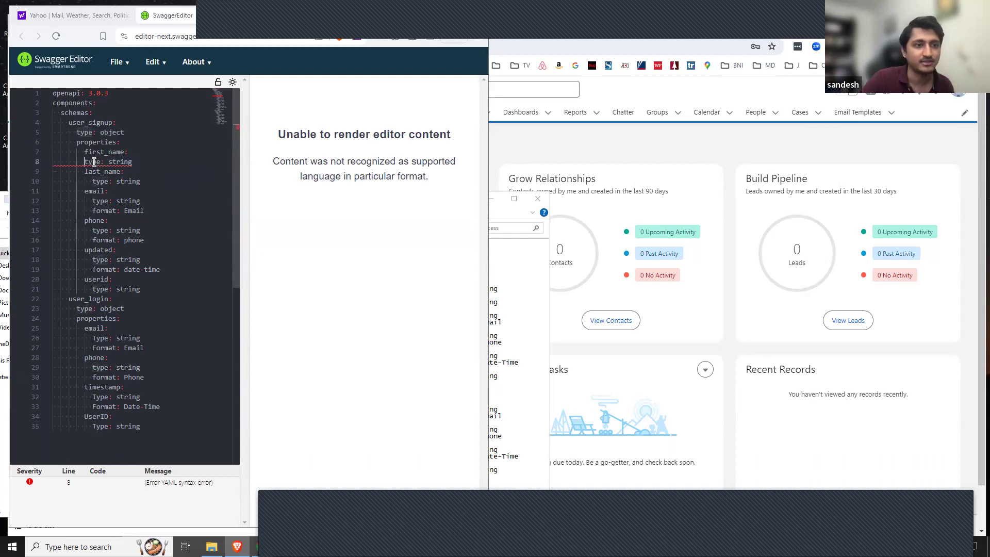
key(BackSpace)
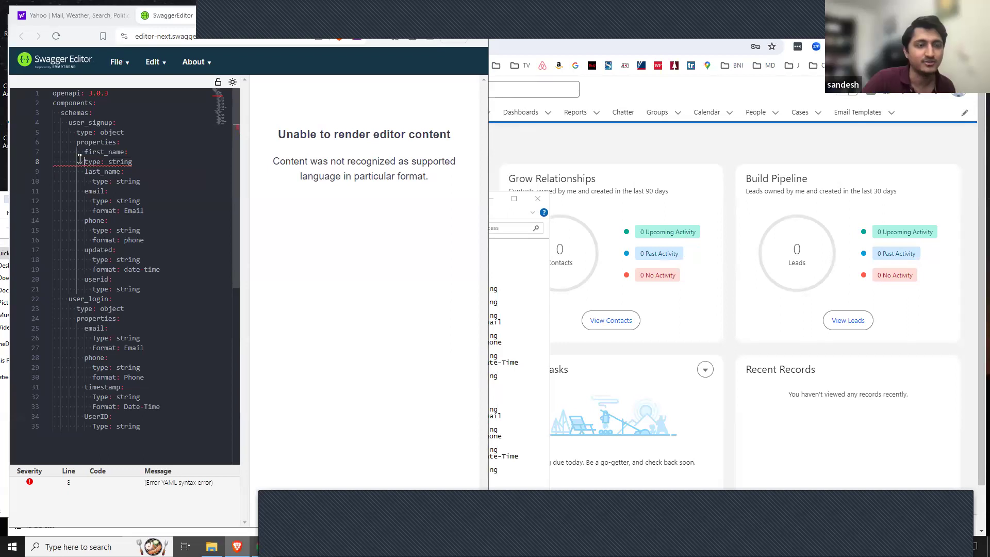
click(107, 161)
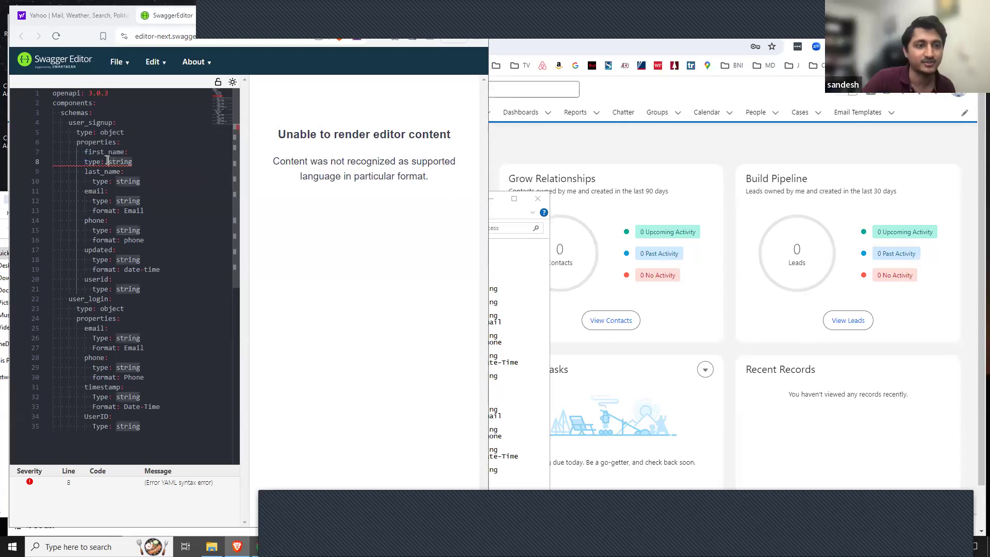
key(BackSpace)
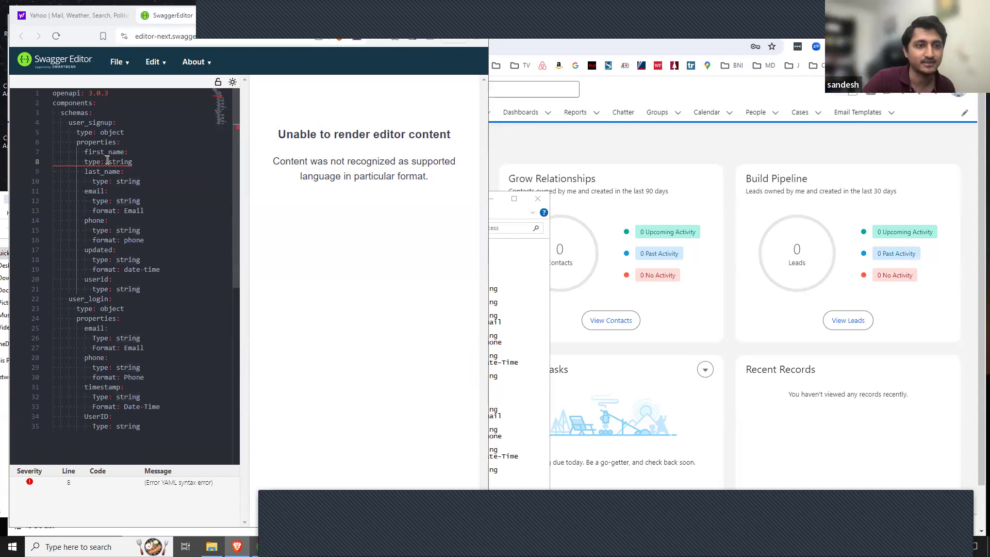
click(86, 162)
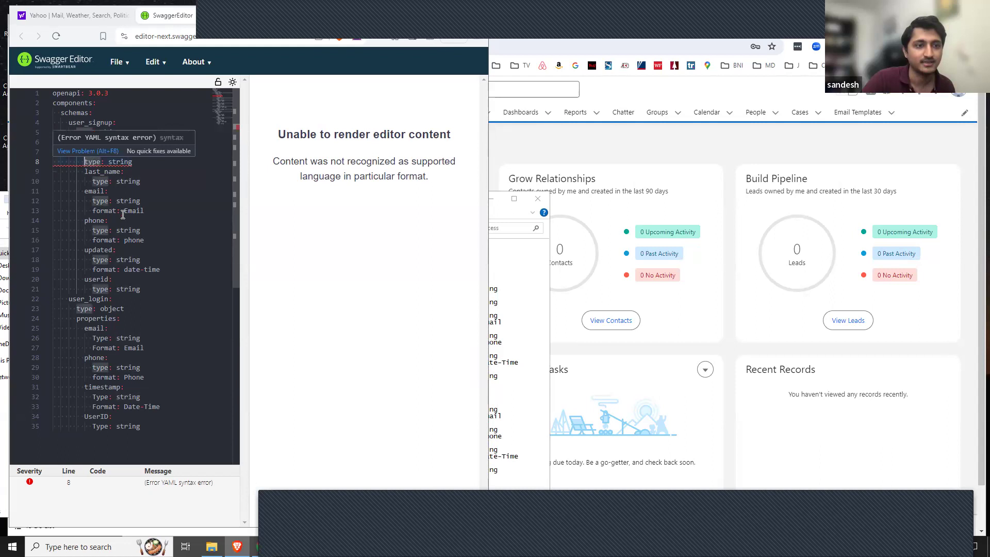
key(Tab)
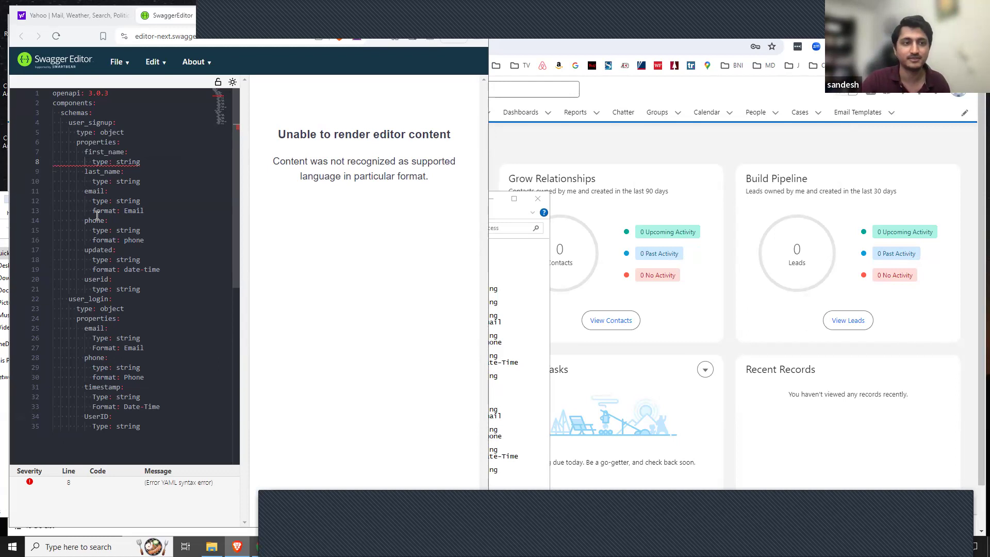
Copy the entire YAML definition from the openapi line through the last type line of user_login
key(ctrl+a)
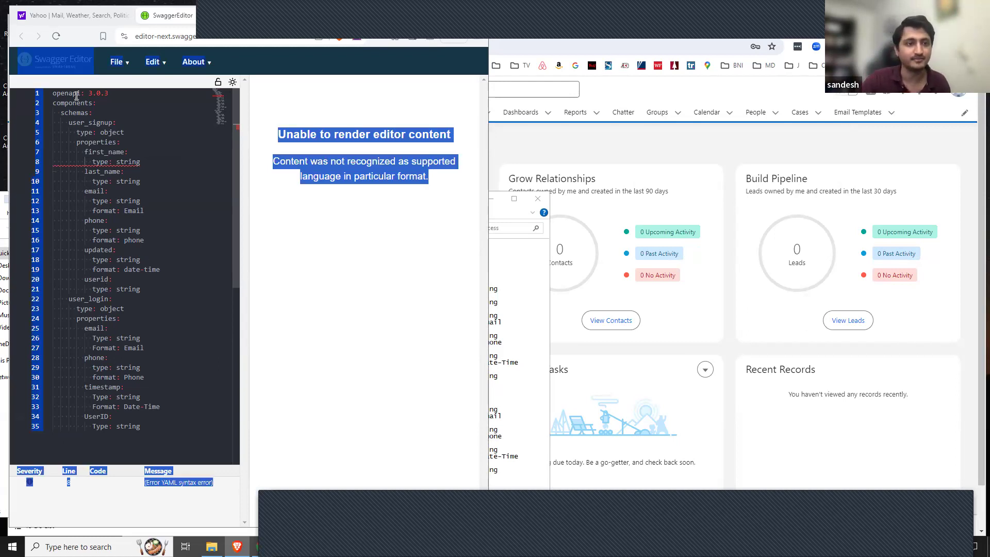
drag(53, 93, 149, 410)
key(ctrl+c)
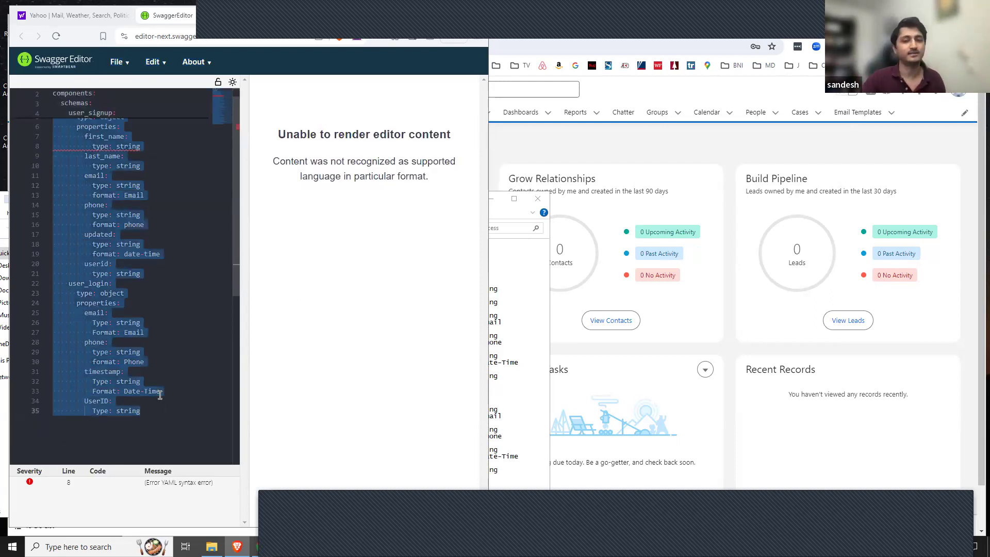
Minimize File Explorer and switch to the Debbieschema.yaml window in Notepad
click(522, 316)
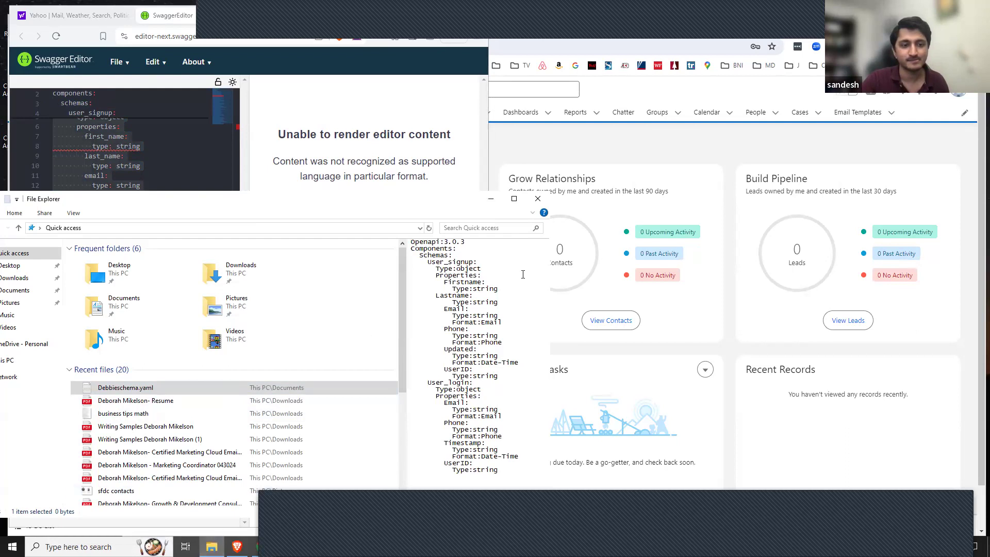
click(490, 200)
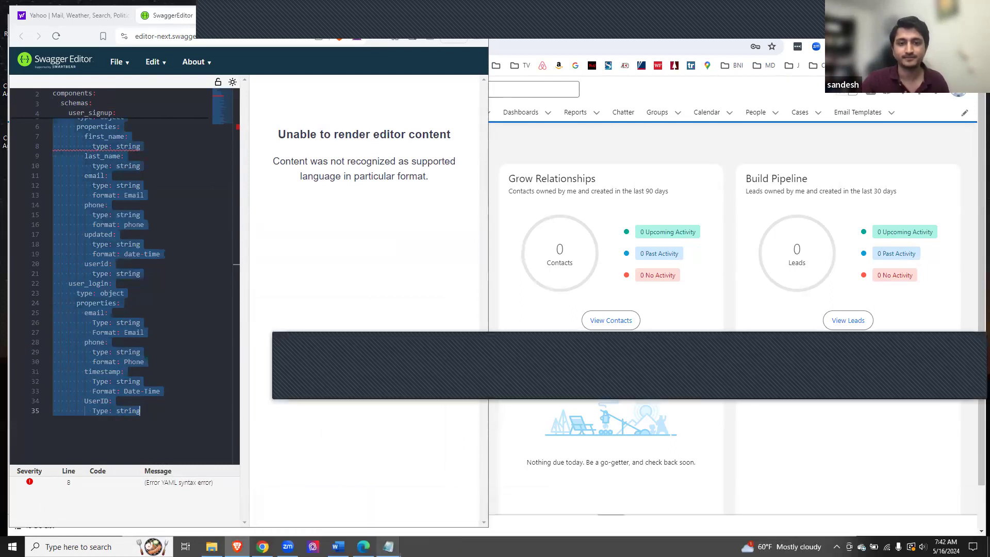
click(389, 547)
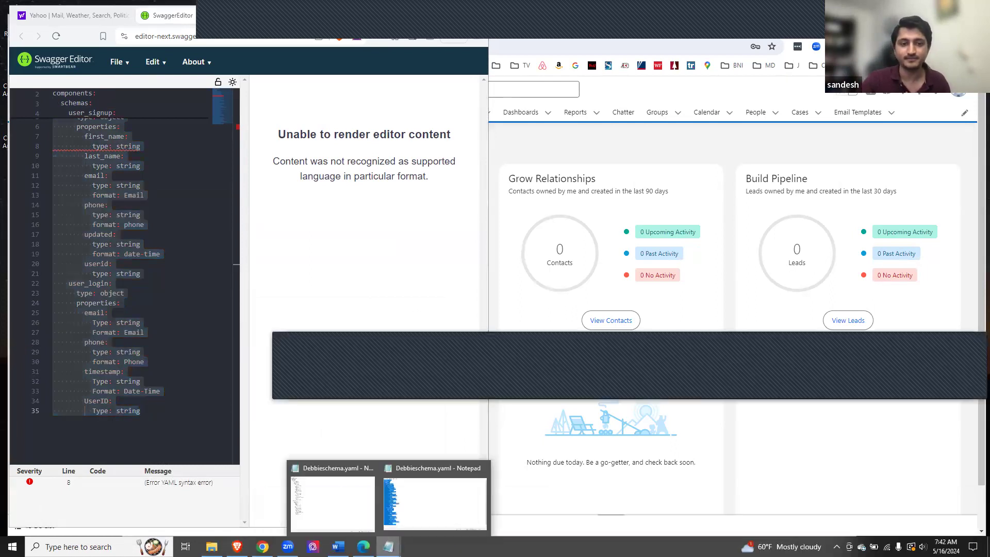
click(433, 507)
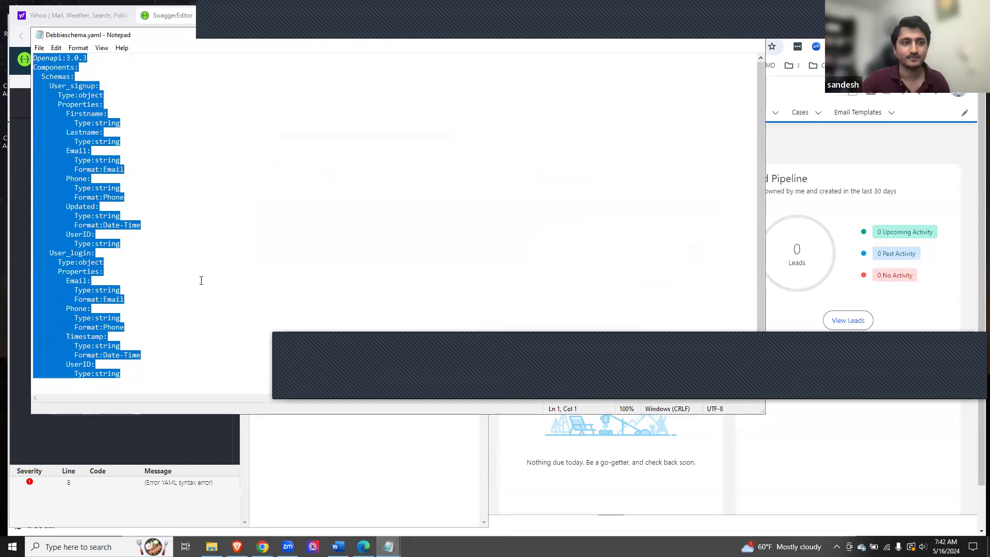
Replace the entire contents of Debbieschema.yaml with the copied definition, save the file and minimize Notepad
key(ctrl+v)
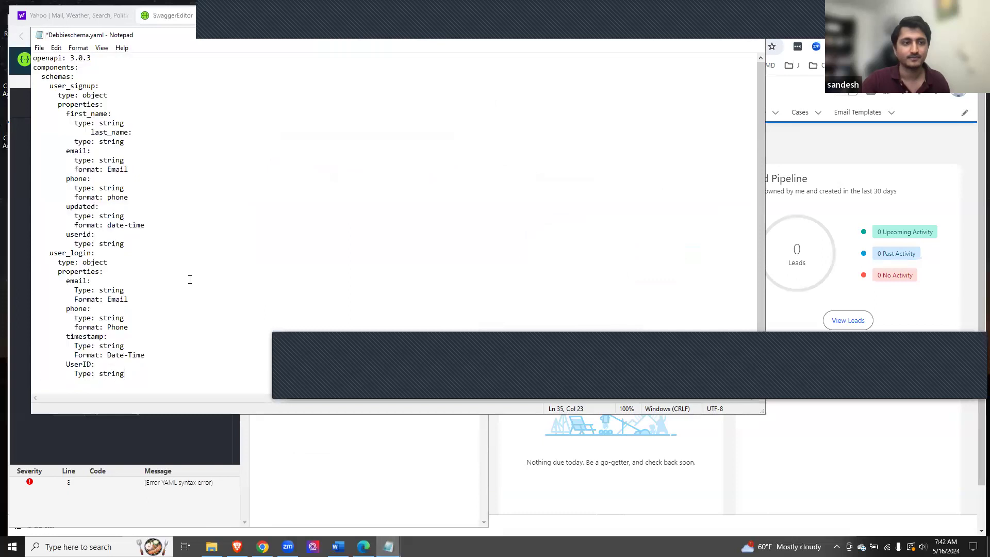
click(40, 48)
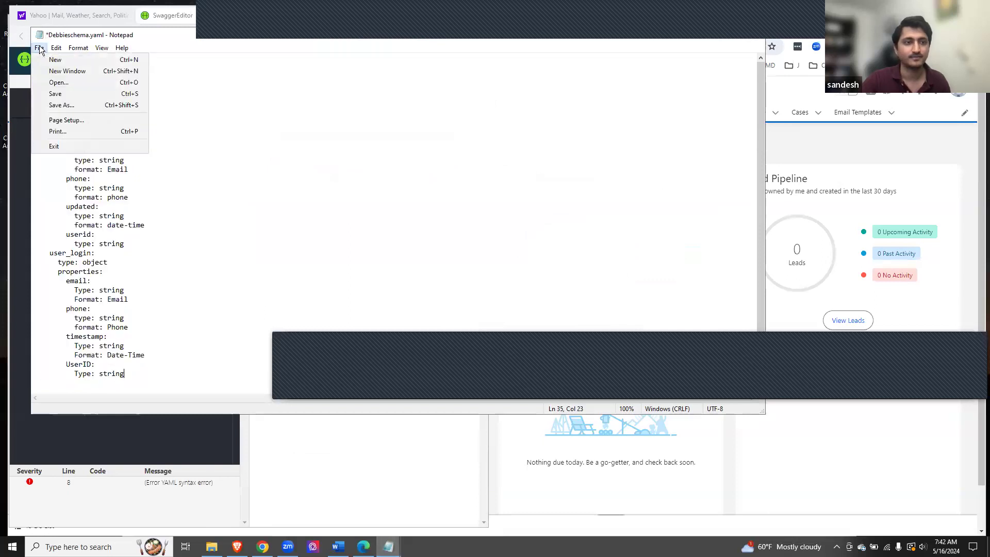
click(56, 95)
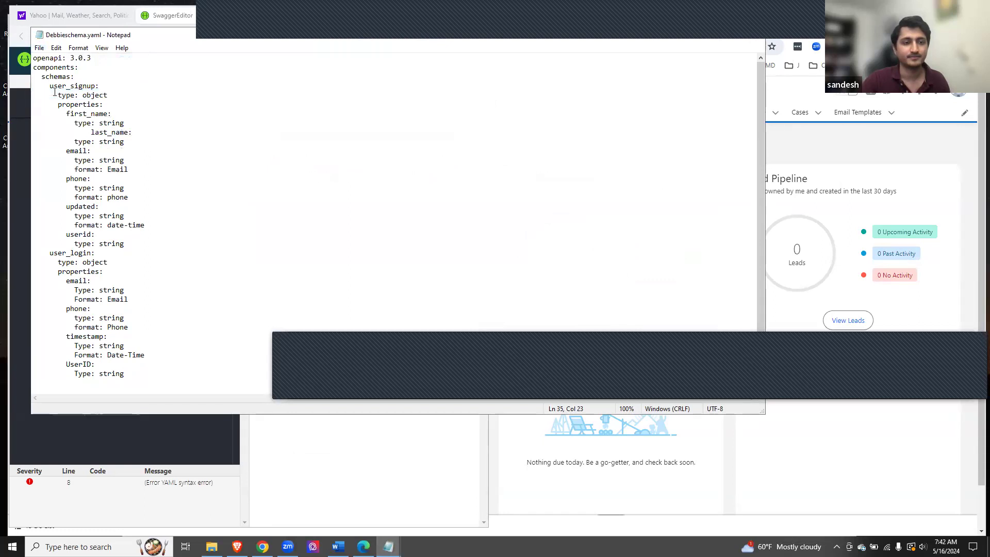
click(707, 37)
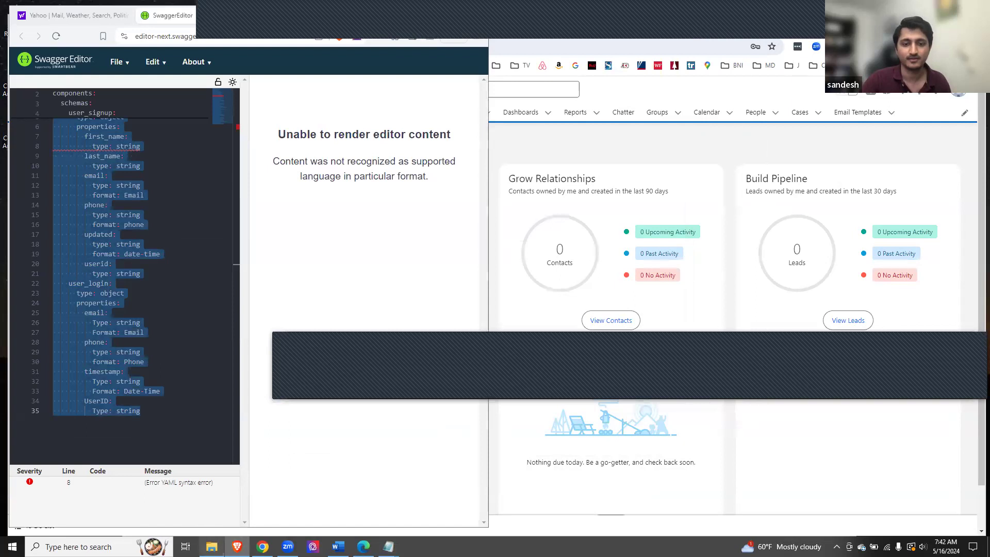
Clear the Swagger Editor and PDF windows out of the way and switch to the Ingestion API connector page in Salesforce Data Cloud Setup
click(211, 547)
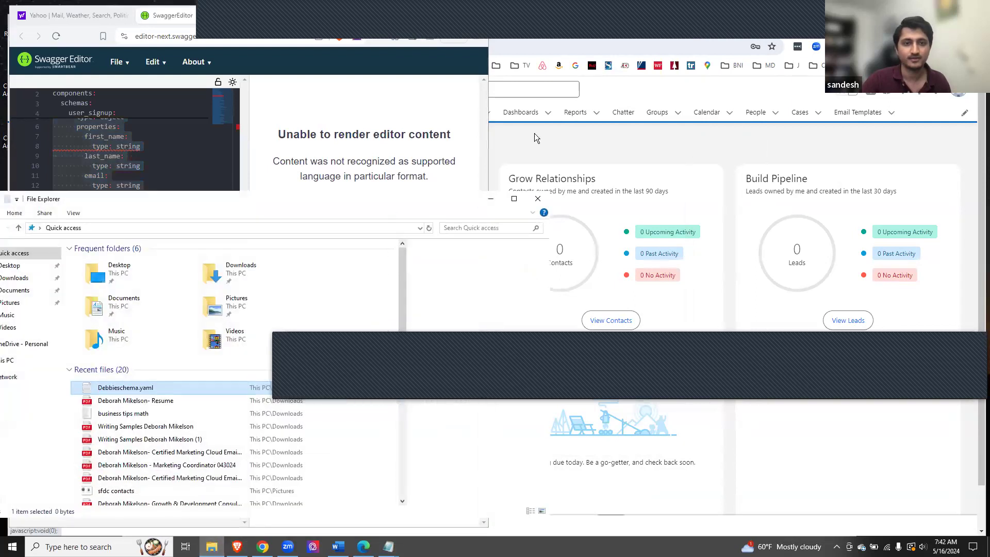
click(324, 66)
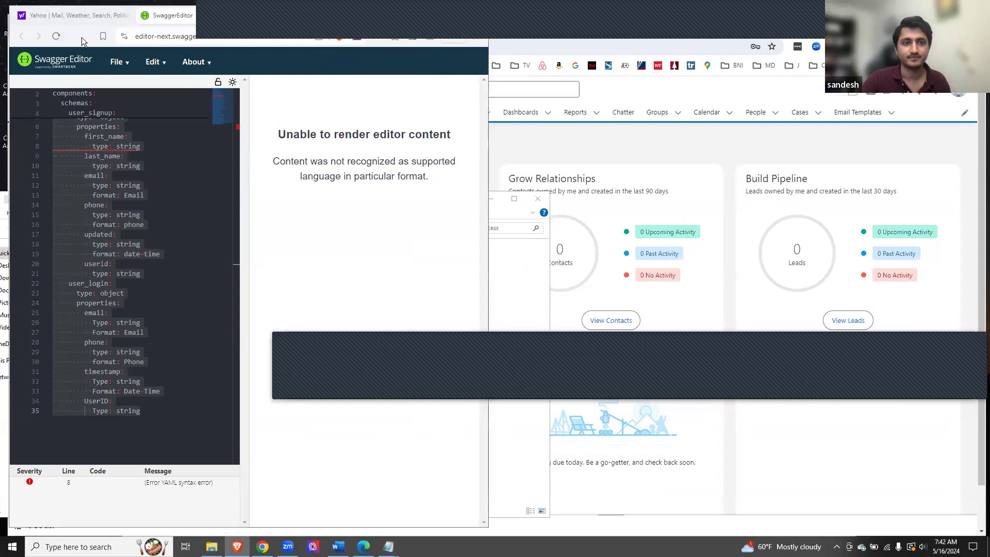
drag(337, 12, 345, 118)
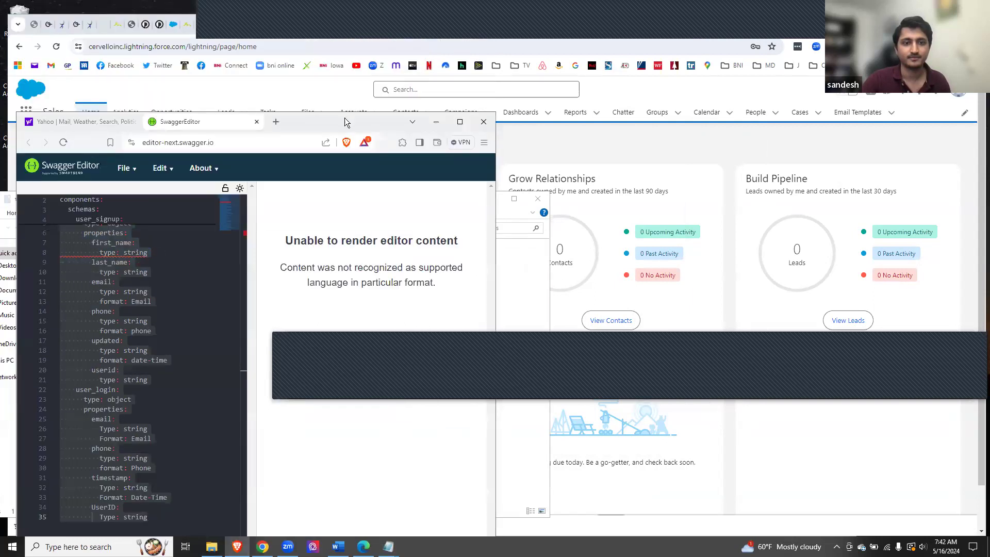
click(434, 122)
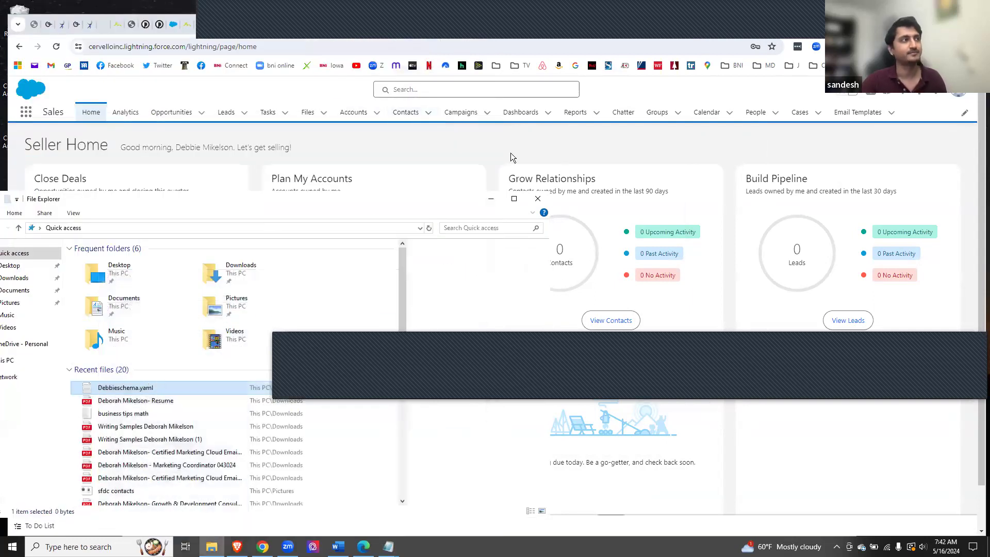
click(549, 138)
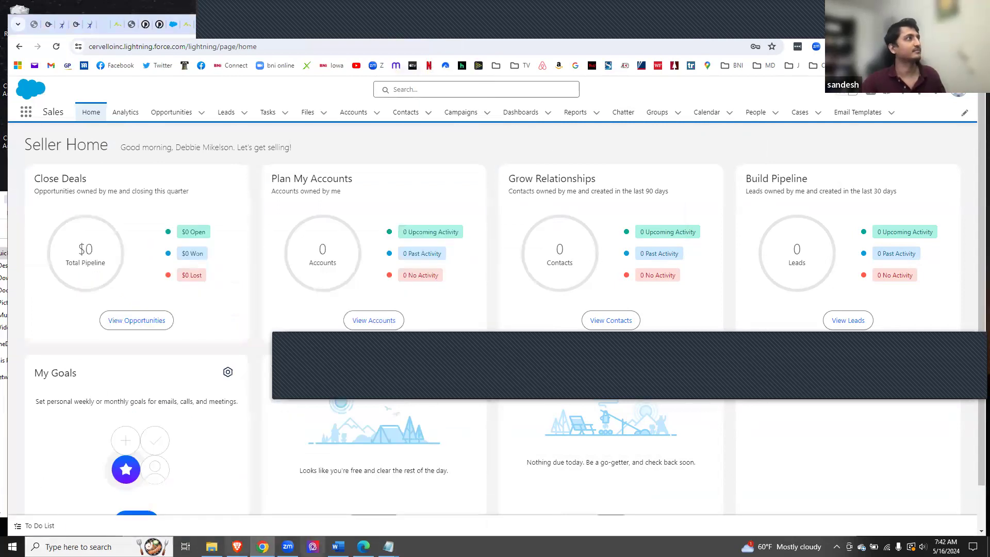
click(363, 546)
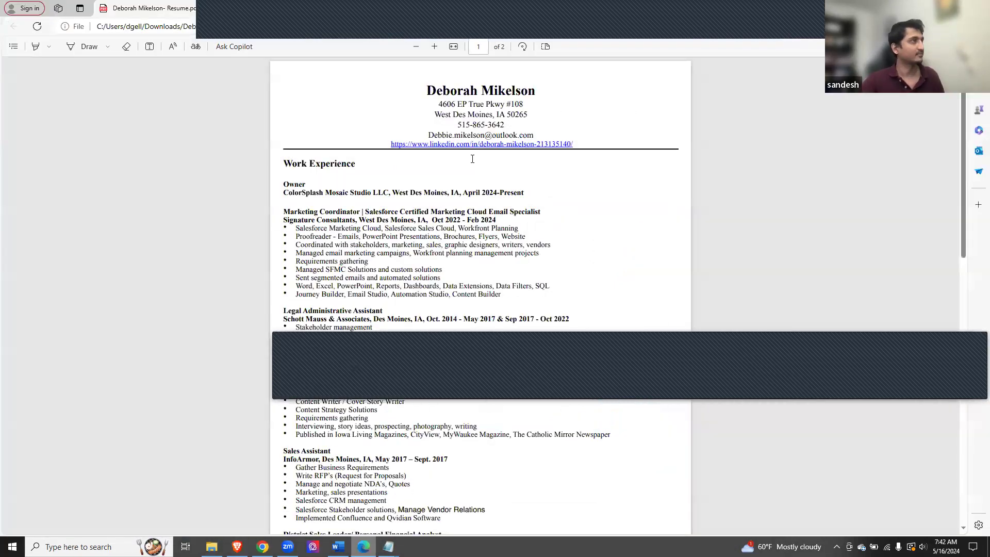
click(929, 8)
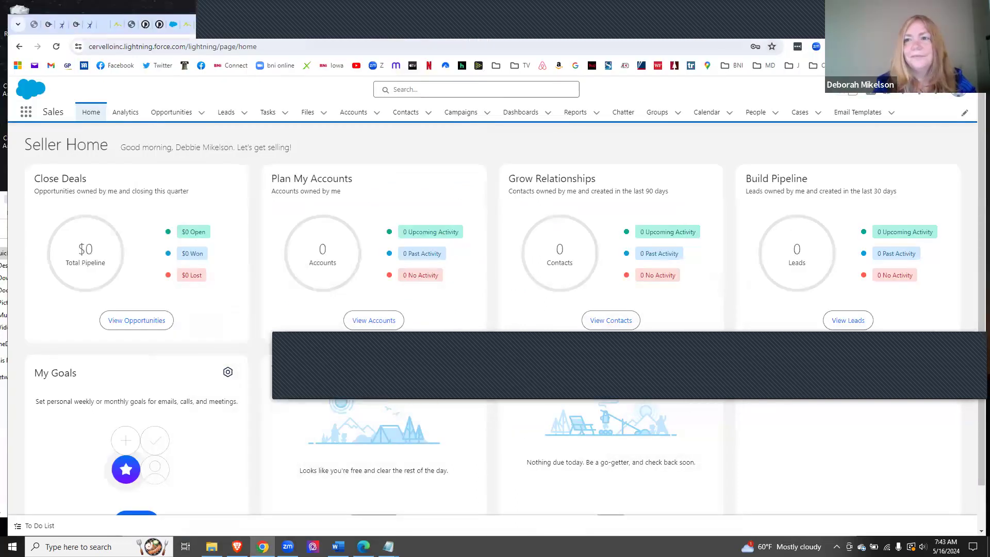
click(845, 25)
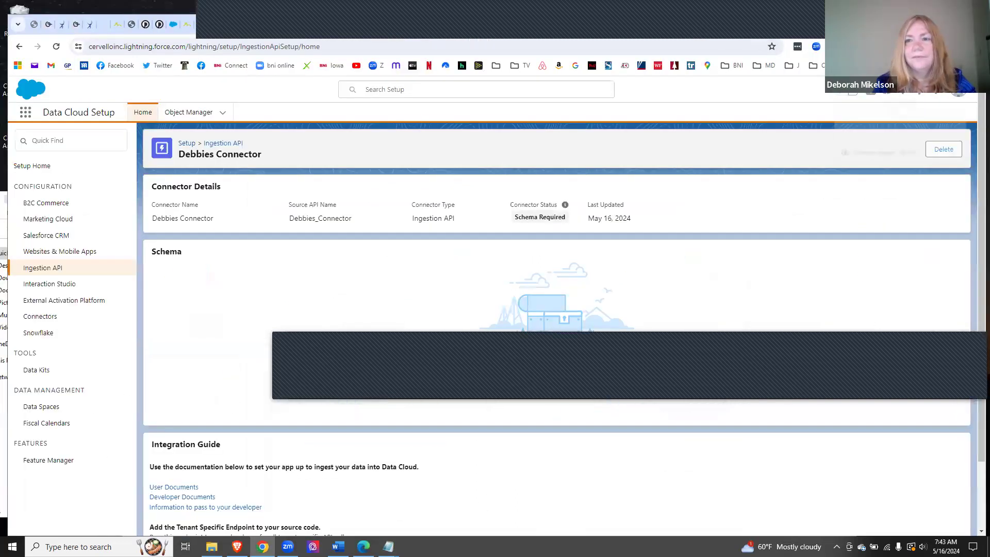
Try twice to upload Debbieschema.yaml from File Explorer as the connector's schema, dismissing the upload dialog each time
click(211, 547)
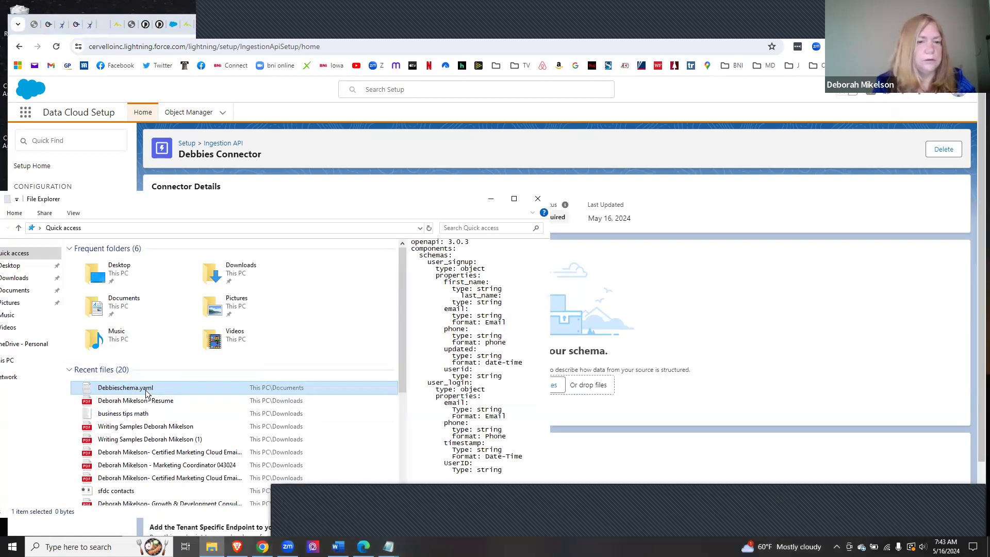
drag(149, 393, 584, 392)
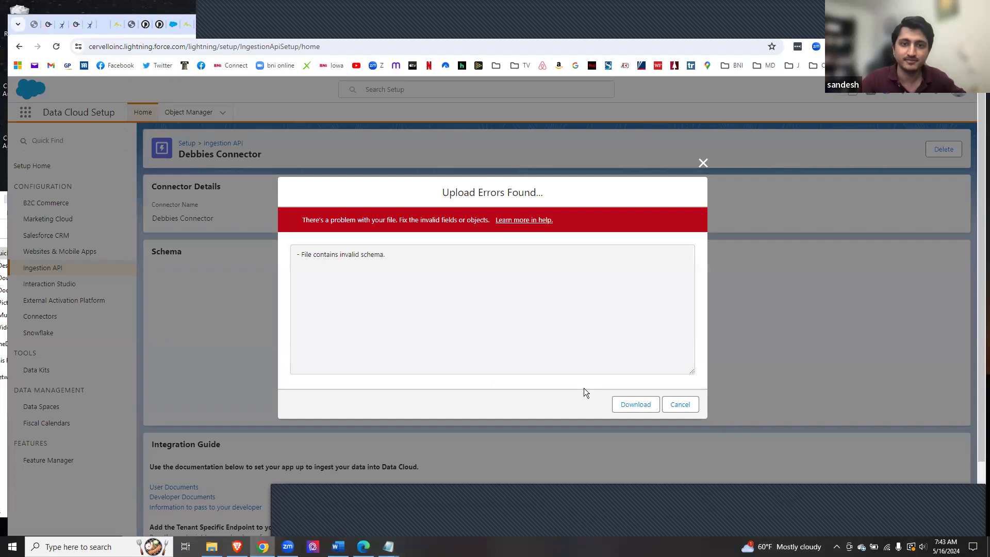
click(675, 406)
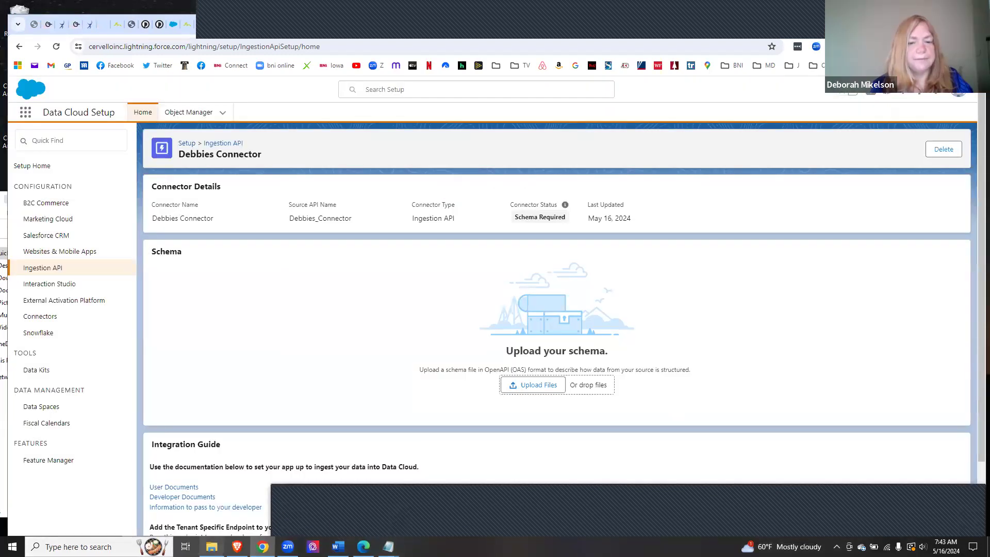
mouse_move(211, 547)
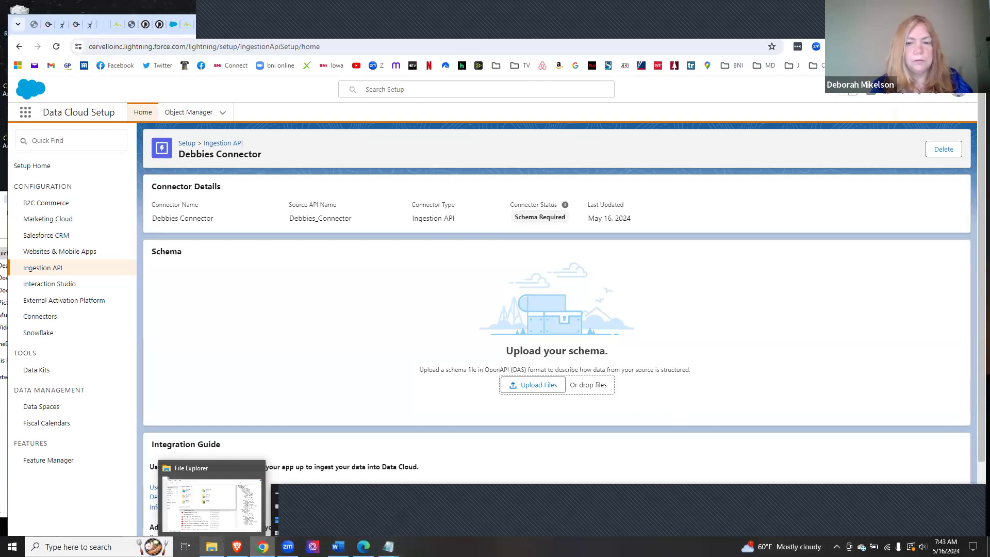
click(211, 503)
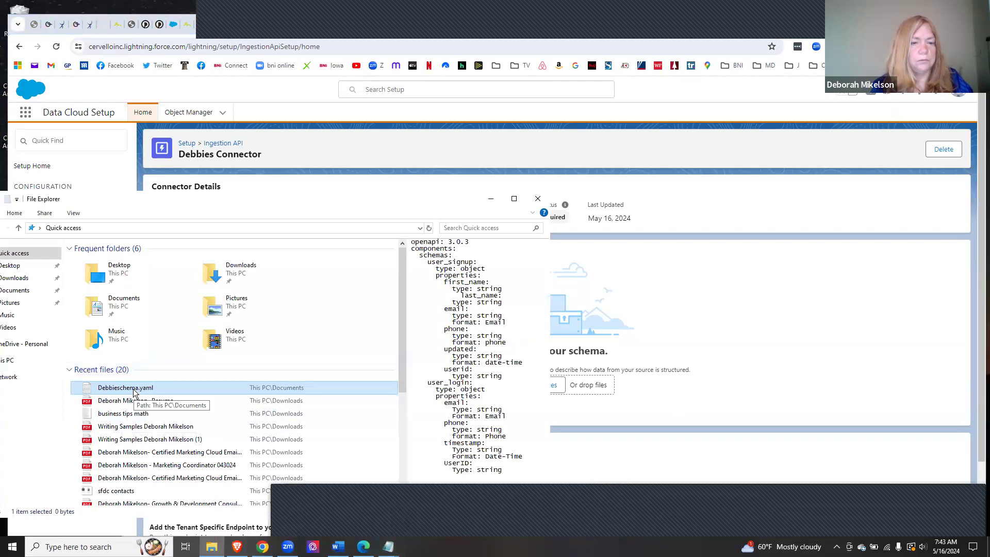
drag(134, 393, 591, 384)
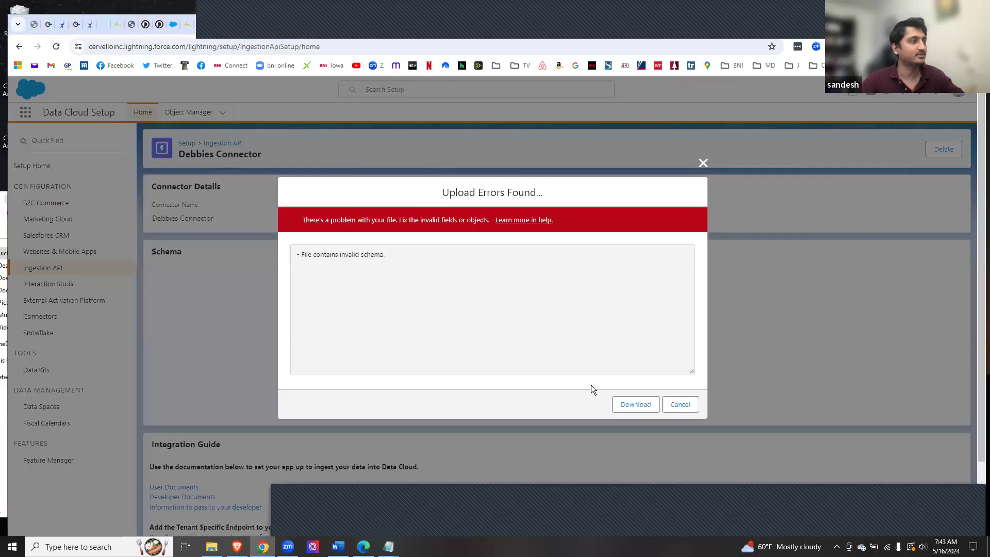
click(679, 404)
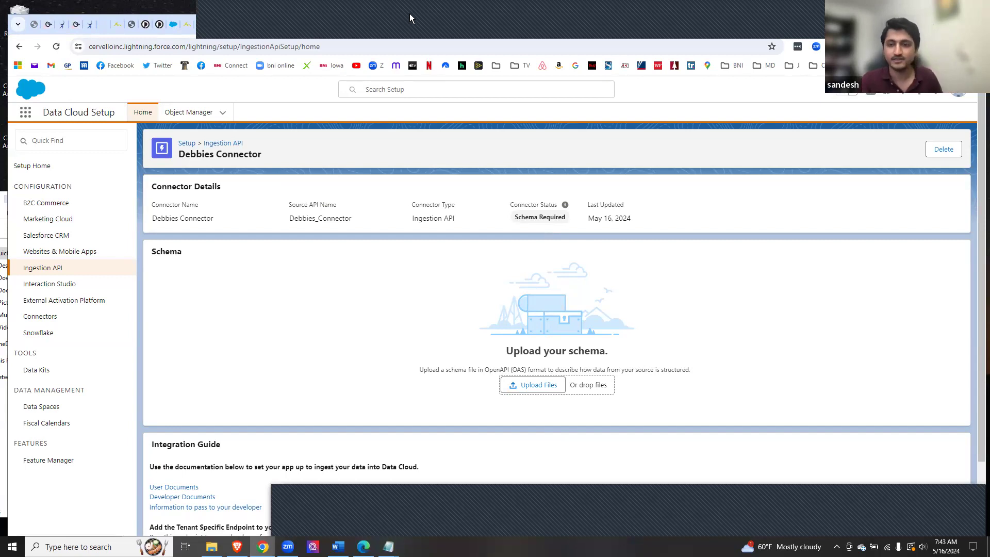
Open the meeting chat, close the duplicate Debbieschema.yaml window and switch to the remaining one in Notepad
click(423, 13)
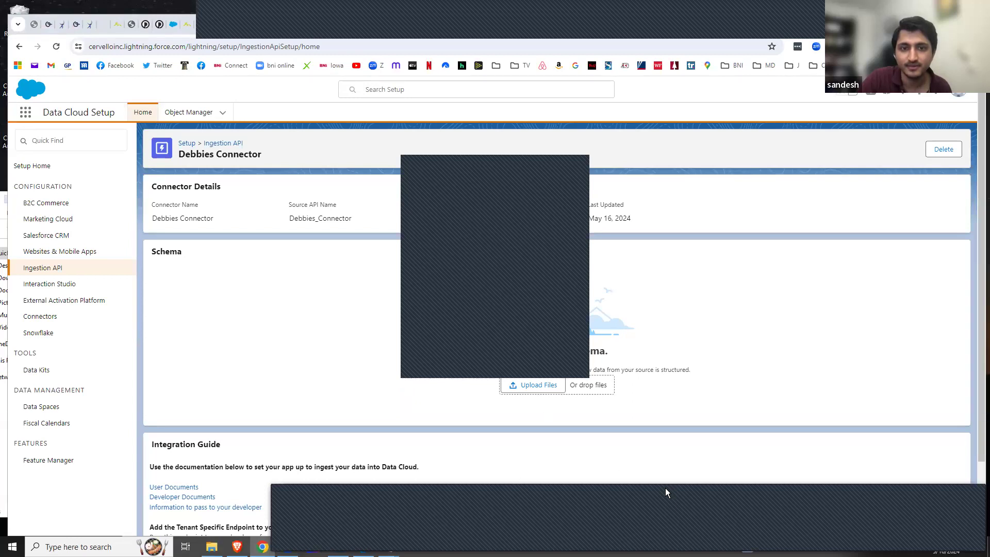
mouse_move(389, 544)
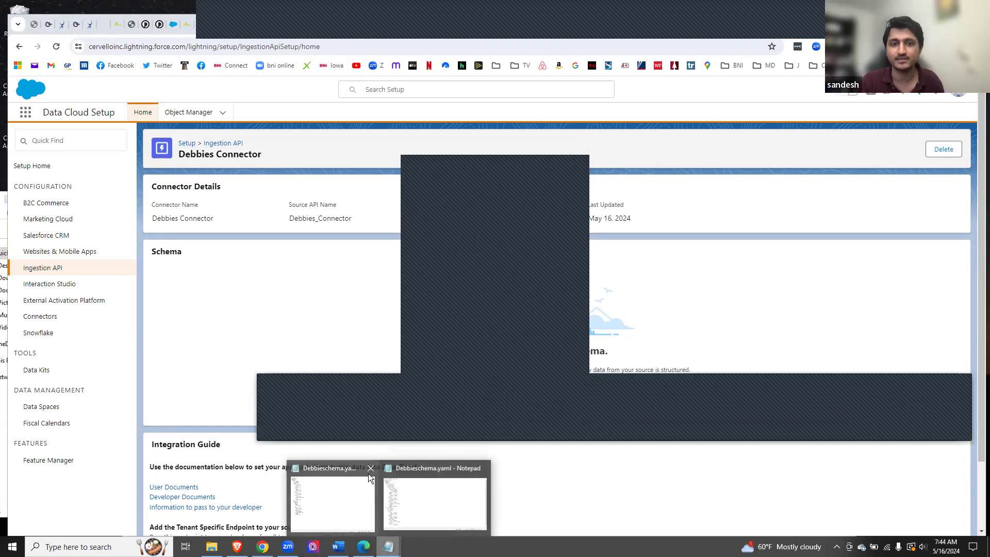
click(368, 467)
click(404, 494)
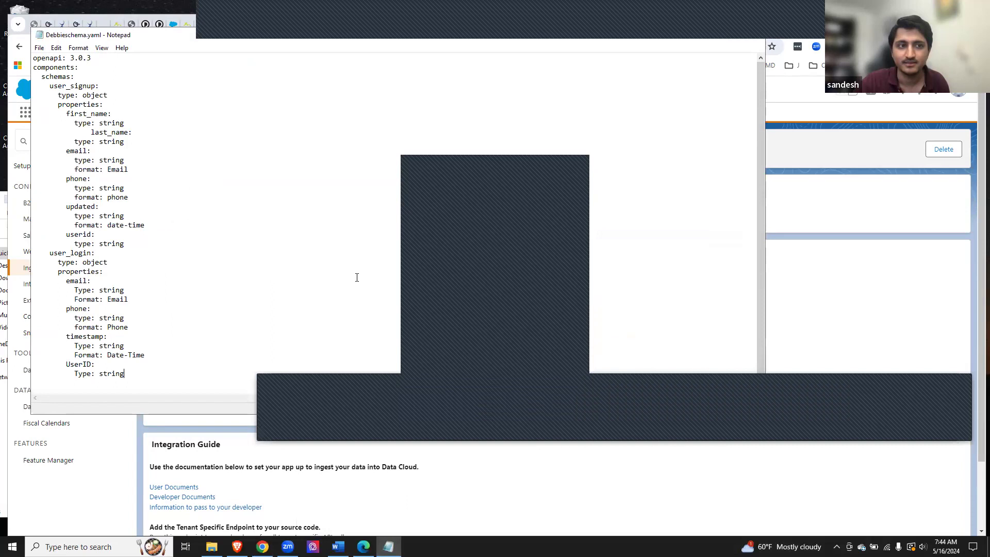
Replace the whole text of Debbieschema.yaml with the text copied from the meeting chat
click(551, 164)
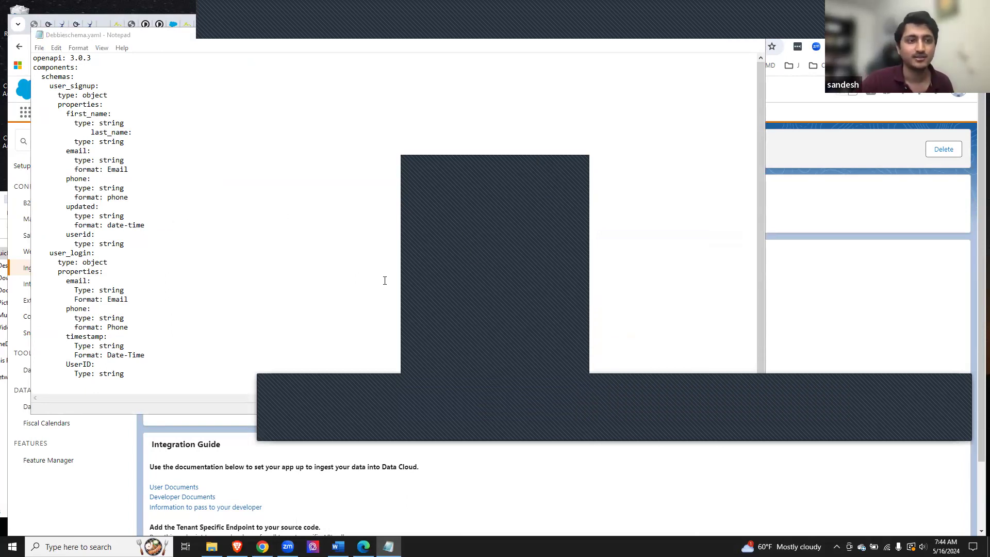
click(218, 295)
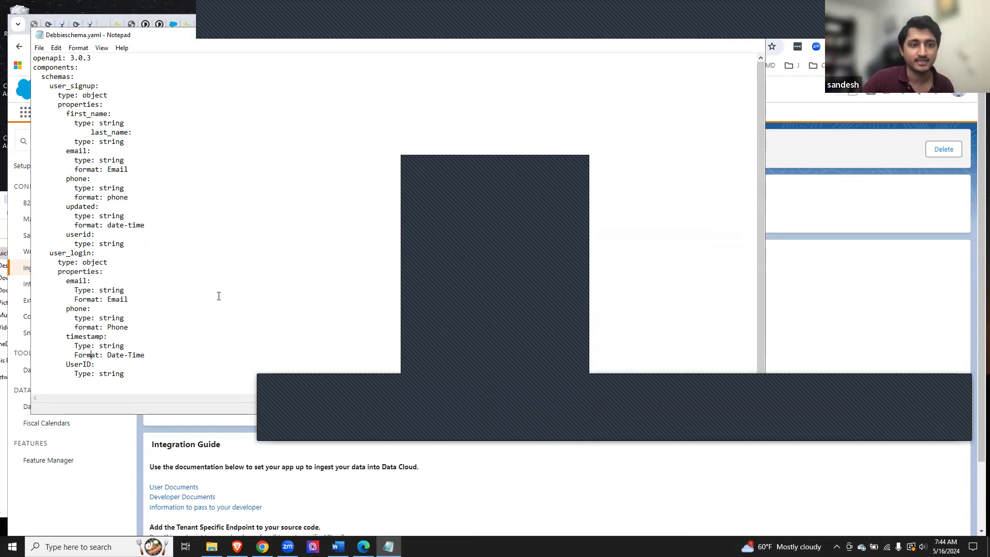
drag(135, 369, 23, 60)
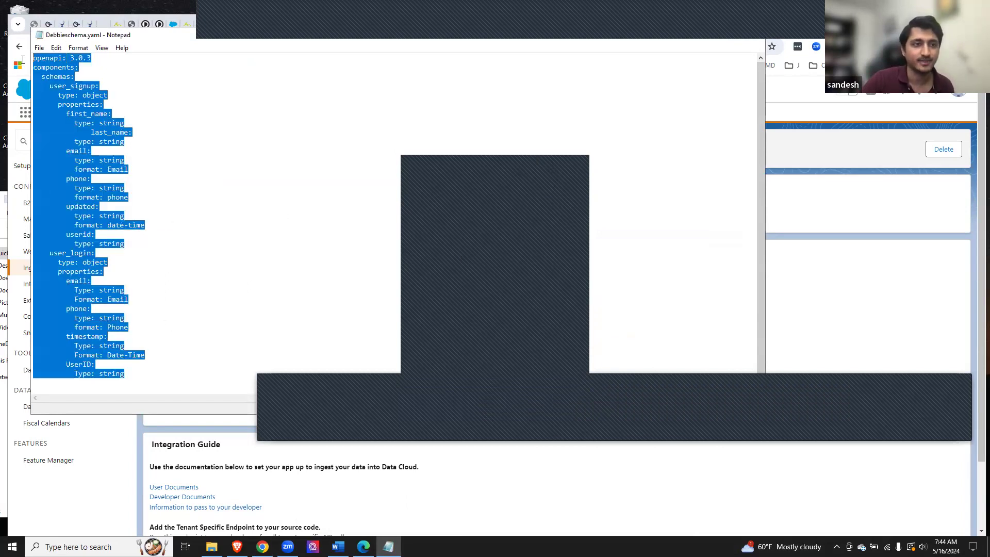
key(ctrl+v)
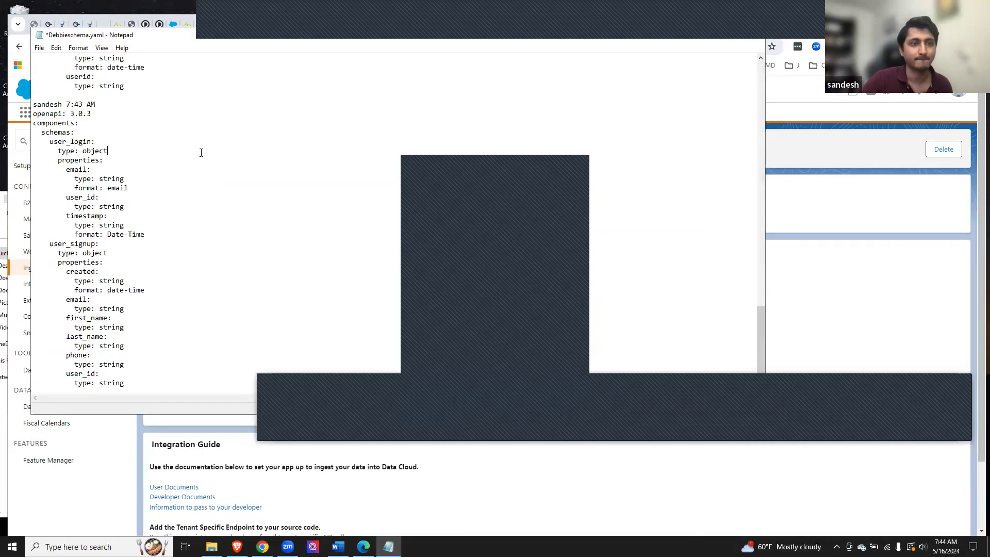
Look back through the pasted chat text to examine the schema versions and comments it contains
key(Up)
key(Up)
key(Up)
key(Up)
key(Up)
key(Up)
key(Up)
key(Up)
key(Up)
key(Up)
key(Up)
key(Up)
key(Up)
key(Up)
key(Up)
key(Up)
key(Up)
key(Up)
key(Up)
key(Up)
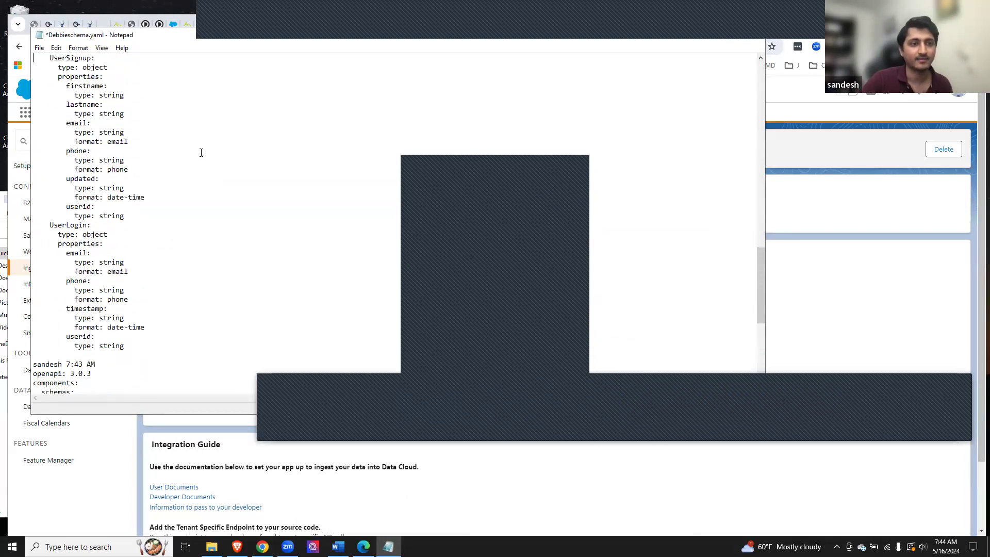
key(Up)
key(Up)
key(Up)
key(Up)
key(Up)
key(Up)
key(Up)
key(Up)
key(Up)
key(Up)
key(Up)
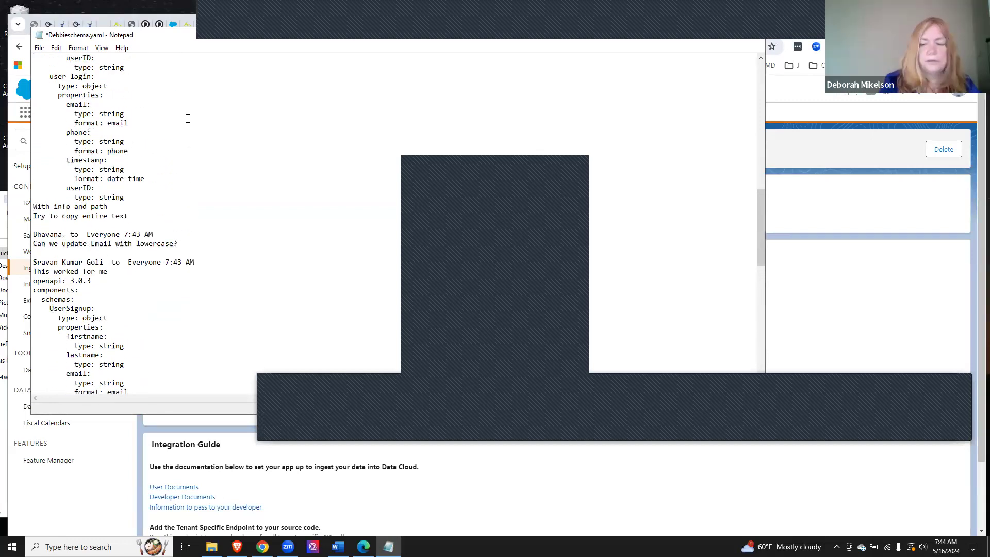
Copy and delete all the text in Debbieschema.yaml, leaving the file empty
key(ctrl+a)
key(ctrl+c)
key(Delete)
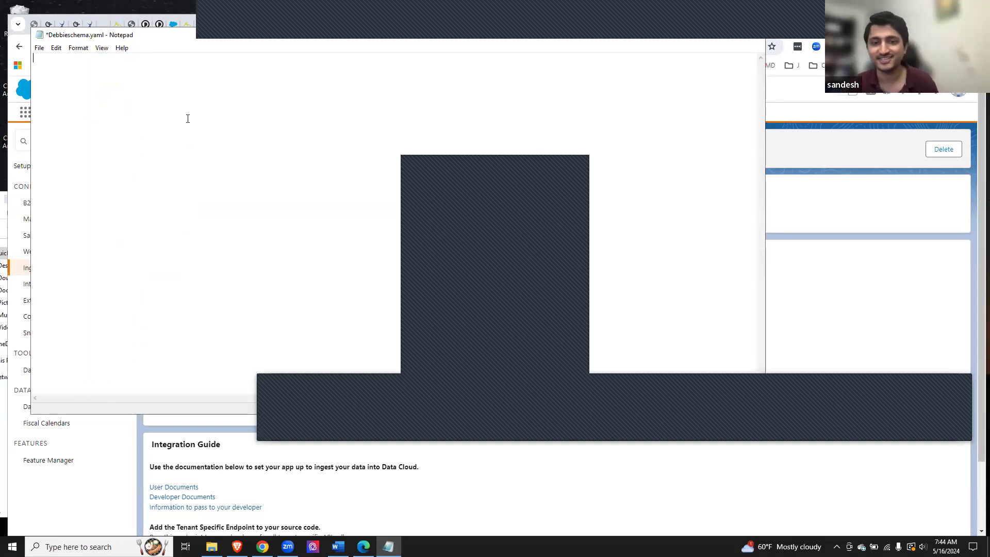
Paste only the openapi 3.0.3 definition with the user_login and user_signup schemas from the meeting chat into Debbieschema.yaml and save it
click(483, 222)
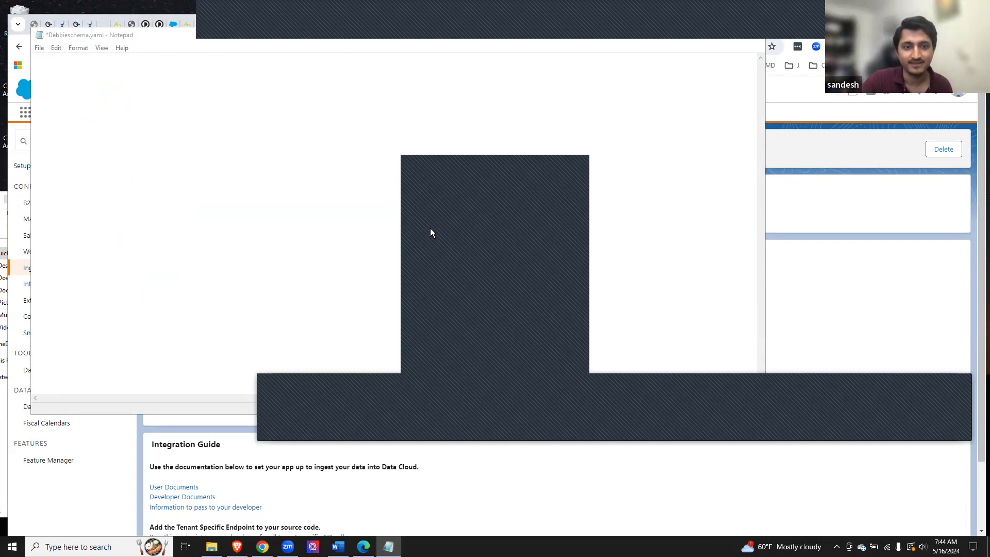
key(ctrl+v)
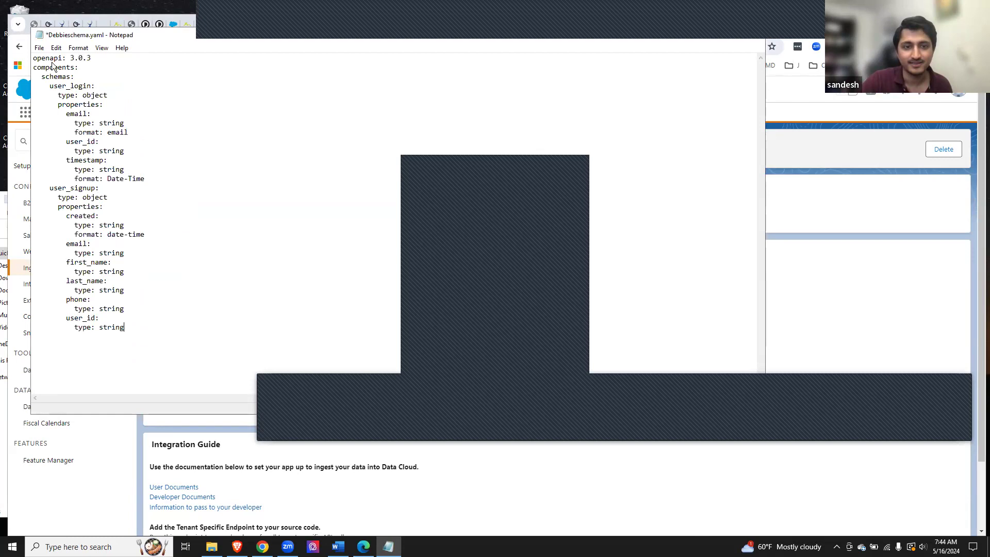
click(39, 48)
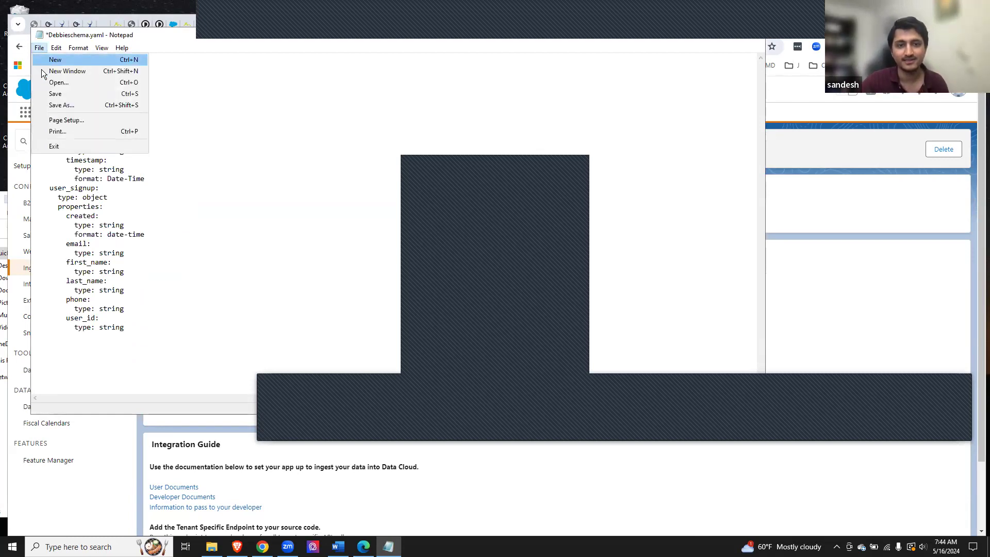
click(55, 94)
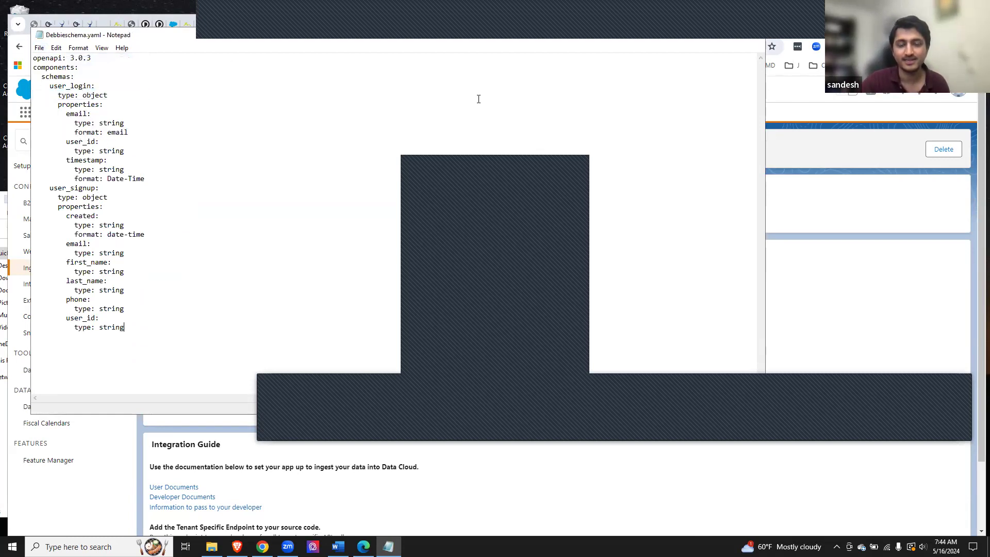
Load the saved Debbieschema.yaml into Debbies Connector's schema upload and preview the user_signup fields and data types
click(755, 36)
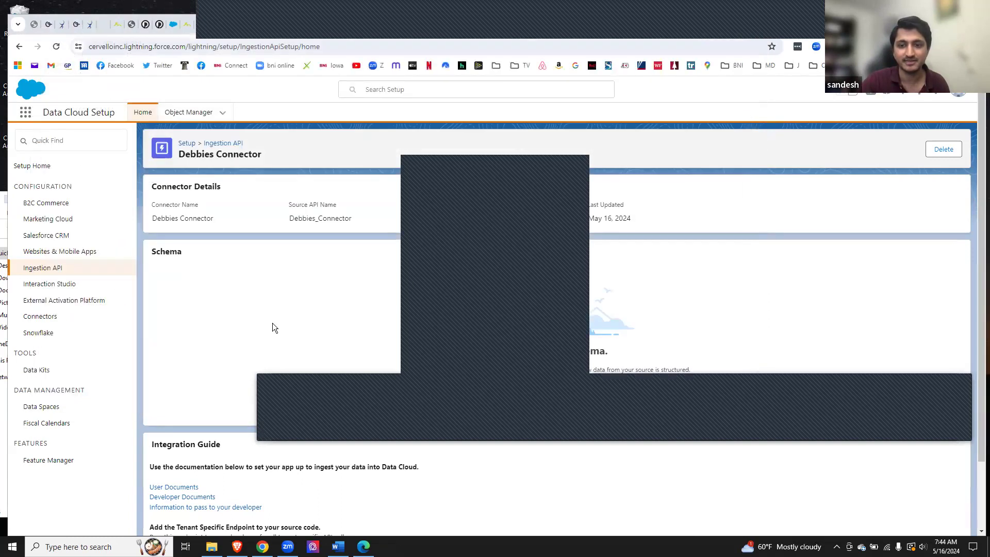
click(211, 546)
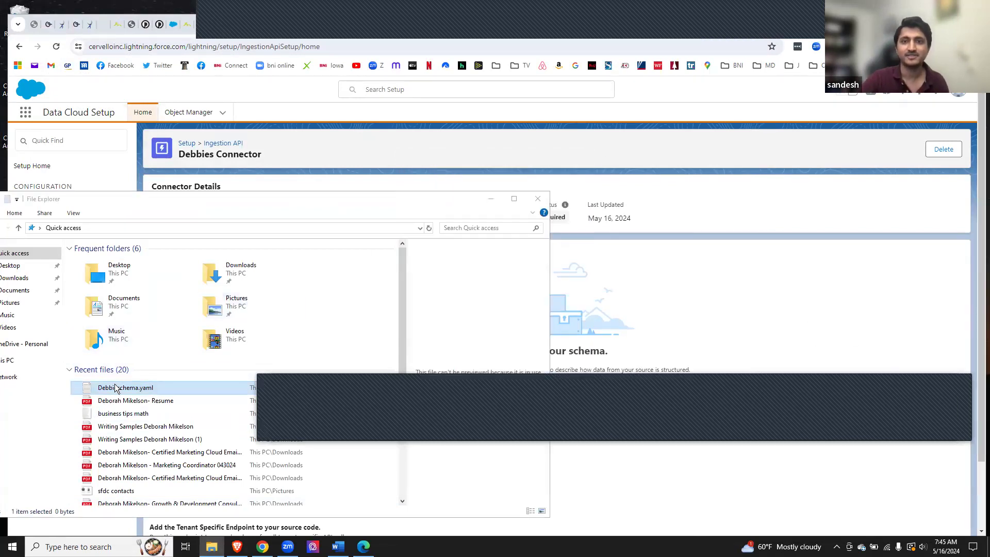
mouse_move(116, 389)
mouse_down()
mouse_move(619, 336)
mouse_move(129, 340)
mouse_move(120, 392)
mouse_up()
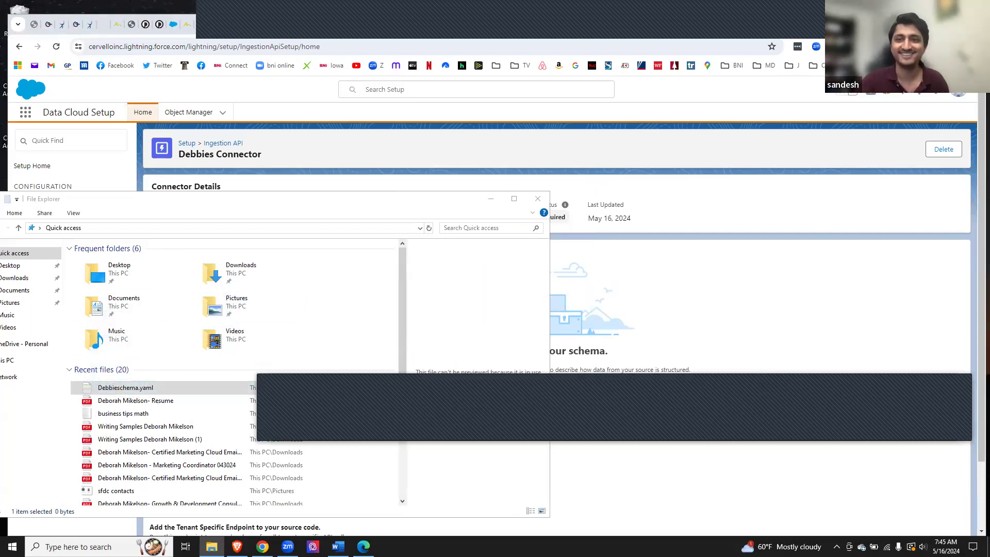
drag(125, 387, 587, 384)
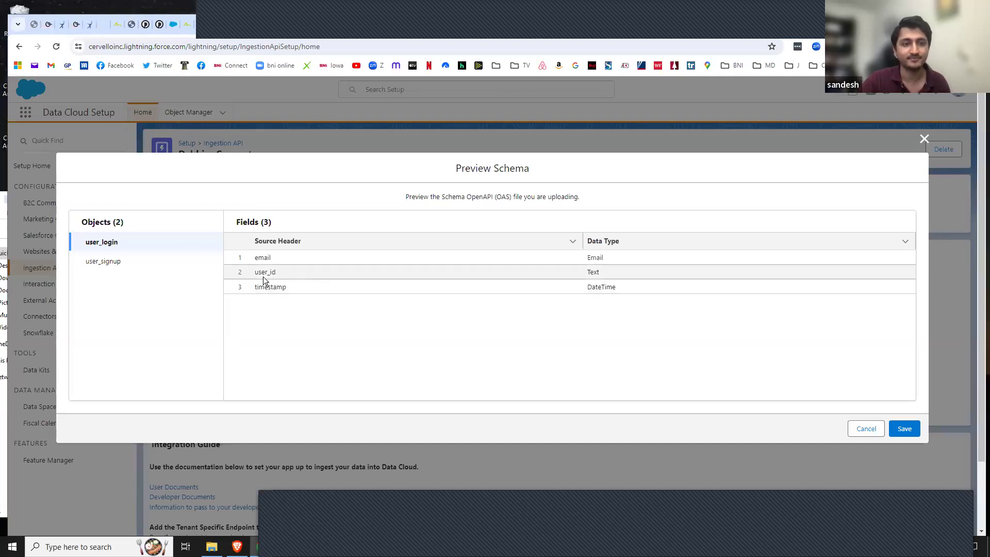
click(106, 261)
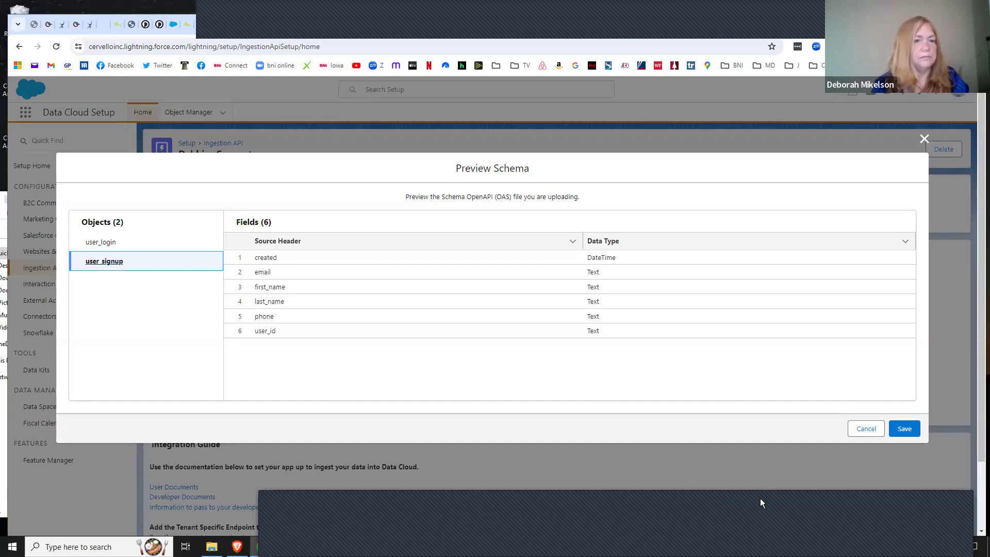
Reopen Debbieschema.yaml in Notepad and add "format: email" under the email property of user_signup
click(363, 546)
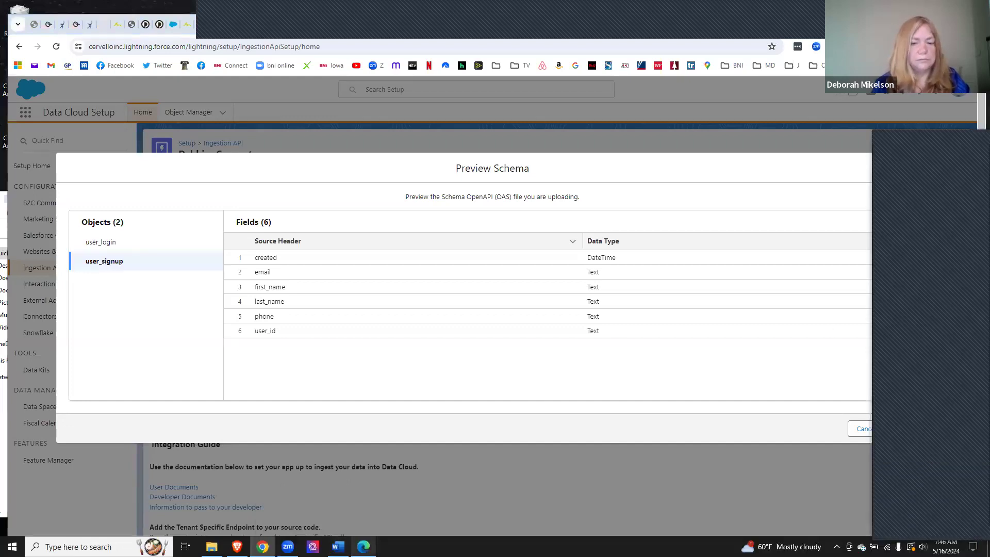
click(363, 546)
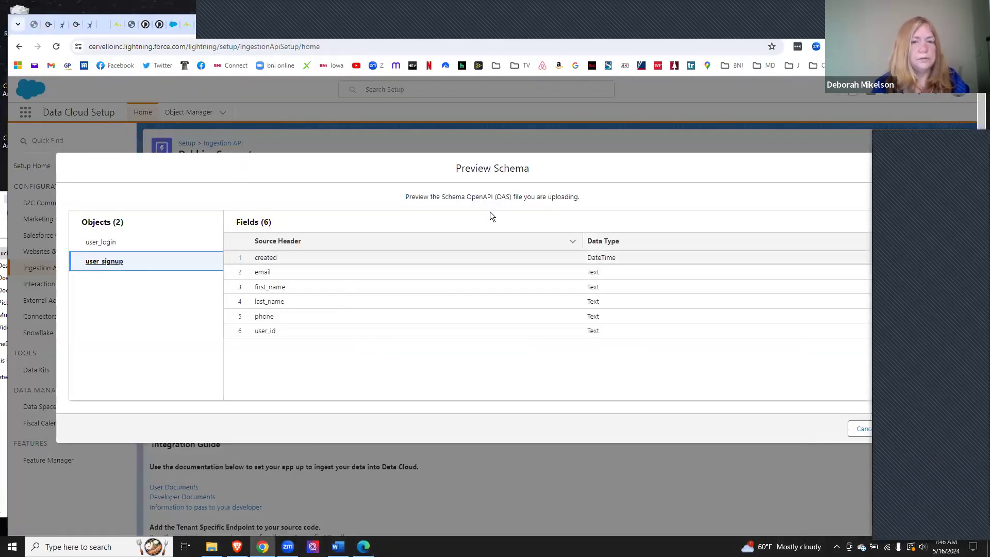
key(ctrl+Tab)
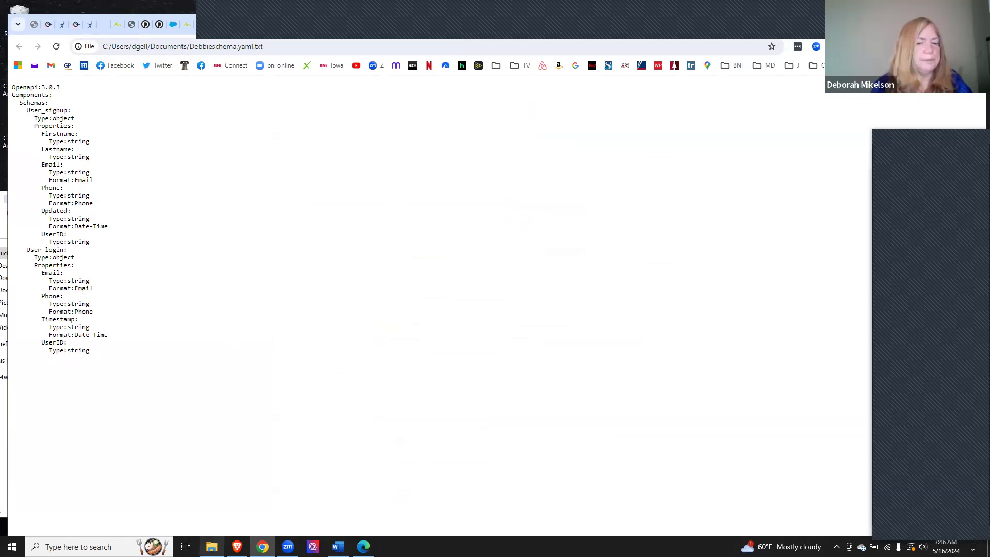
click(211, 547)
double_click(135, 390)
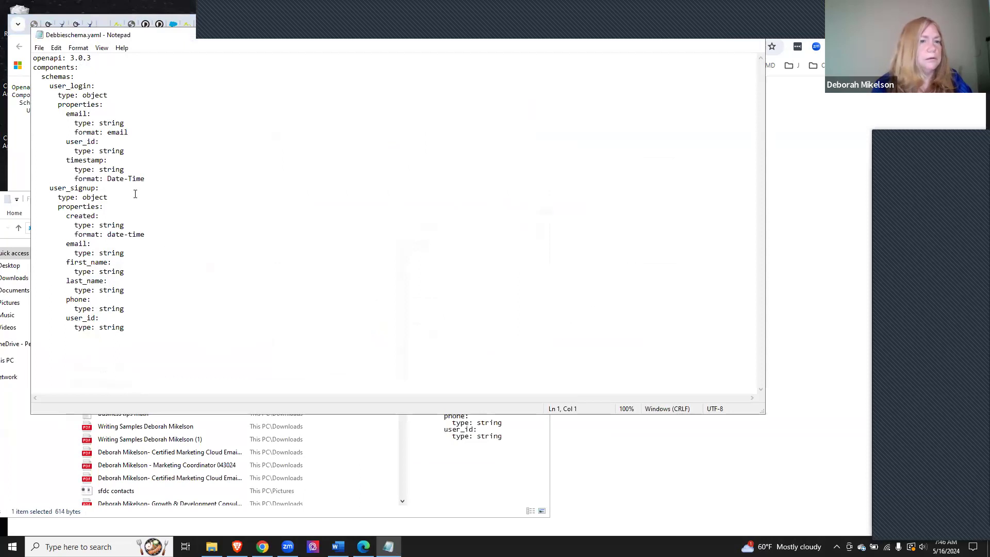
click(125, 251)
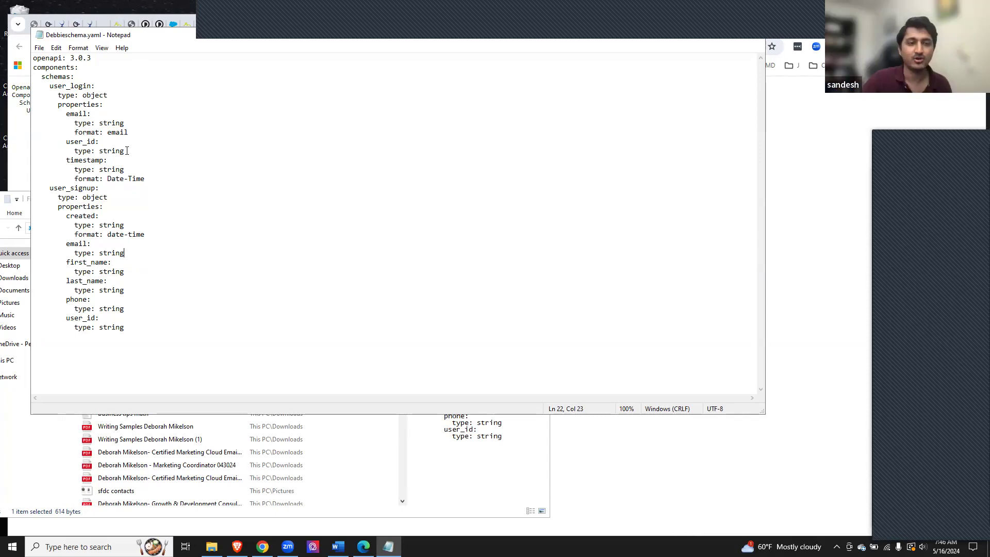
key(Return)
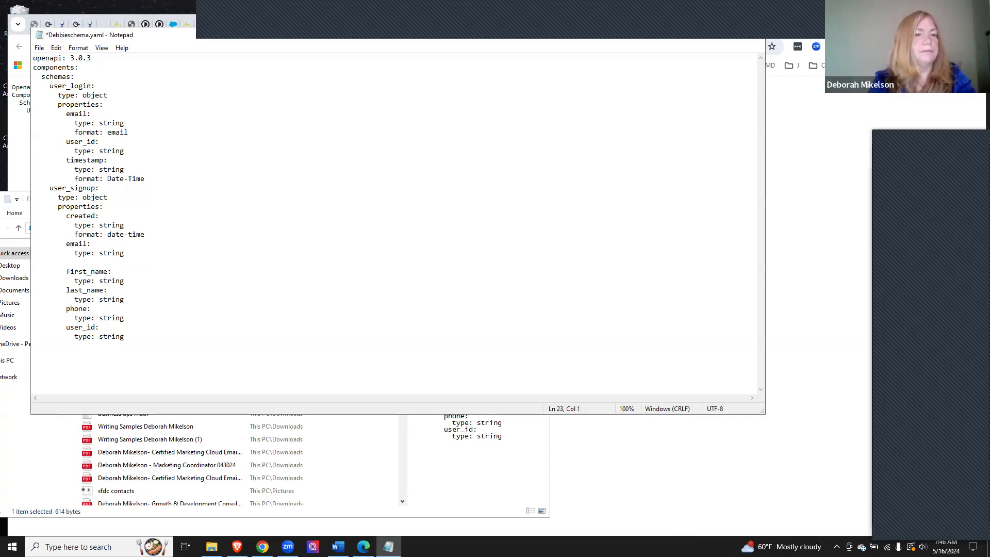
text(fo)
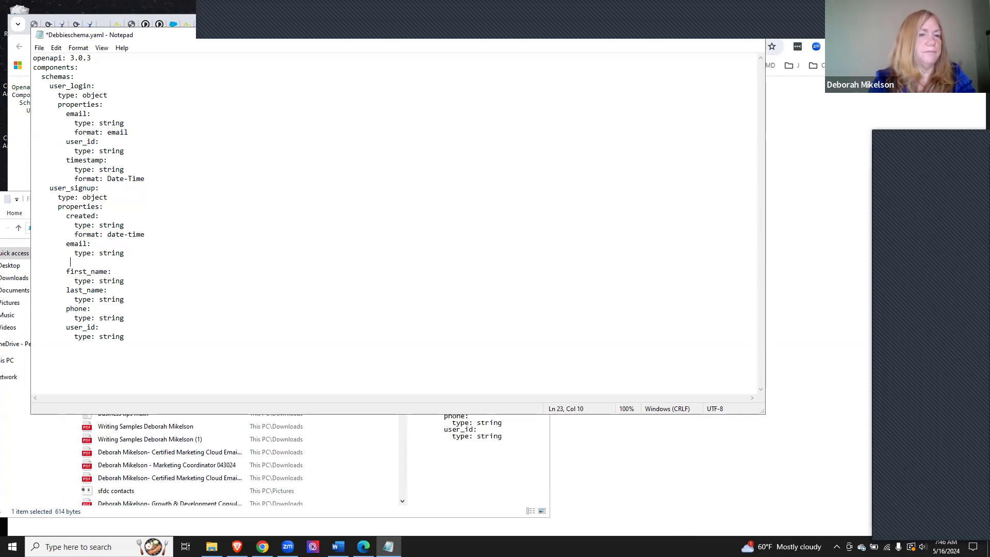
text(rmat:)
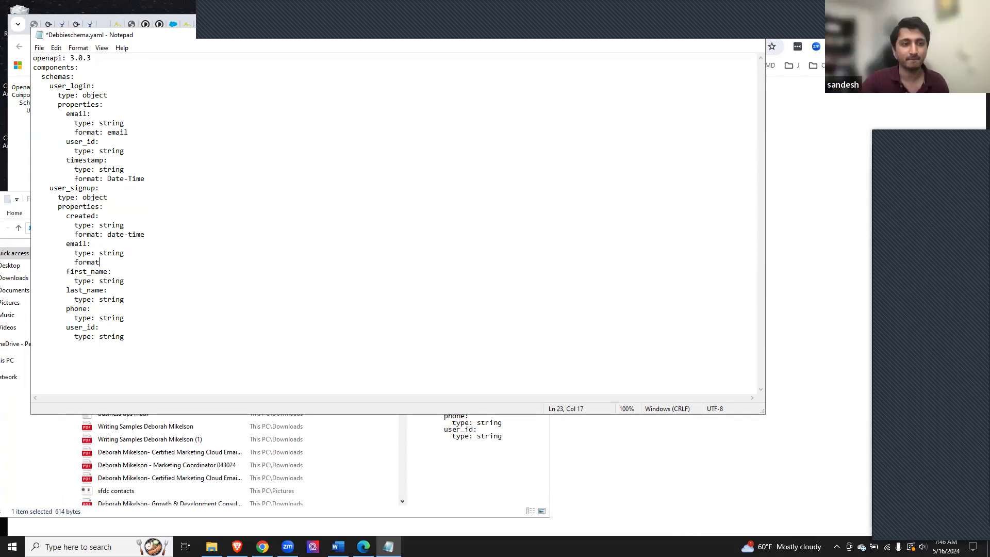
text( email)
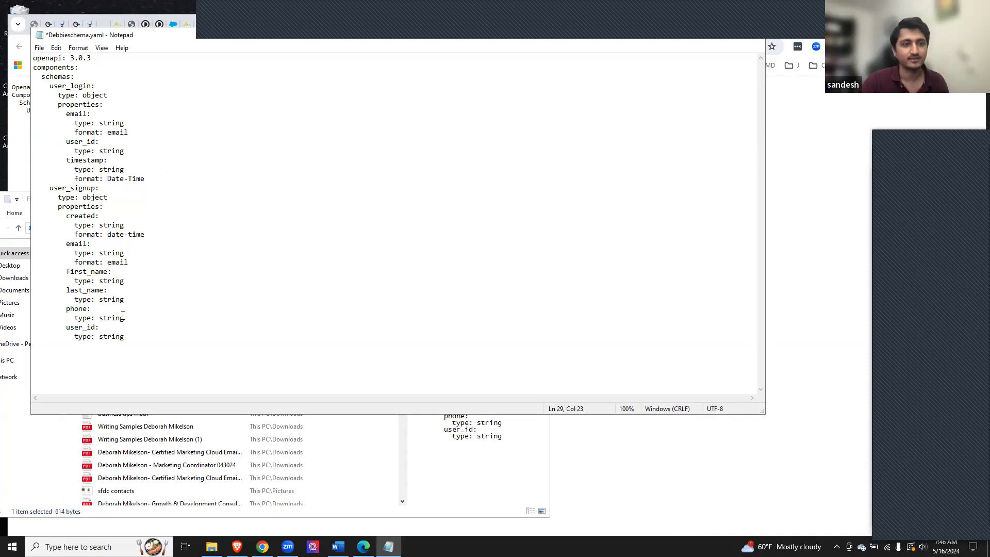
Add "format: phone" under the phone property's "type: string" in user_signup, and save and close Debbieschema.yaml
key(BackSpace)
key(BackSpace)
key(BackSpace)
key(BackSpace)
key(BackSpace)
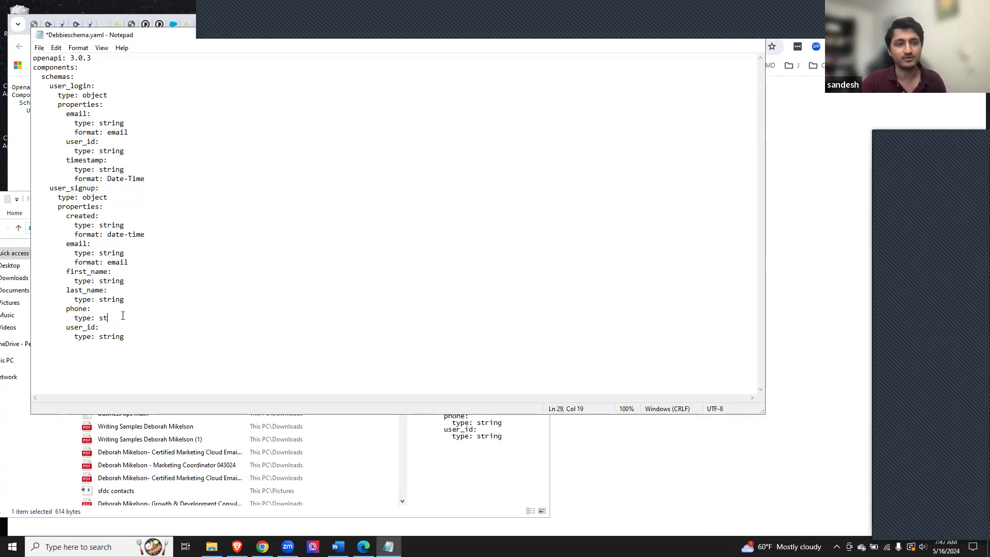
key(BackSpace)
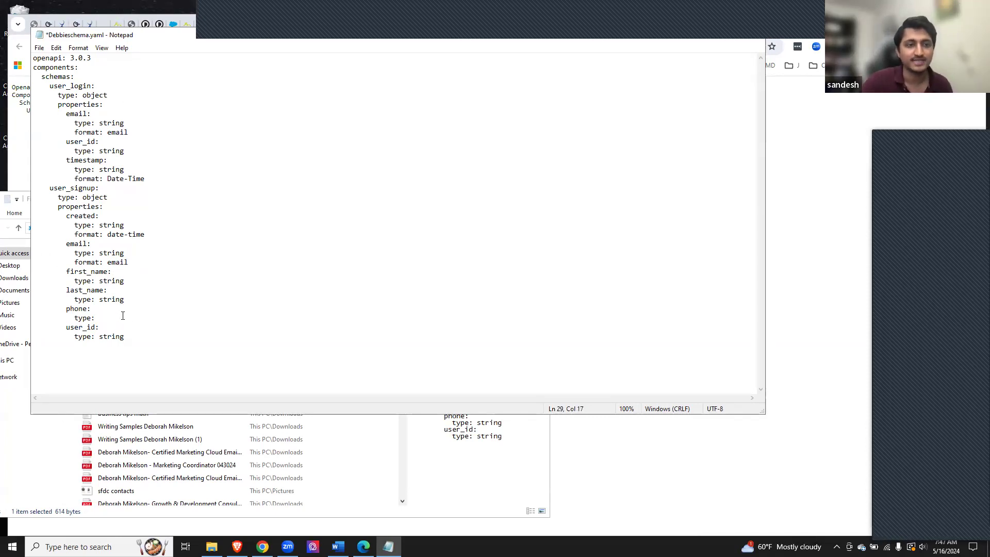
text(s)
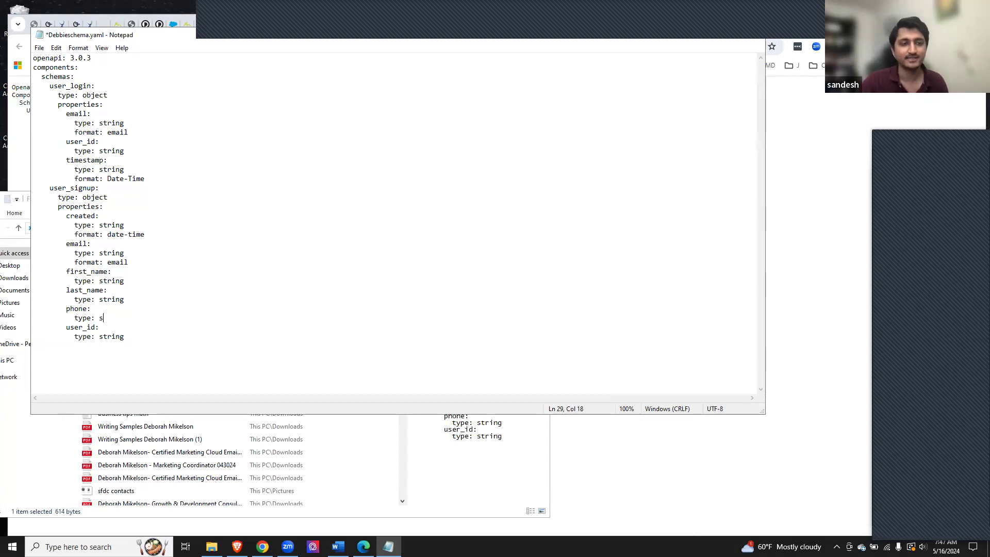
text(tring)
key(Return)
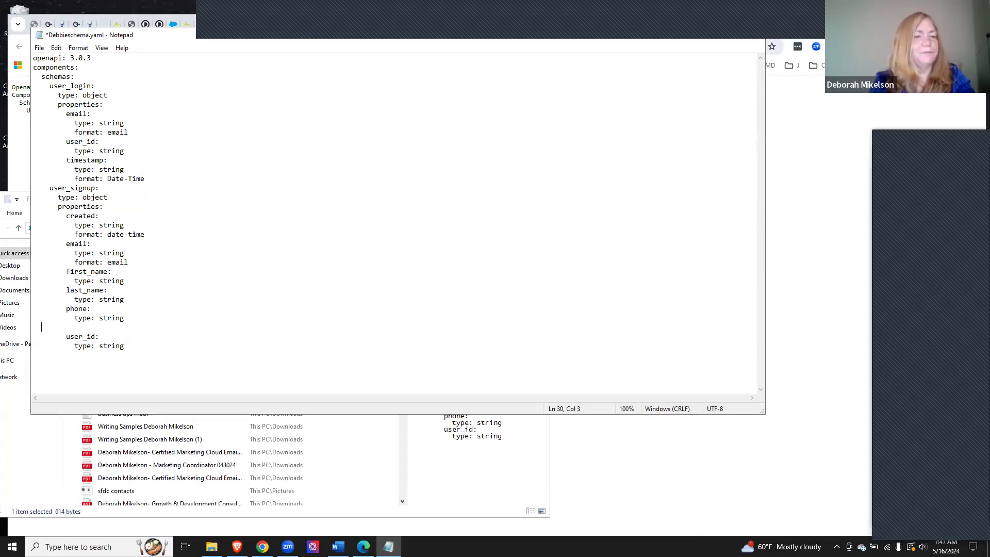
text(format:)
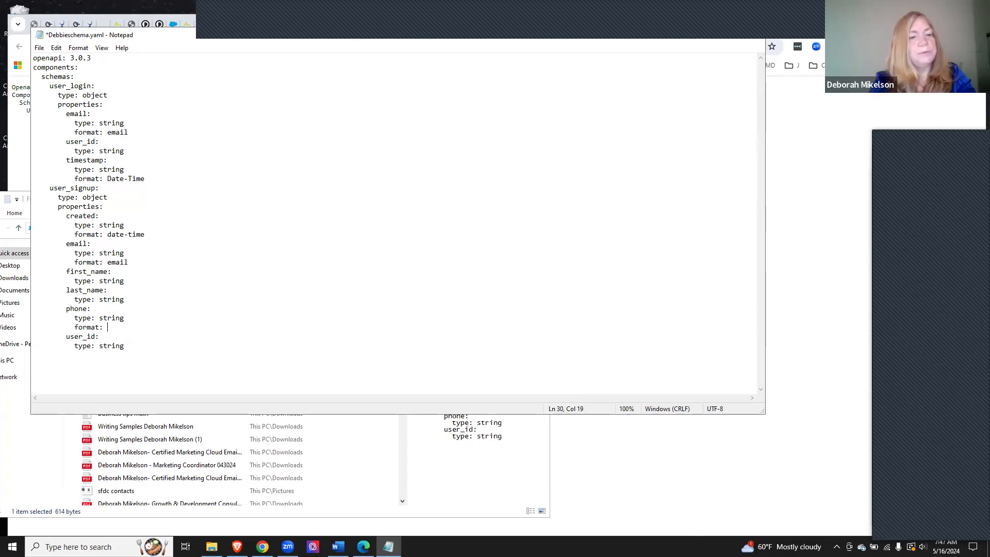
text(phone)
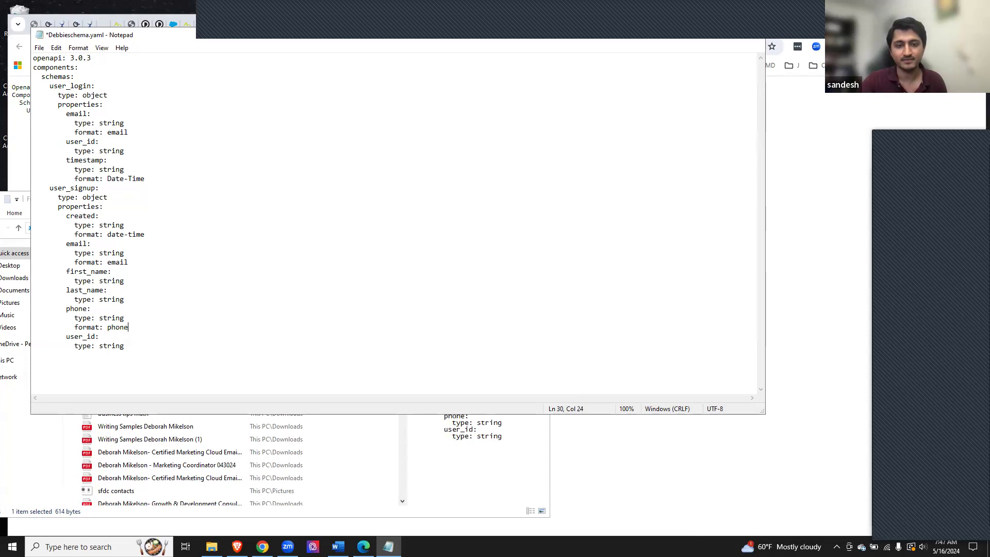
click(39, 48)
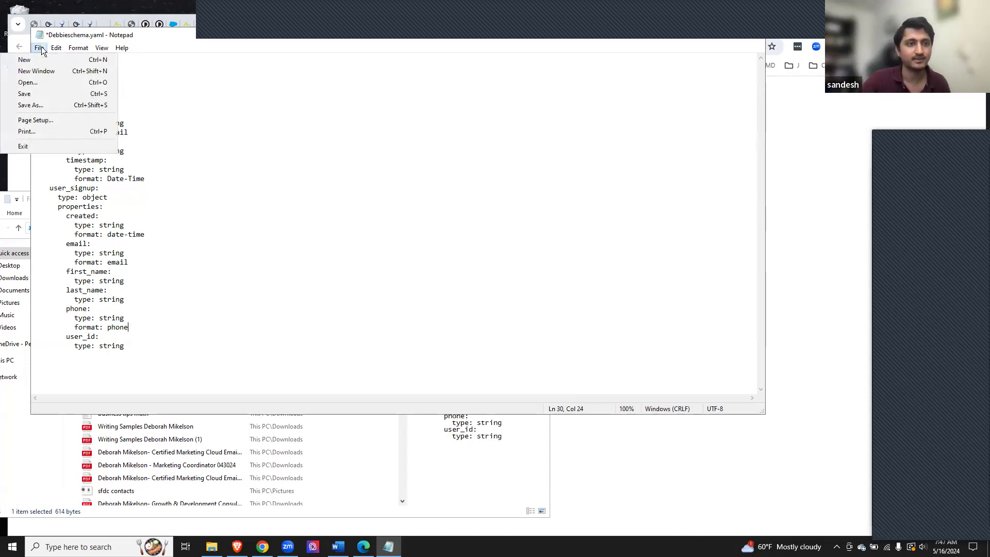
click(32, 94)
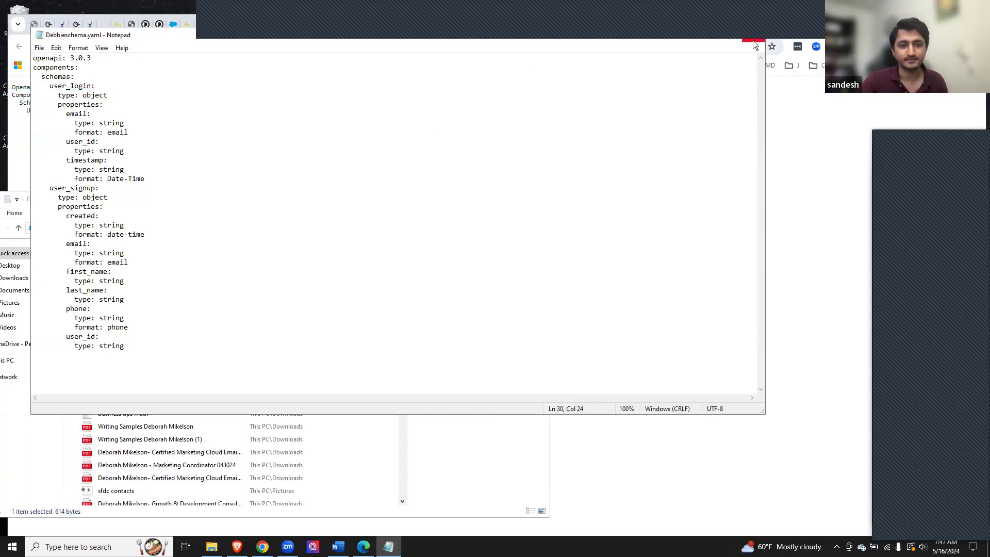
click(753, 35)
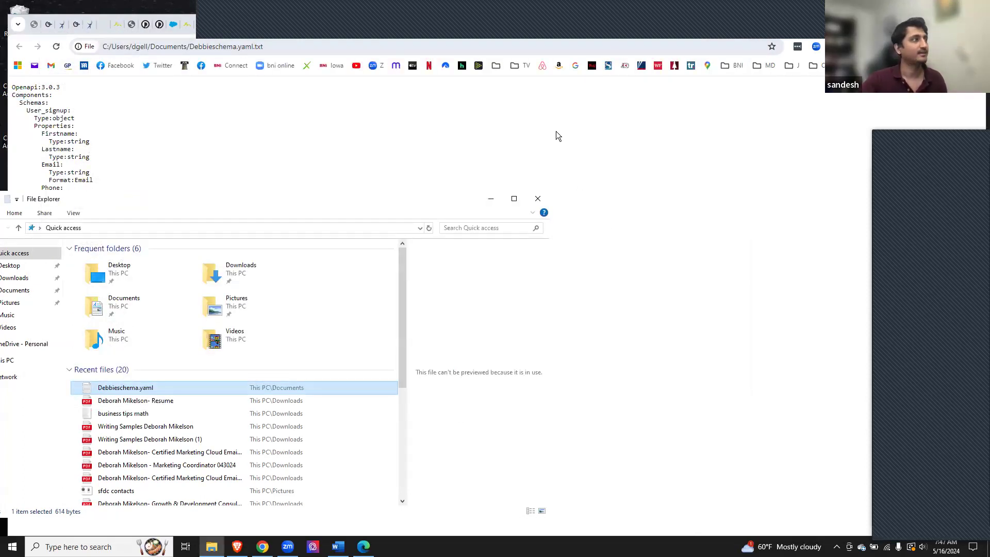
Cancel the pending schema preview in Debbies Connector, and upload the updated Debbieschema.yaml, checking user_signup before saving the schema
click(577, 24)
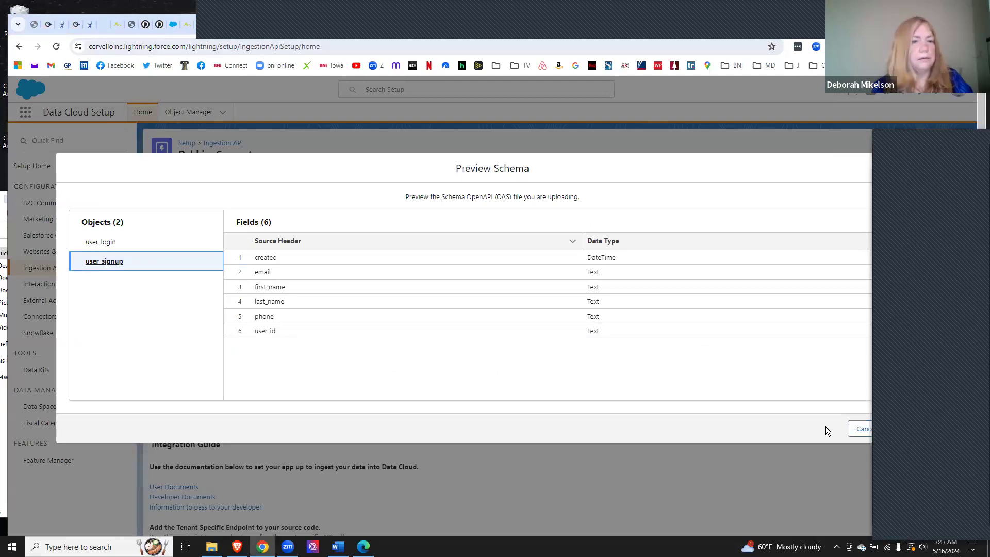
click(860, 431)
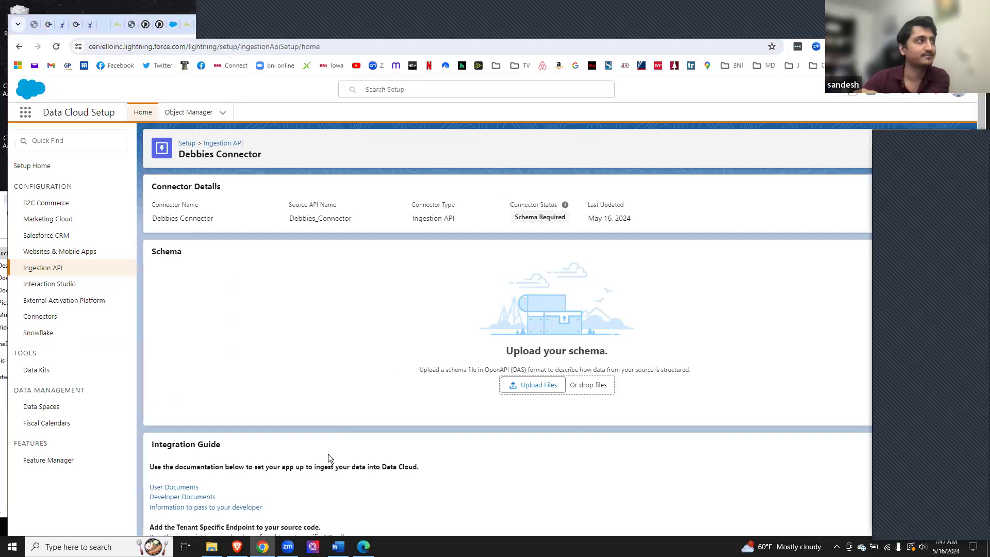
click(212, 547)
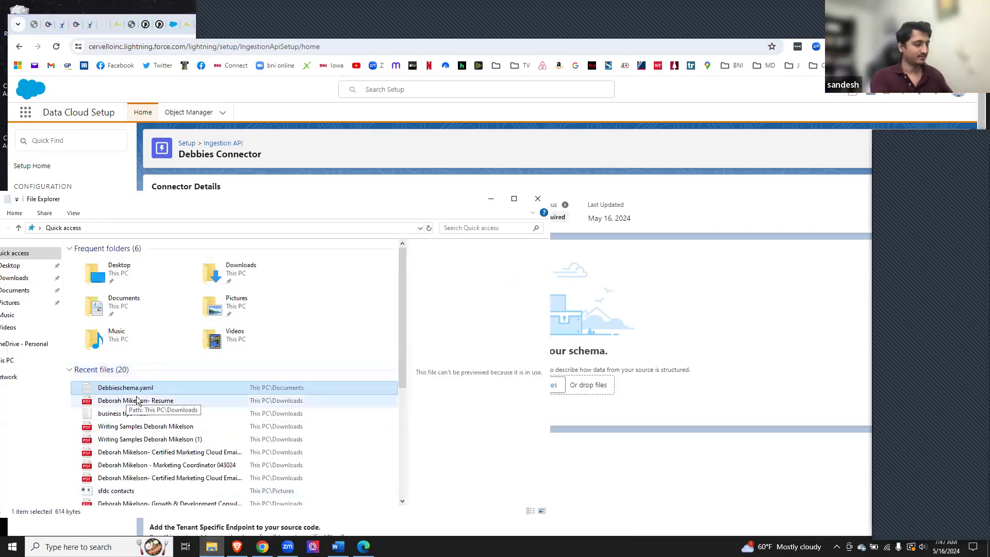
drag(125, 387, 586, 385)
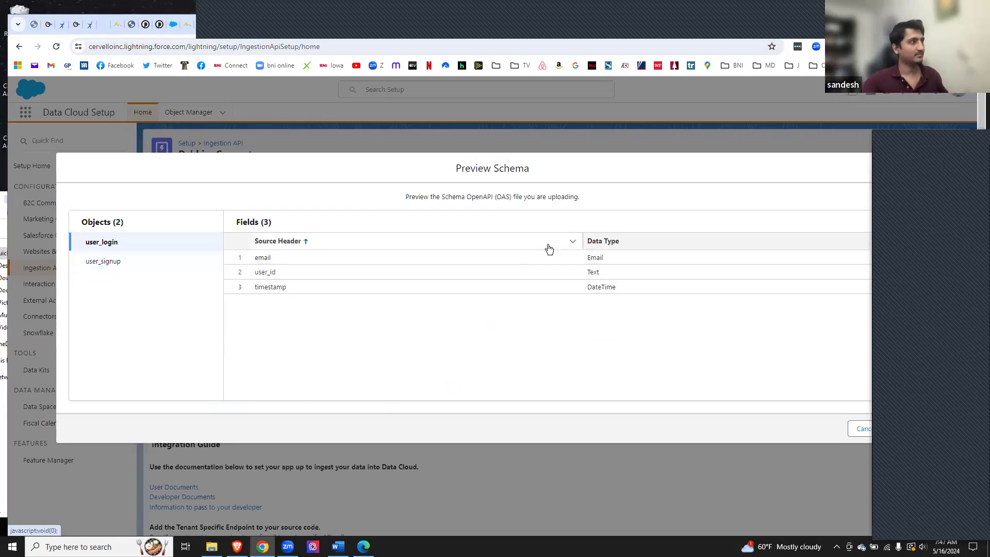
click(101, 264)
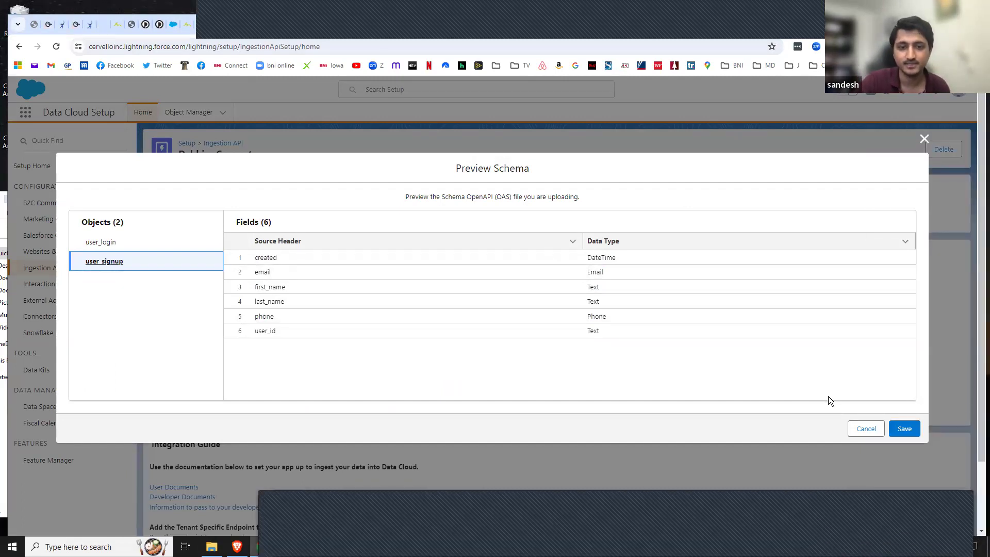
click(910, 428)
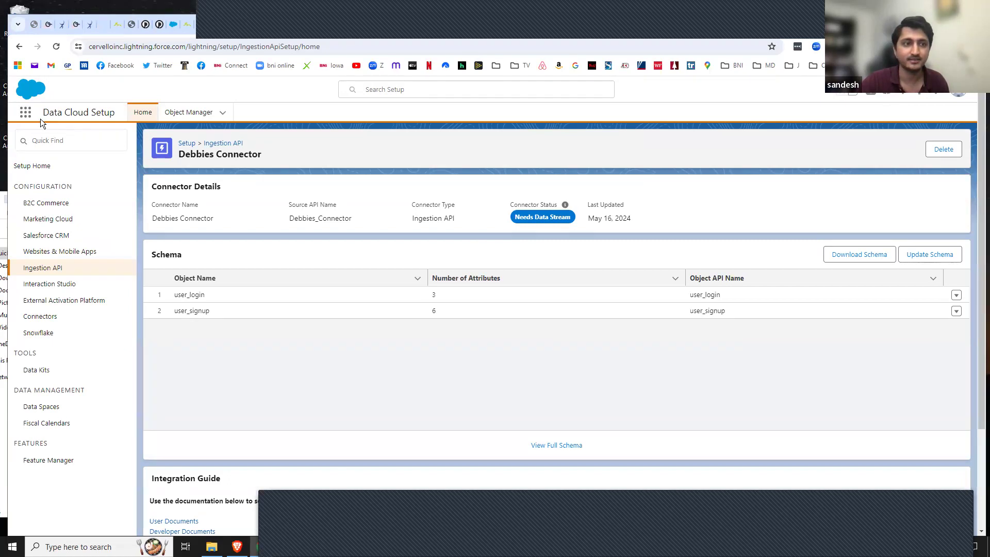
Switch from Data Cloud Setup to the Data Cloud app and open its Data Streams list
click(24, 112)
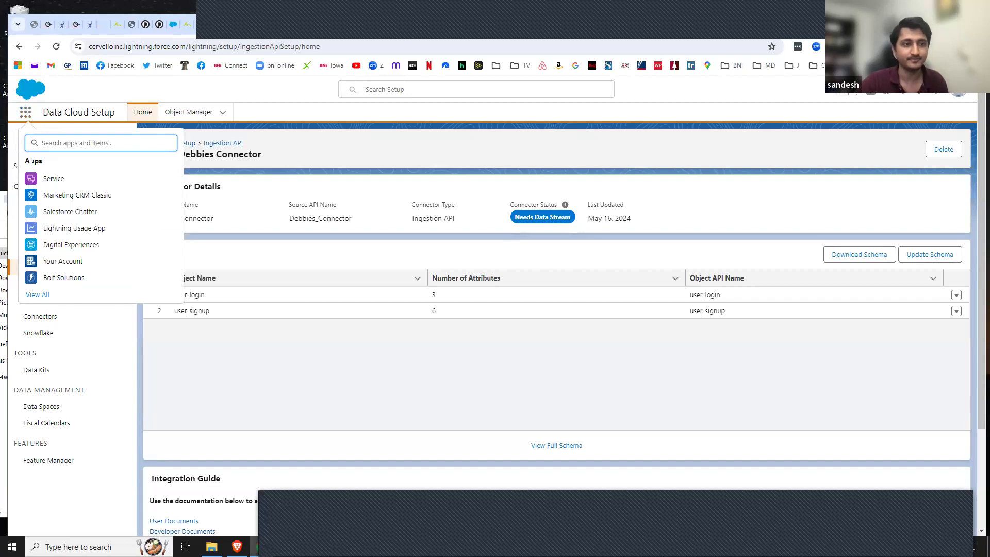
text(dat)
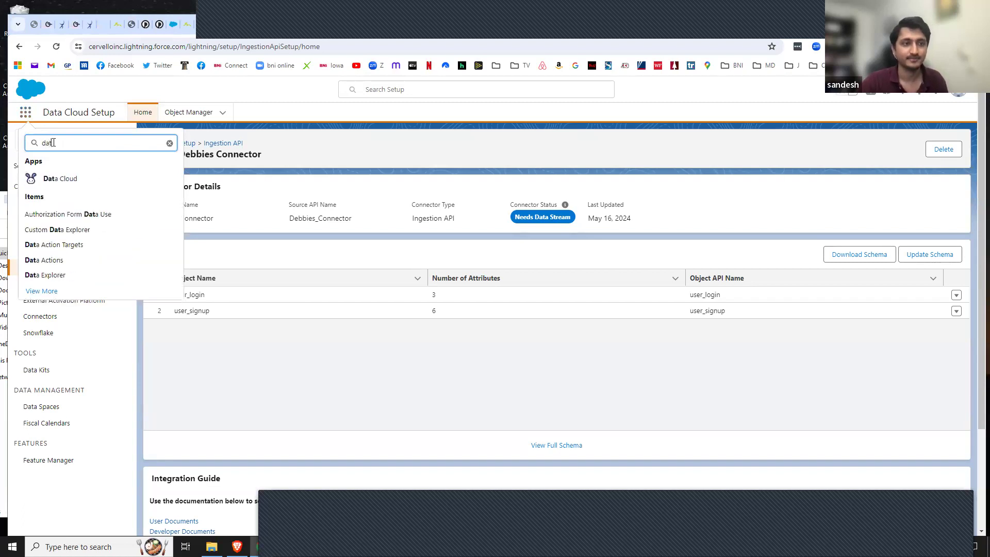
click(54, 177)
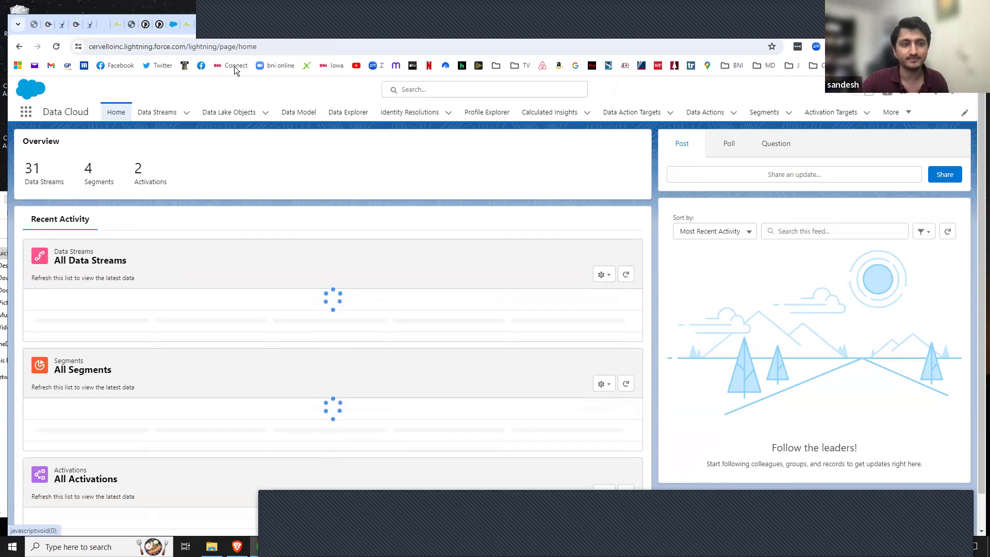
click(157, 112)
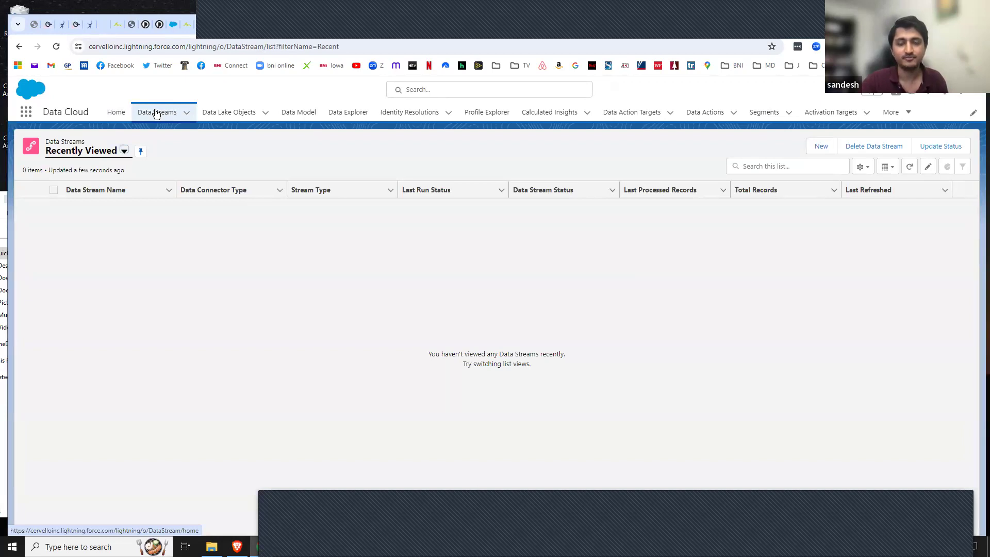
Start a new data stream with Ingestion API as its source
click(822, 147)
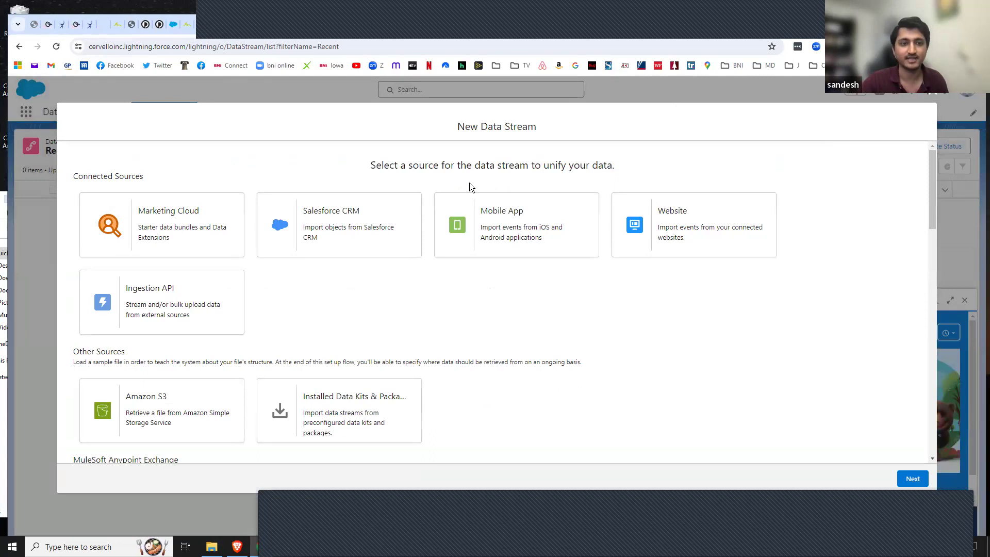
click(144, 292)
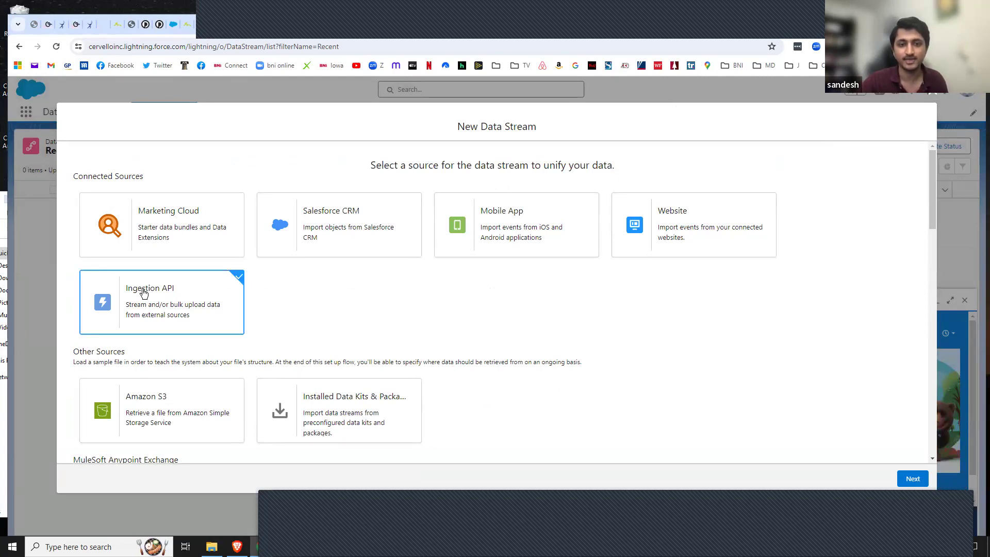
click(909, 474)
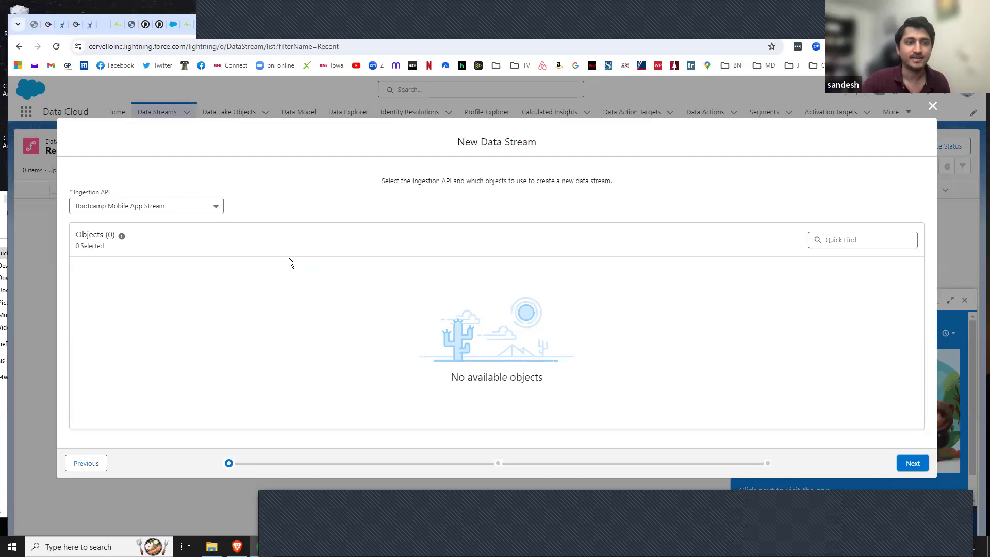
Choose Debbies Connector as the Ingestion API, select the user_login and user_signup objects, and proceed to their configuration
click(219, 207)
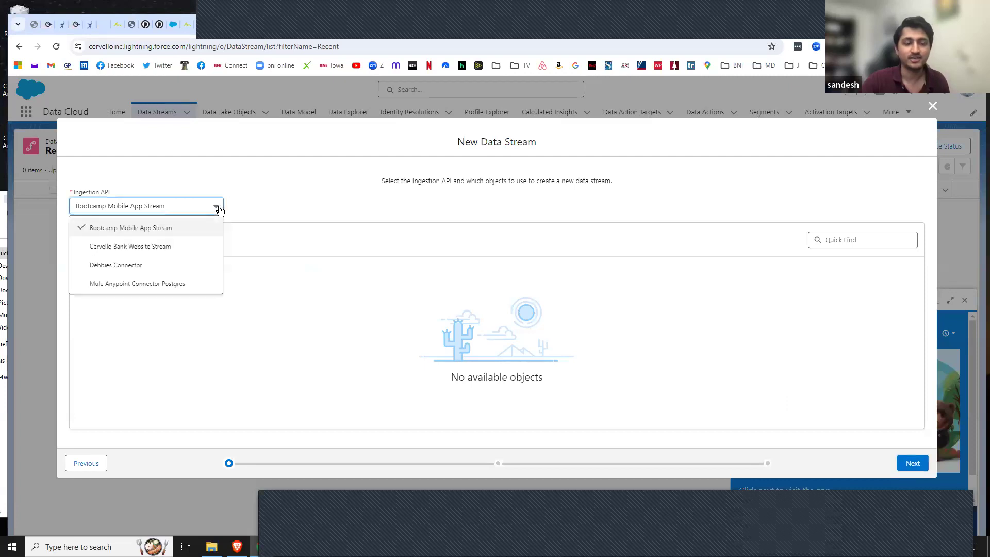
click(138, 265)
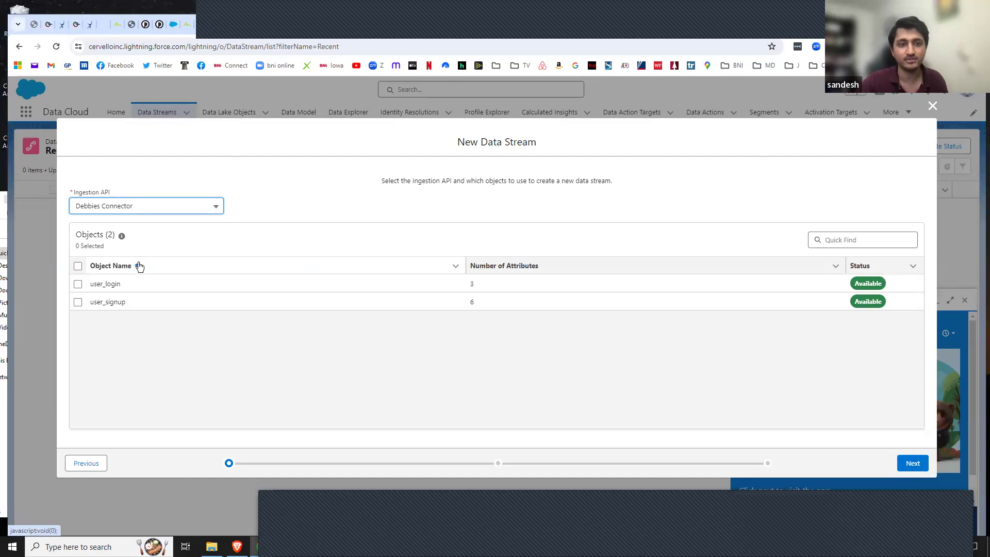
click(77, 283)
click(78, 302)
click(911, 463)
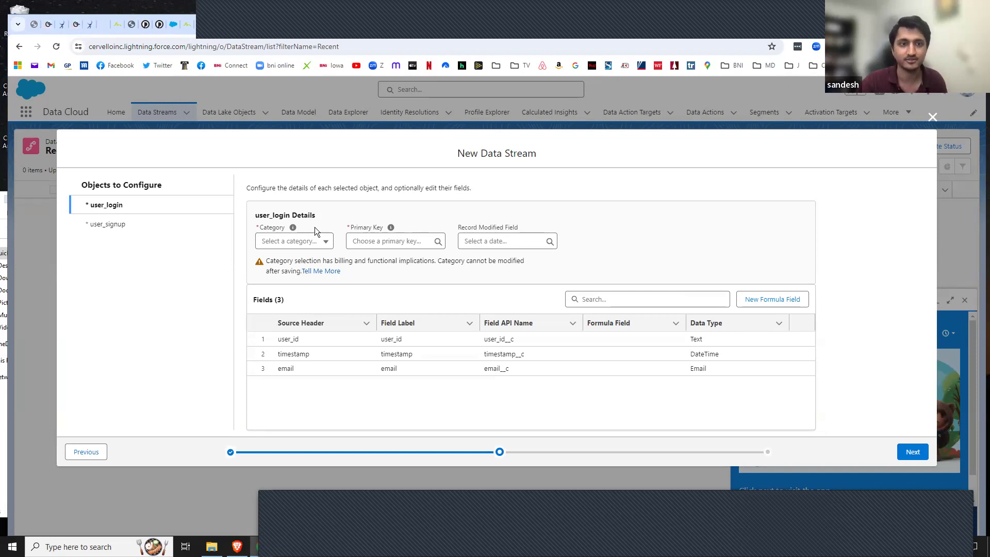
Set the user_login category to Engagement and check which fields are offered as its primary key
click(327, 242)
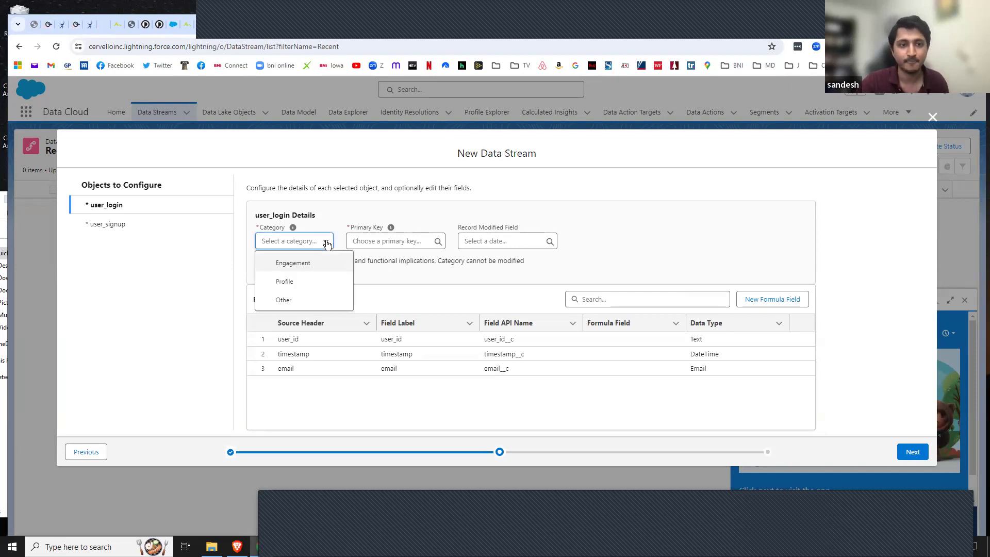
click(297, 262)
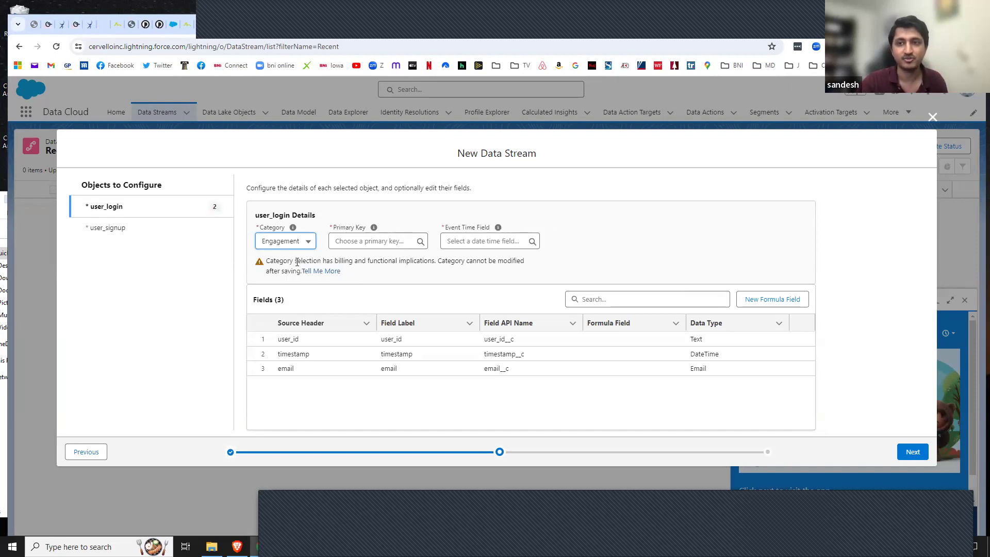
click(413, 241)
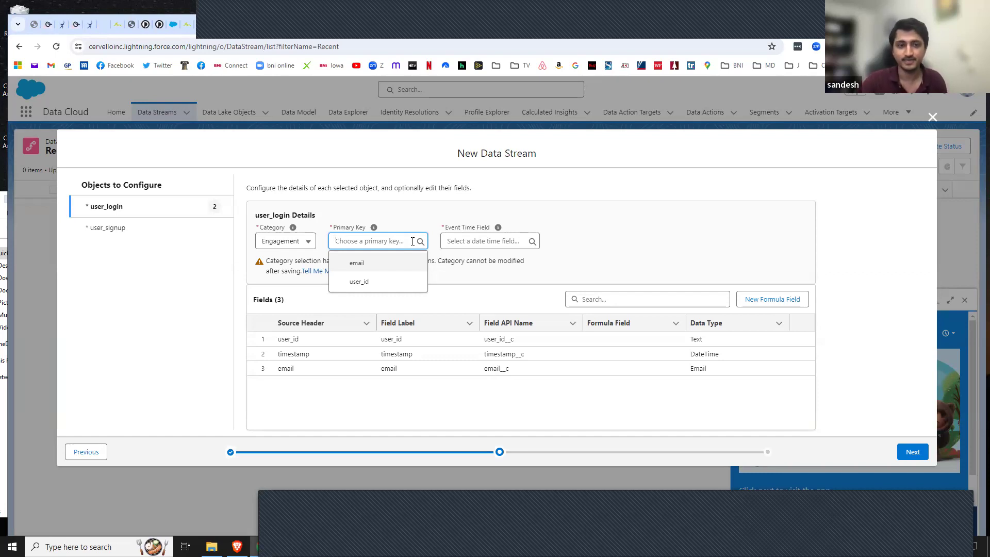
click(561, 210)
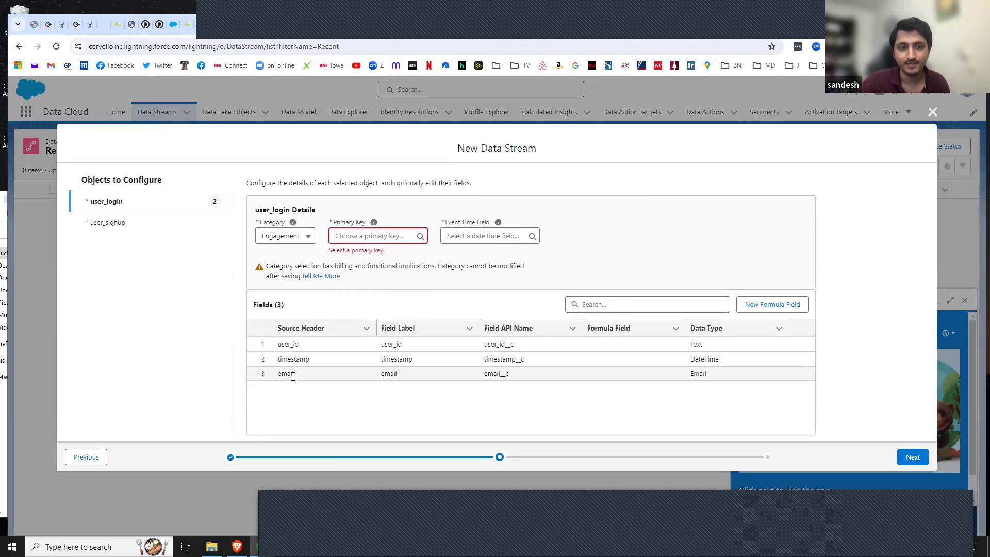
Create a new formula field for user_login labelled "Custom Primary Key" with Text as the formula return type
click(787, 304)
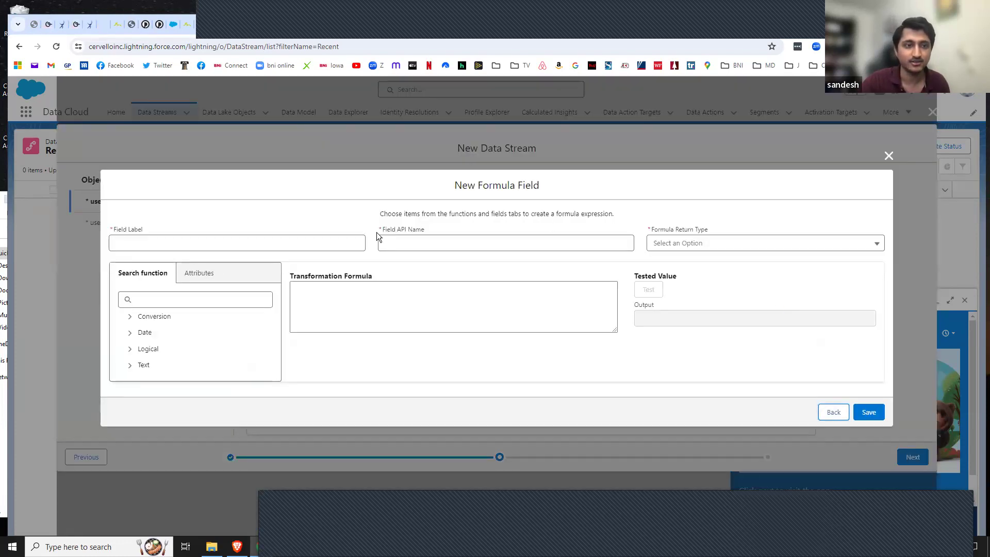
click(275, 237)
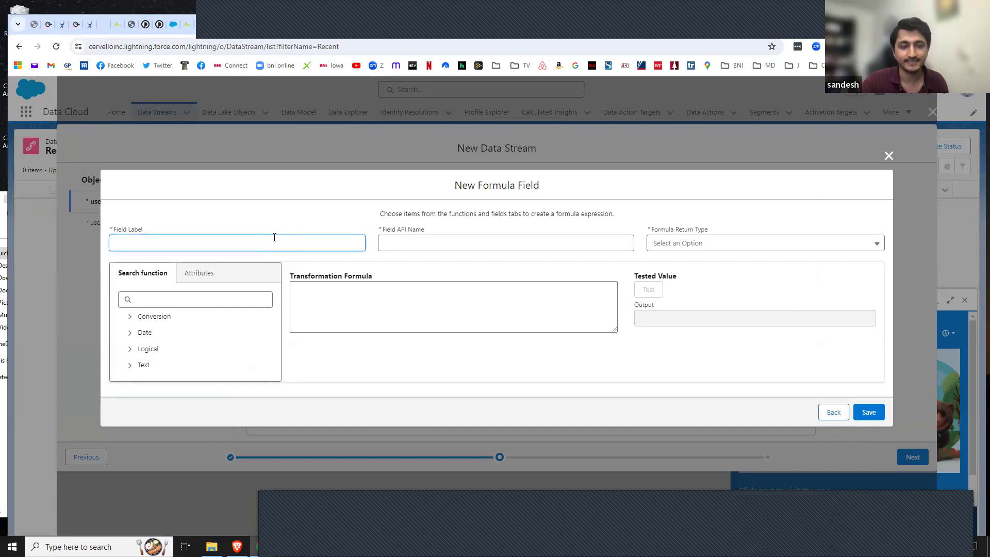
text(Custom P)
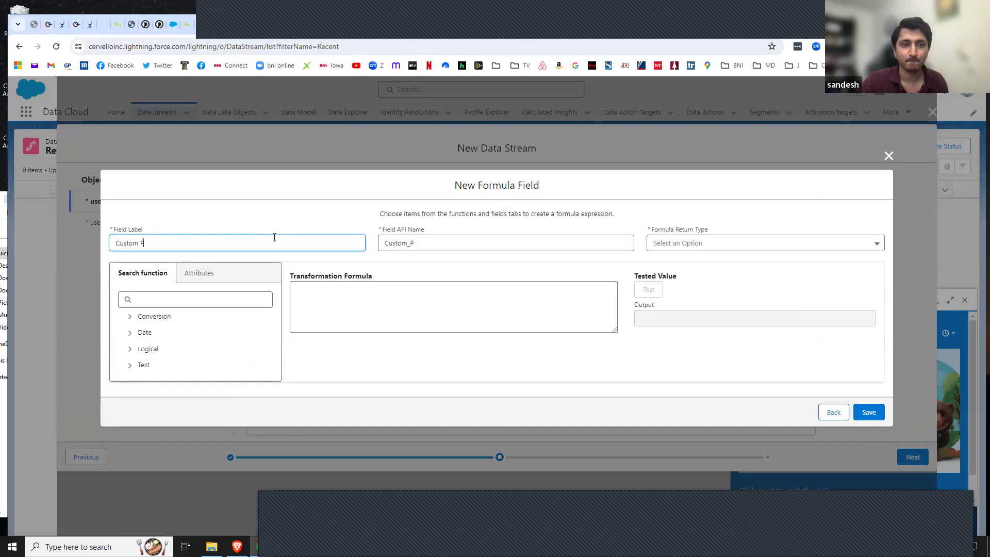
text(rimary Key)
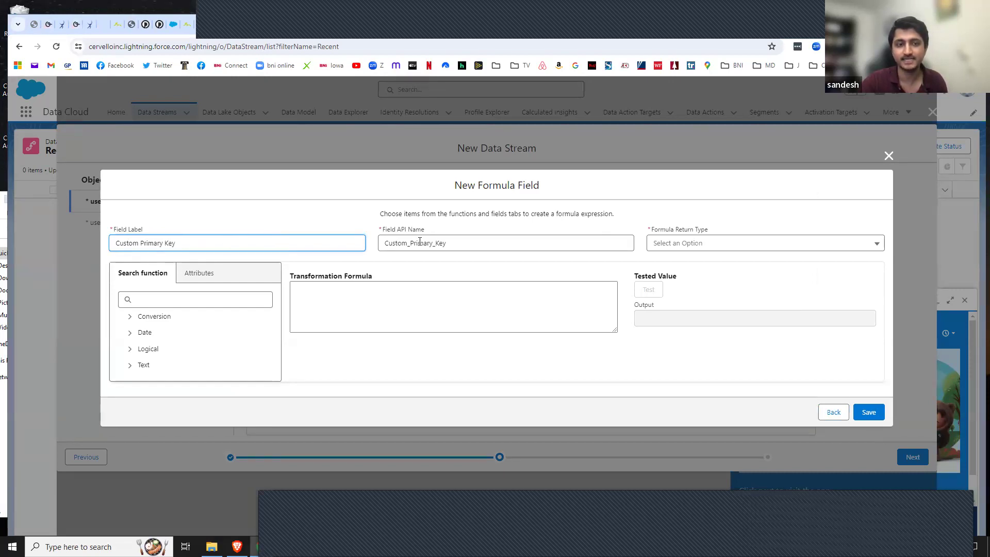
click(808, 248)
click(772, 264)
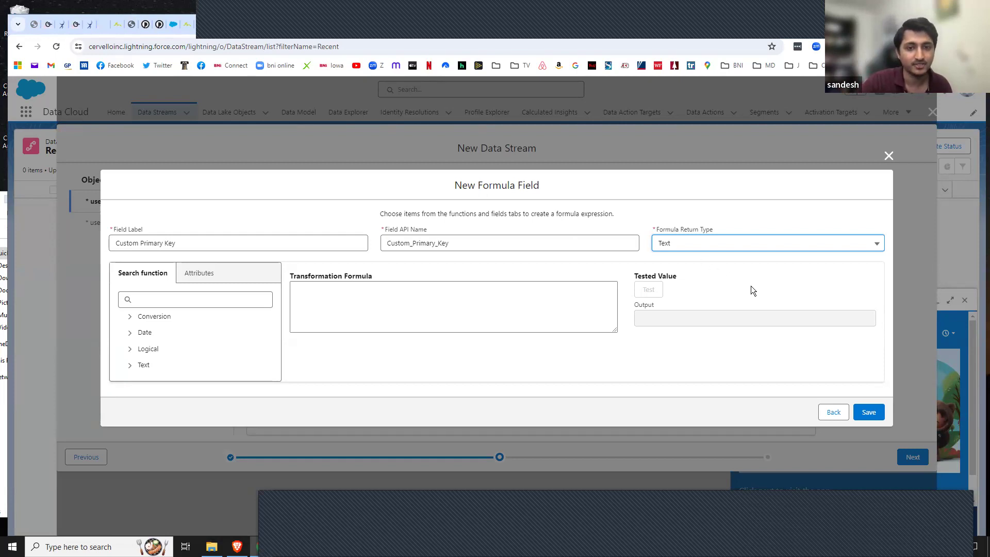
Apply the CONCAT text function to the transformation formula of Custom Primary Key
click(493, 294)
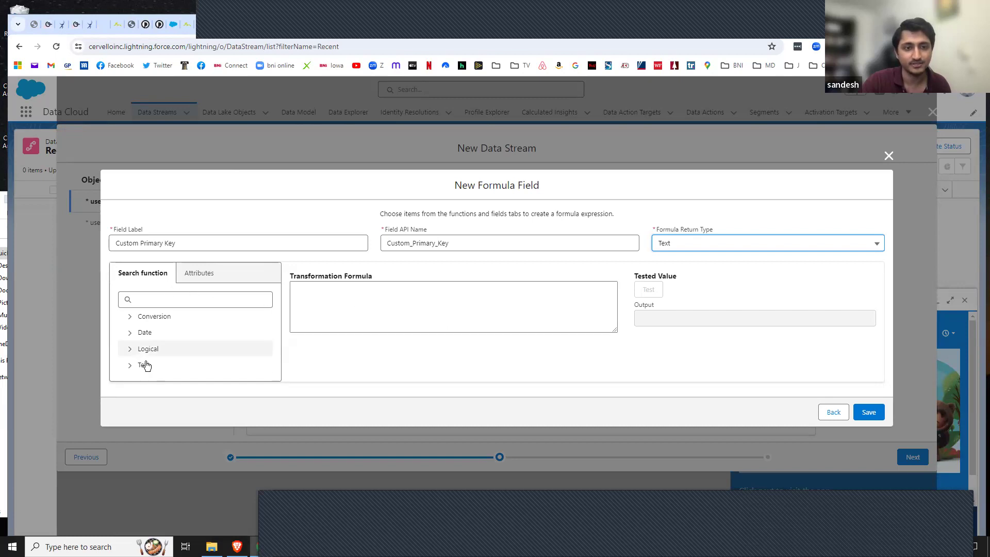
click(130, 366)
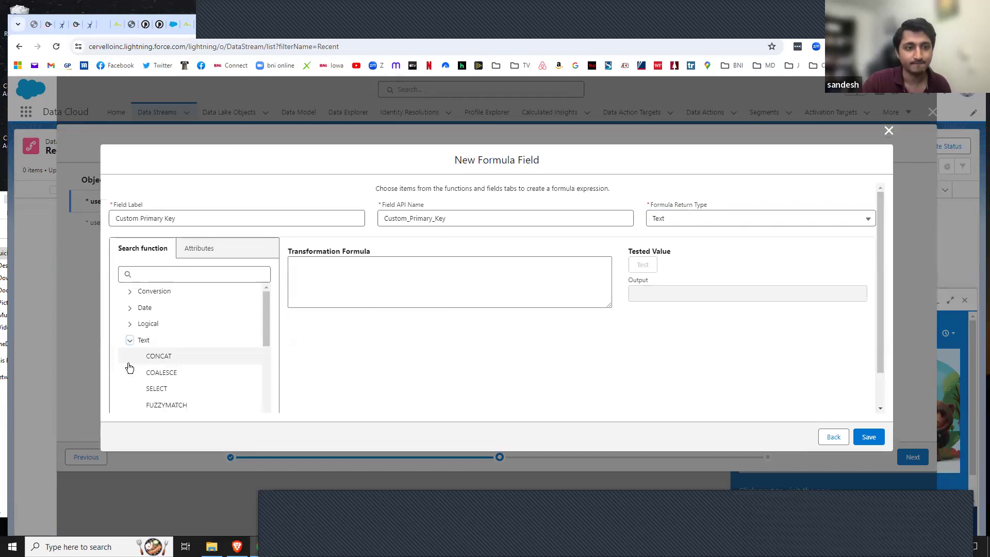
click(166, 356)
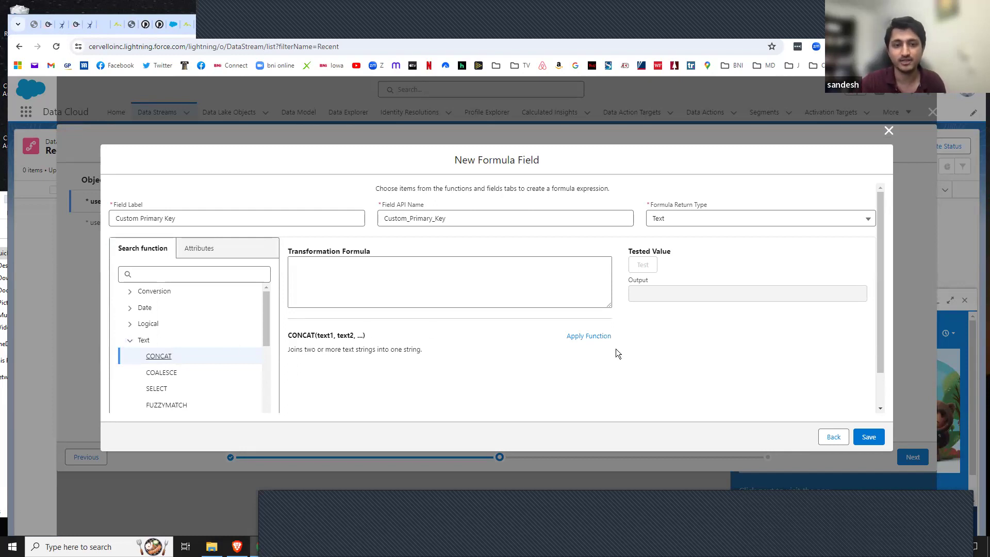
click(593, 336)
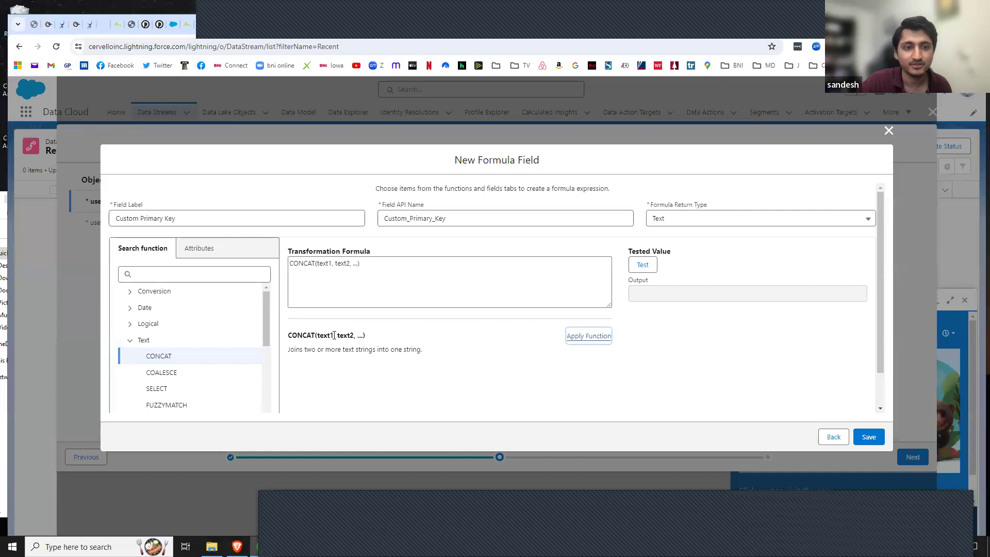
Remove the text1 placeholder from the CONCAT transformation formula
click(332, 264)
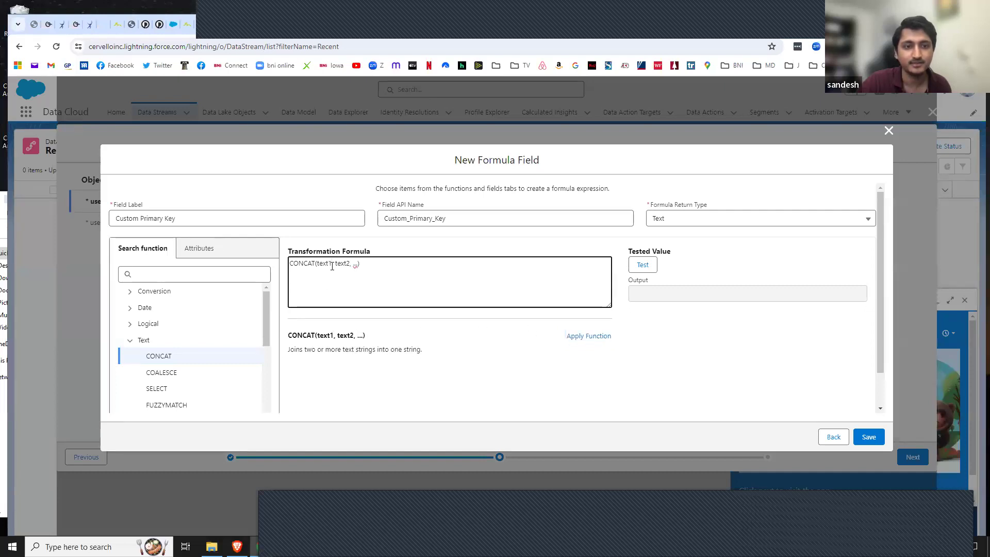
key(BackSpace)
key(BackSpace)
key(BackSpace)
key(BackSpace)
key(BackSpace)
text(string)
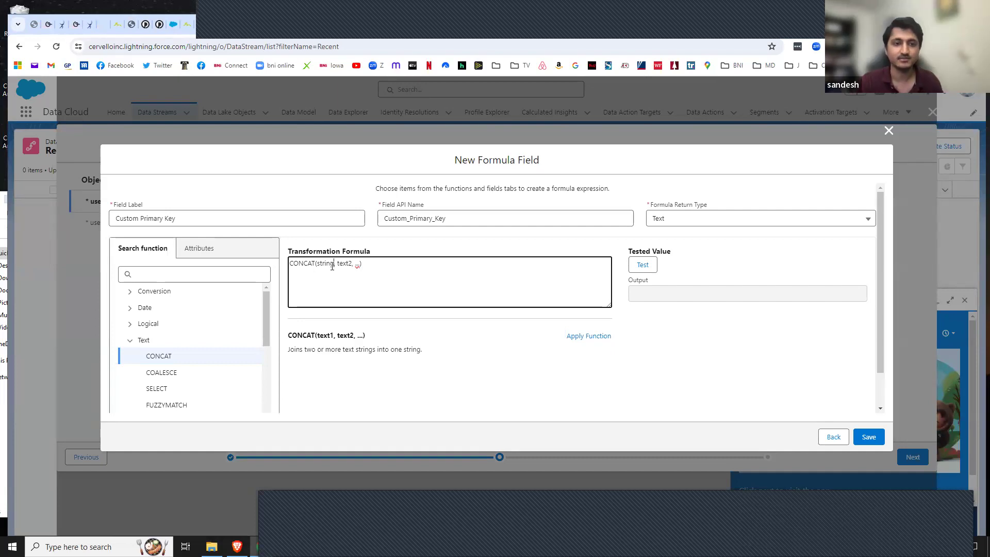
text(g)
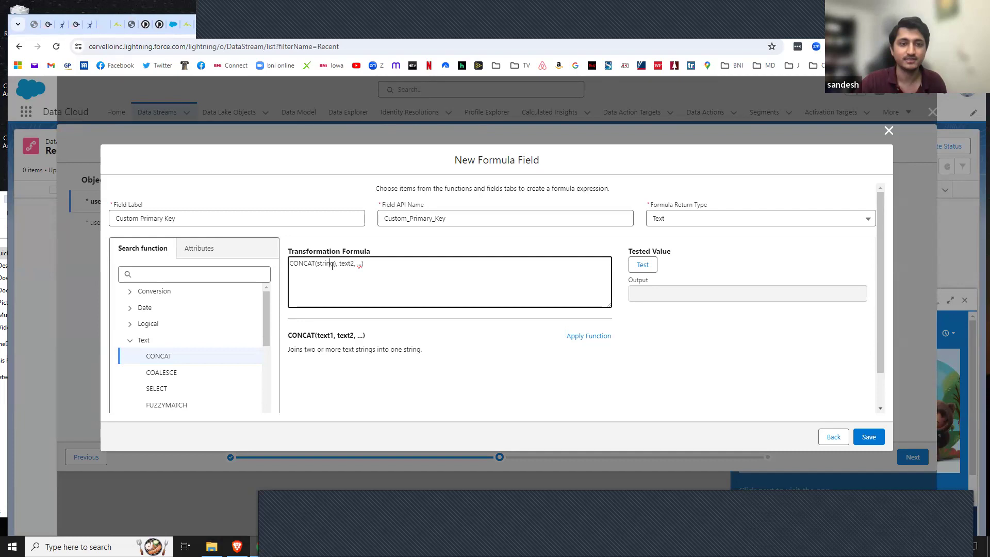
key(BackSpace)
key(BackSpace)
key(BackSpace)
key(BackSpace)
key(BackSpace)
key(BackSpace)
key(BackSpace)
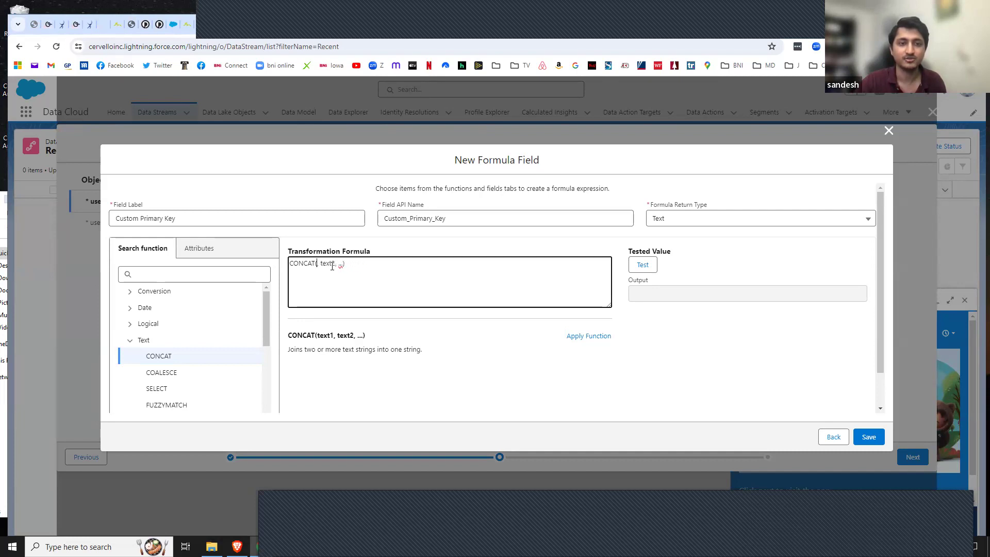
Enter "(mobileapp)" as the first argument of the CONCAT formula
text(()
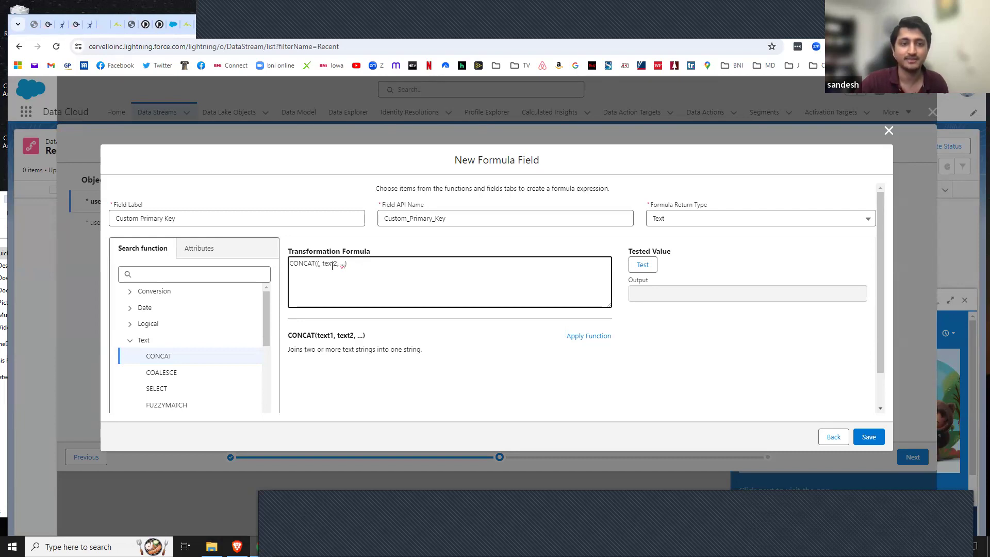
text(mc)
text(bileapp)
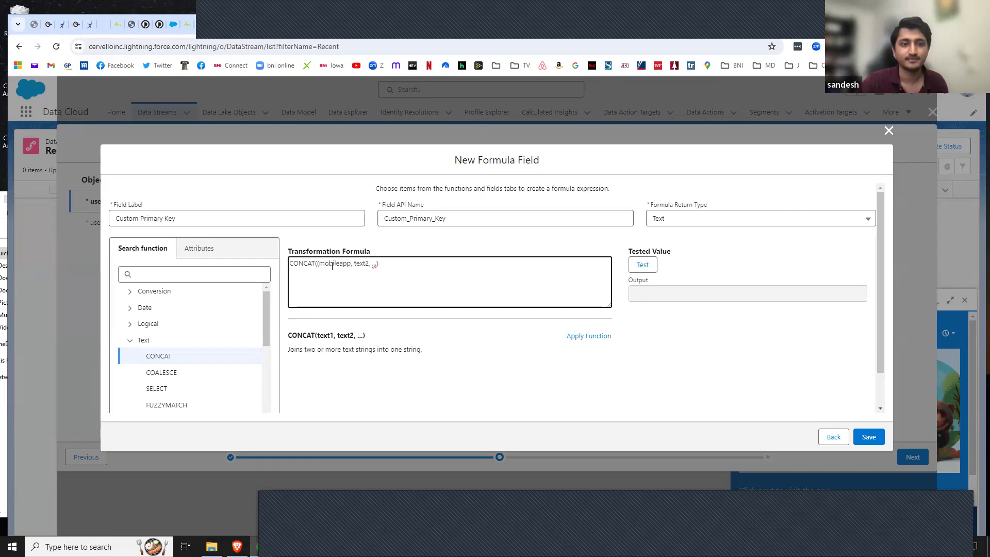
text())
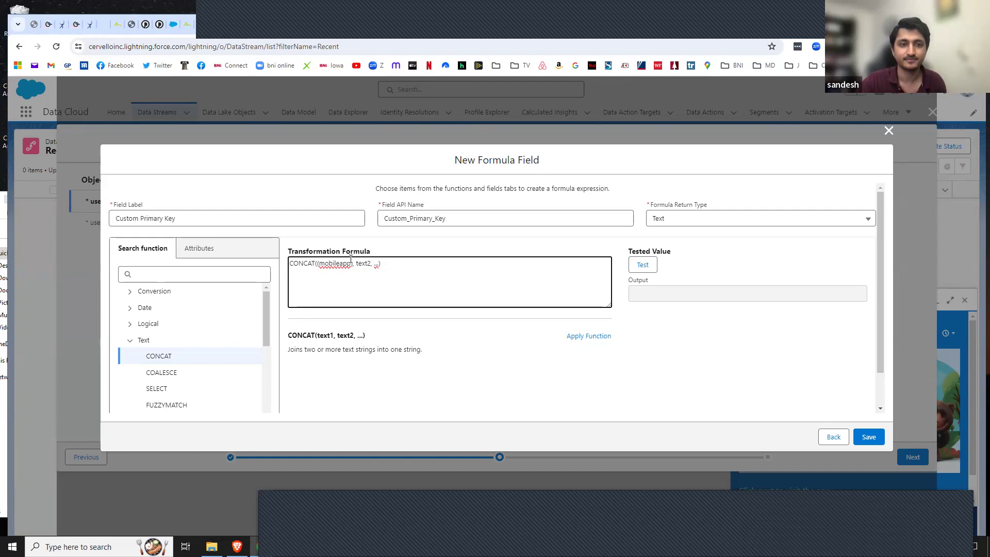
key(BackSpace)
text())
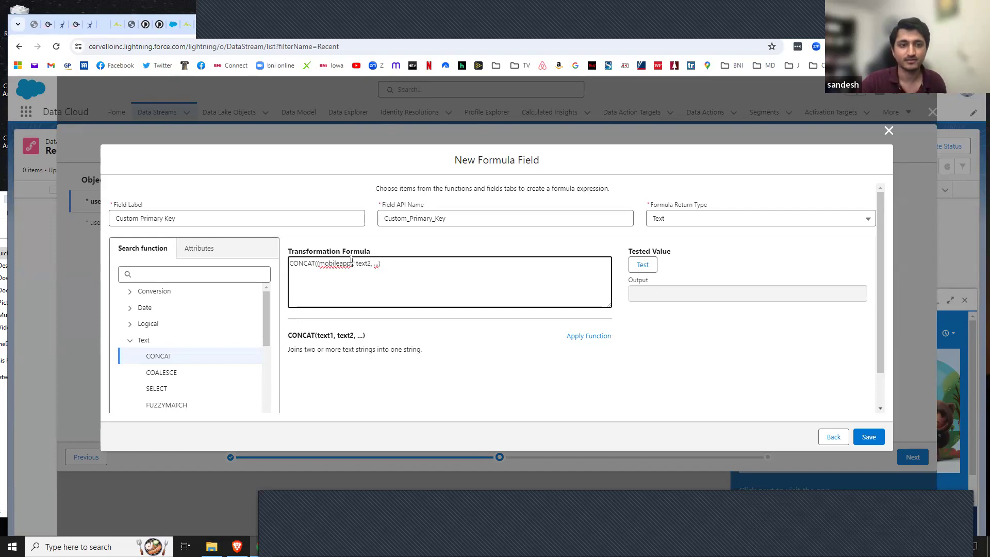
Replace the parentheses around mobileapp with double quotes so the first CONCAT argument reads "mobileapp"
text(")
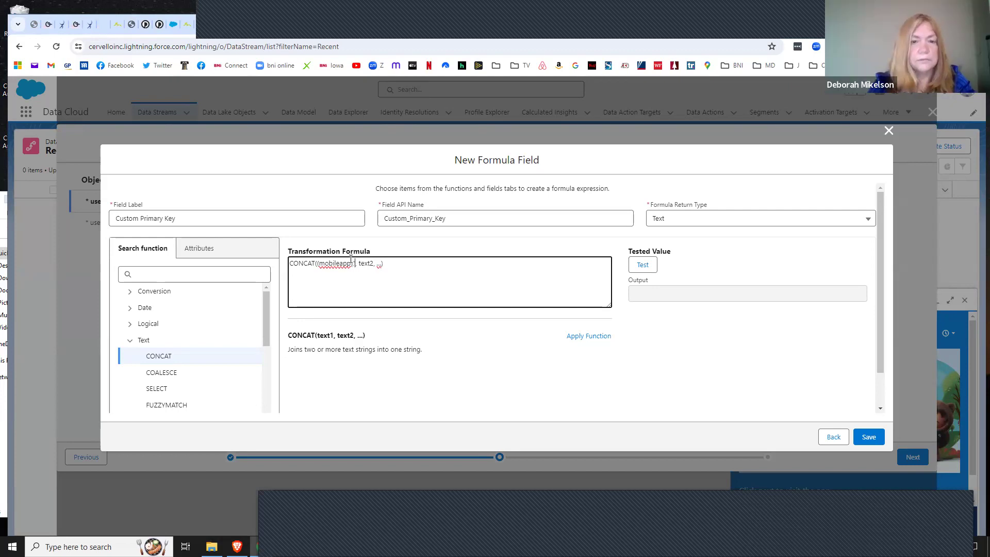
key(Left)
key(BackSpace)
key(Left)
key(Left)
key(Left)
key(Left)
key(Left)
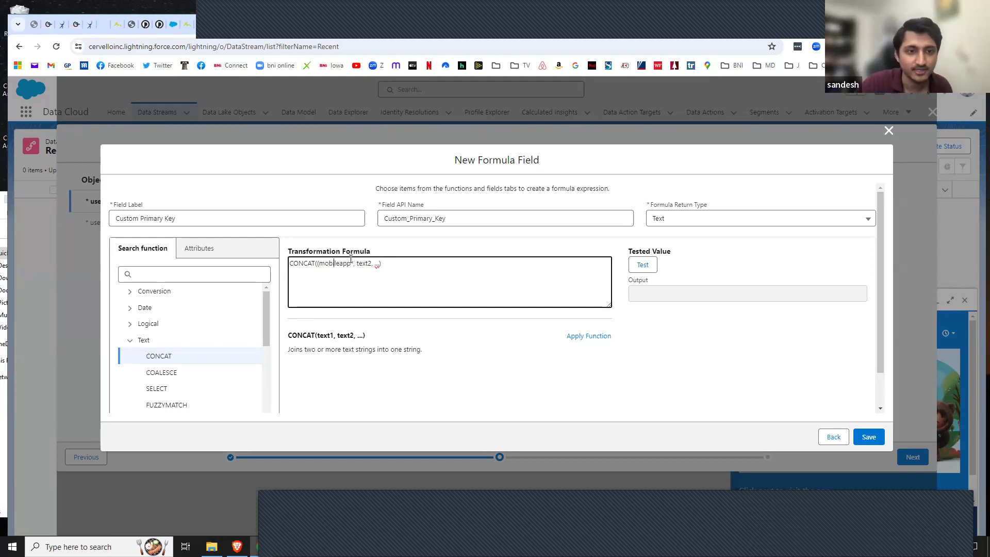
key(Left)
key(BackSpace)
text(")
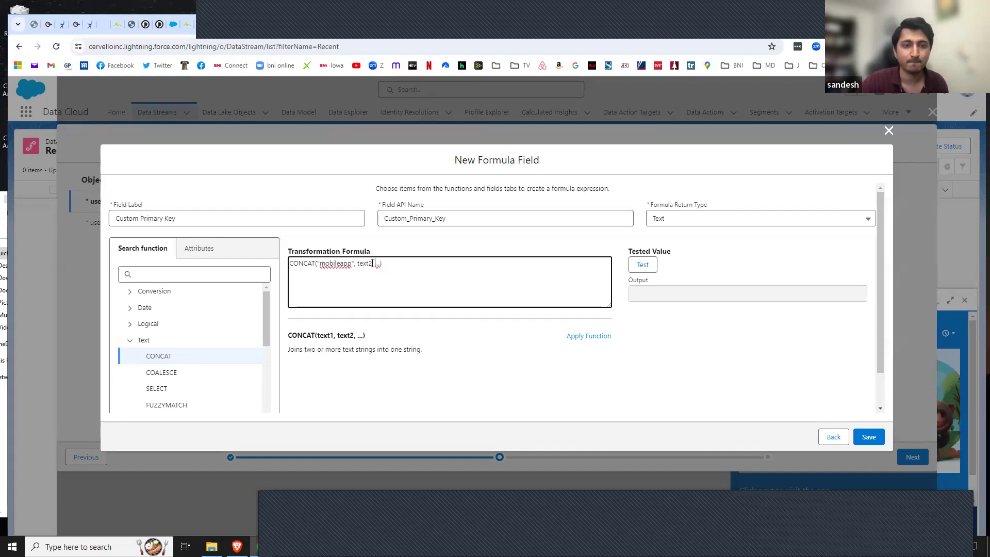
Remove the text2 and ellipsis placeholders after "mobileapp" in the CONCAT transformation formula
key(Delete)
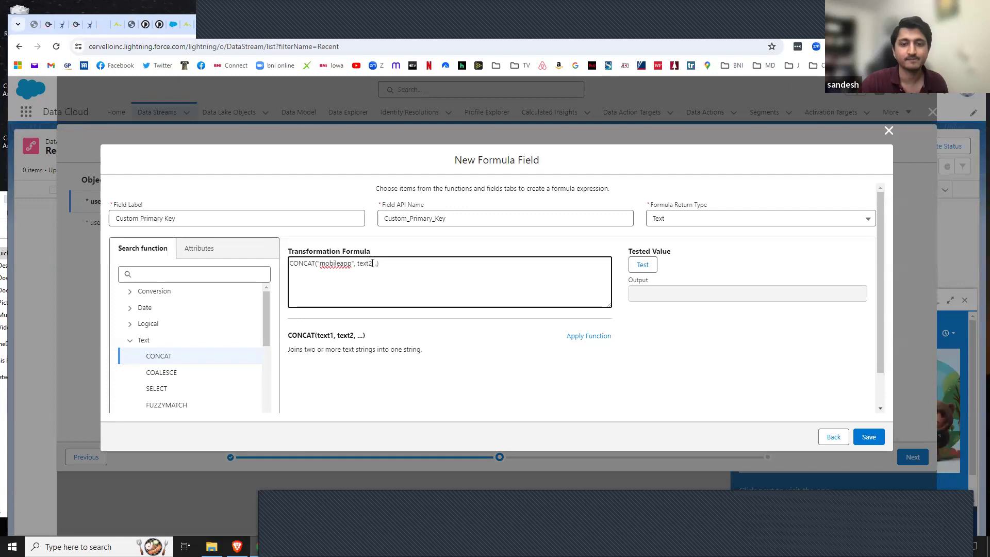
key(BackSpace)
key(BackSpace)
key(BackSpace)
key(BackSpace)
key(BackSpace)
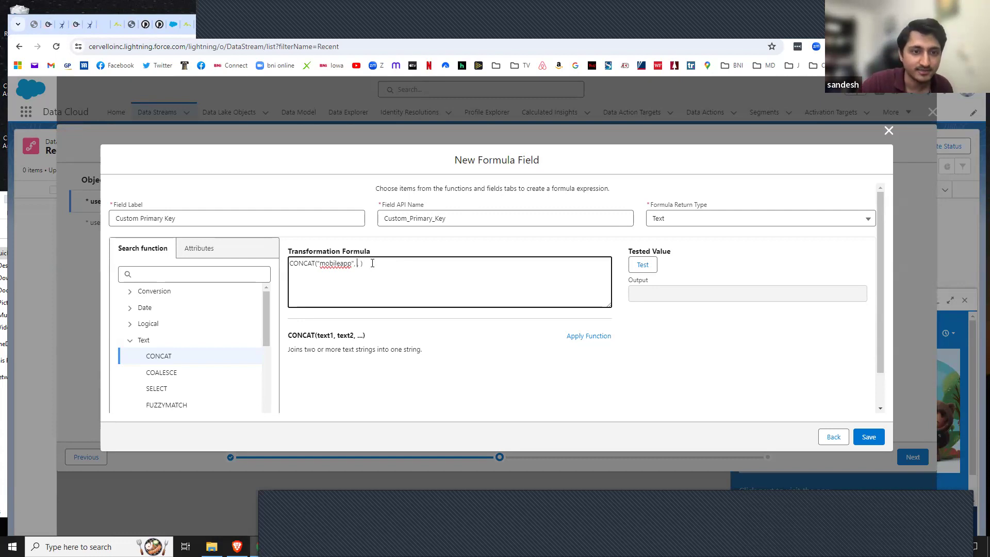
key(BackSpace)
key(BackSpace)
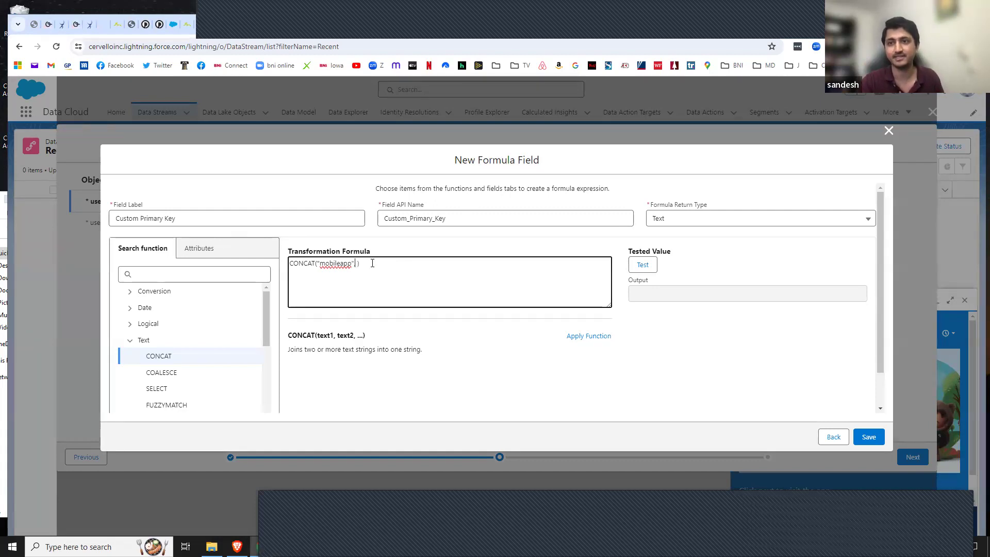
Add the user_id attribute as the second argument of the CONCAT formula, separated by a comma
text(,)
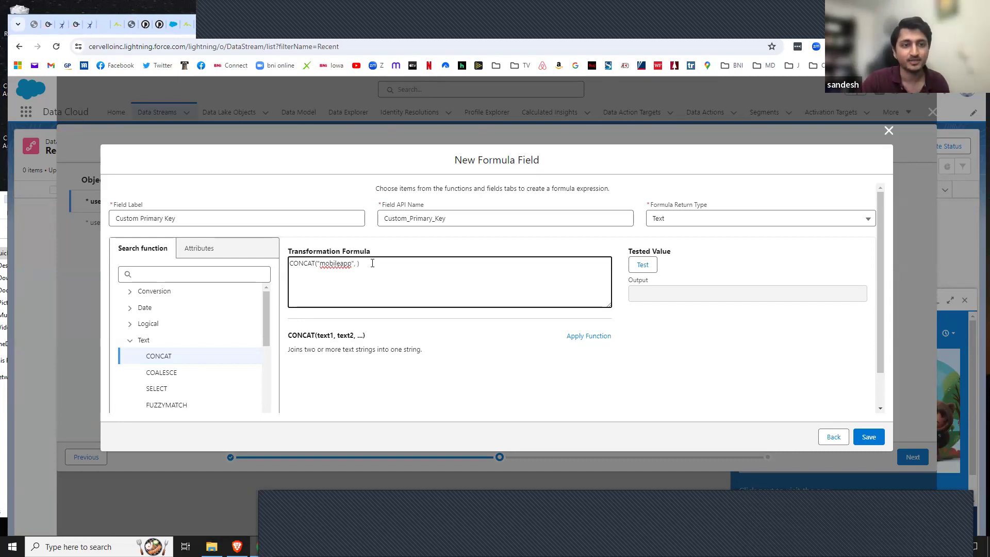
click(201, 248)
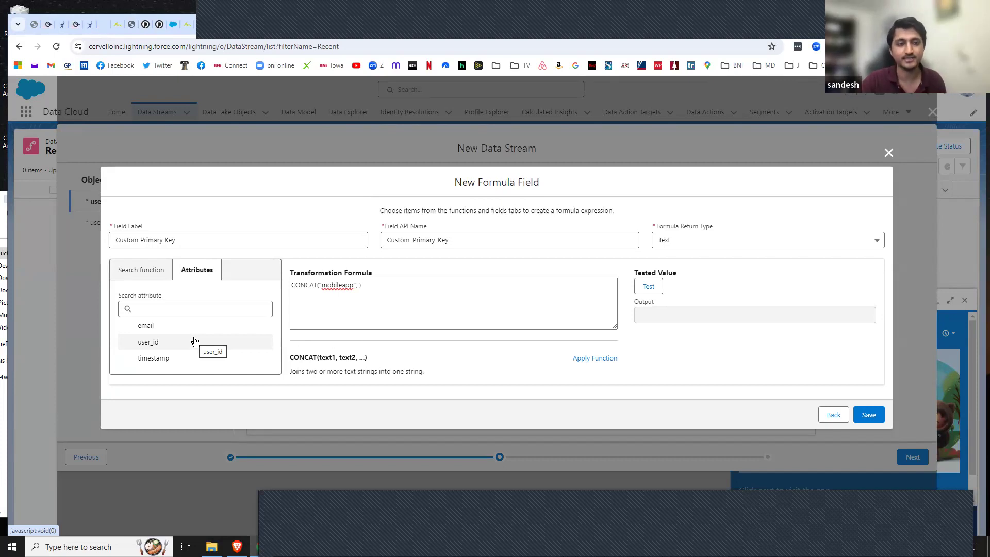
click(148, 344)
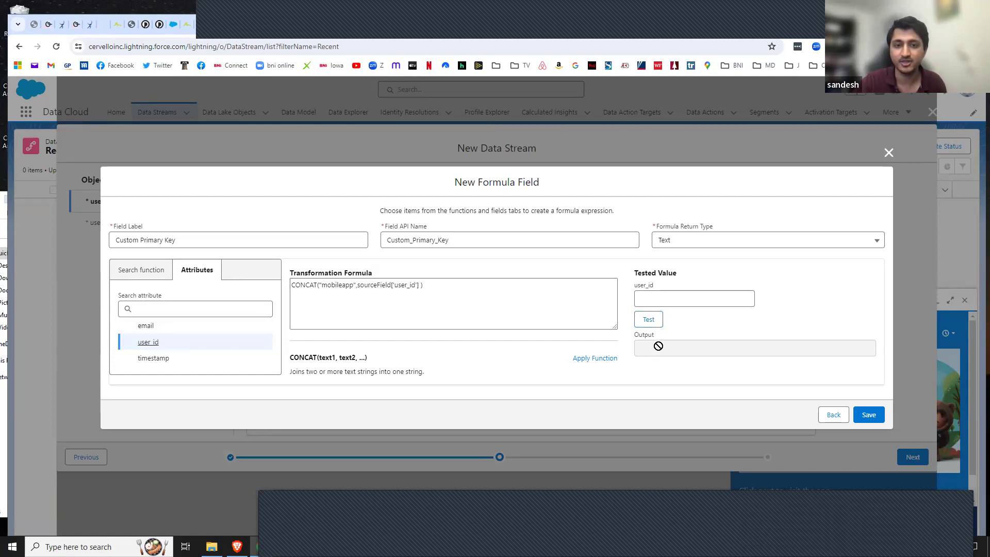
Test the Custom Primary Key formula with a user_id of 100 and save the formula field
click(662, 297)
text(100)
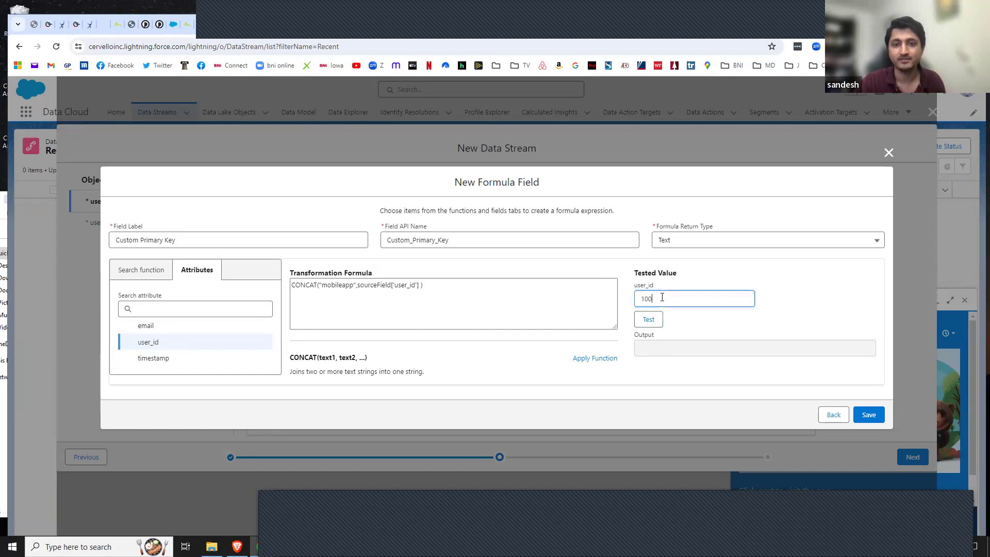
click(649, 319)
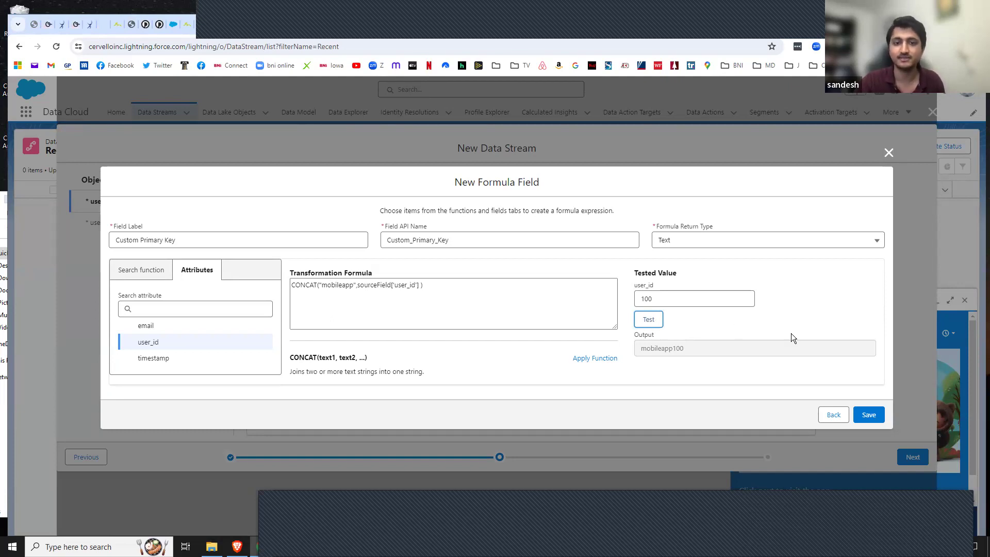
click(868, 413)
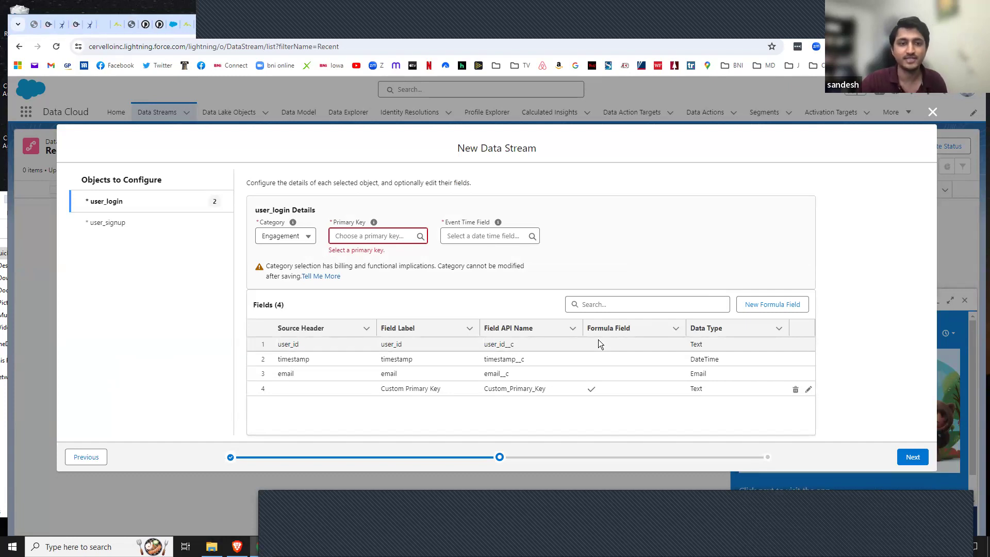
Set user_login's primary key to Custom Primary Key and its event time field to timestamp
click(424, 236)
click(382, 292)
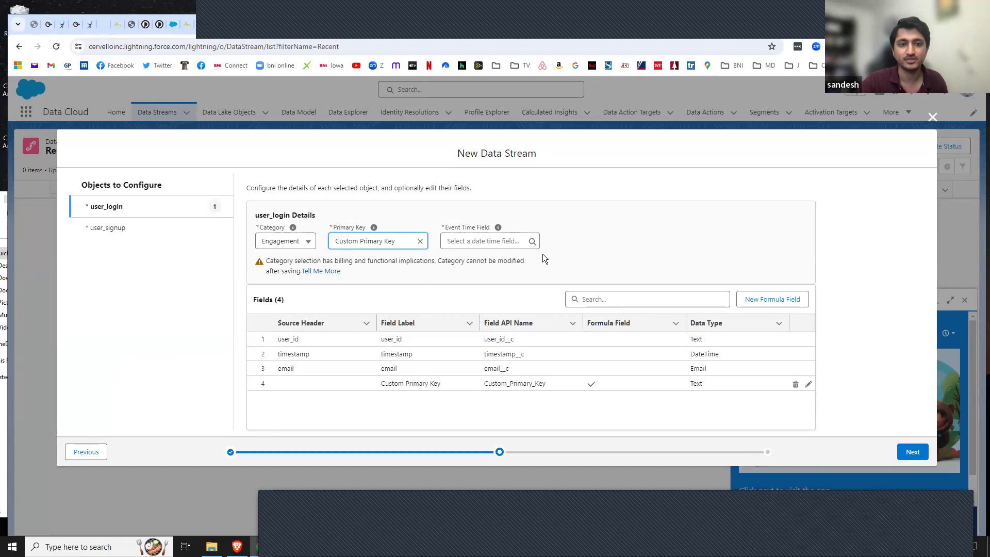
click(516, 242)
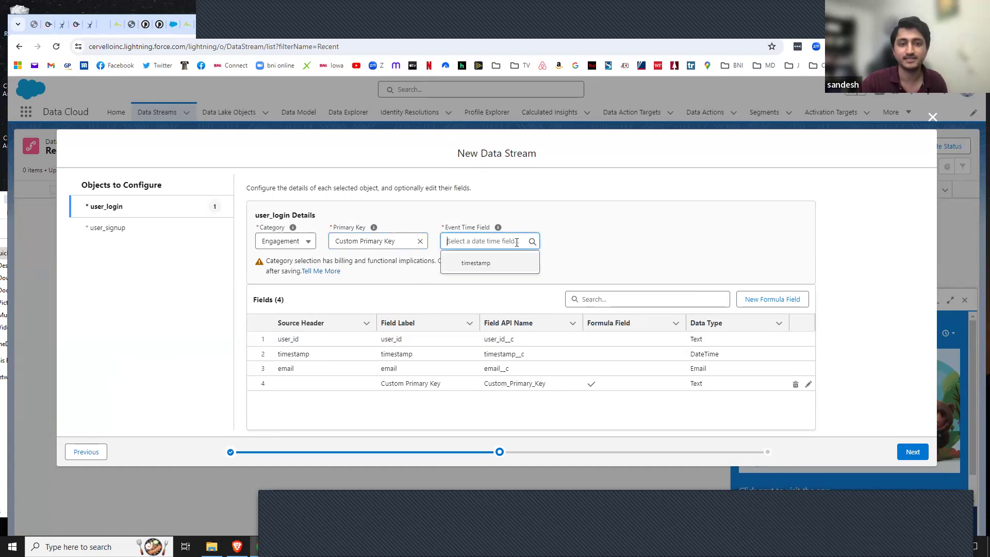
click(478, 263)
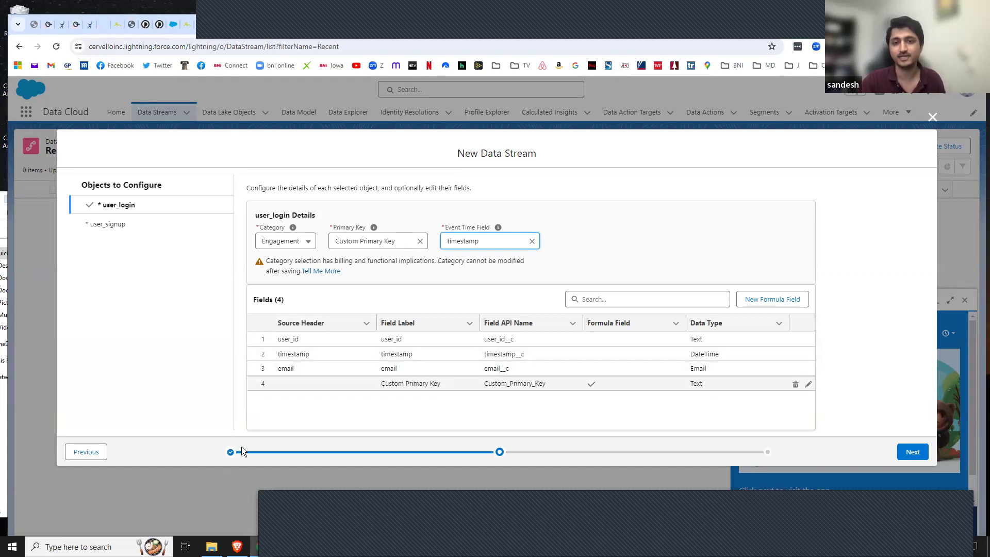
Open Debbieschema.yaml from File Explorer in Notepad, review the user_login and user_signup schemas, and return to the data stream setup
mouse_move(211, 547)
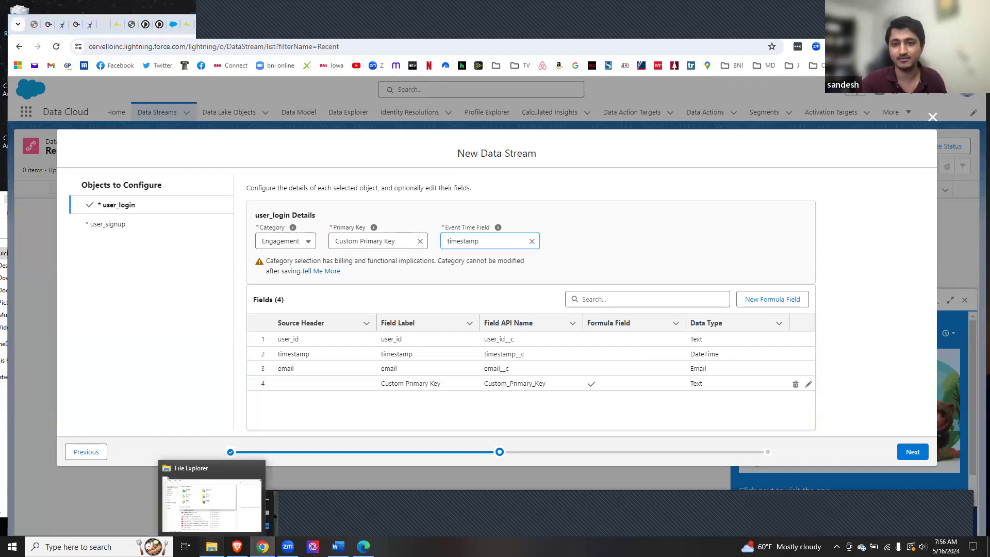
click(211, 497)
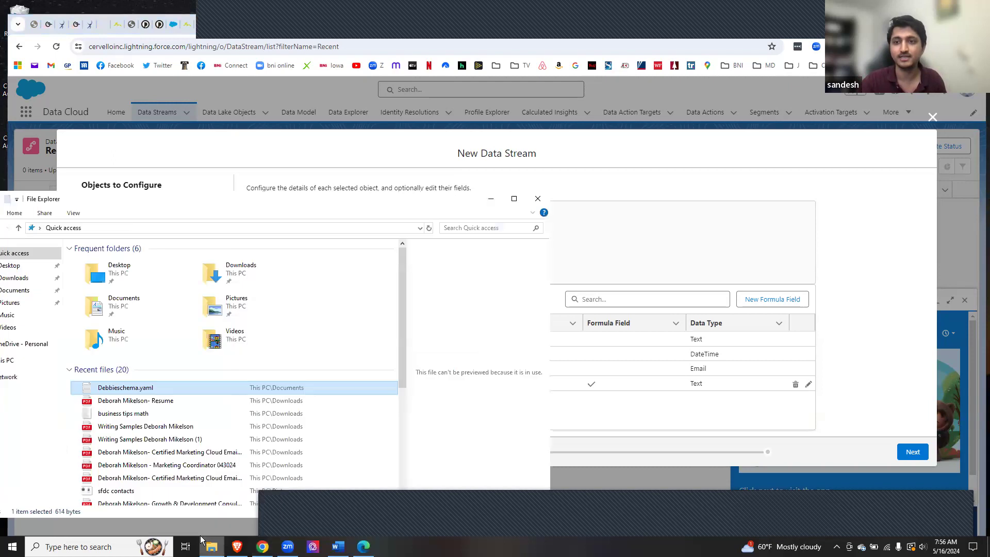
double_click(137, 388)
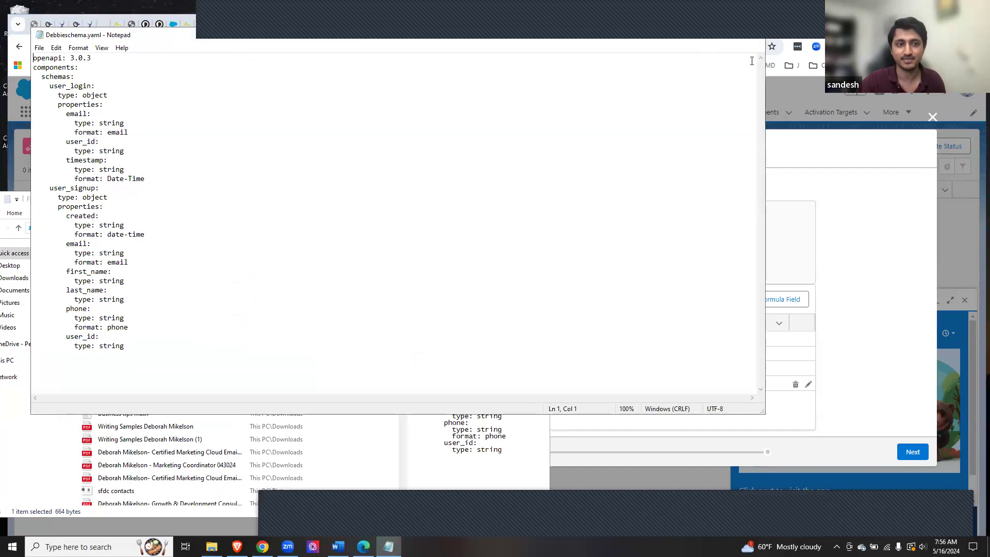
drag(678, 38, 492, 252)
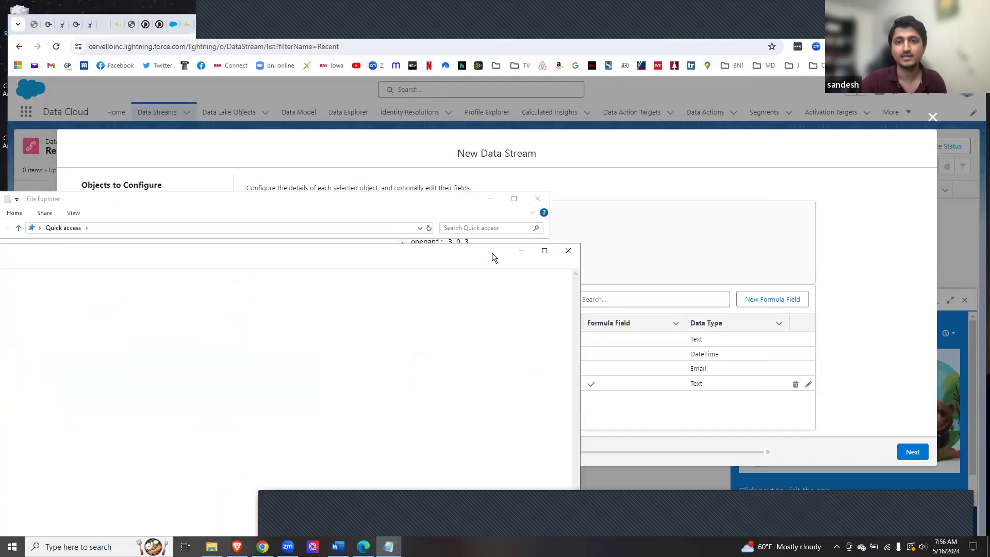
click(543, 250)
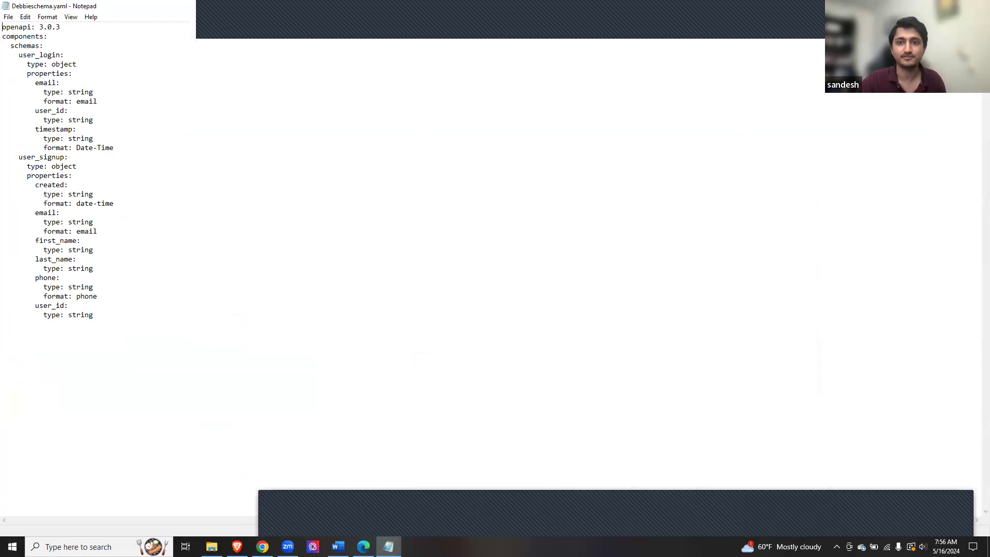
click(954, 6)
click(689, 185)
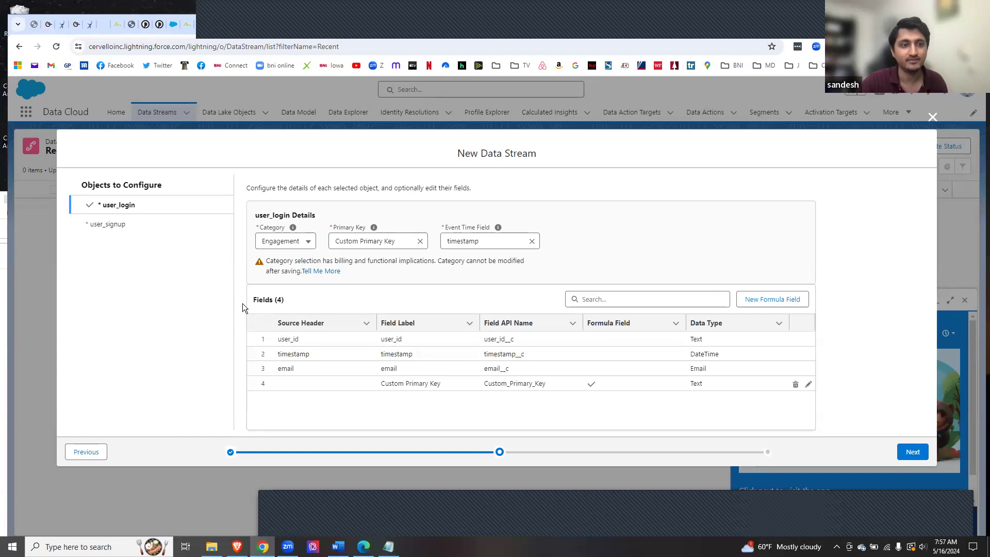
Configure user_signup with the Profile category, user_id as primary key and created as record modified field
click(85, 228)
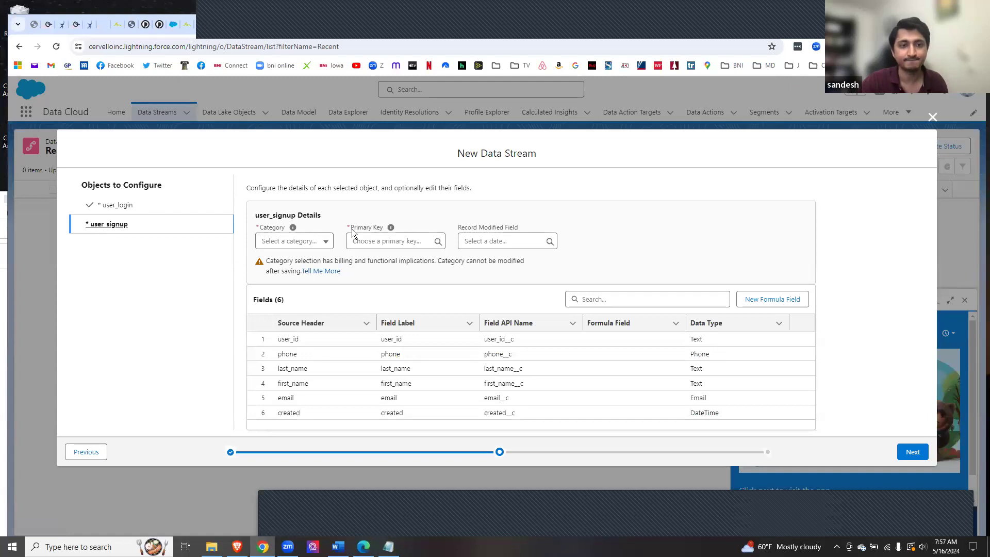
click(318, 245)
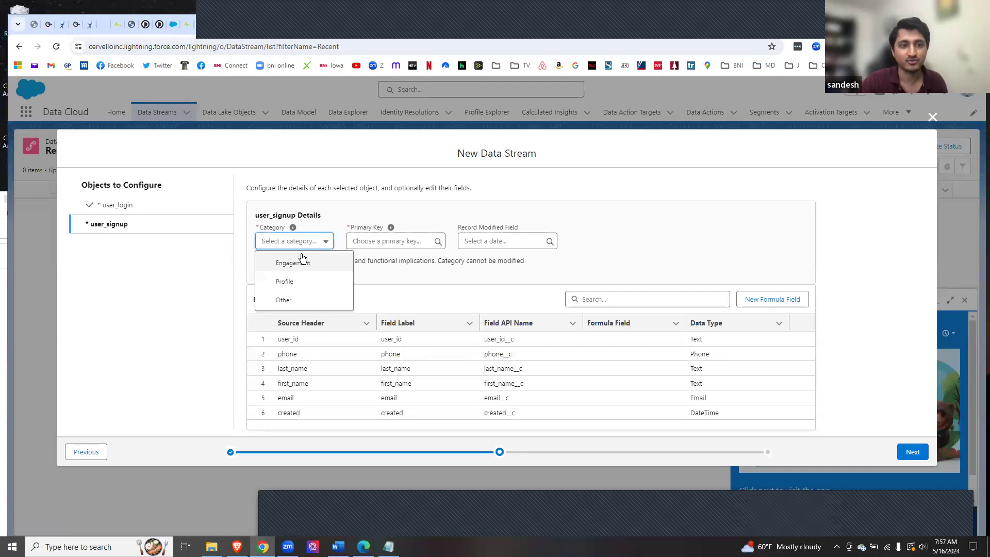
click(287, 281)
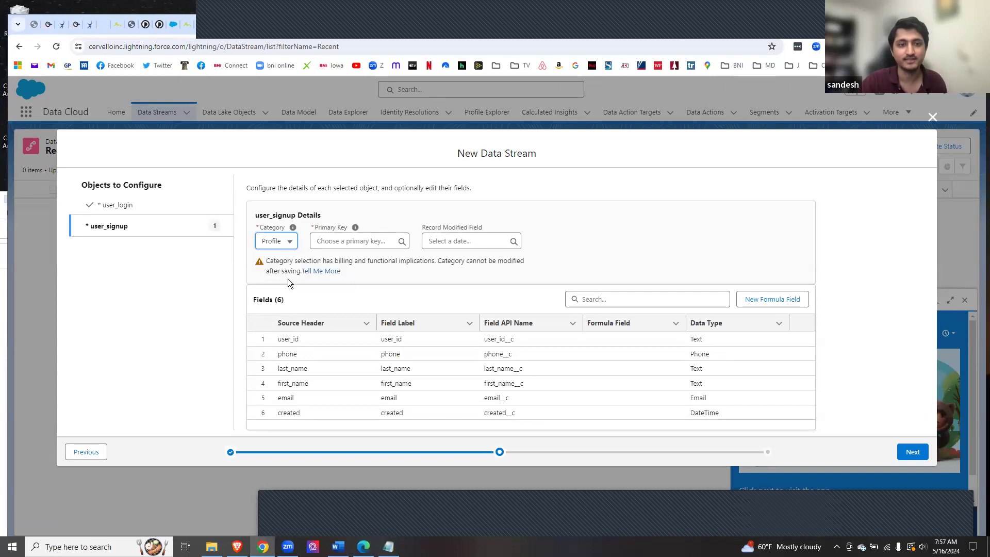
click(398, 244)
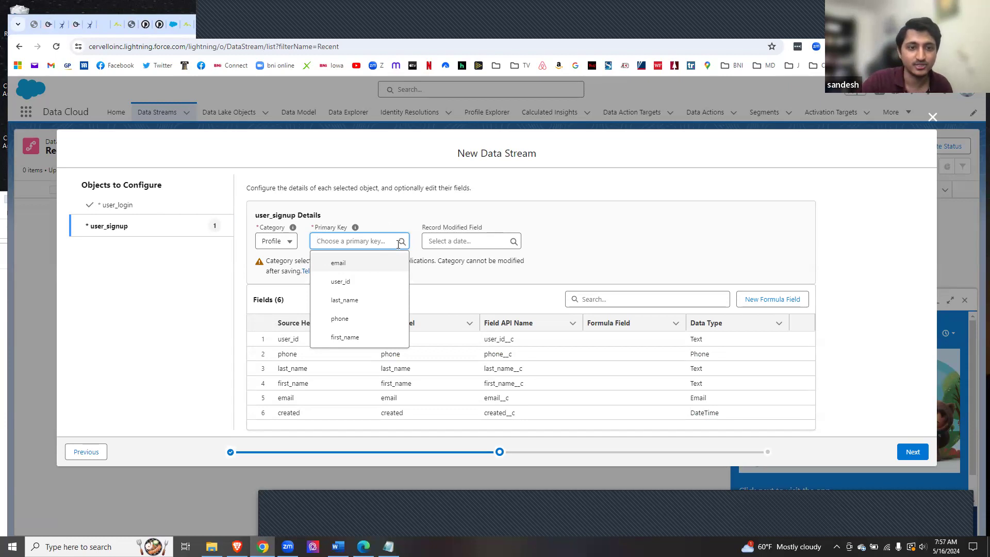
click(337, 281)
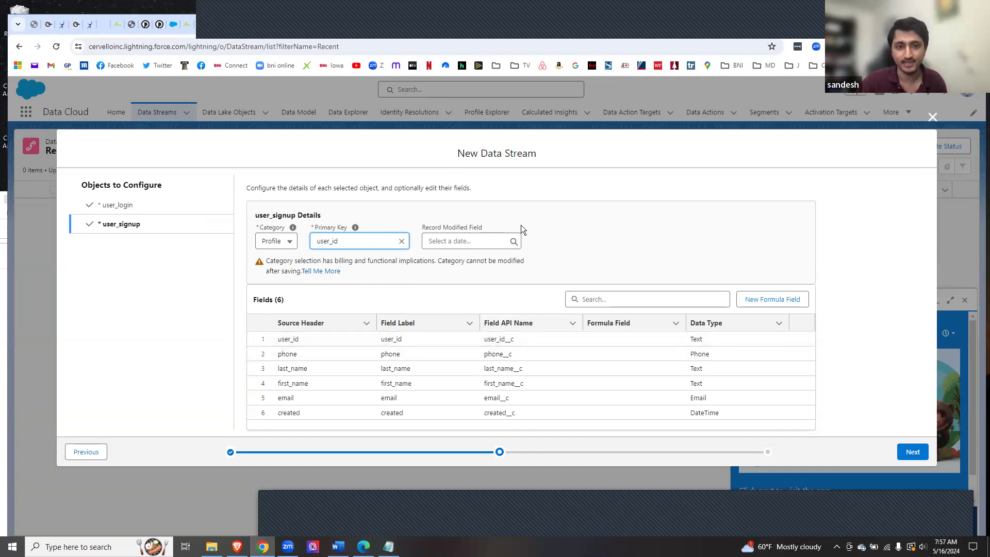
click(510, 242)
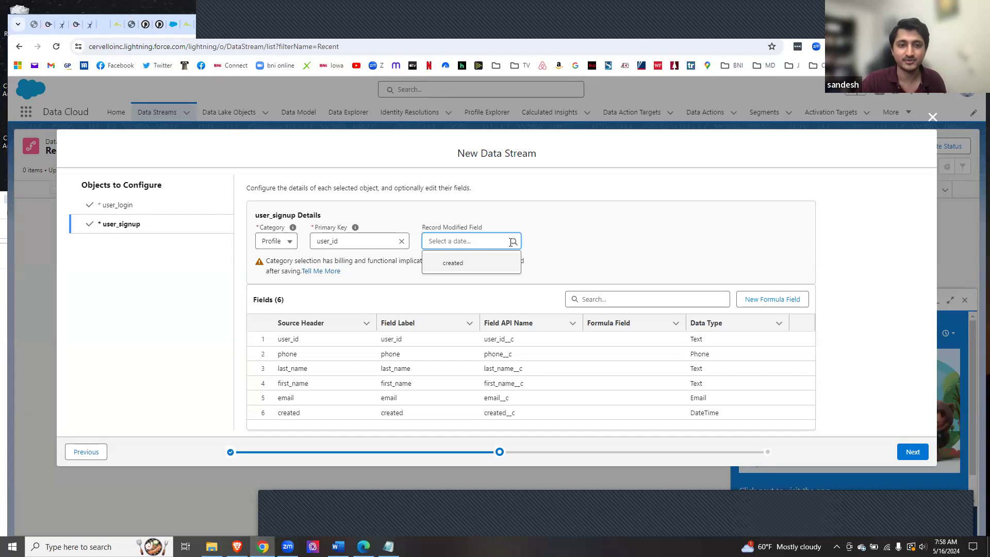
click(462, 263)
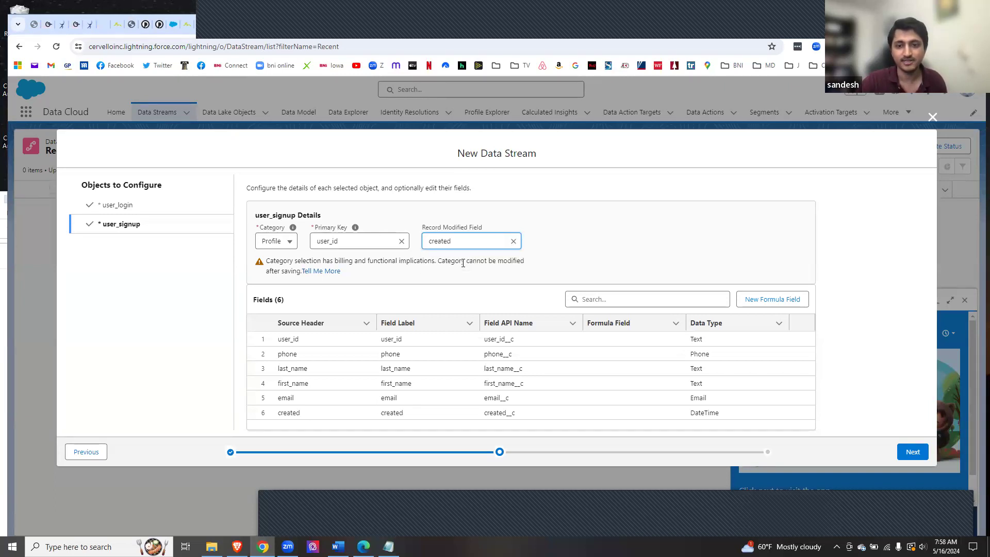
Try to deploy the user_signup and user_login data streams to the default data space and return to the object configuration
click(911, 453)
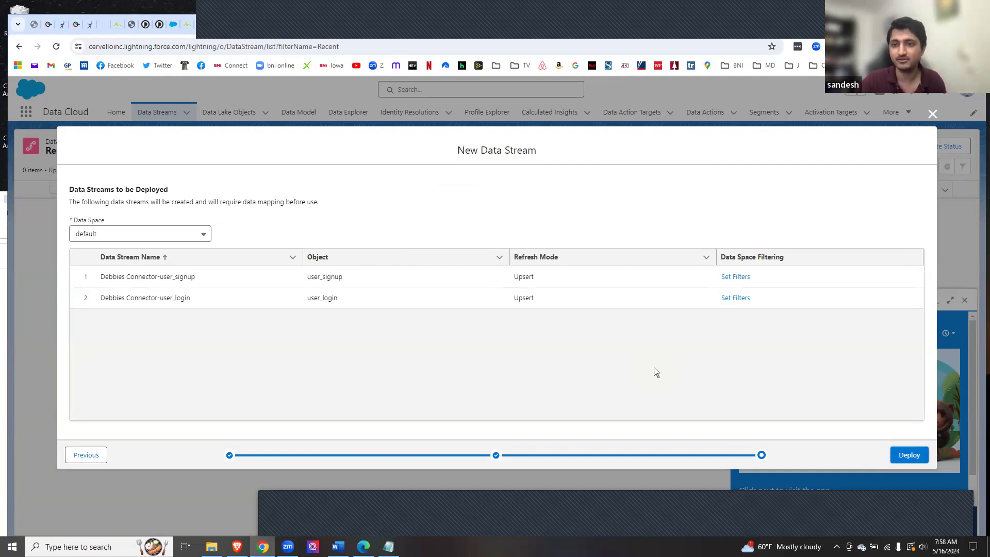
click(903, 454)
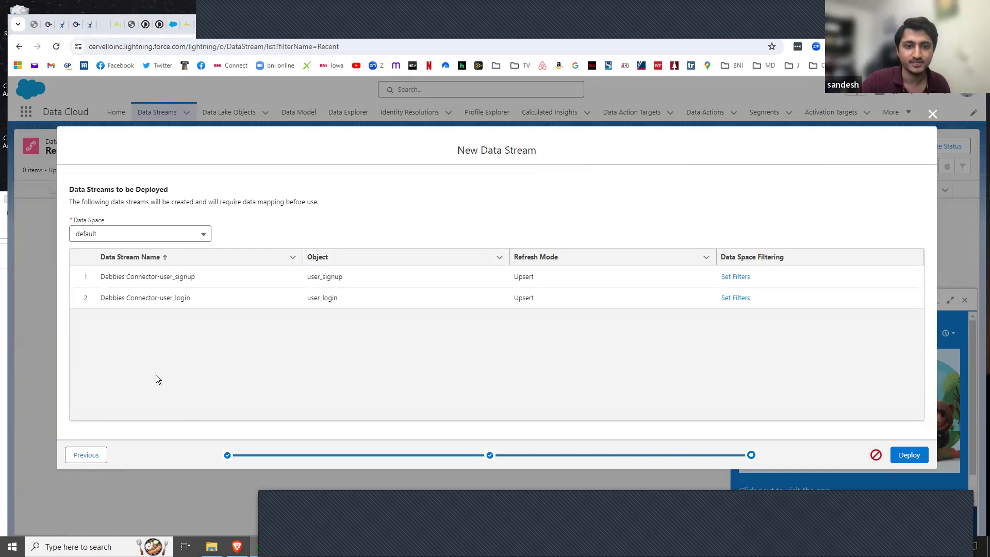
click(84, 458)
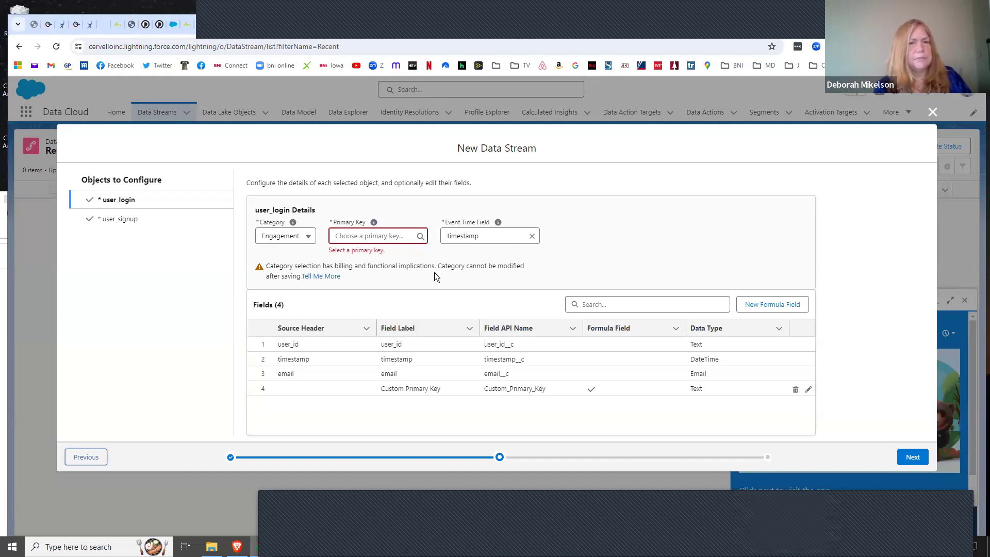
click(412, 237)
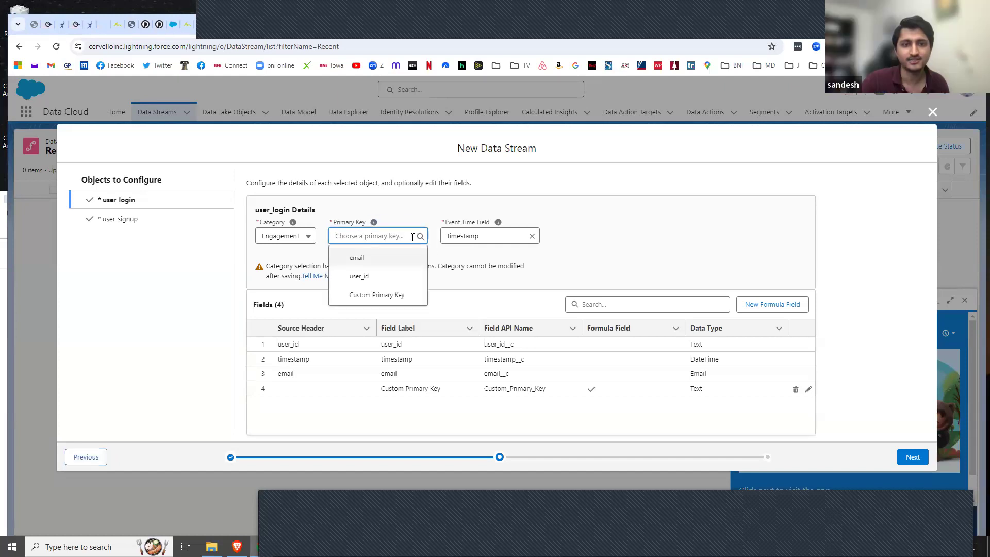
click(355, 277)
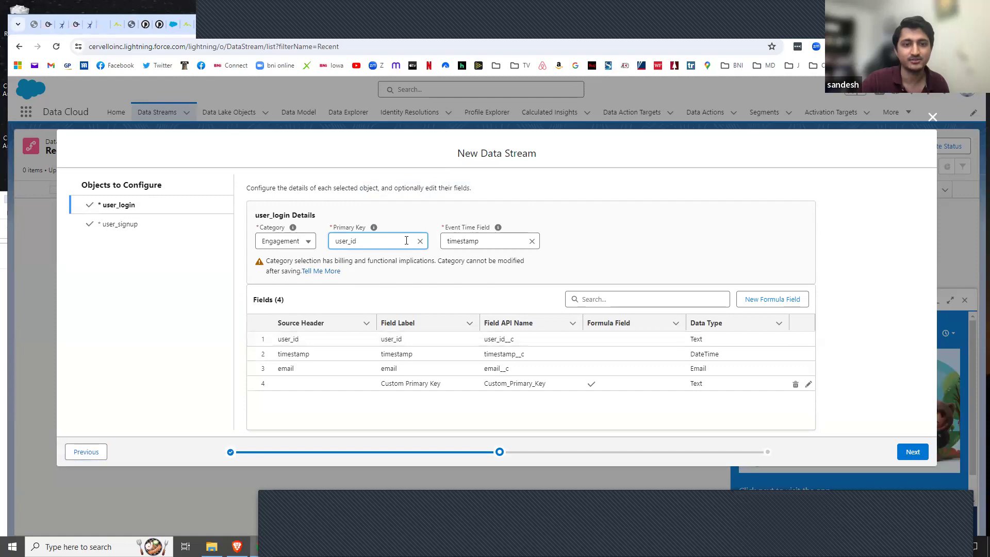
drag(405, 240, 307, 246)
key(BackSpace)
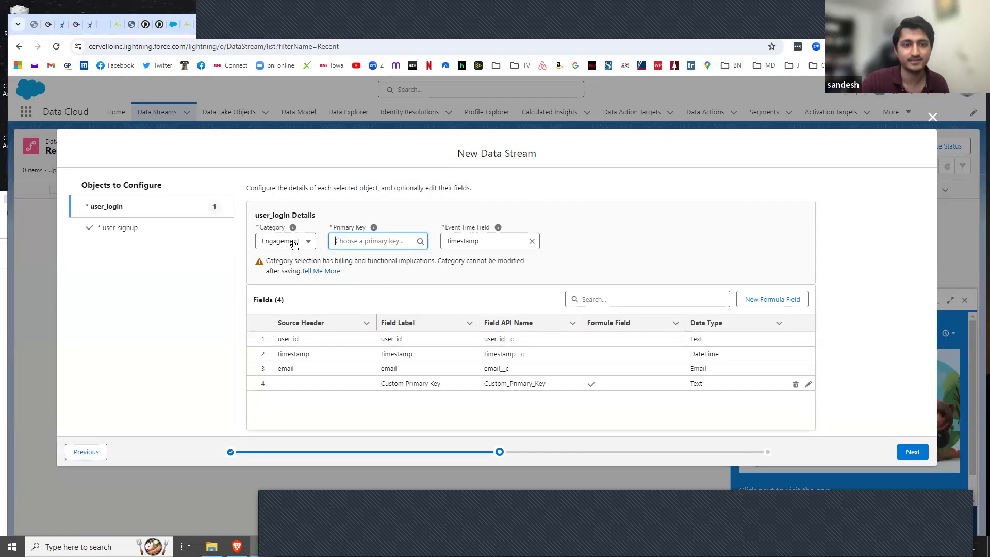
Set user_login's primary key to Custom Primary Key, try to deploy both data streams to the default data space again, and return to the object configuration
click(410, 244)
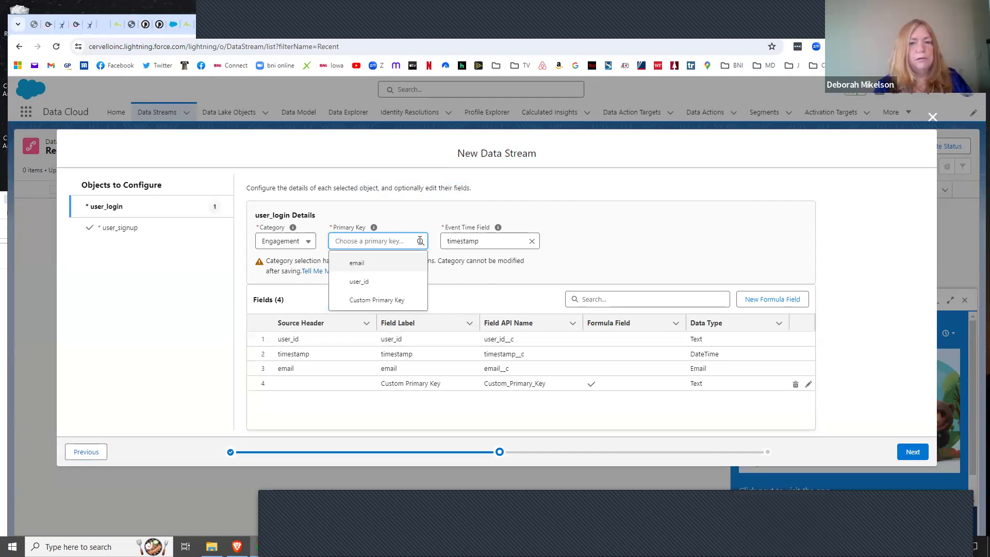
click(368, 300)
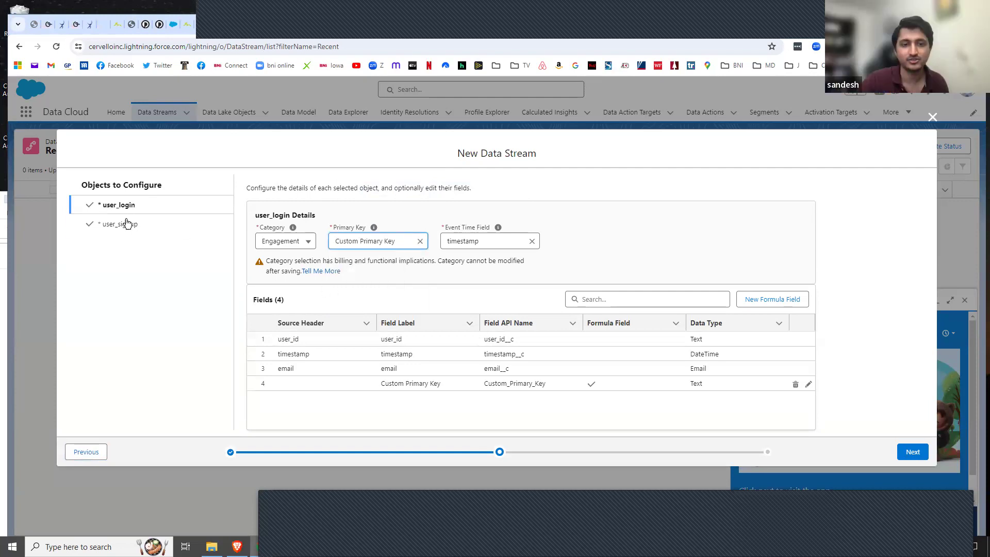
click(912, 451)
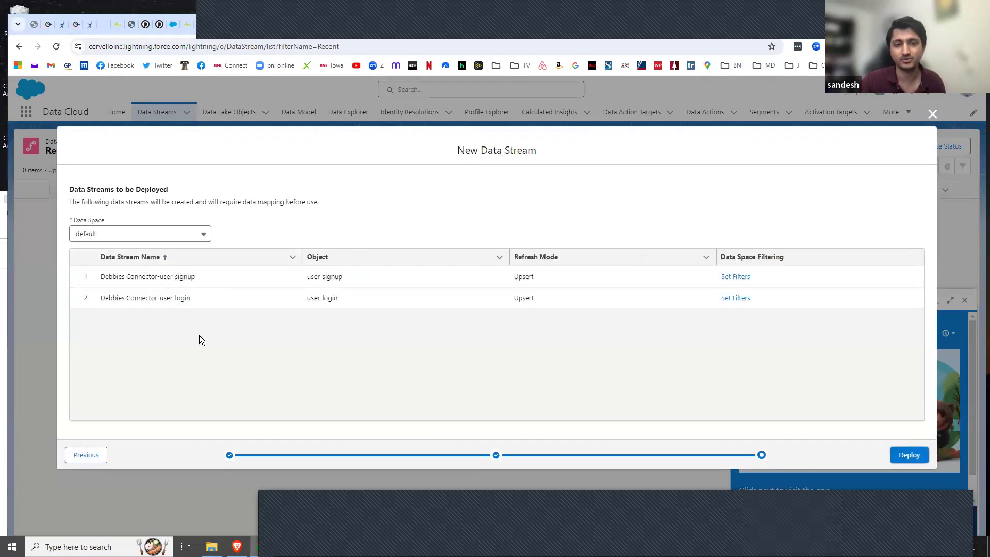
click(911, 454)
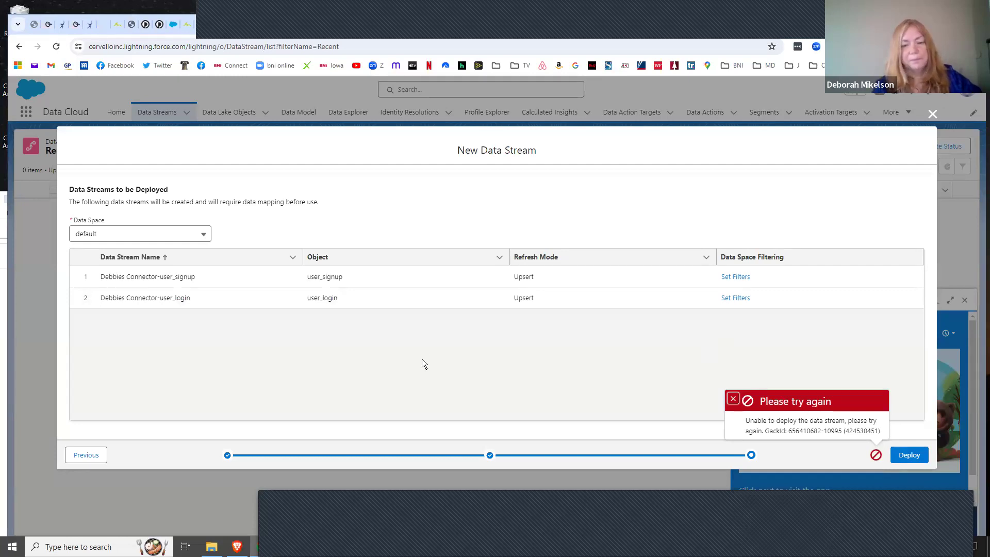
click(82, 454)
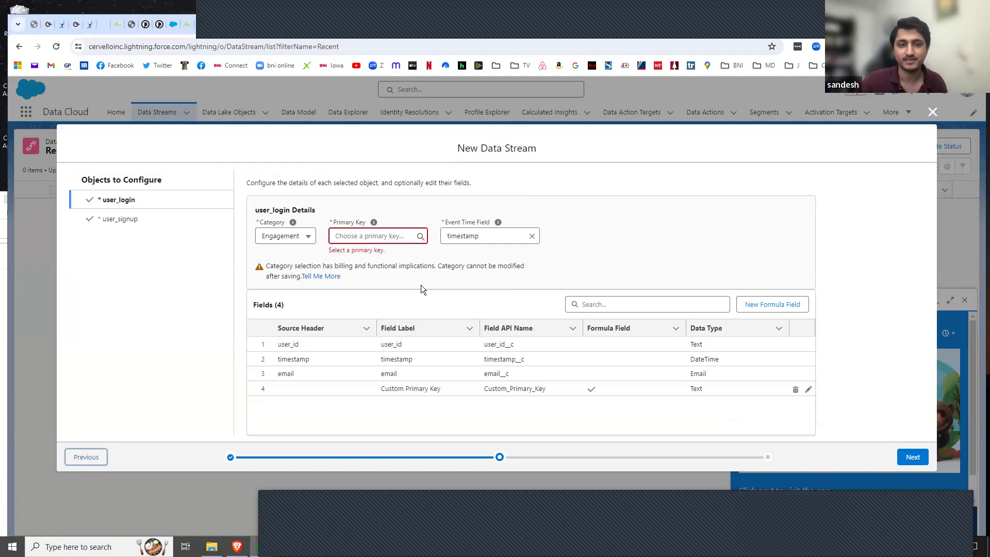
Reselect Custom Primary Key as user_login's primary key and open the user_signup configuration for review
click(421, 235)
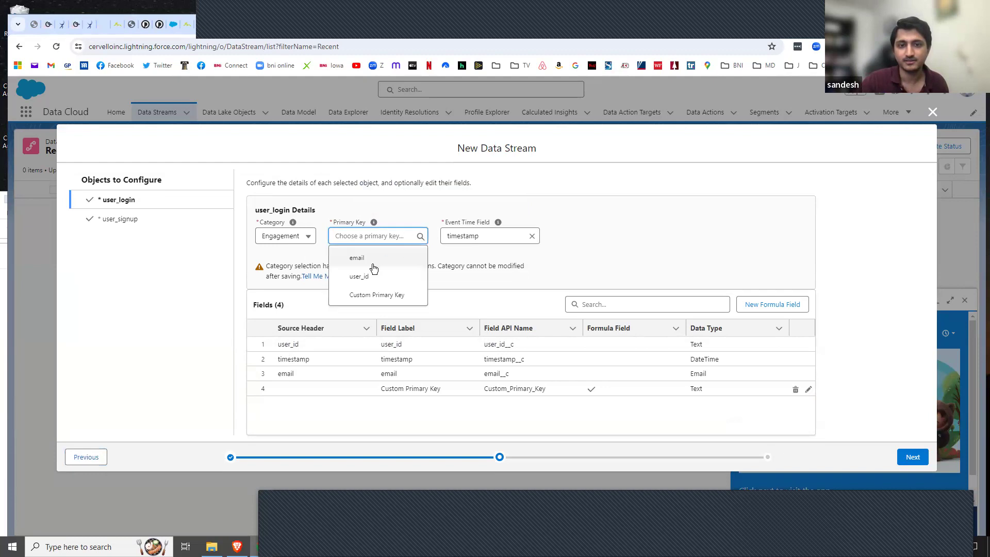
click(364, 292)
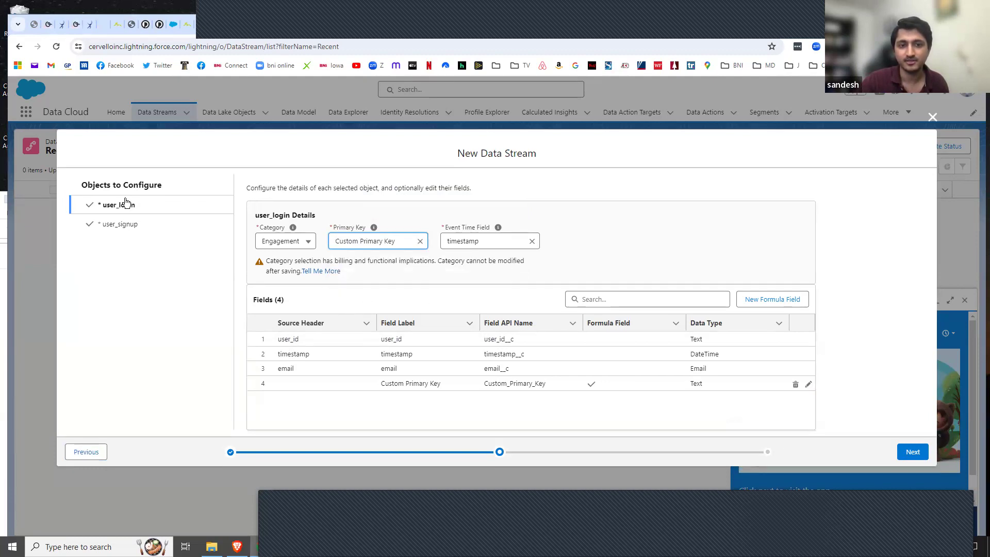
click(121, 228)
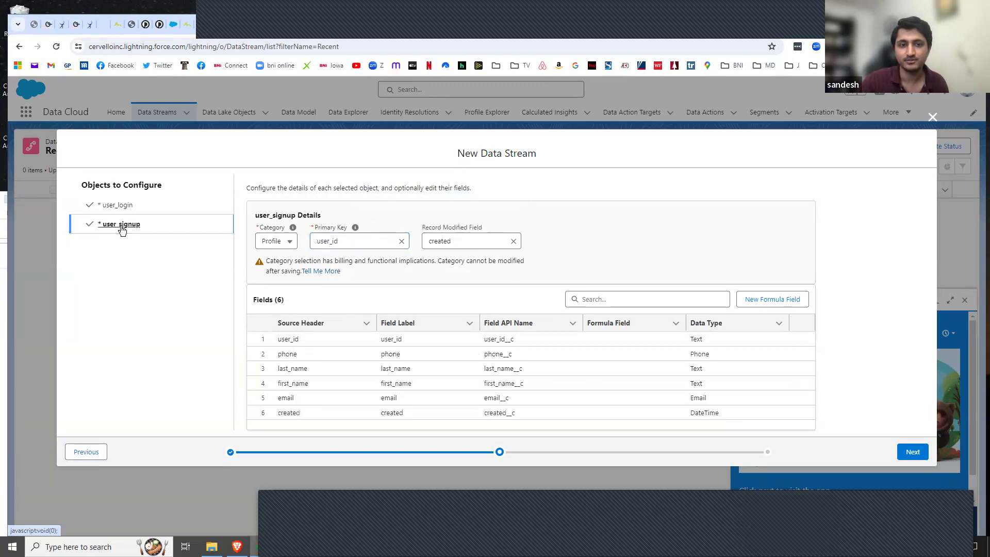